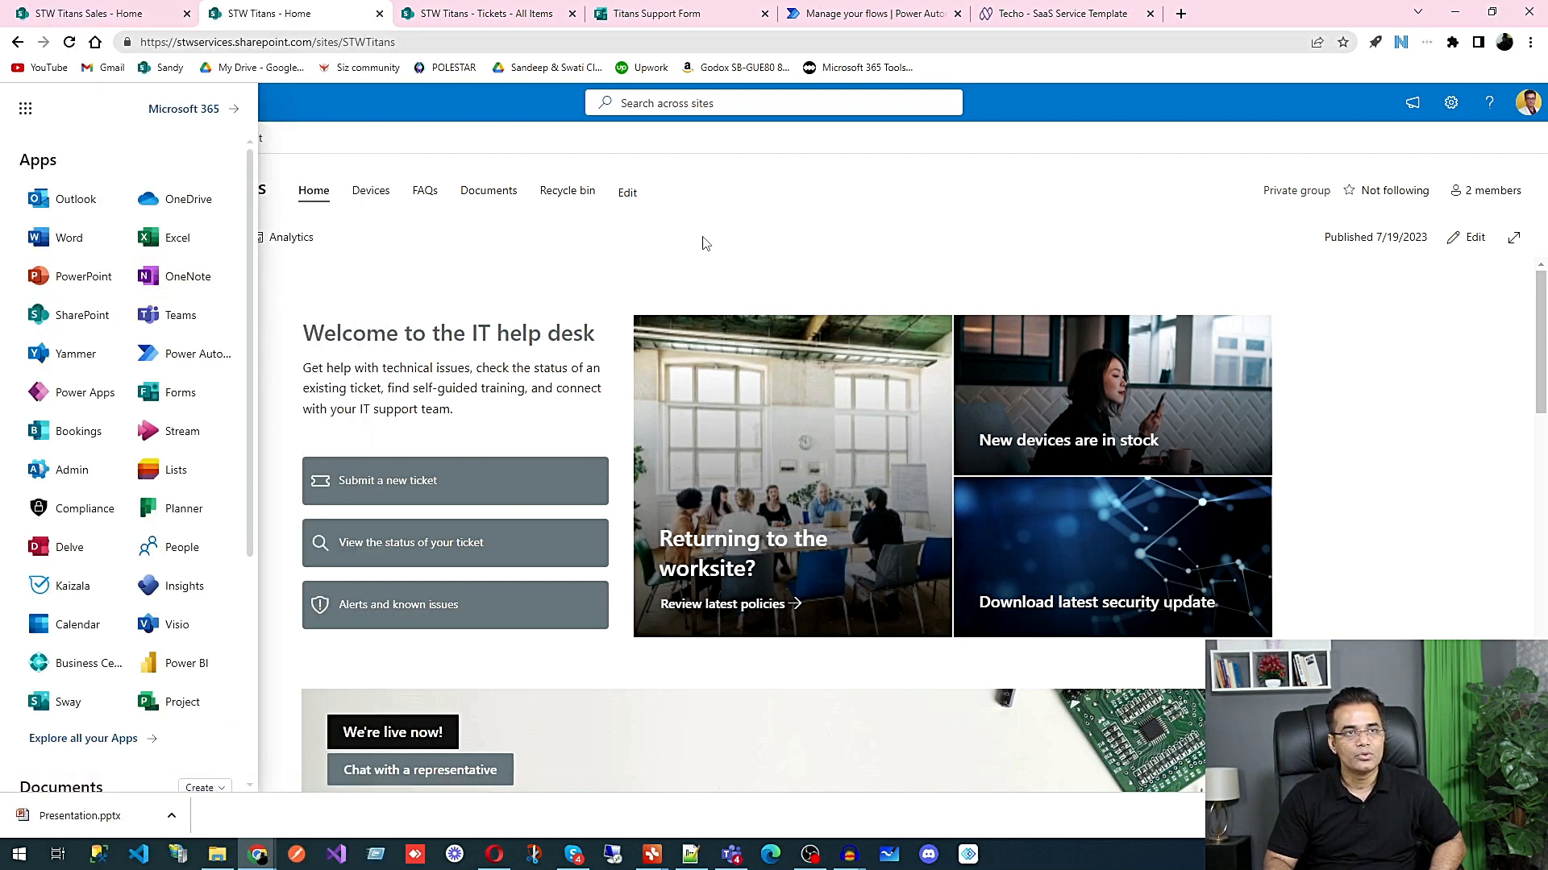
# Step: Start a new list on the STW Titans site using Microsoft's Issue tracker template
pyautogui.click(703, 242)
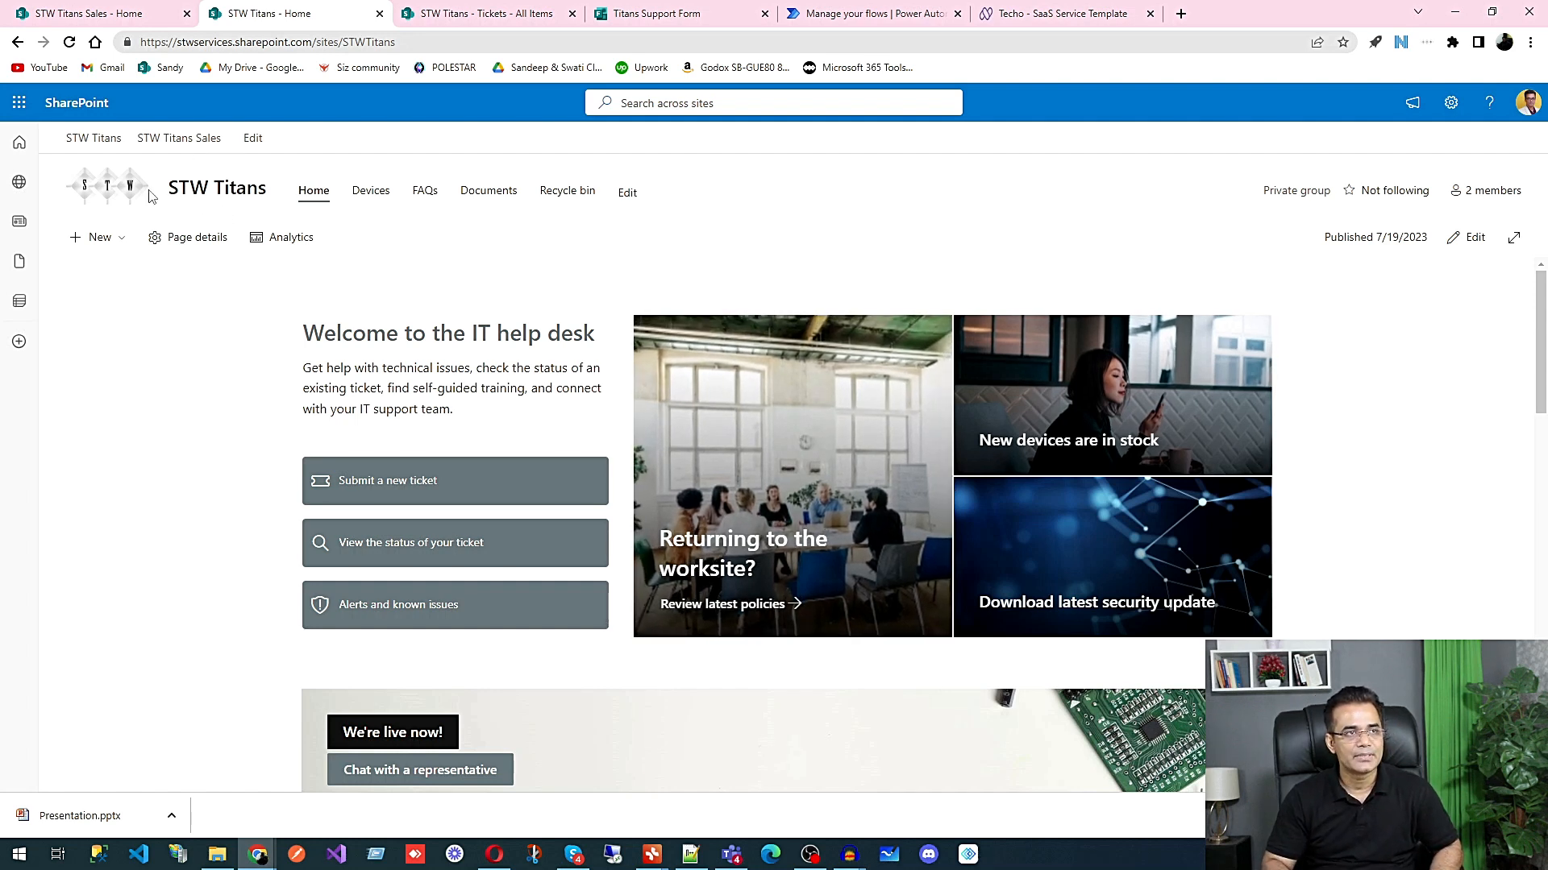
pyautogui.click(100, 238)
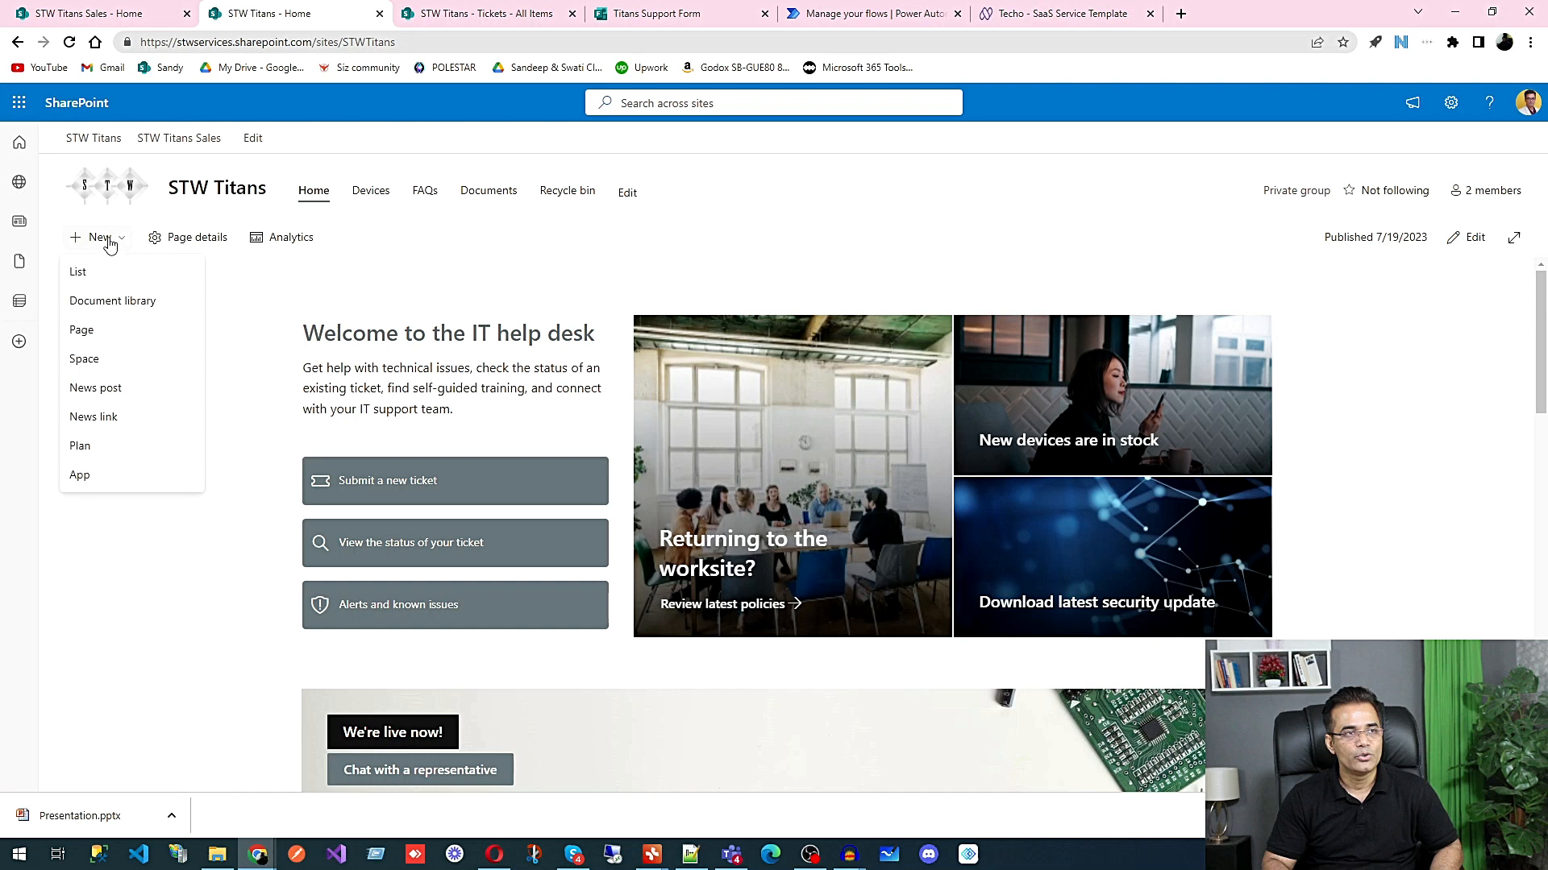
pyautogui.click(80, 273)
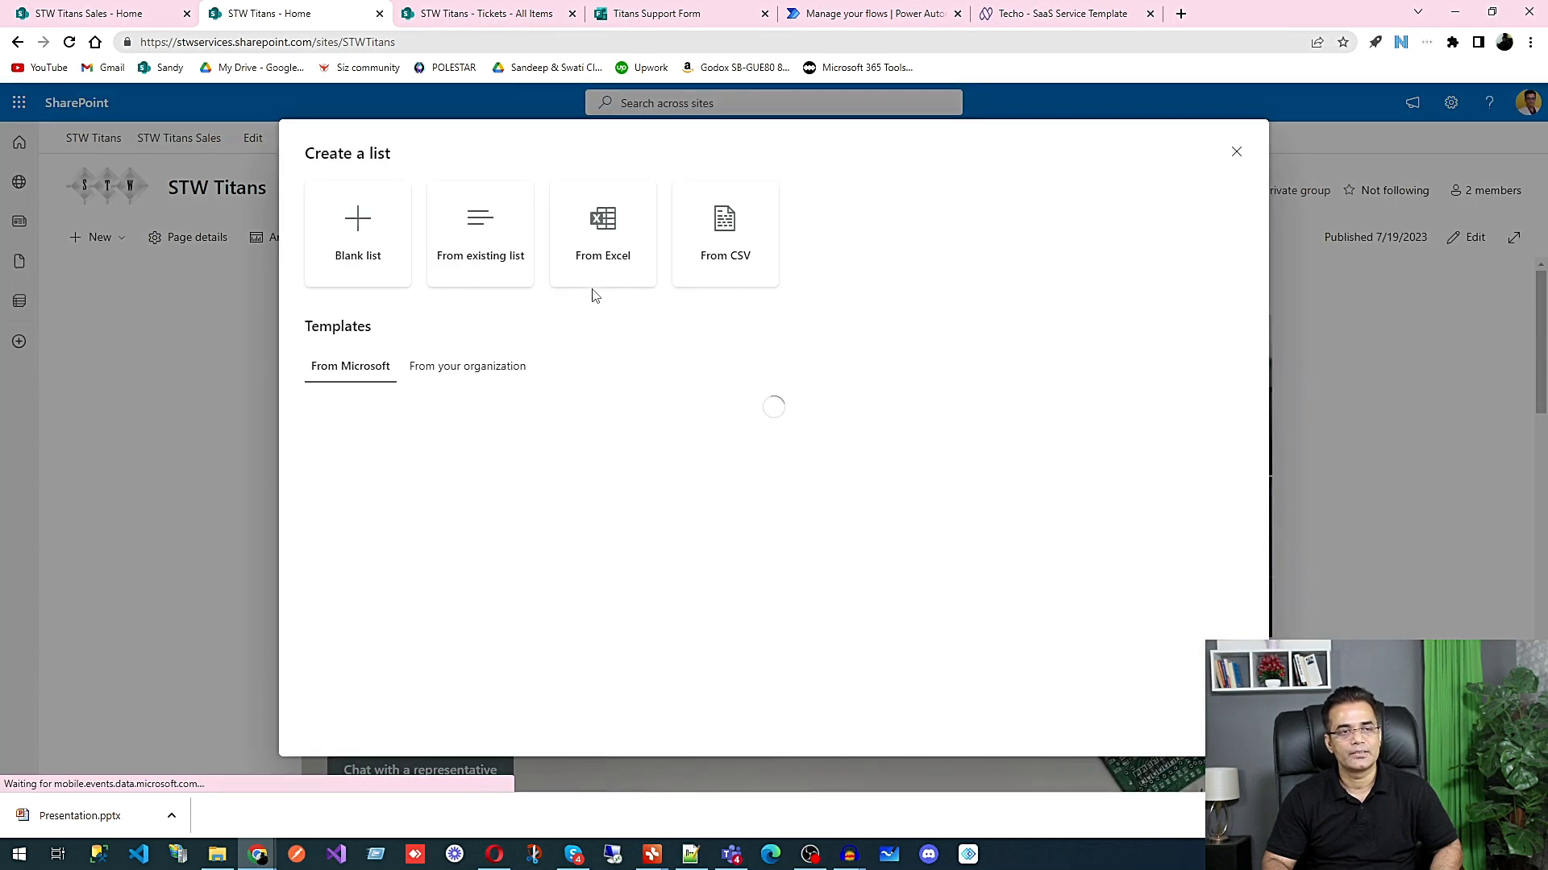
pyautogui.scroll(-2, 544, 371)
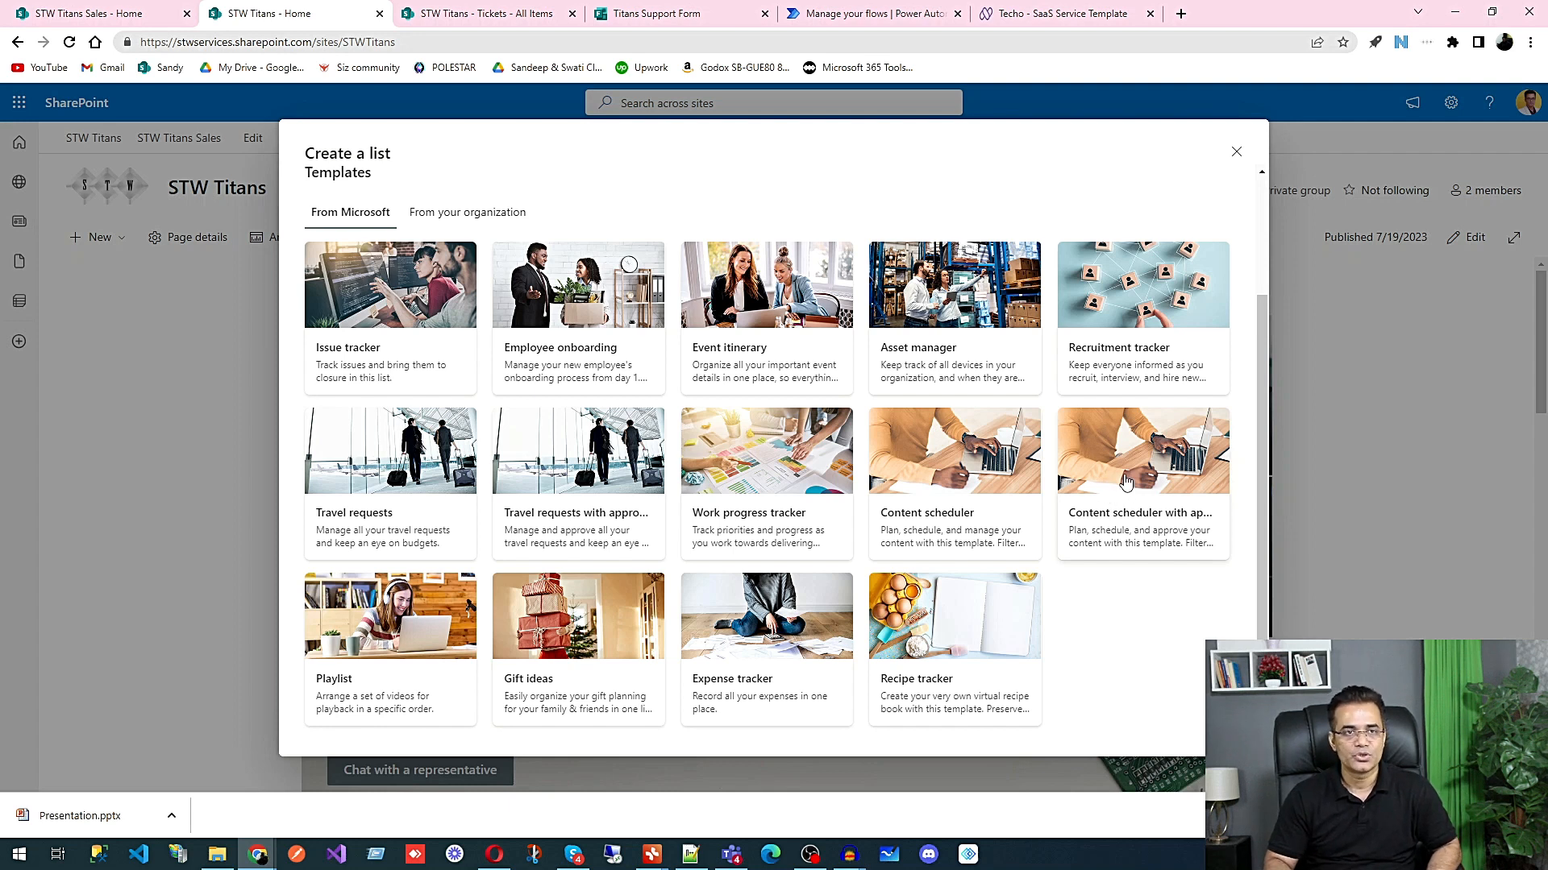
pyautogui.click(355, 355)
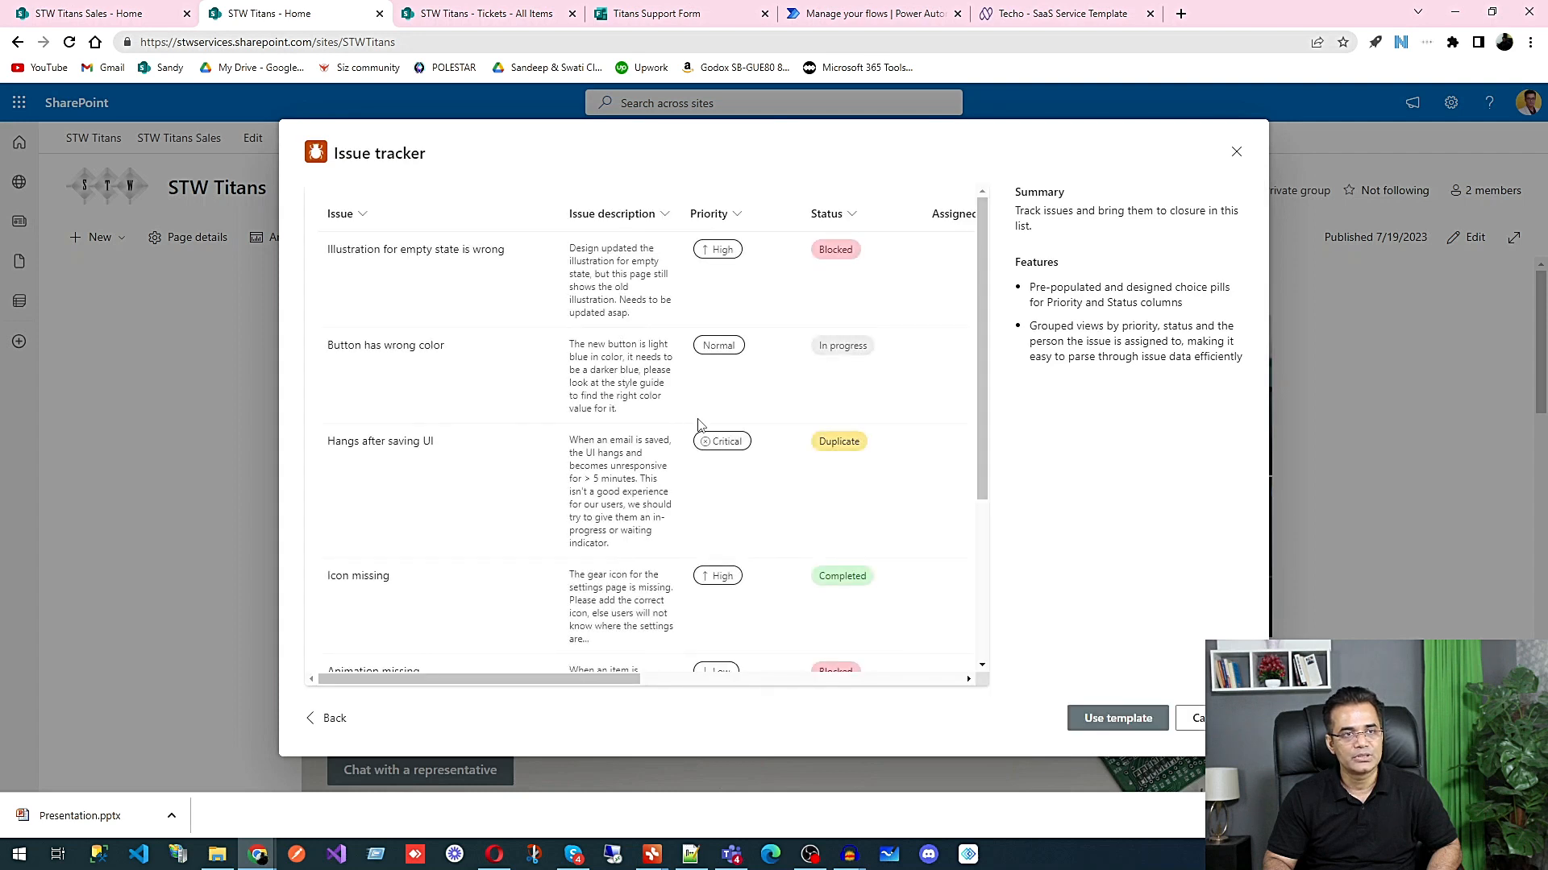
pyautogui.click(1121, 718)
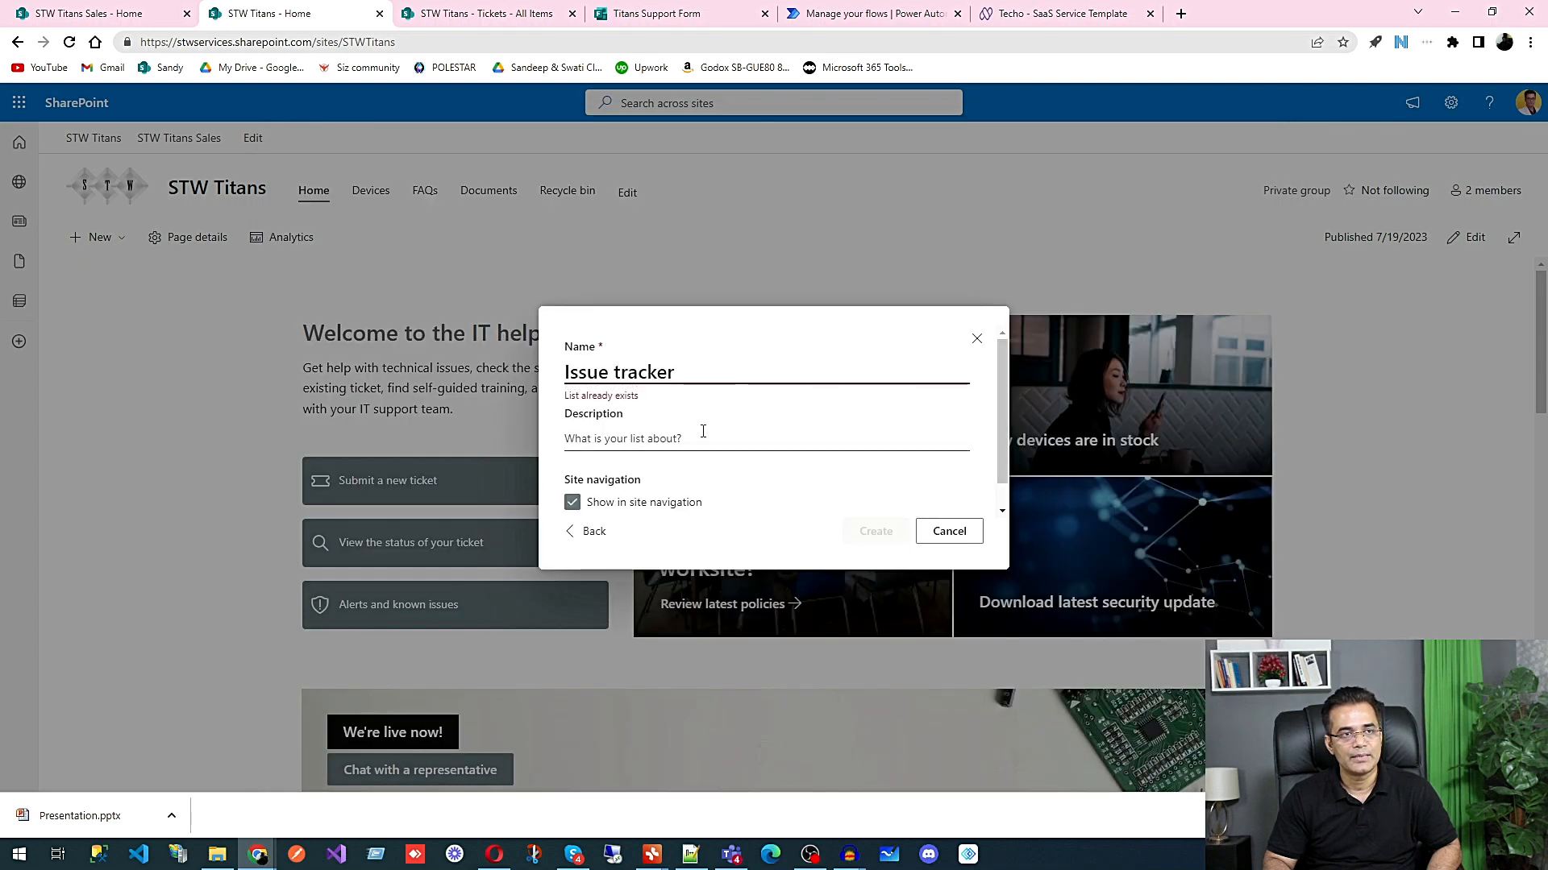
# Step: Name the new list Issues, keep it shown in the site navigation, and create it
pyautogui.doubleClick(611, 374)
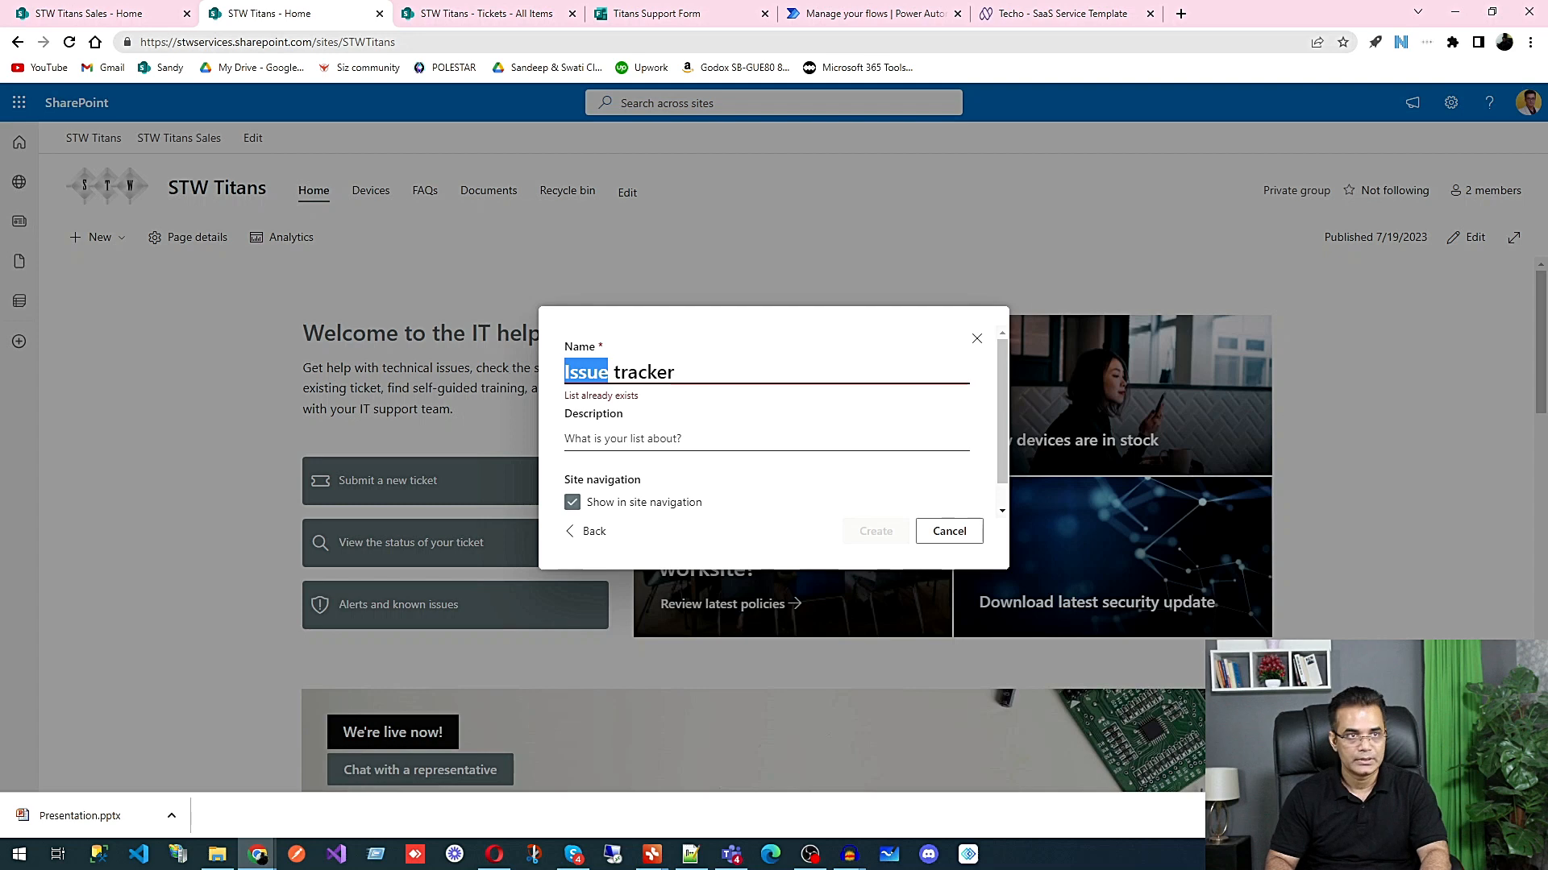
pyautogui.moveTo(725, 370); pyautogui.dragTo(564, 369)
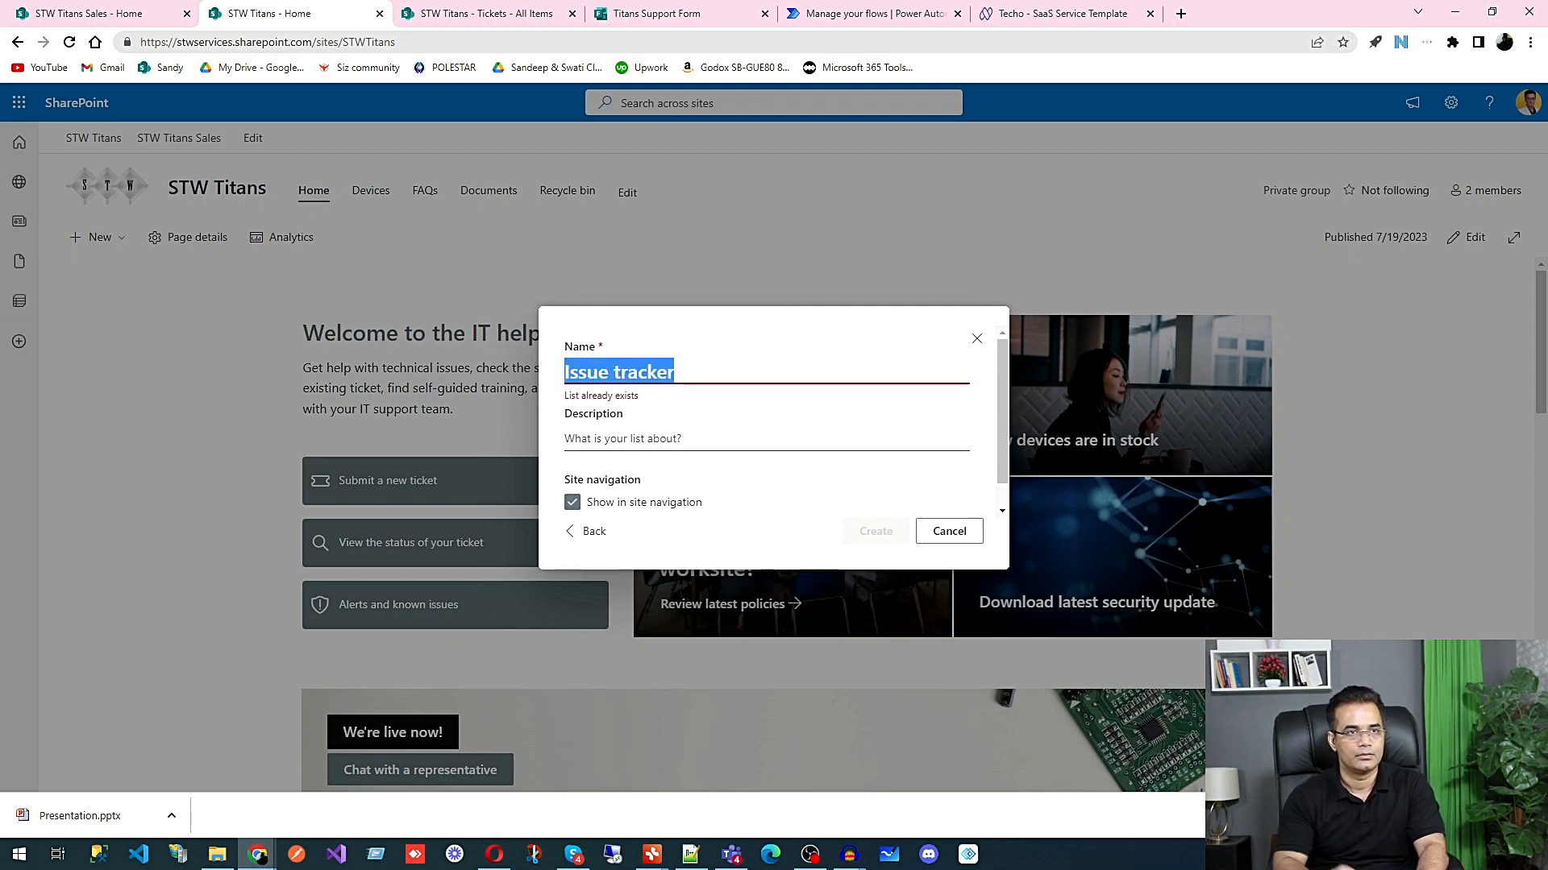
pyautogui.click(720, 369)
pyautogui.press('BackSpace')
pyautogui.press('BackSpace')
pyautogui.press('BackSpace')
pyautogui.press('BackSpace')
pyautogui.press('BackSpace')
pyautogui.press('BackSpace')
pyautogui.press('BackSpace')
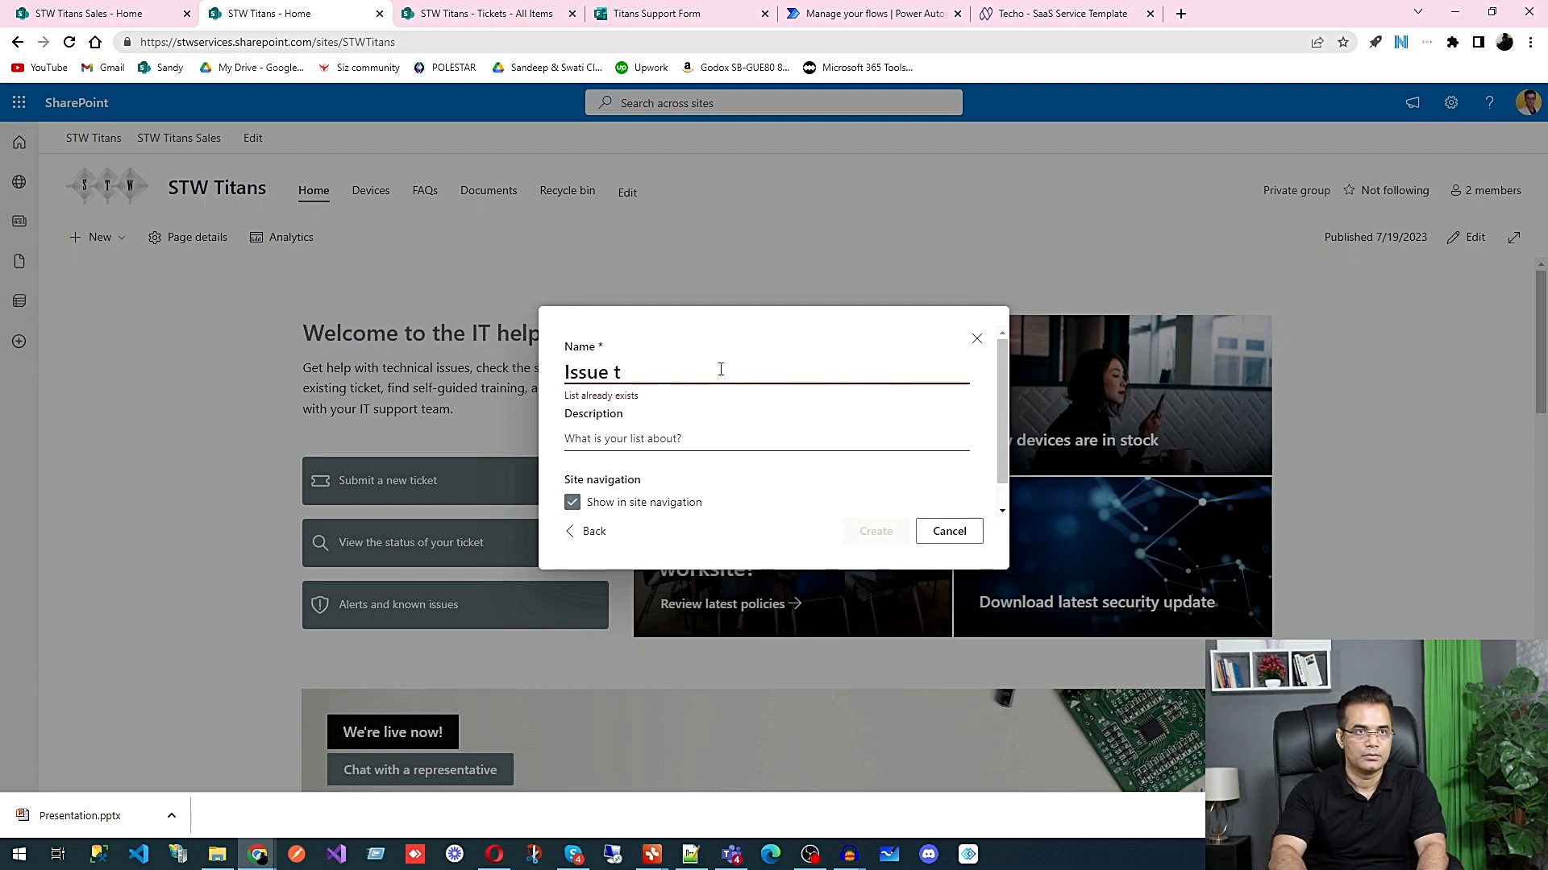
pyautogui.press('BackSpace')
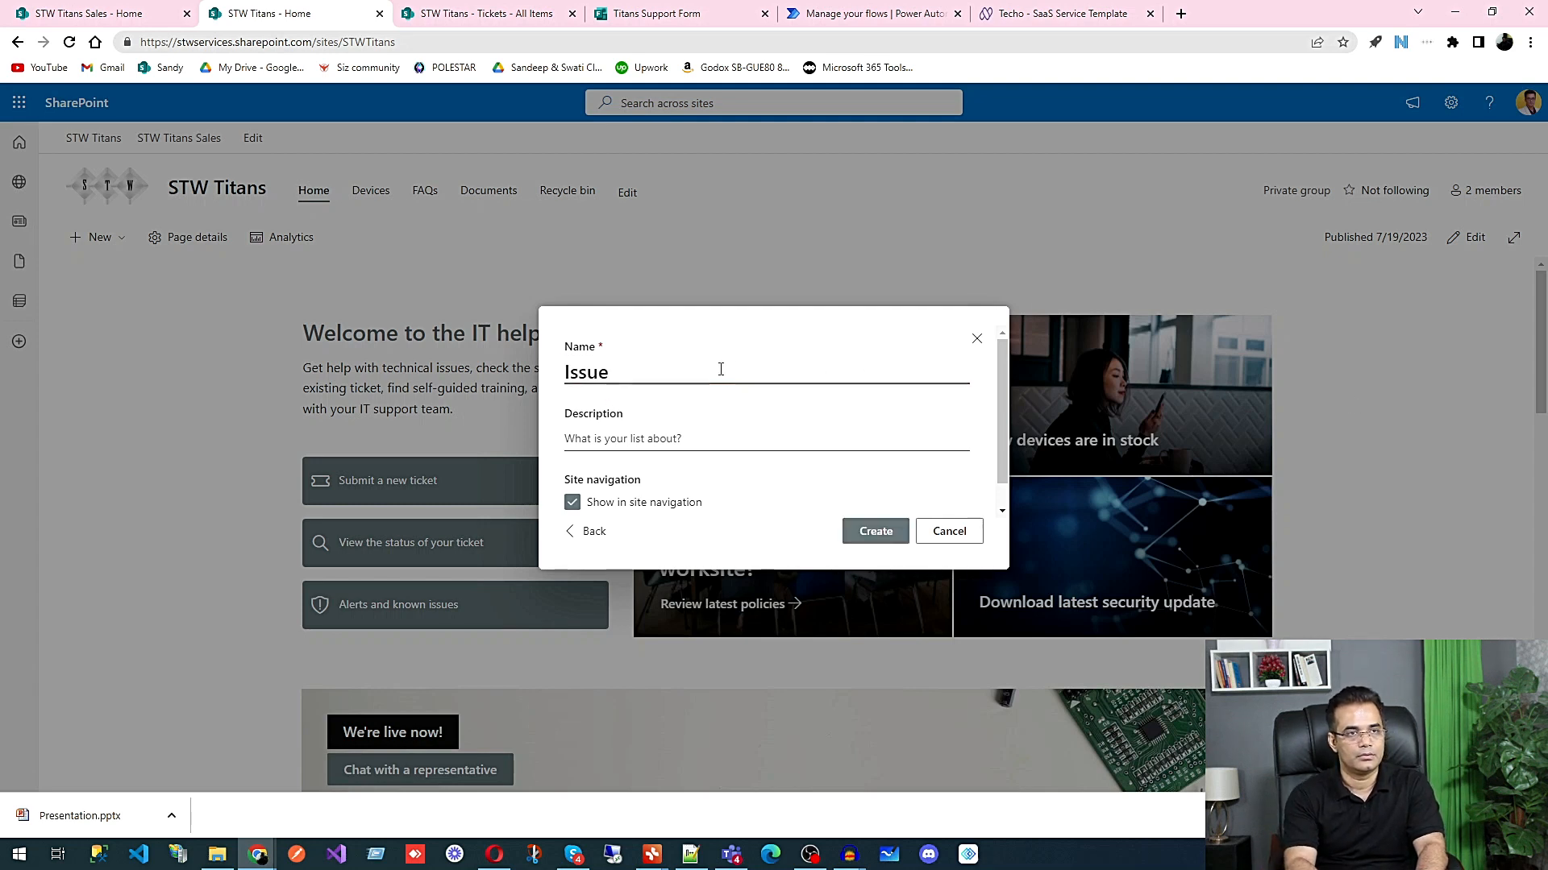
pyautogui.write('s')
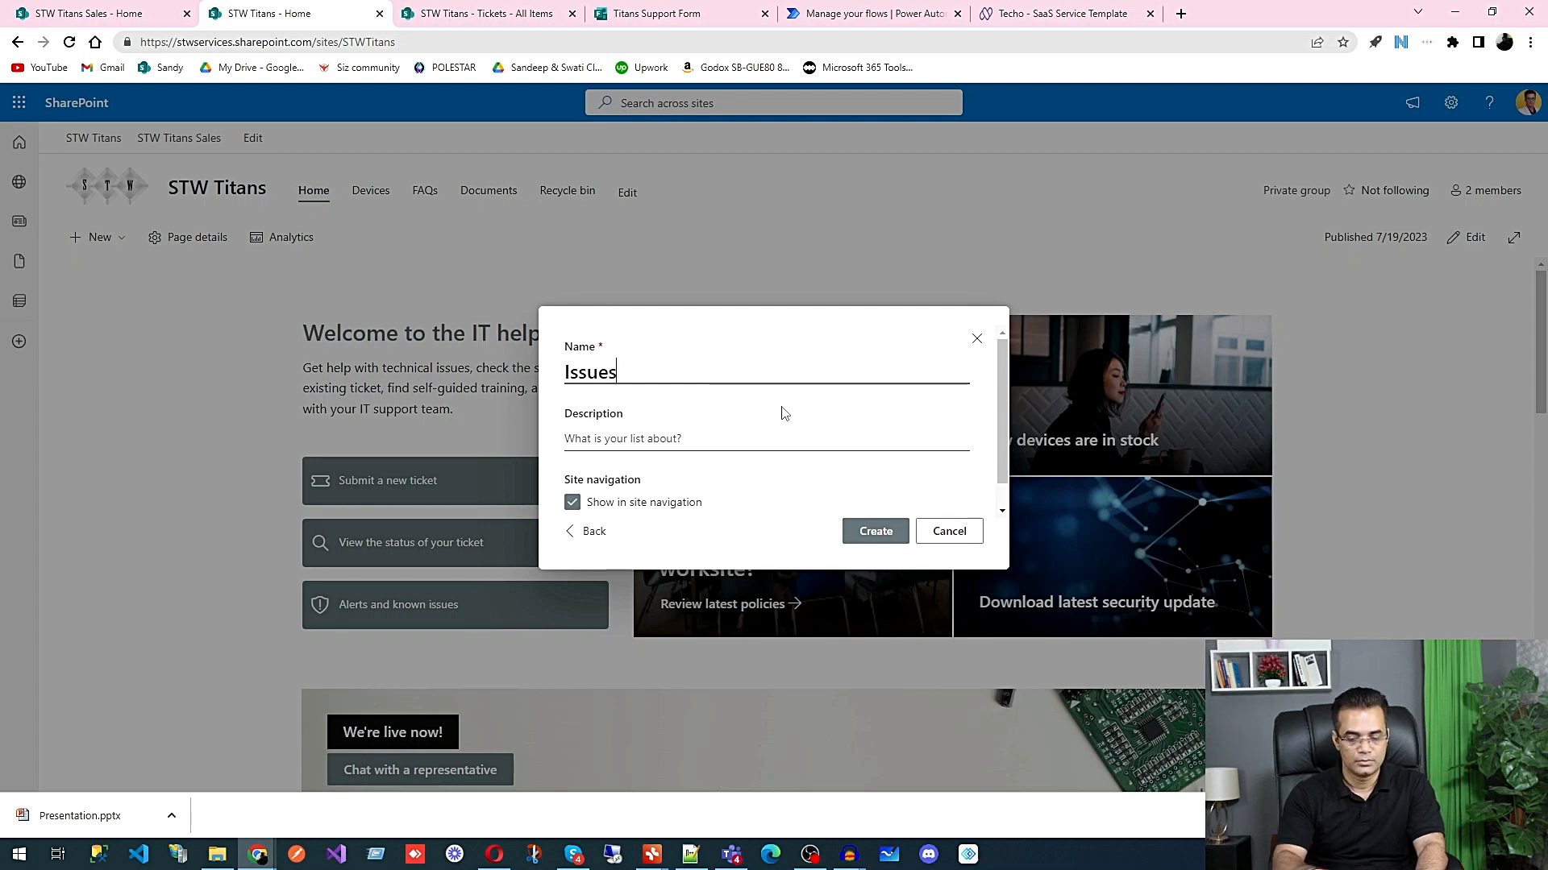
pyautogui.click(875, 535)
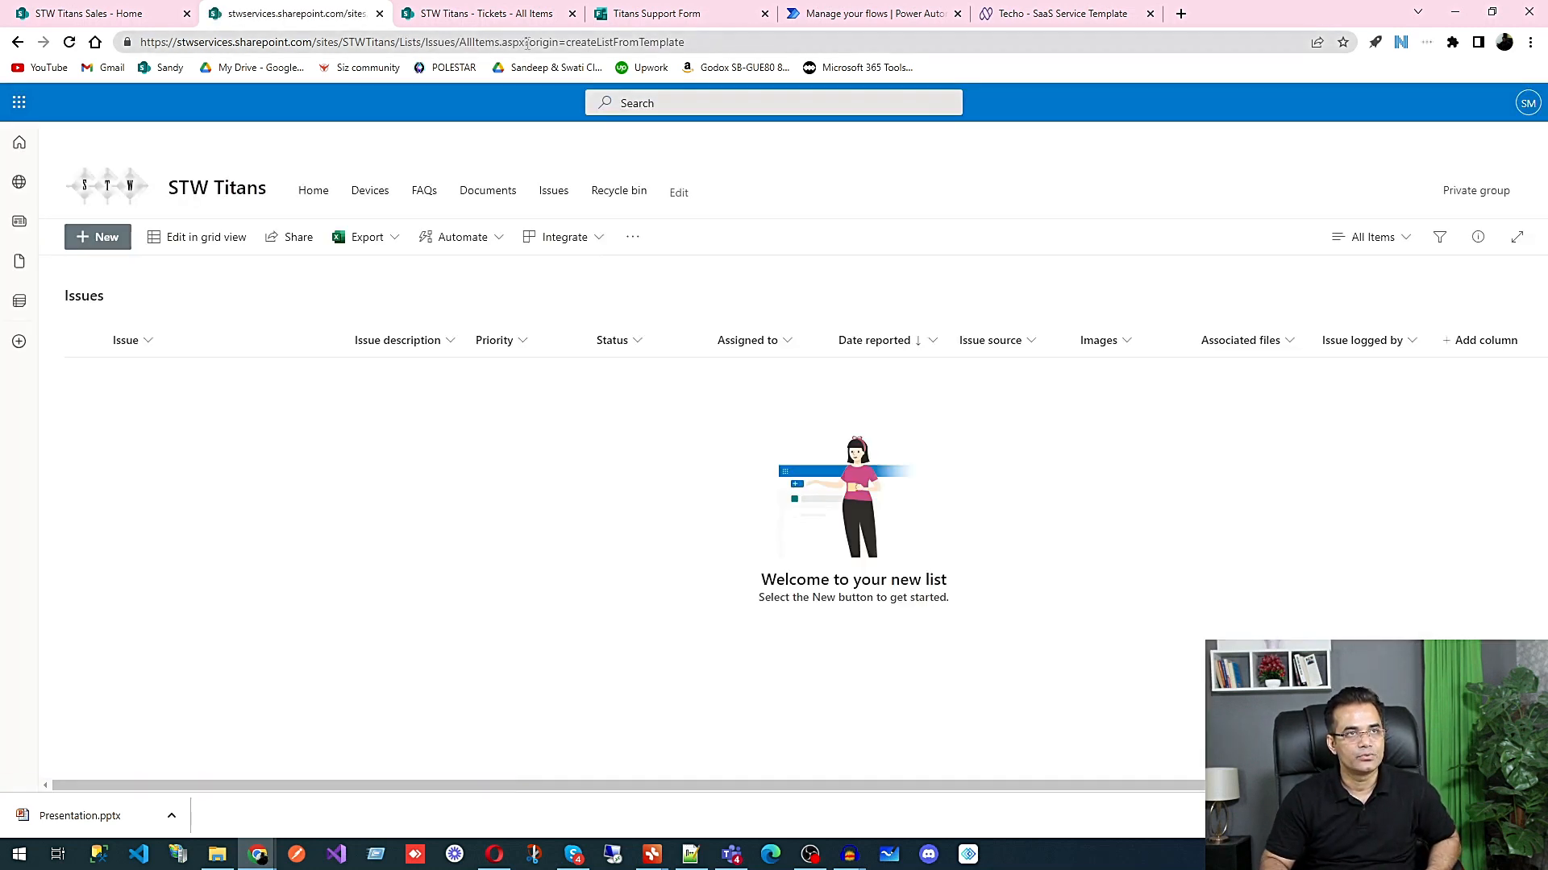
pyautogui.moveTo(528, 42); pyautogui.dragTo(129, 46)
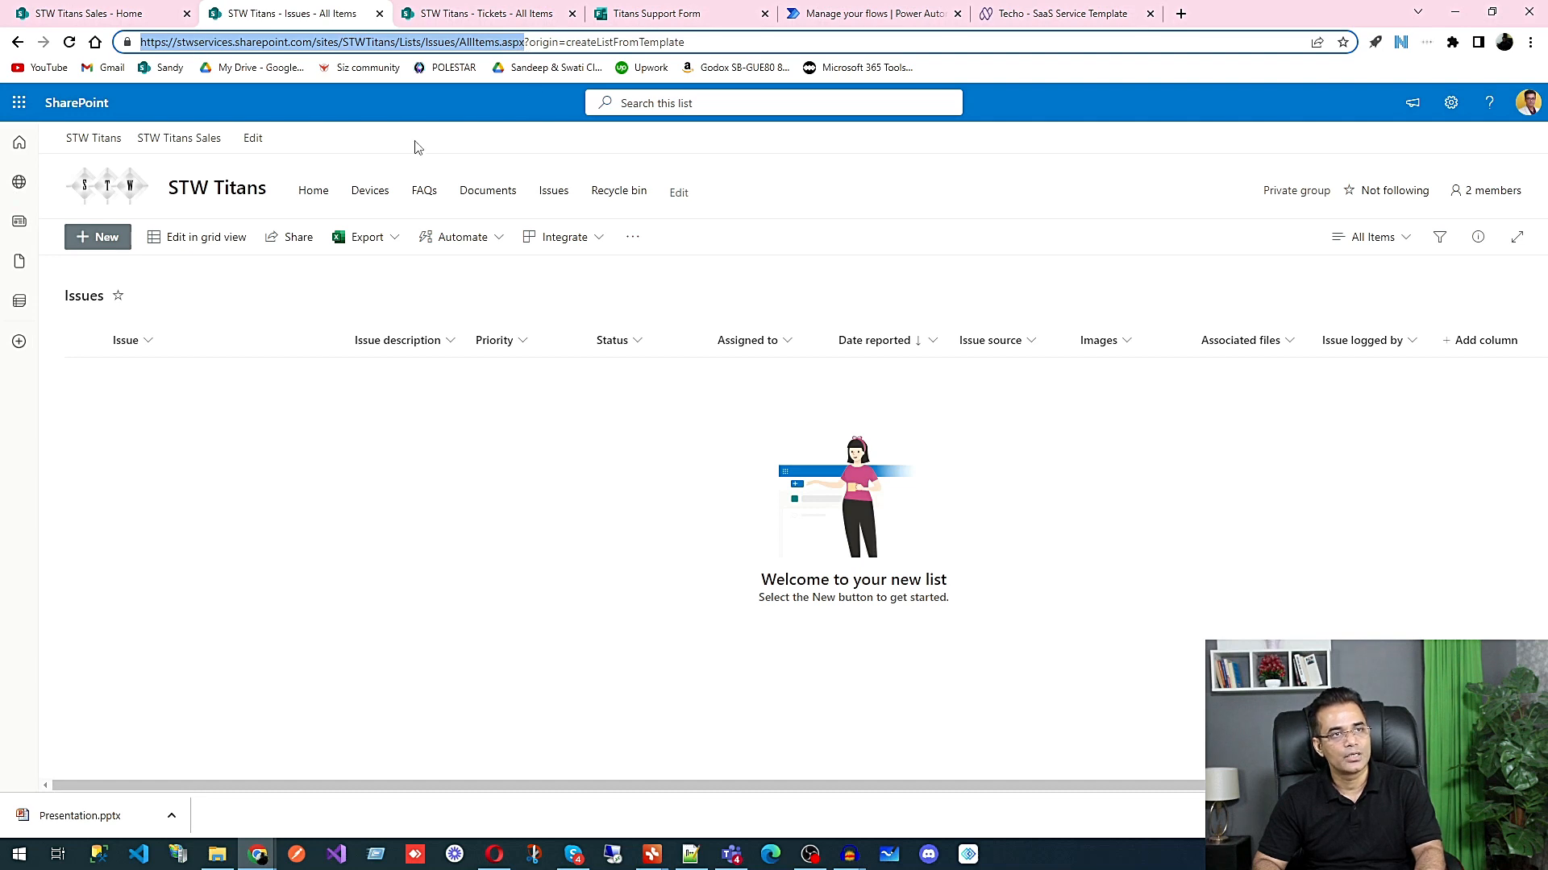
pyautogui.click(681, 193)
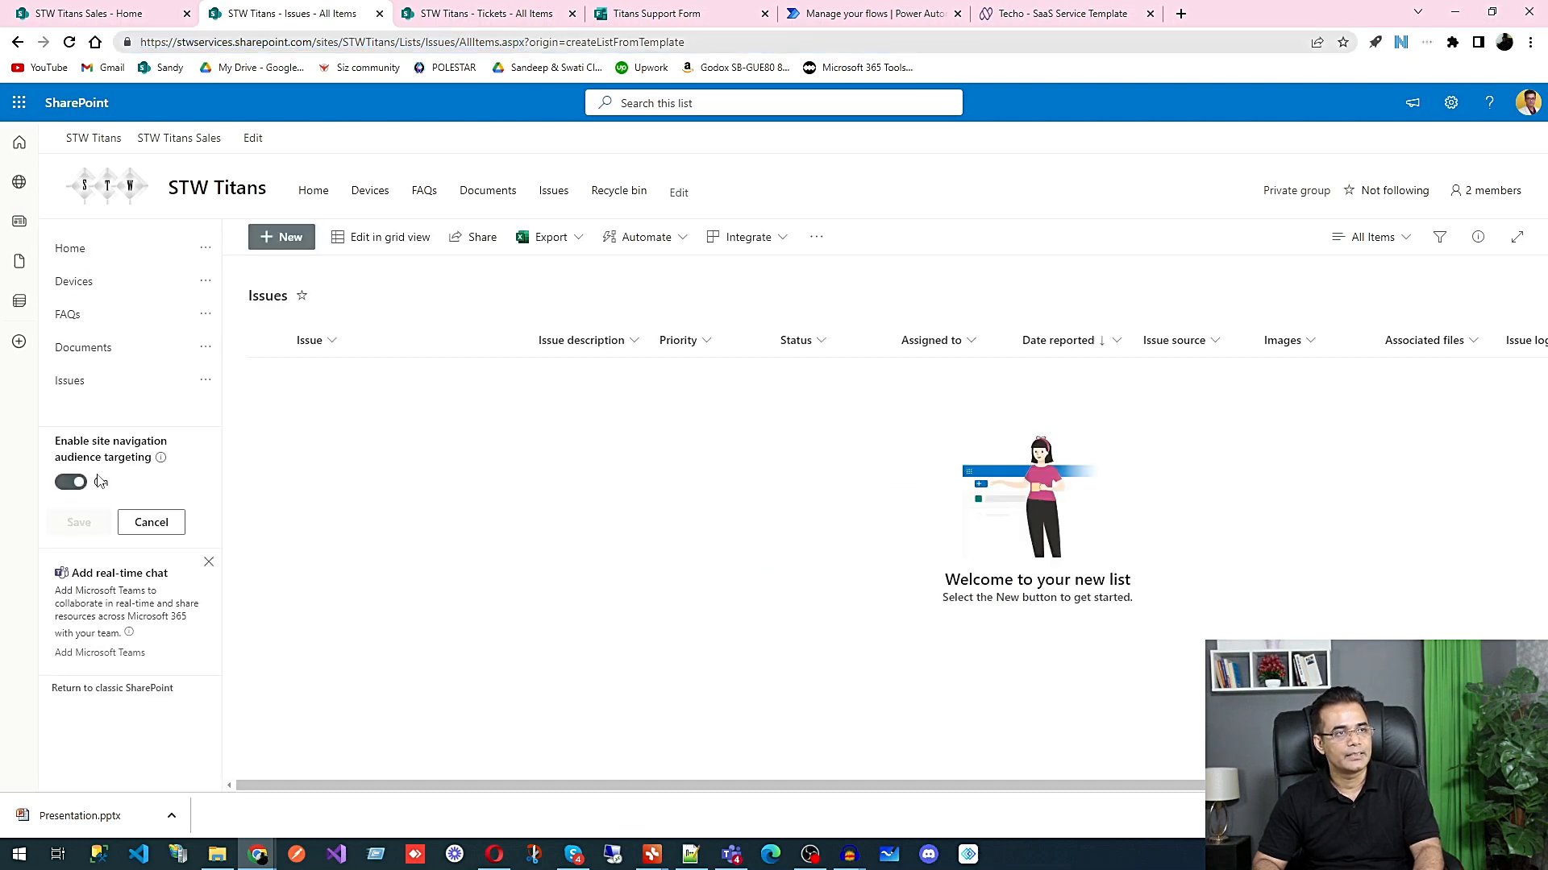
pyautogui.click(131, 364)
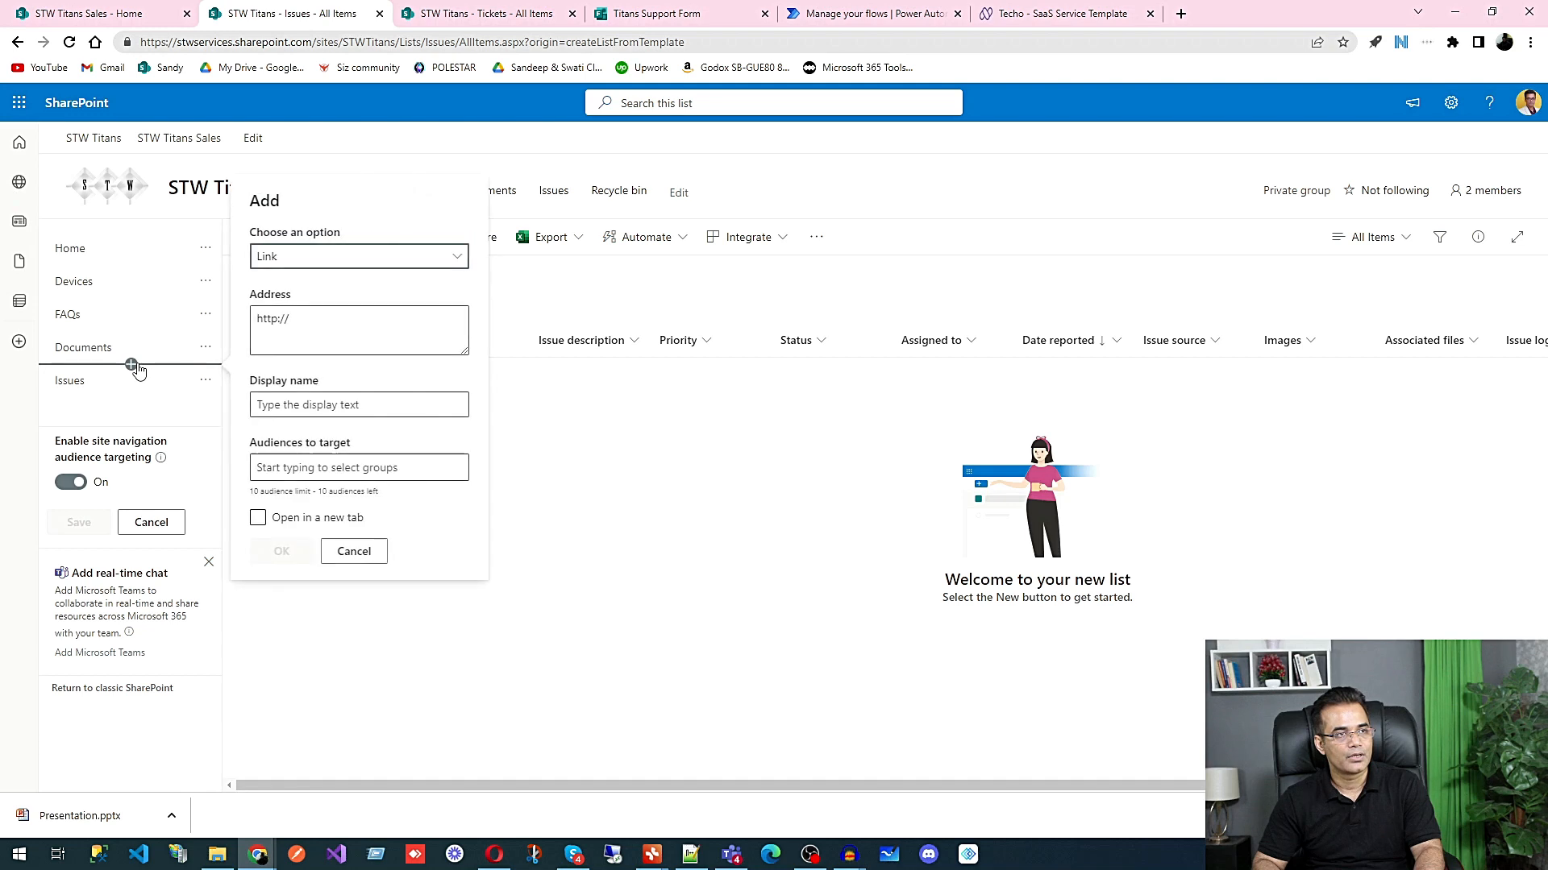
pyautogui.click(284, 525)
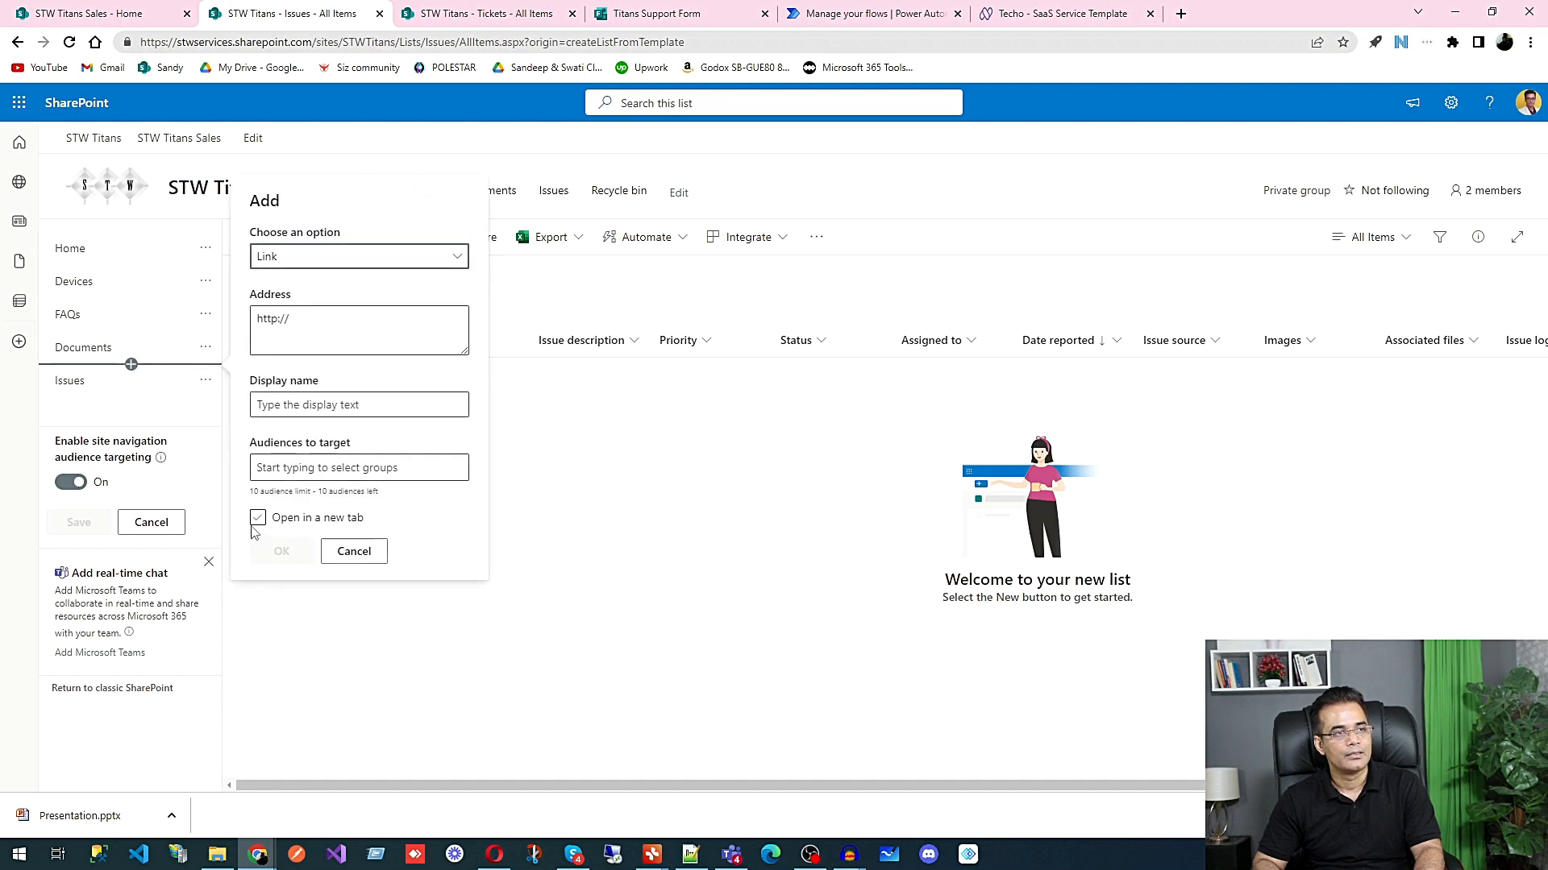
pyautogui.click(354, 551)
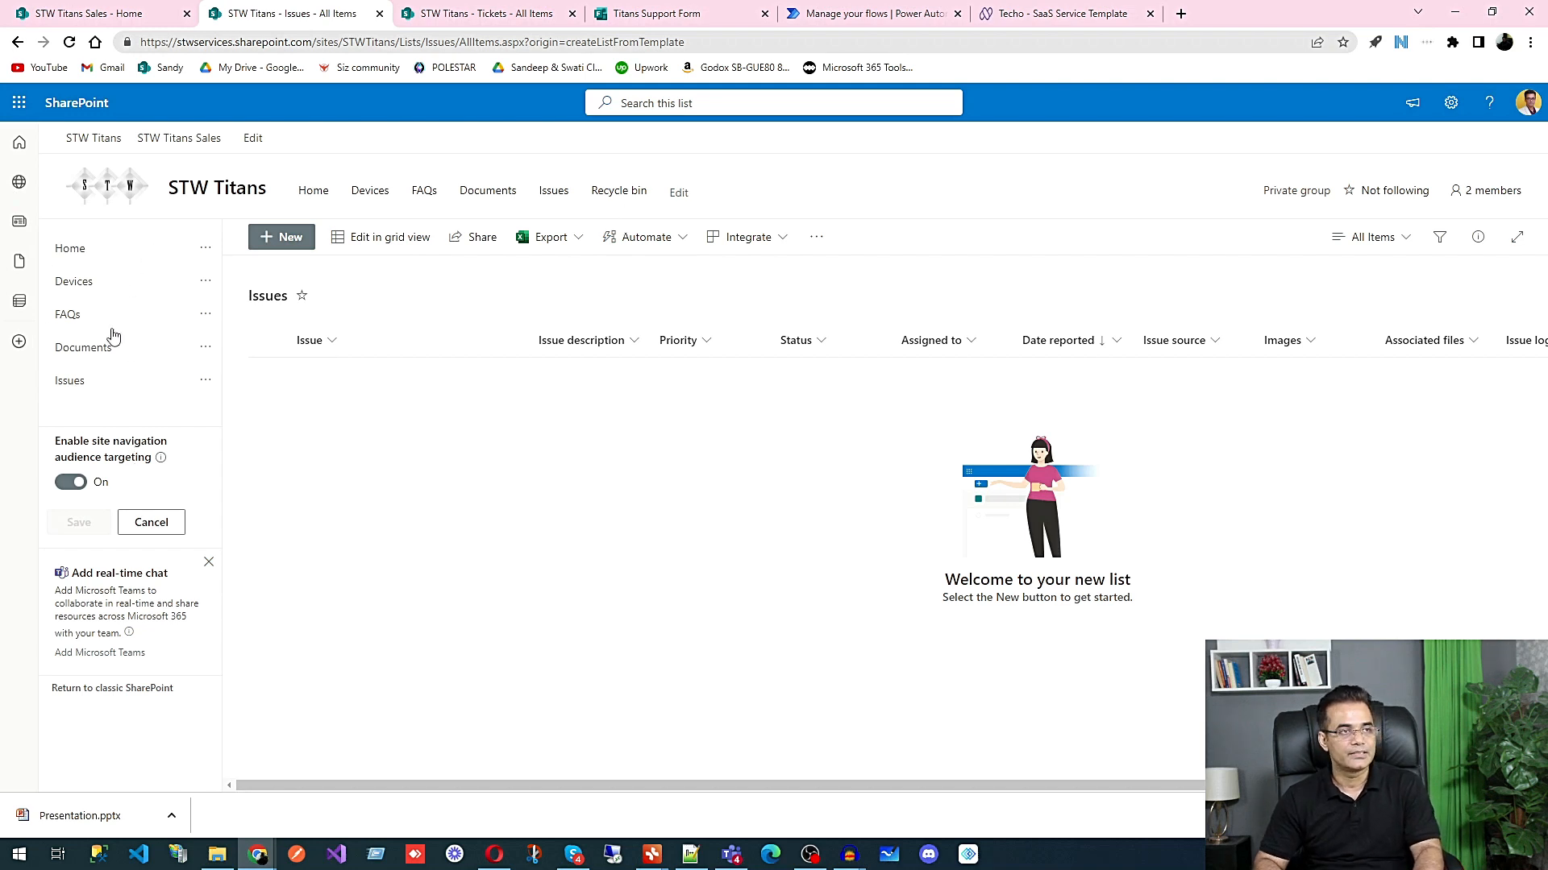
pyautogui.click(171, 524)
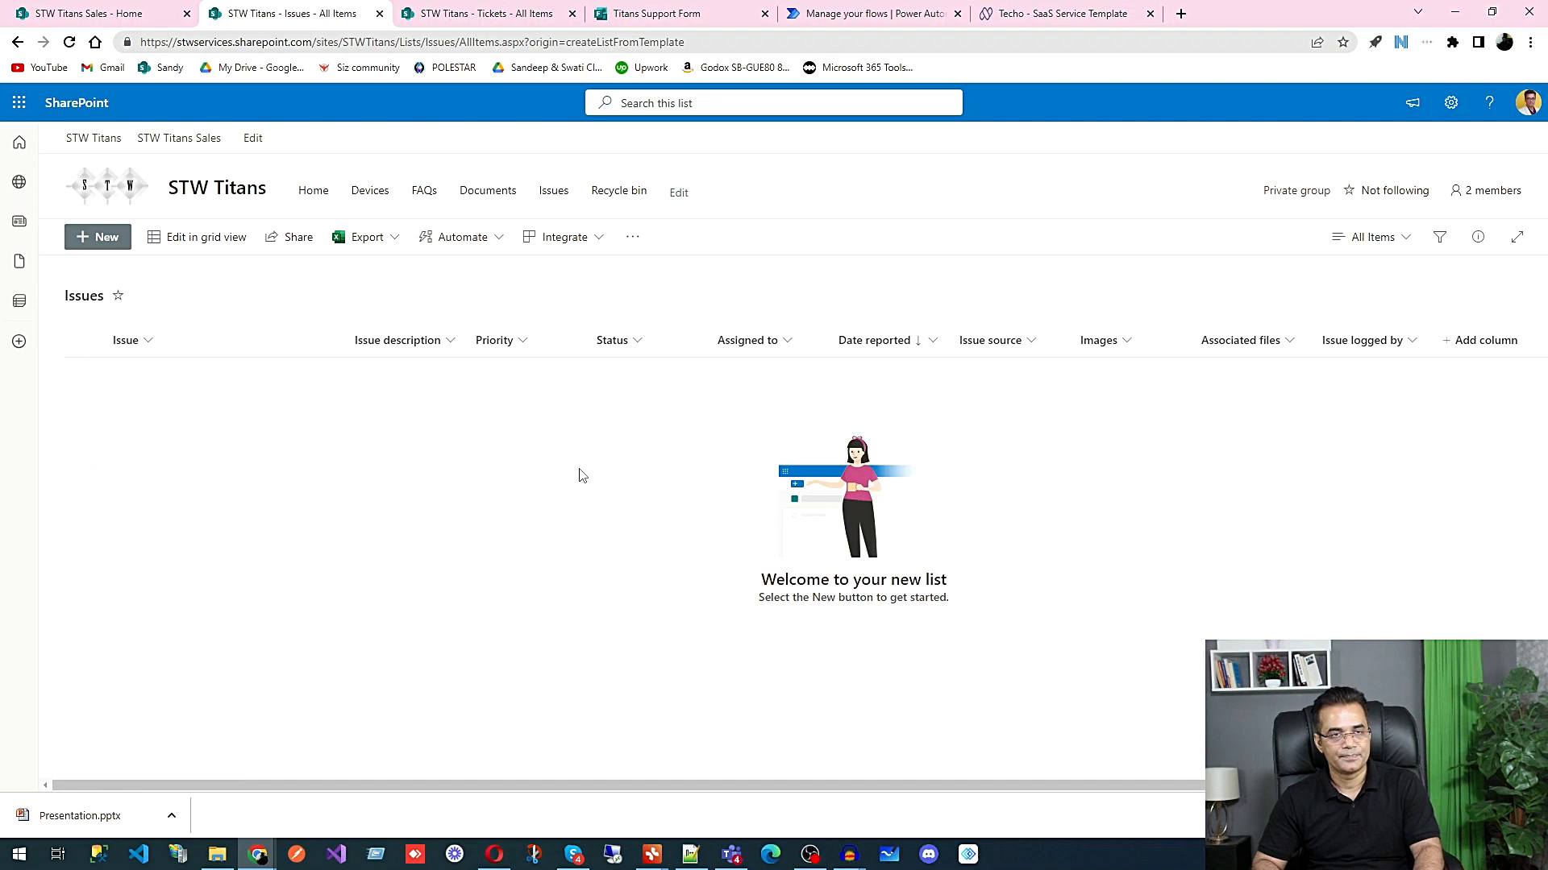
# Step: Add a single-line text column named Email to the Issues list and place it directly after the Issue column
pyautogui.click(1485, 342)
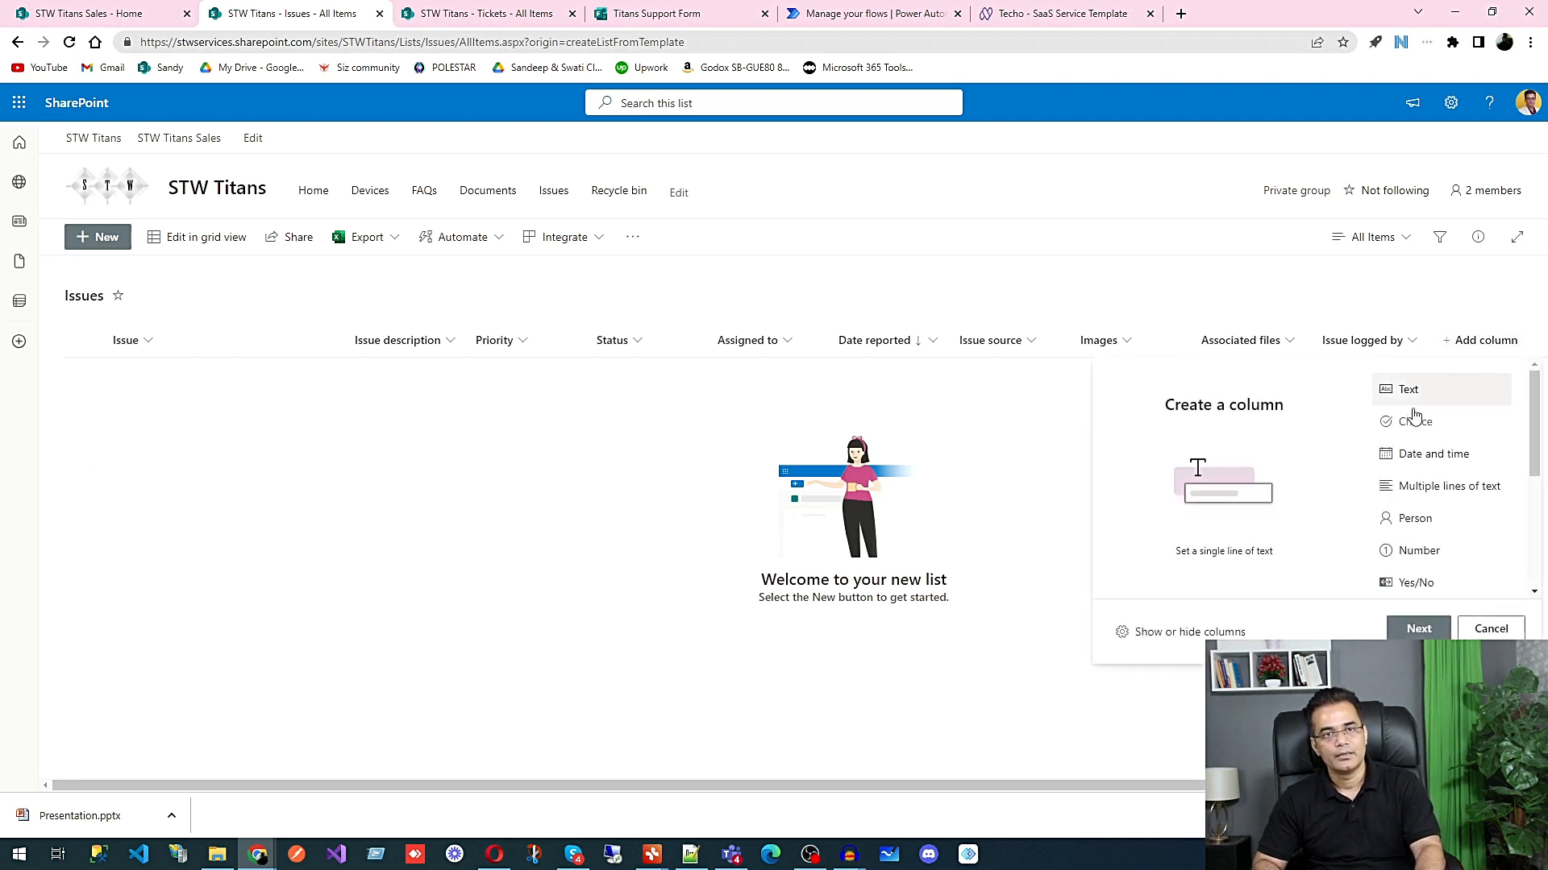
pyautogui.click(1418, 628)
pyautogui.write('Email')
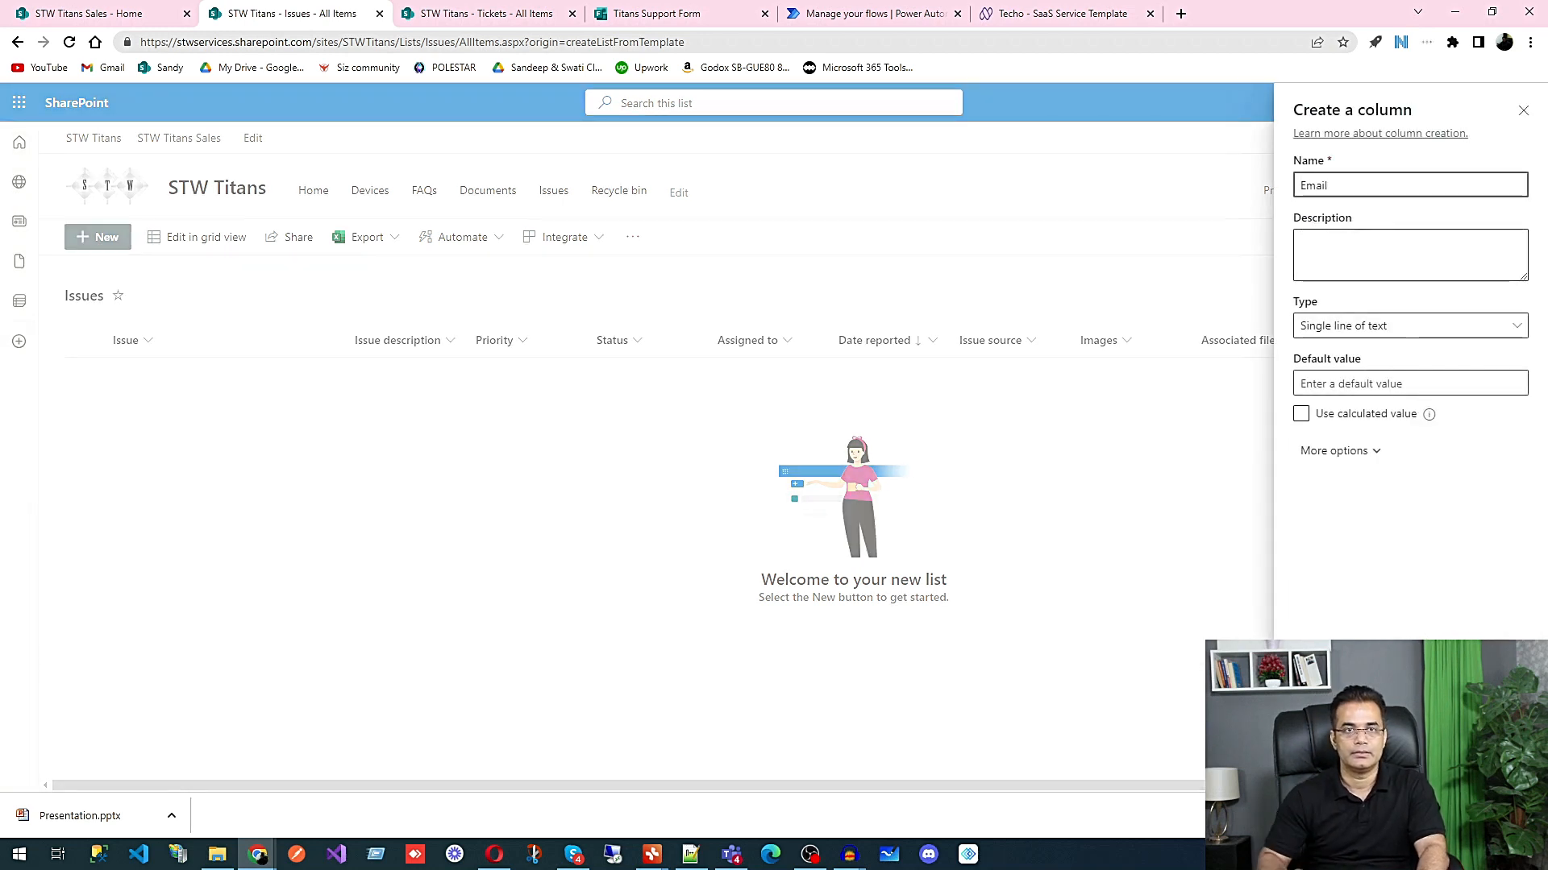
pyautogui.click(1395, 263)
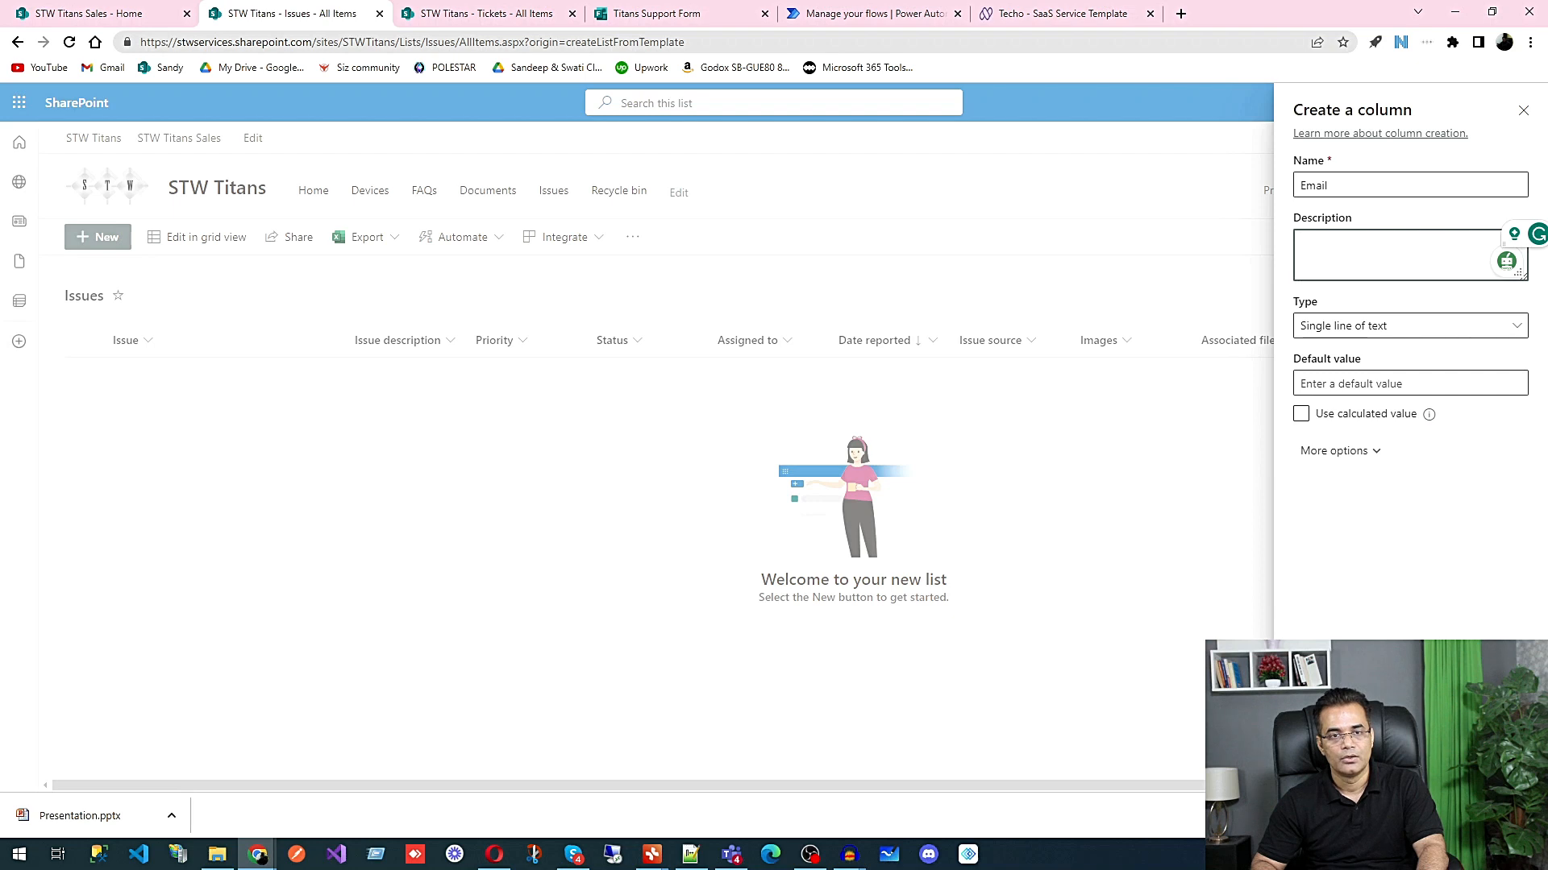
pyautogui.click(1323, 765)
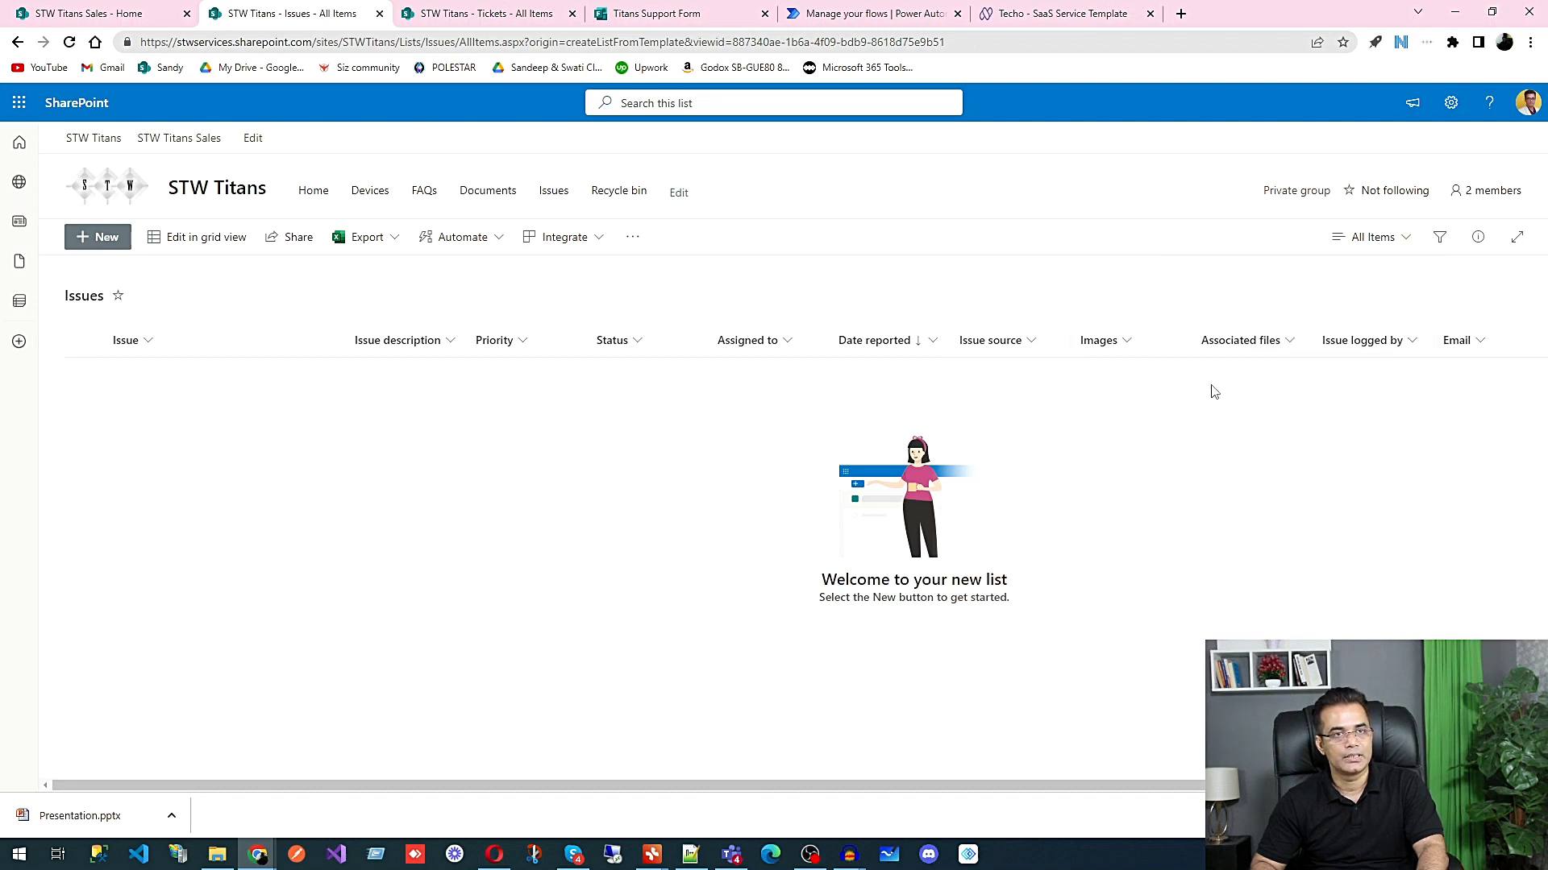
pyautogui.moveTo(1457, 349); pyautogui.dragTo(295, 354)
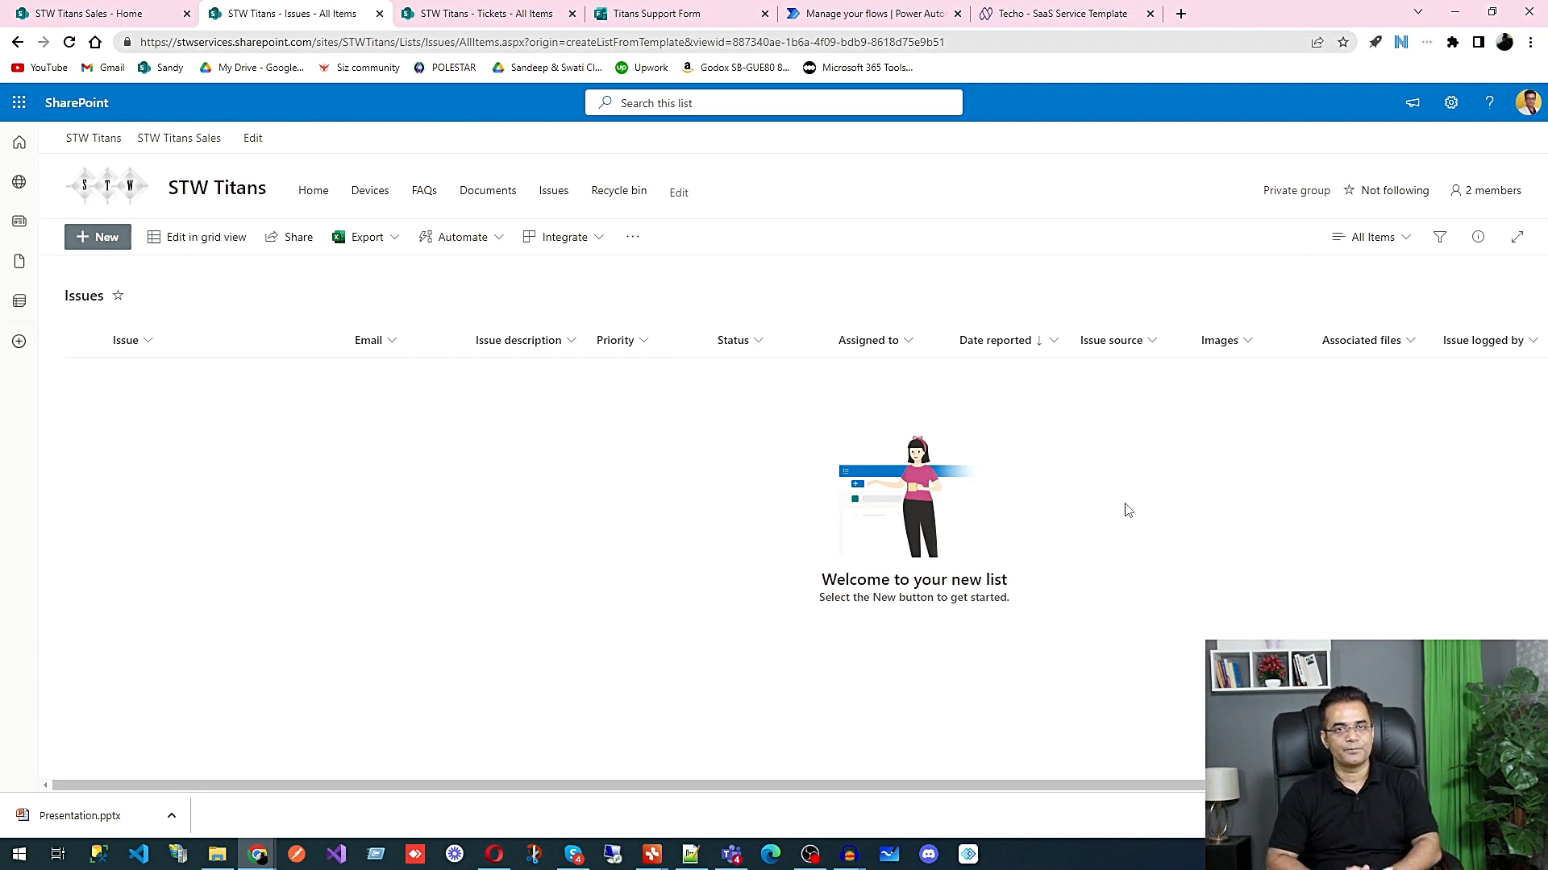
# Step: Switch to Microsoft Forms and create a new form
pyautogui.click(20, 103)
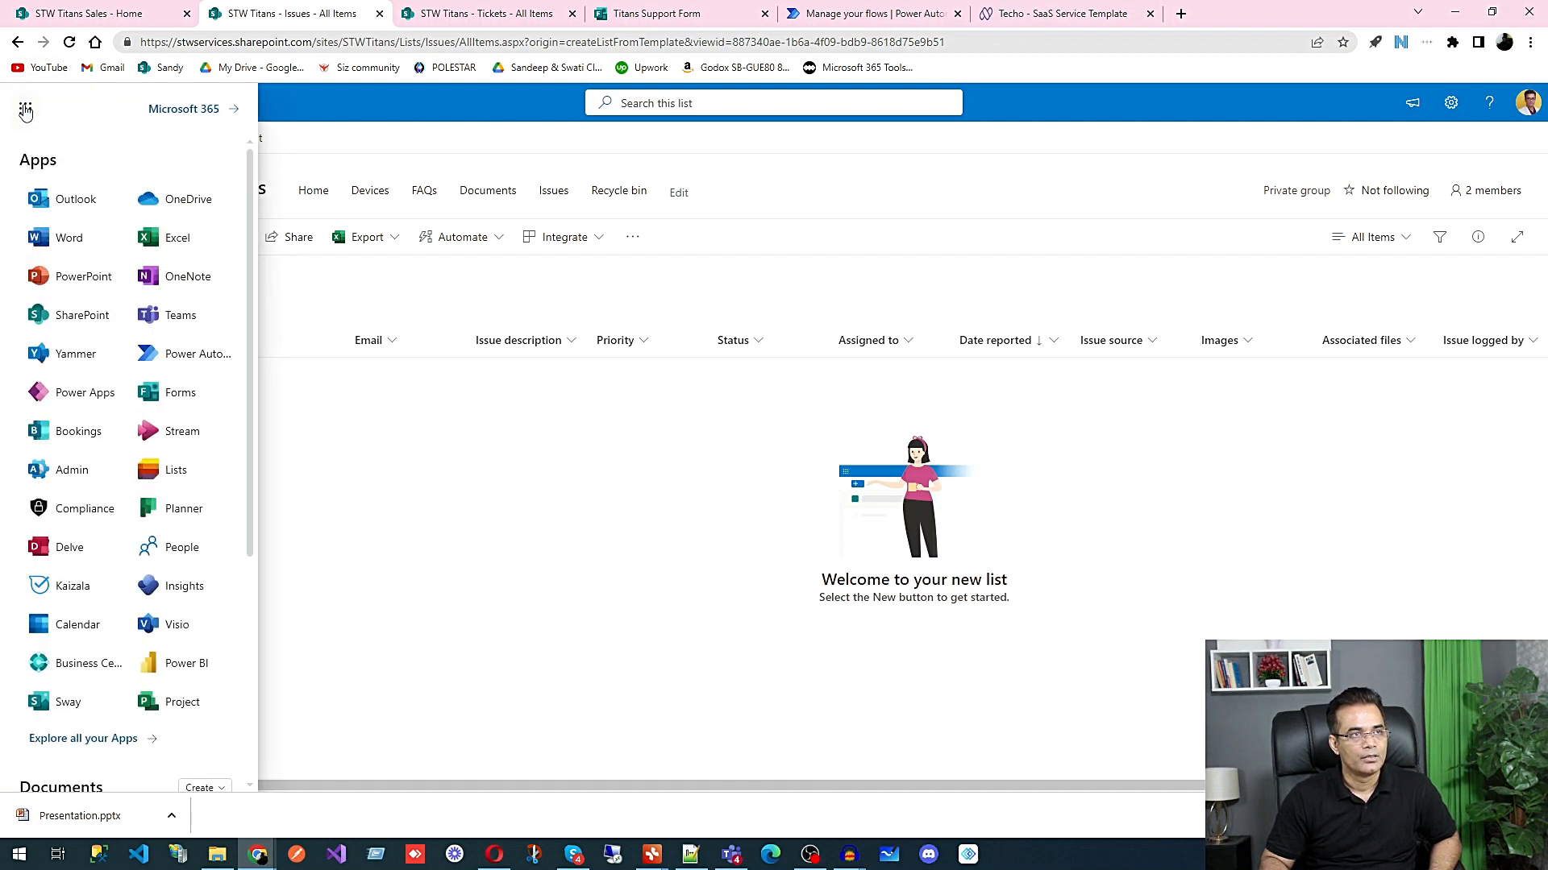
pyautogui.click(185, 407)
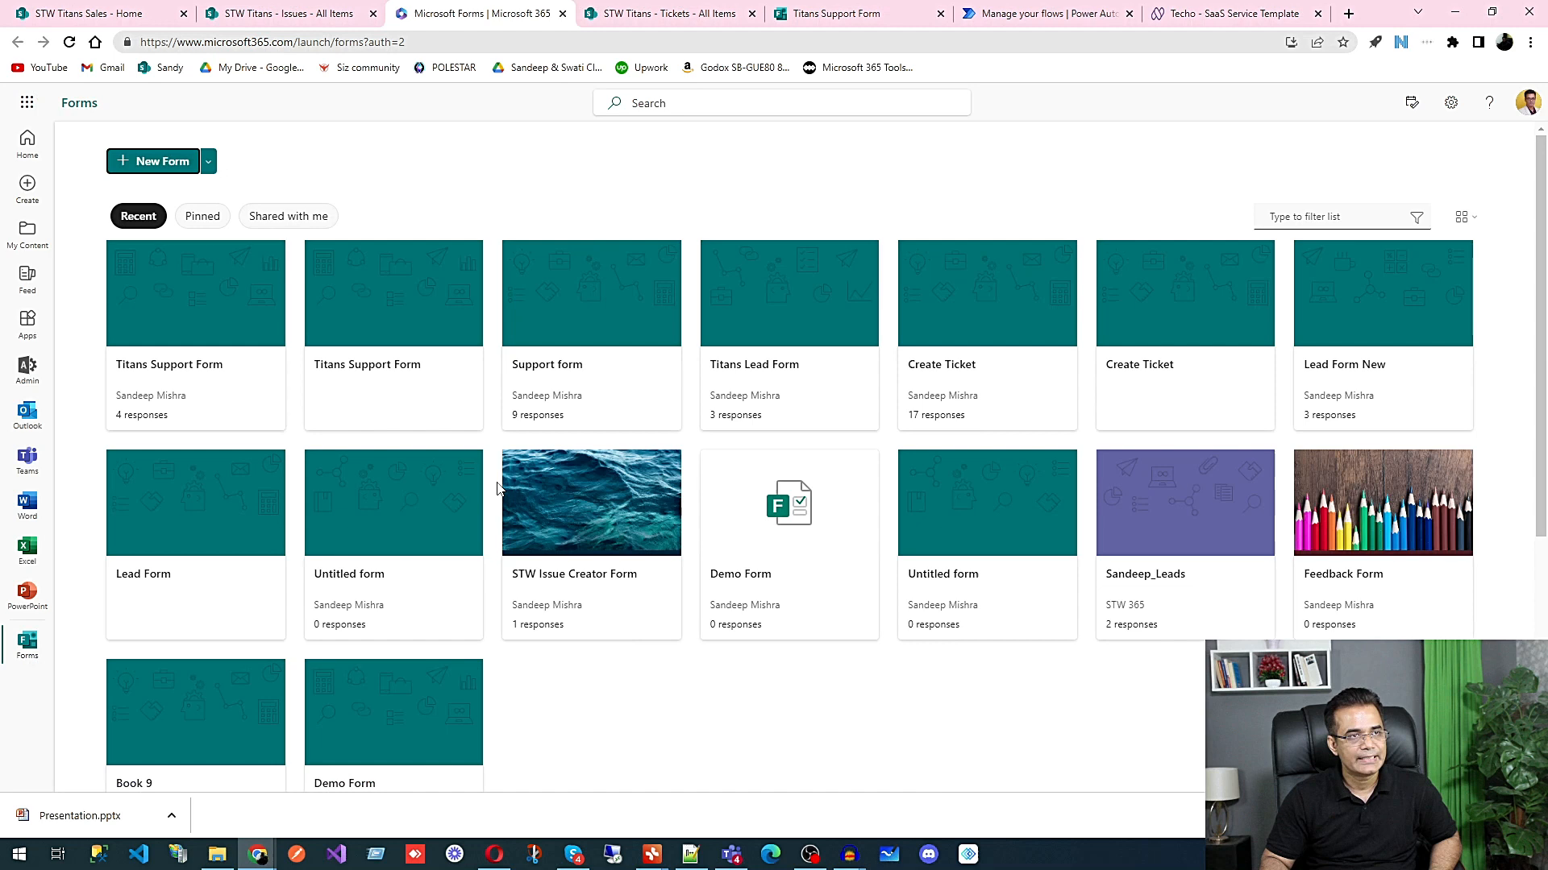
pyautogui.click(162, 165)
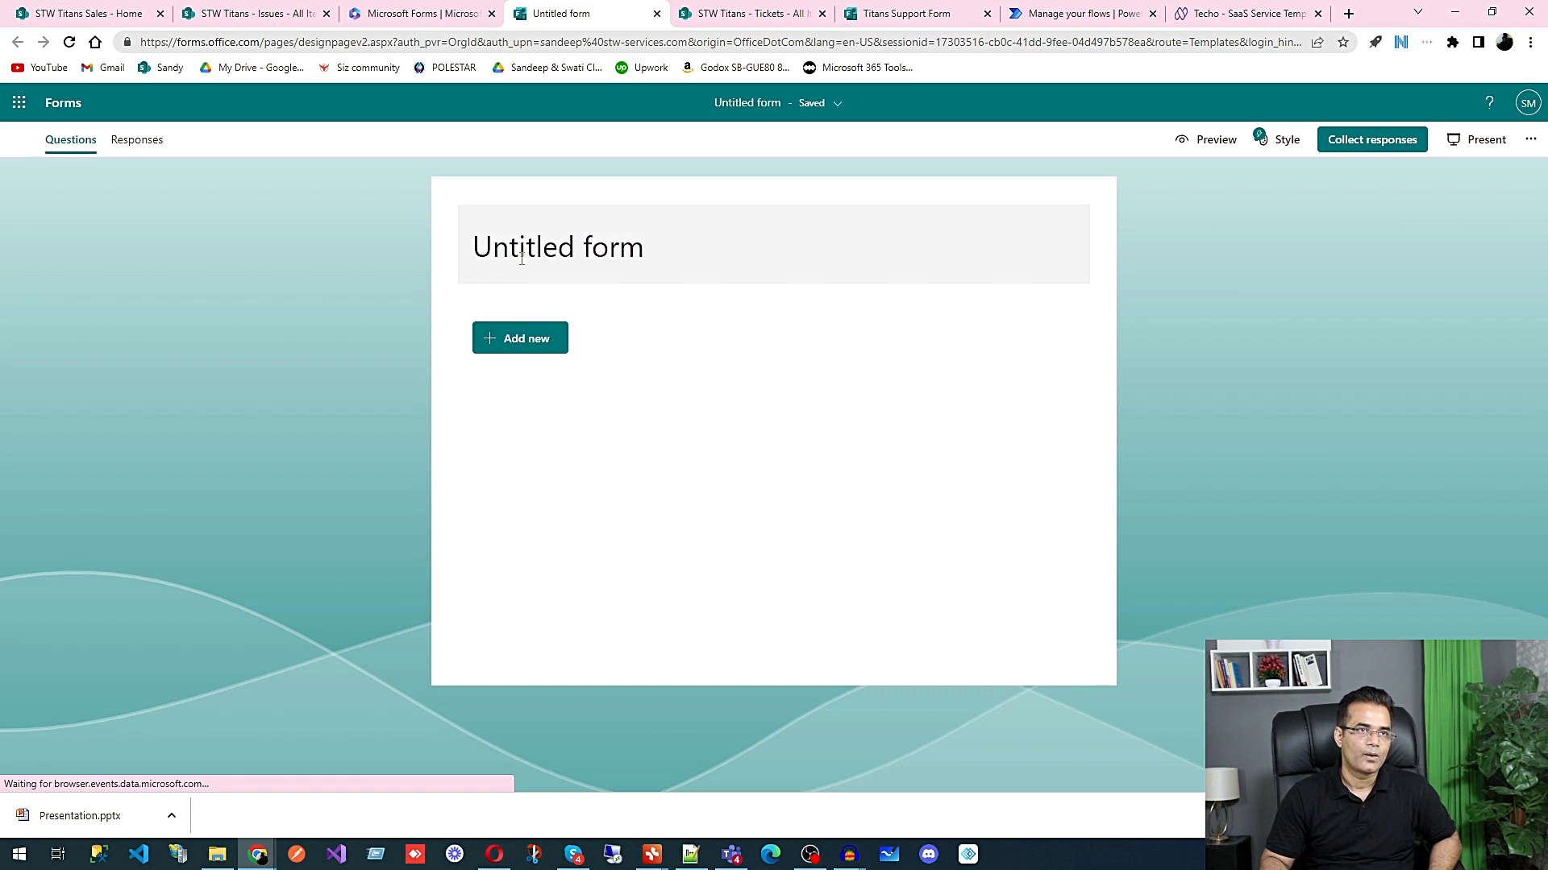
# Step: Title the new form Client Support Form
pyautogui.click(518, 250)
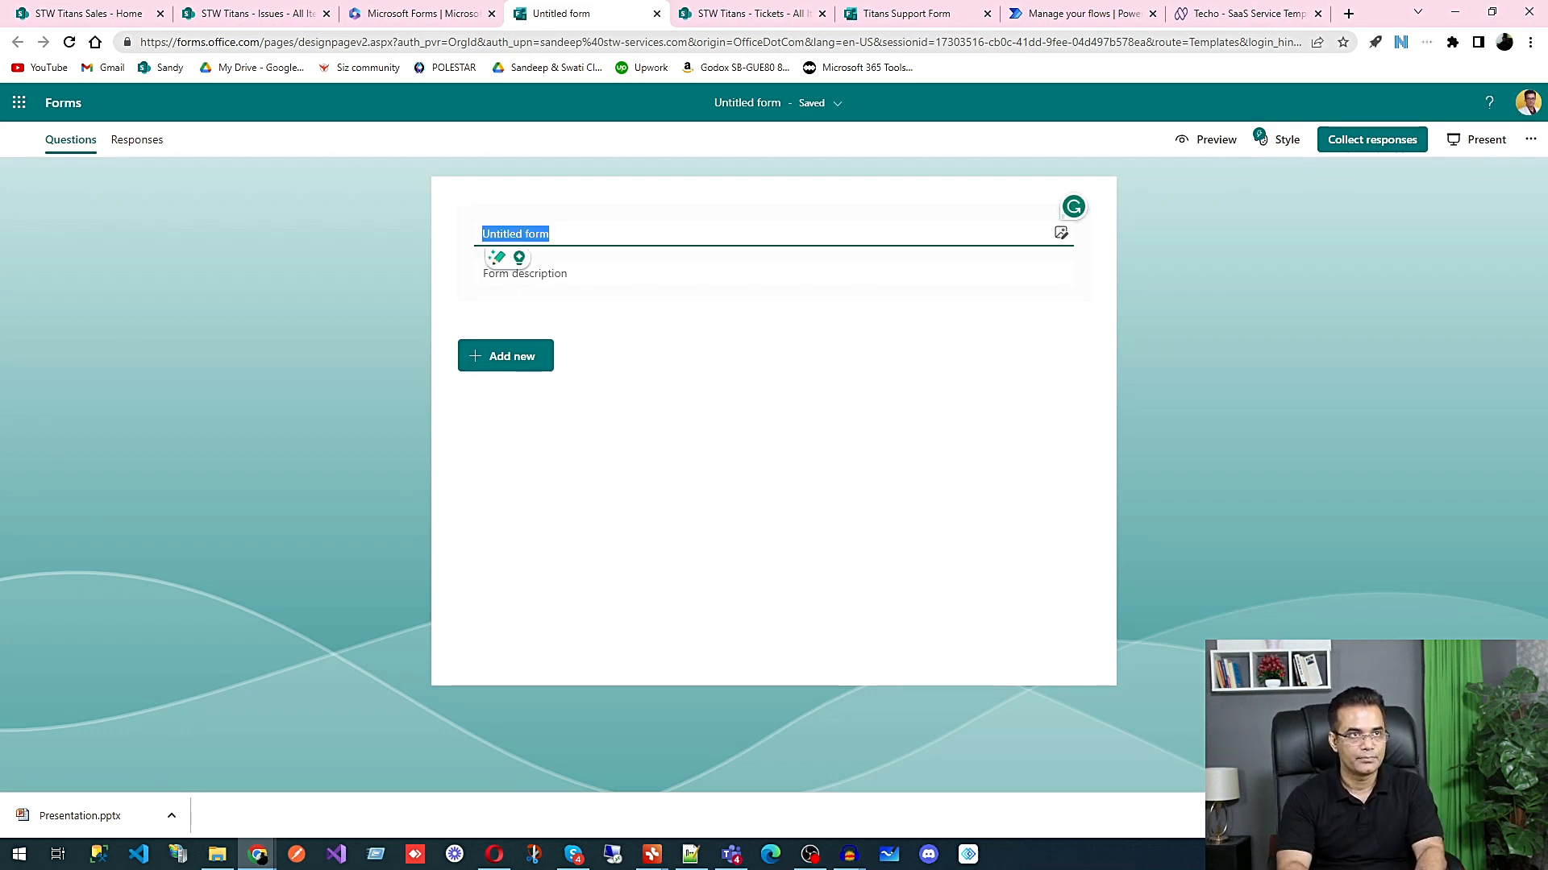
pyautogui.press('BackSpace')
pyautogui.write('Iss')
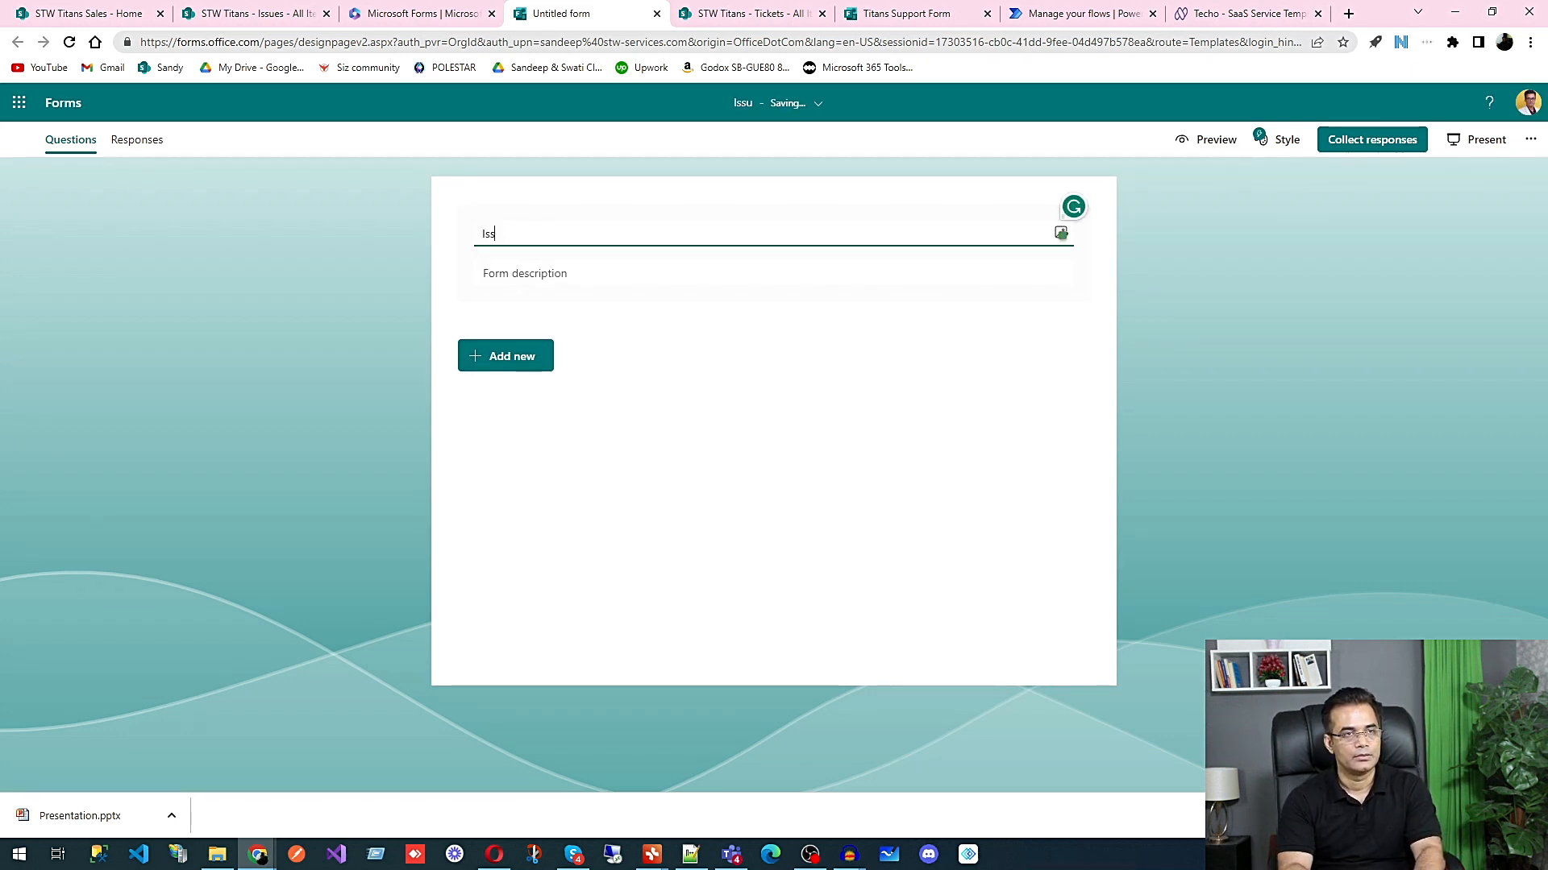
pyautogui.press('BackSpace')
pyautogui.press('BackSpace')
pyautogui.press('BackSpace')
pyautogui.write('Client Support Form')
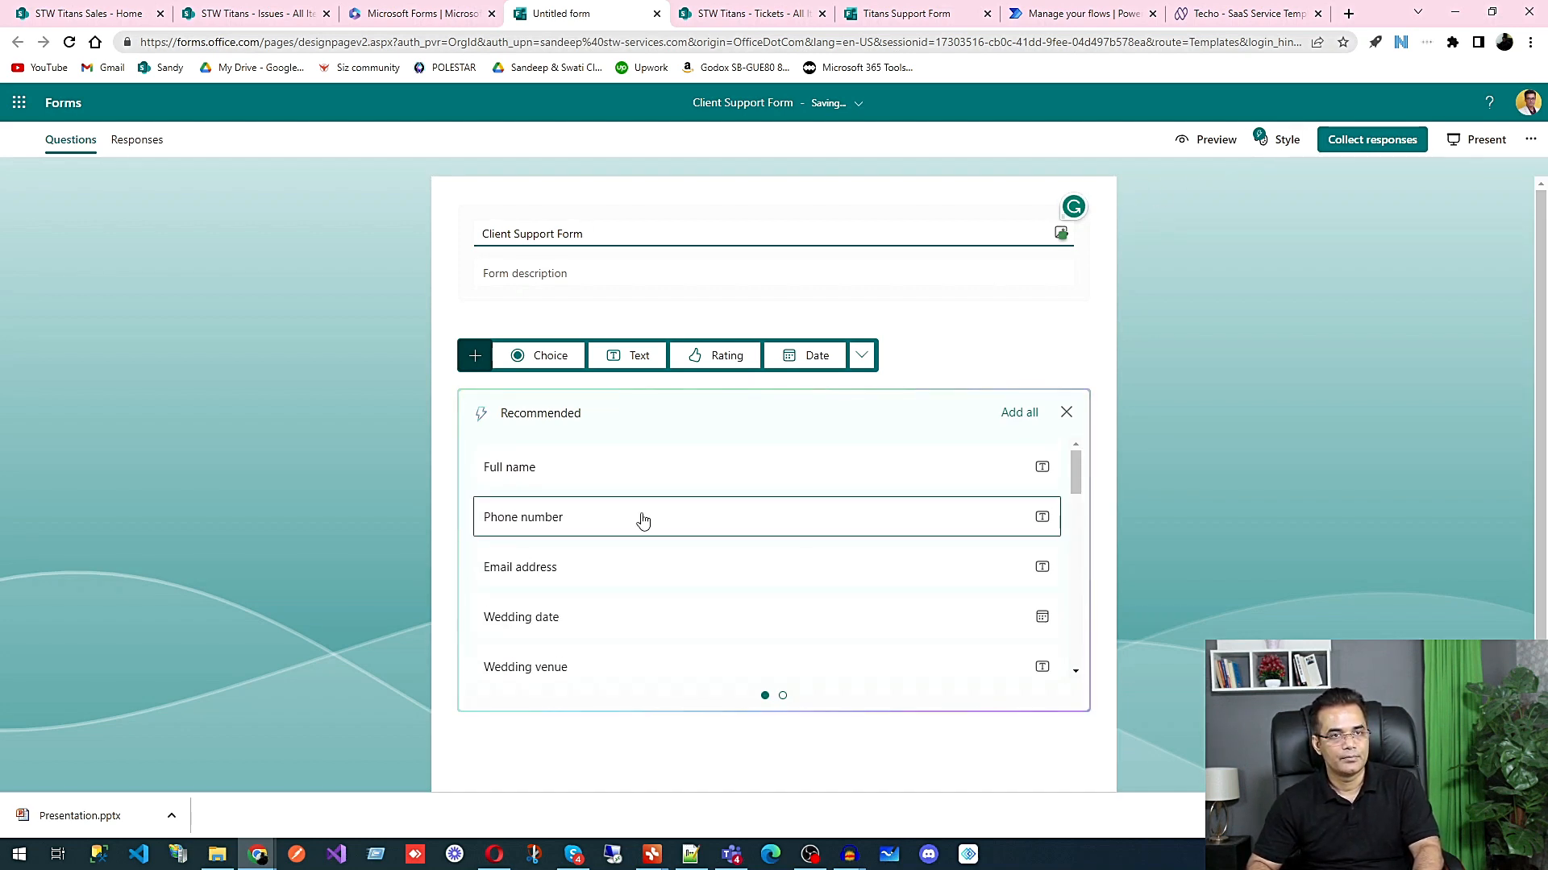
# Step: Add the recommended questions Full name, Phone number and Email address to the Client Support Form
pyautogui.click(631, 477)
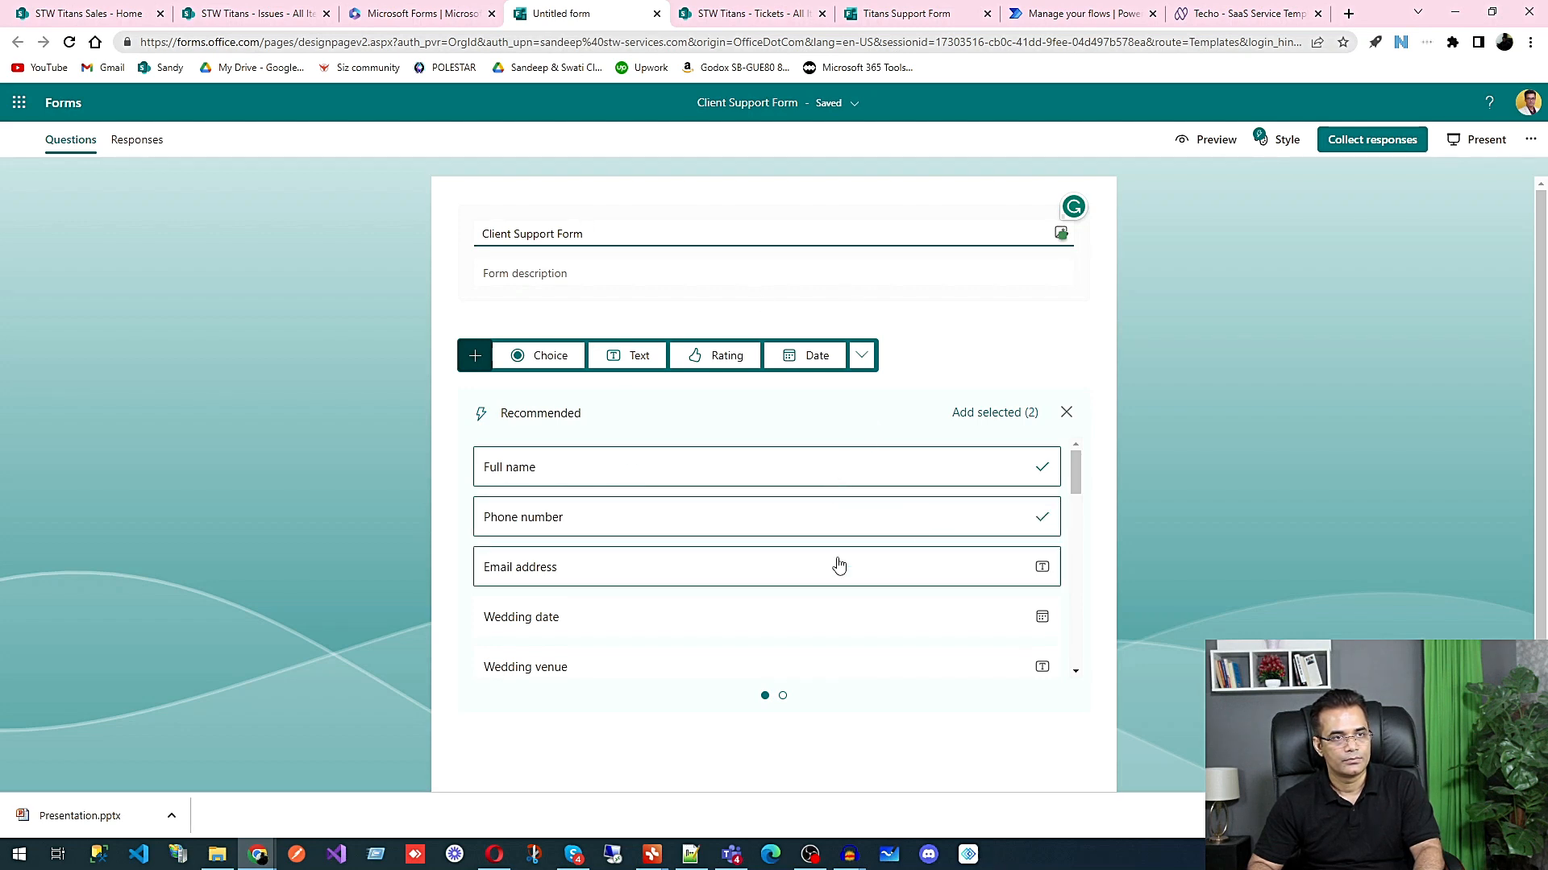
pyautogui.scroll(-12, 794, 571)
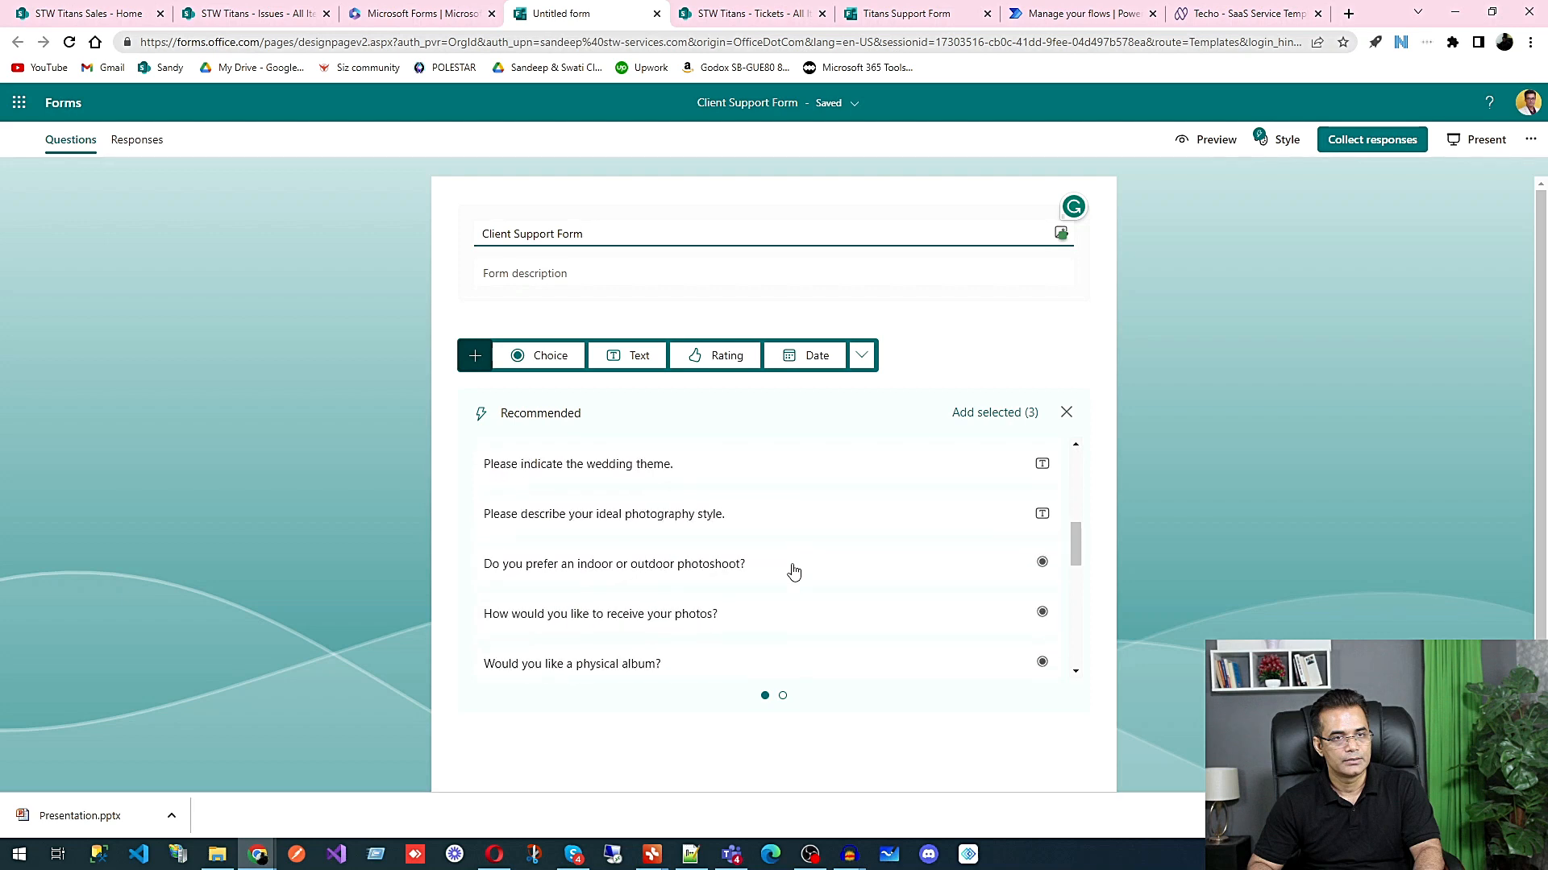
pyautogui.scroll(-2, 794, 570)
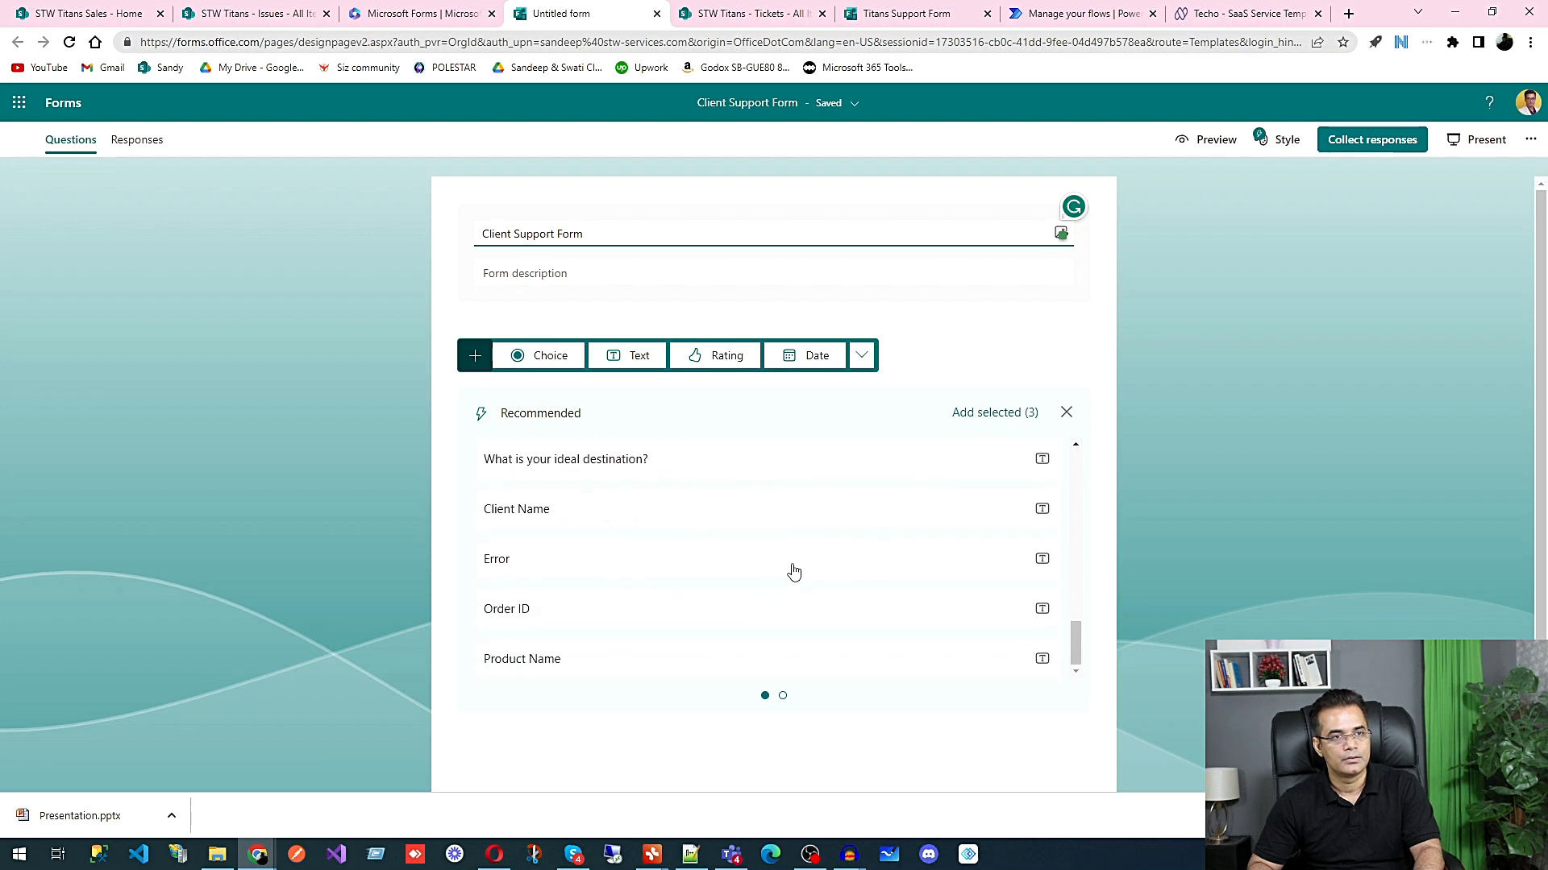
pyautogui.scroll(4, 794, 570)
pyautogui.scroll(8, 794, 570)
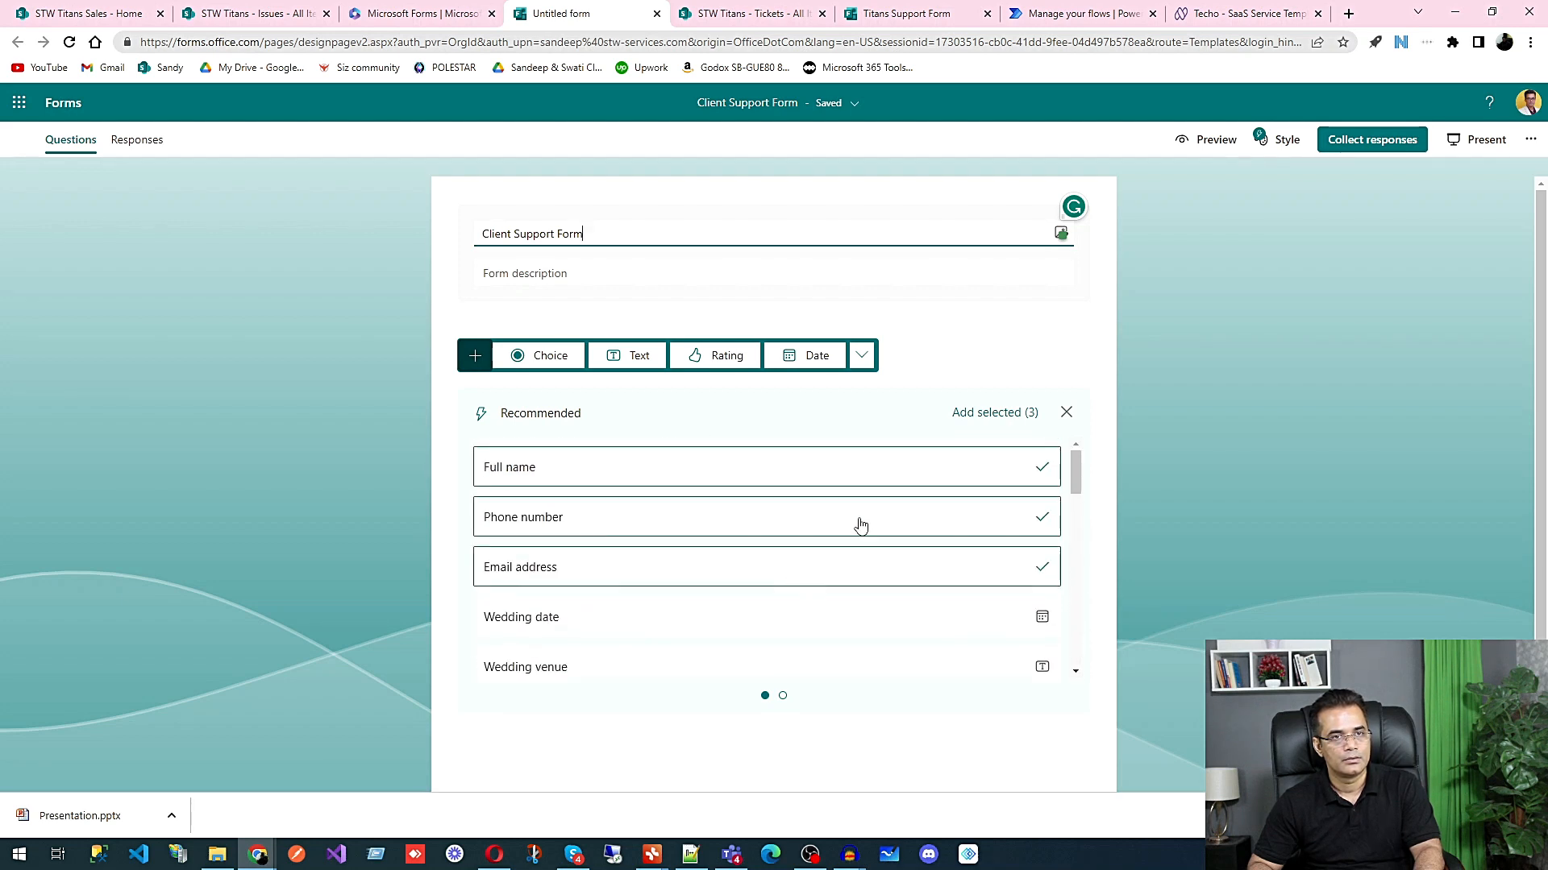
pyautogui.click(973, 418)
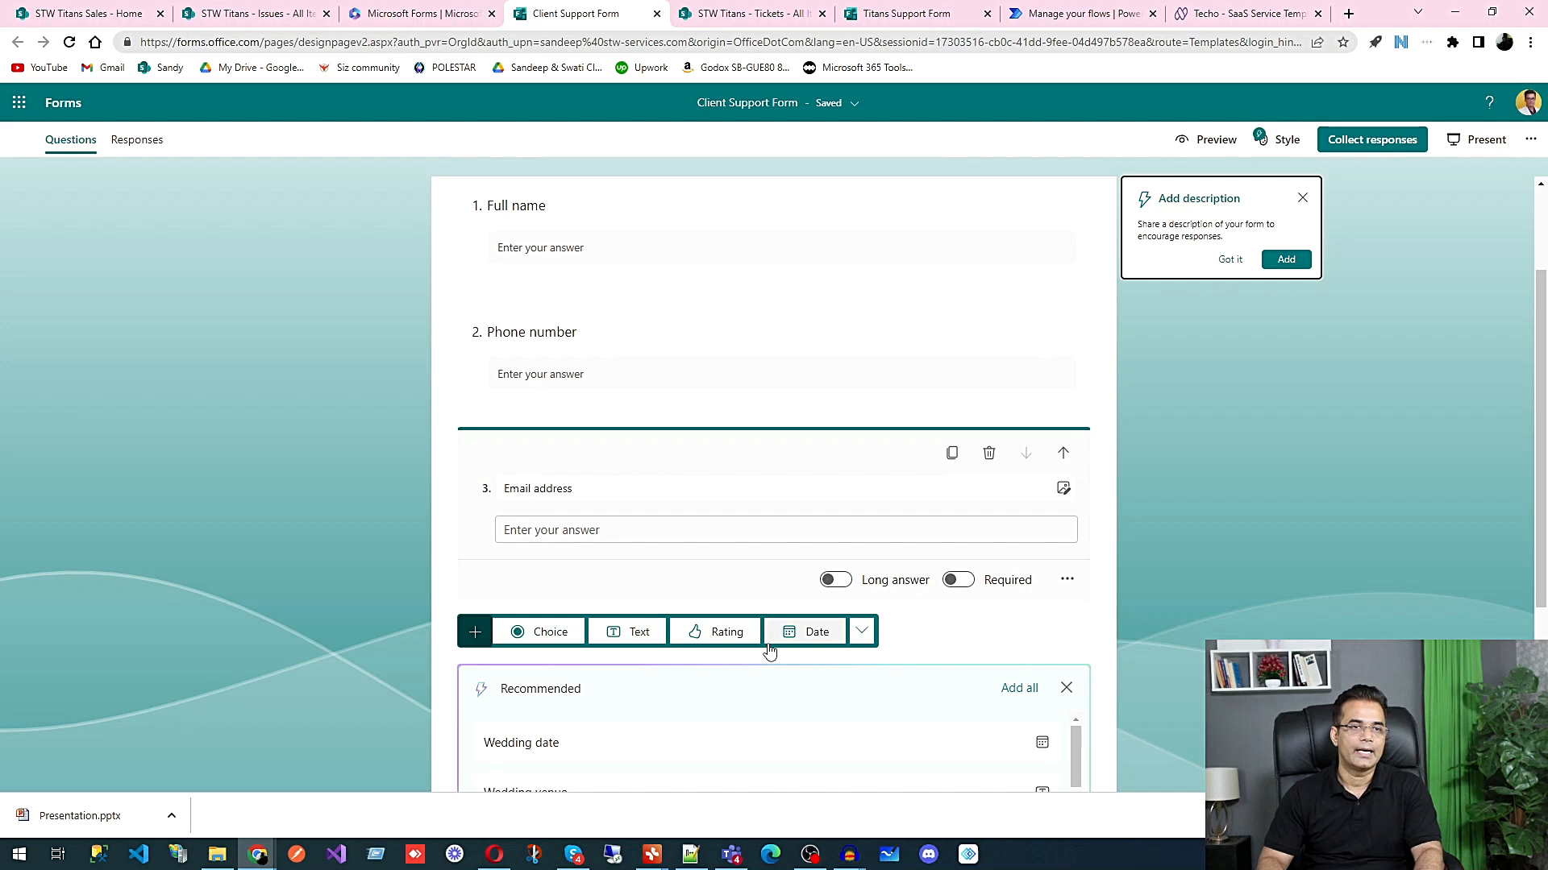
# Step: Add a text question titled Issue Details to the Client Support Form and allow long answers for it
pyautogui.click(639, 632)
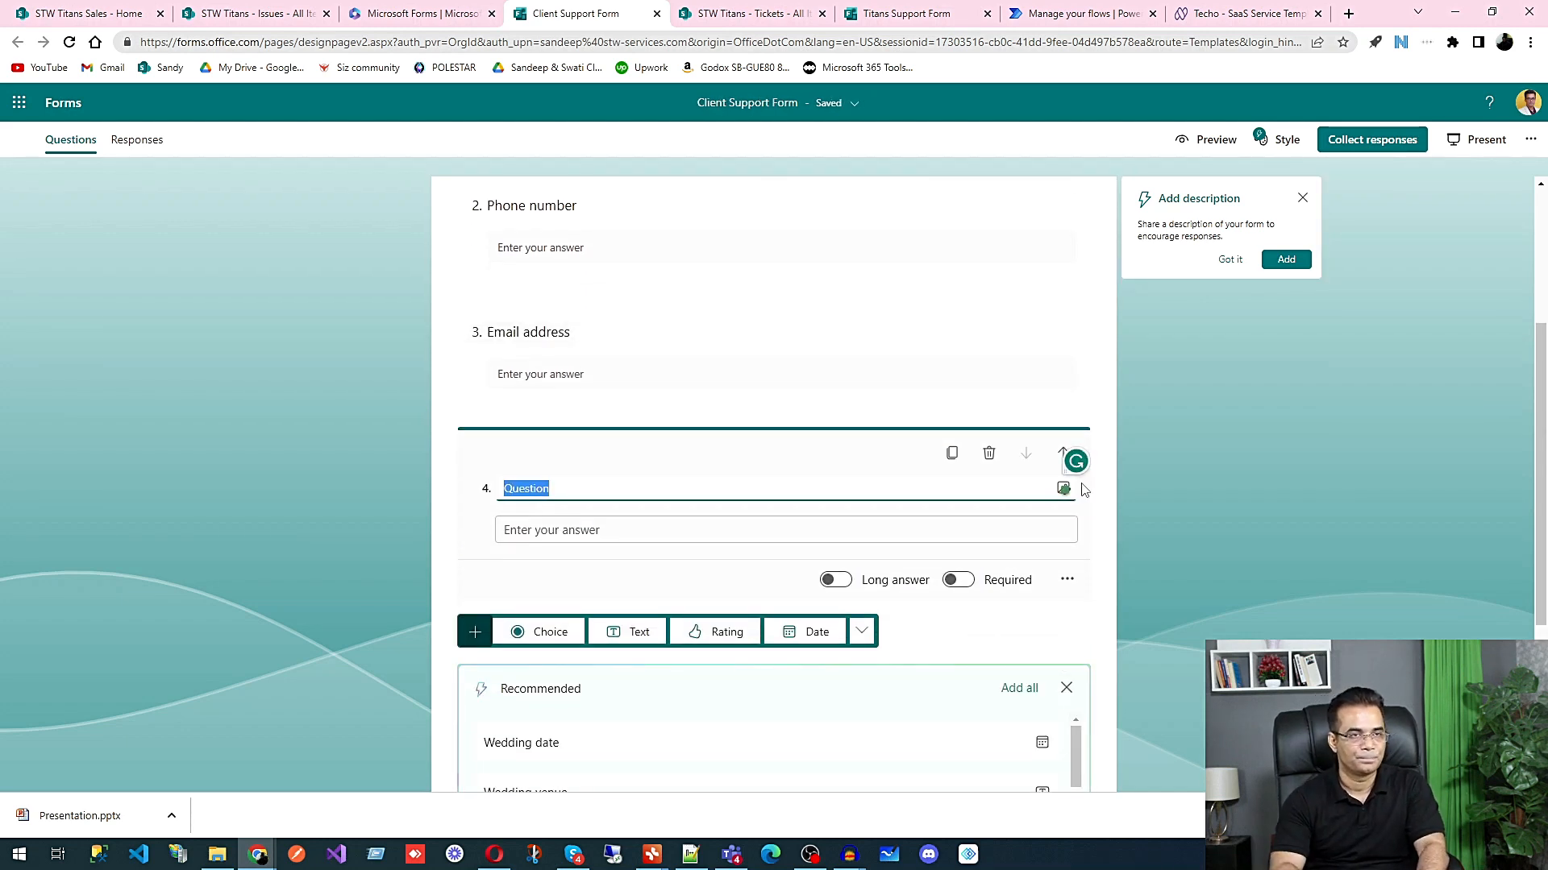
pyautogui.write('Issue Details')
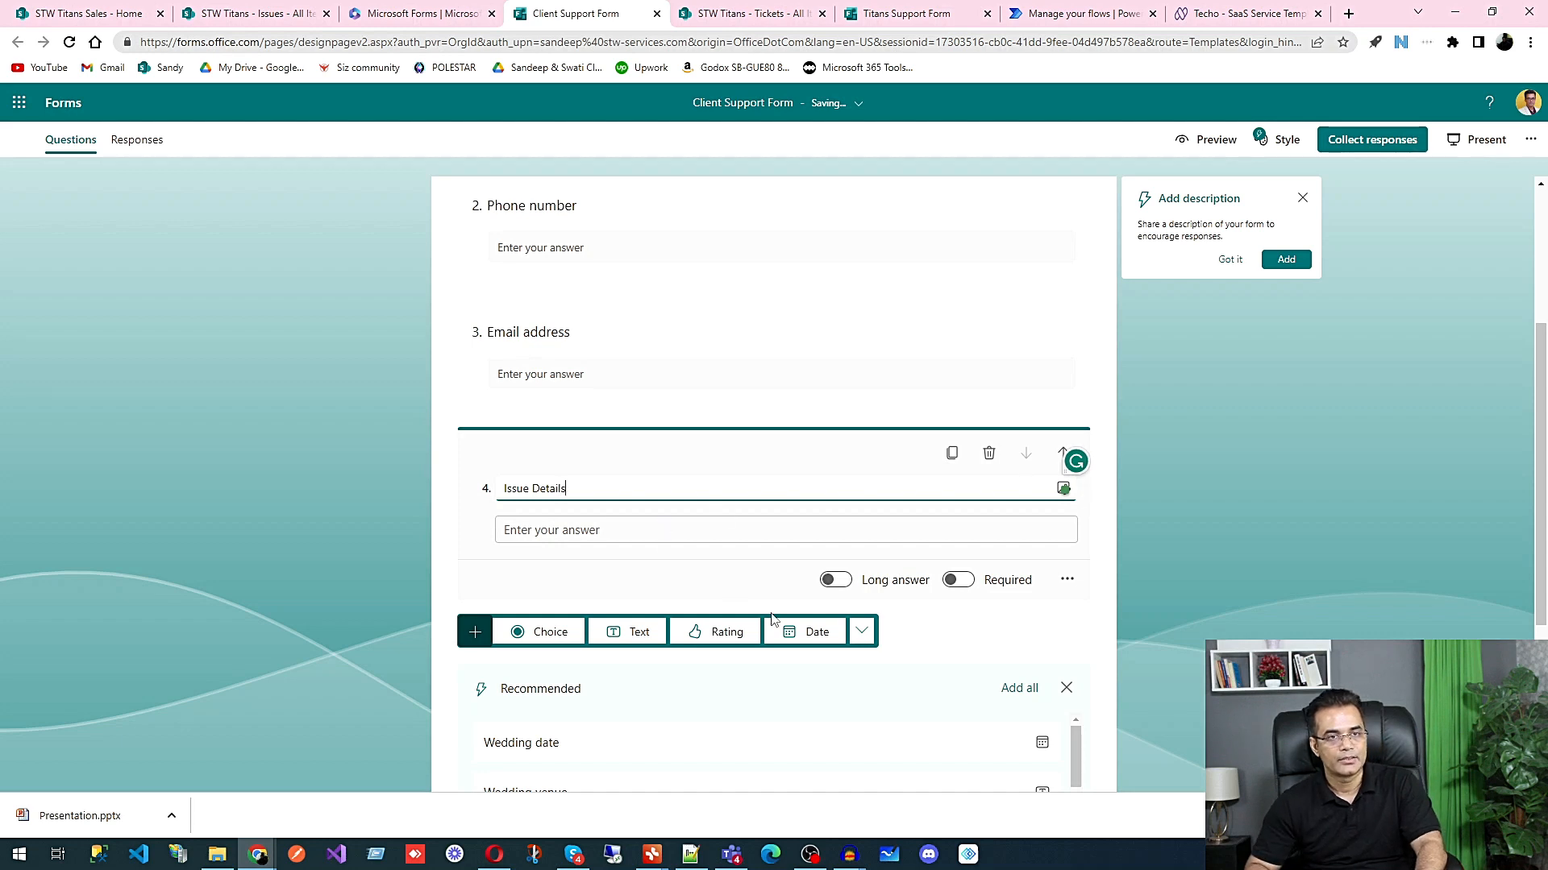
pyautogui.click(835, 580)
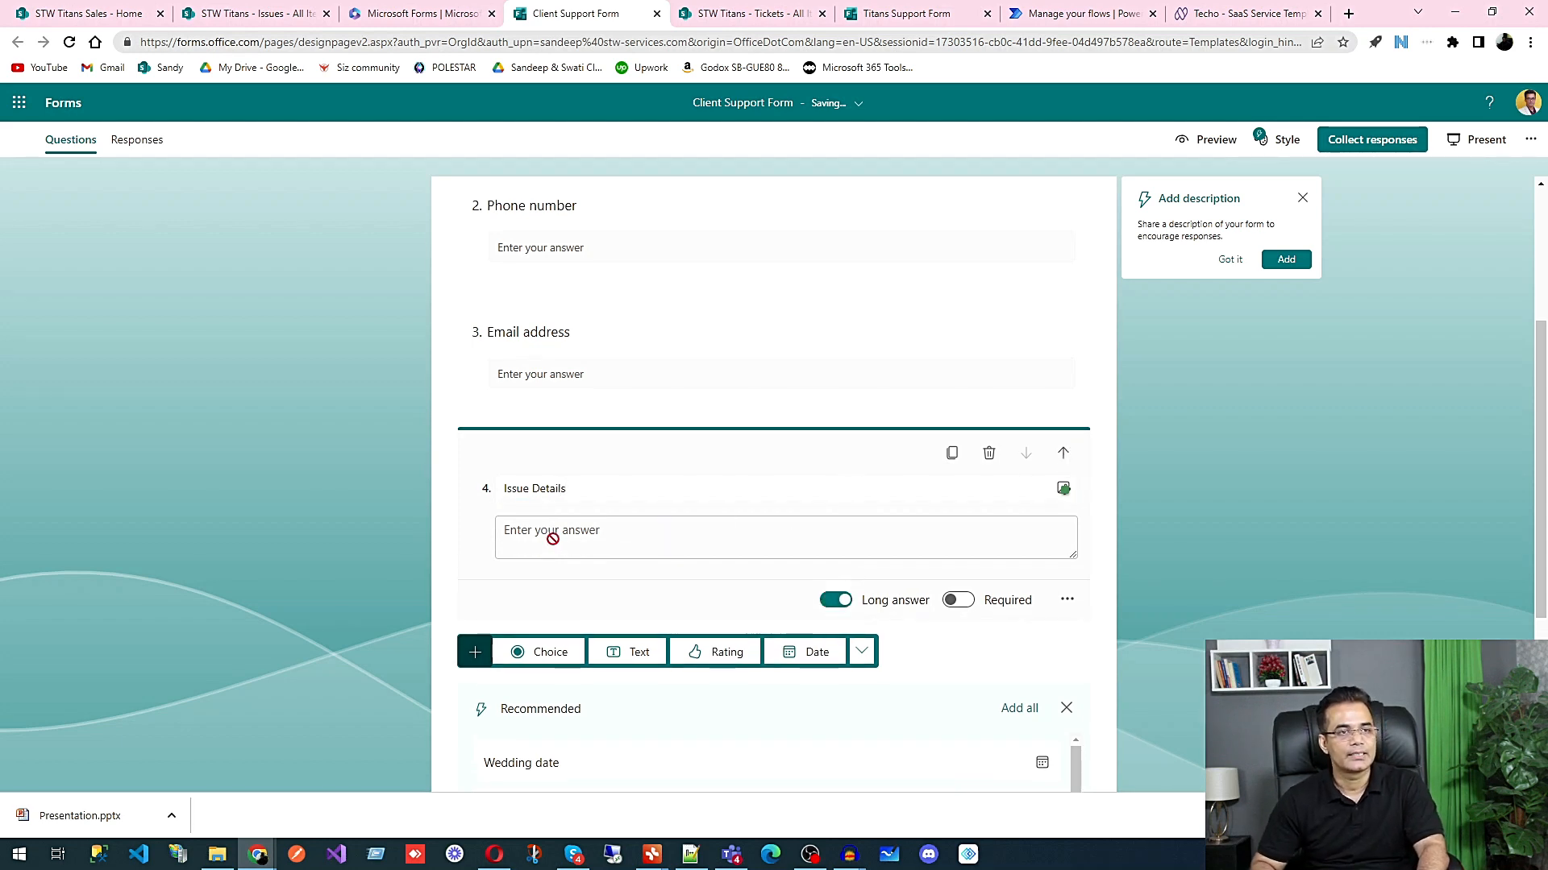
# Step: Add a file upload question titled Error Image below the Issue Details question
pyautogui.scroll(-2, 621, 512)
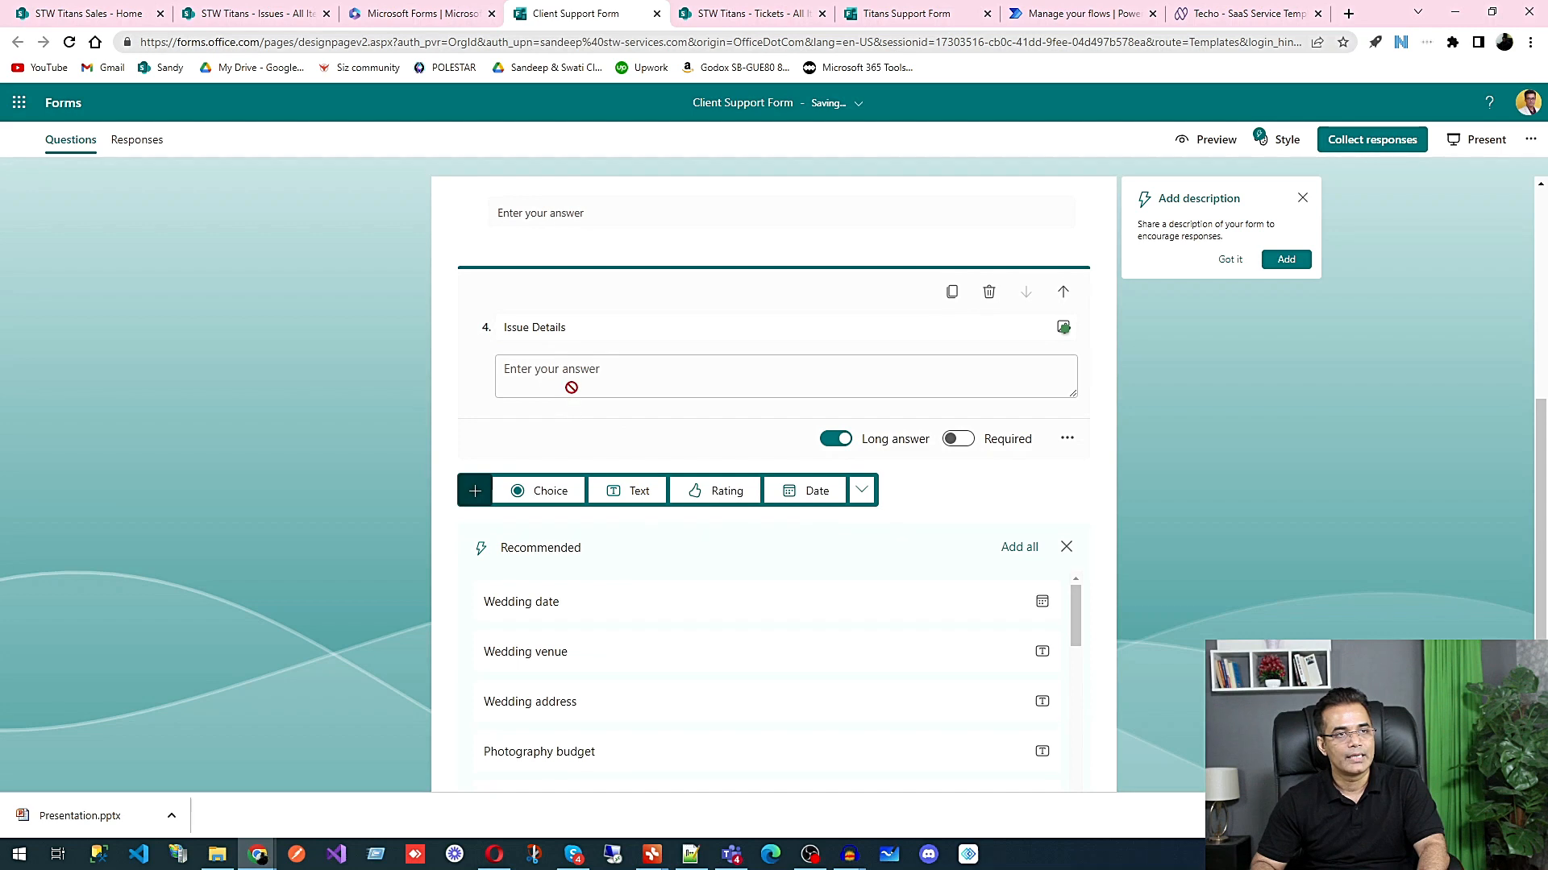
pyautogui.click(861, 490)
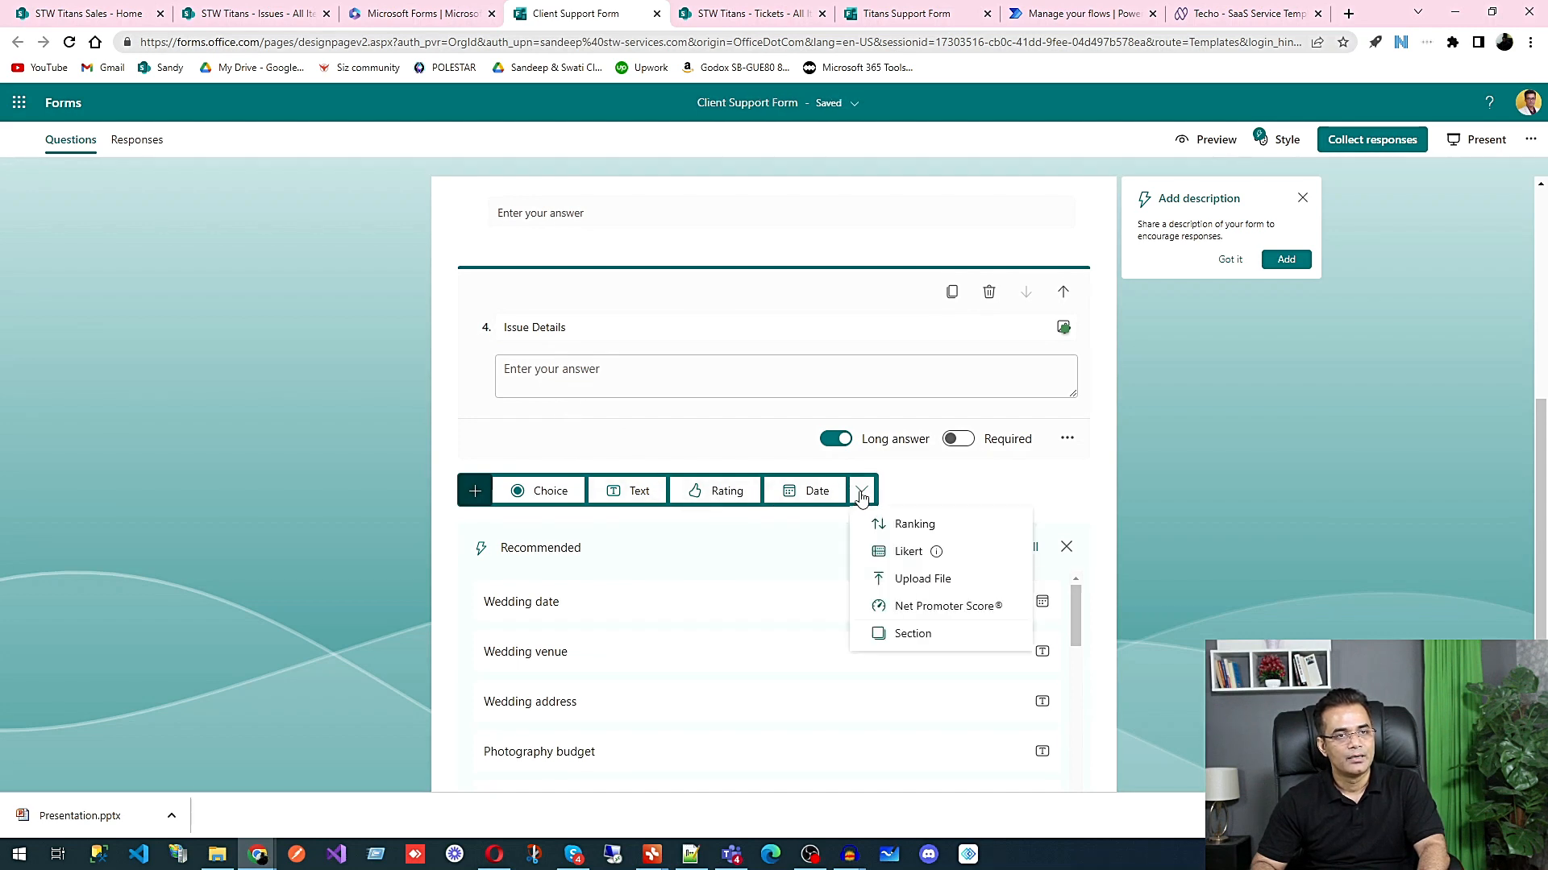
pyautogui.click(923, 579)
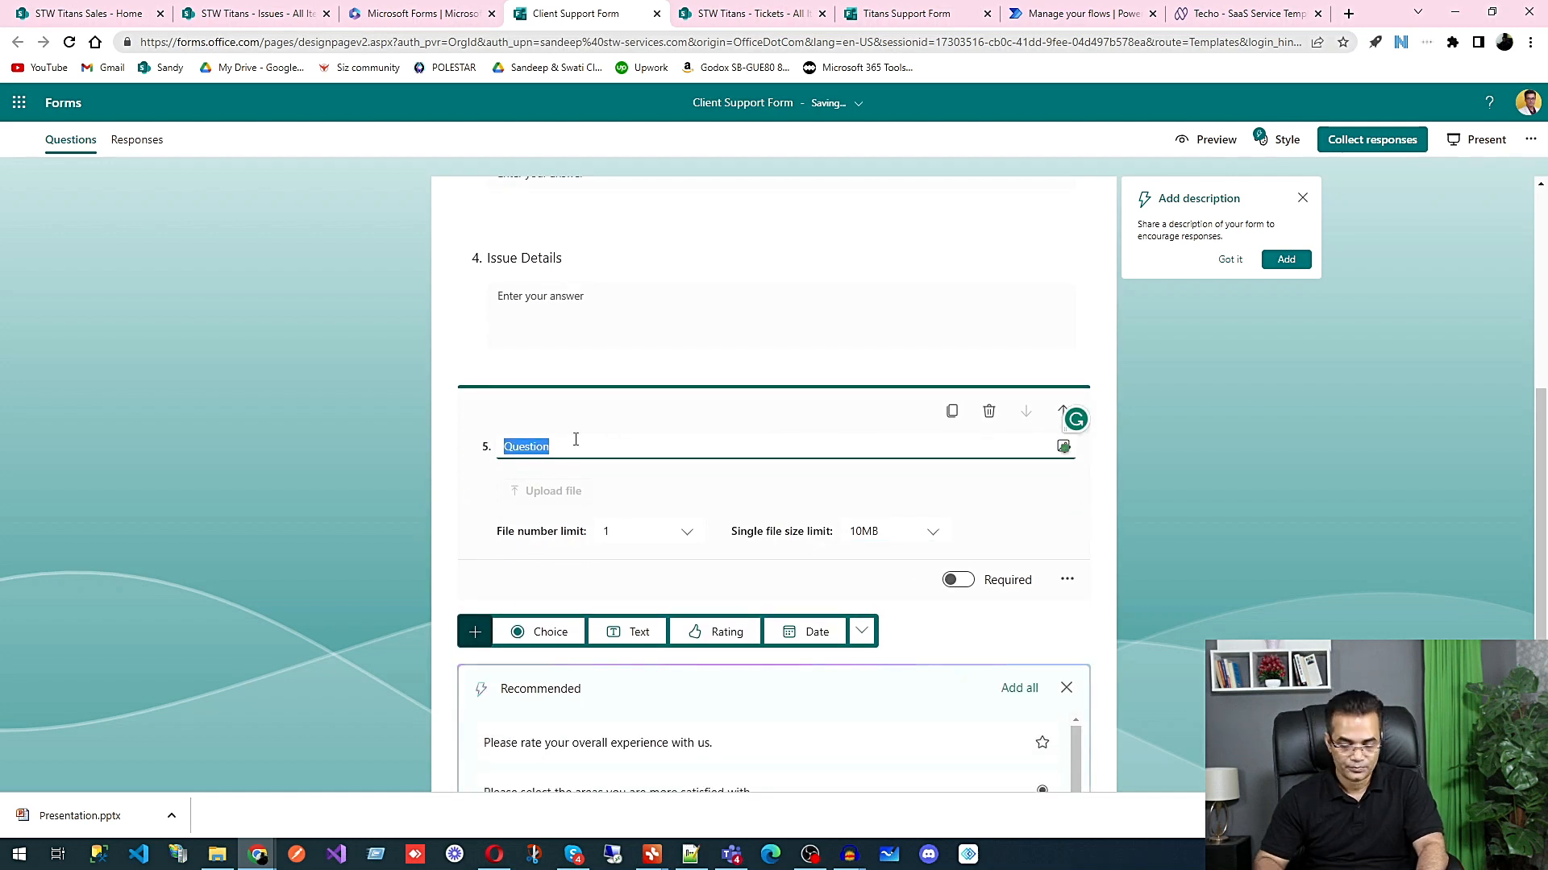
pyautogui.write('I')
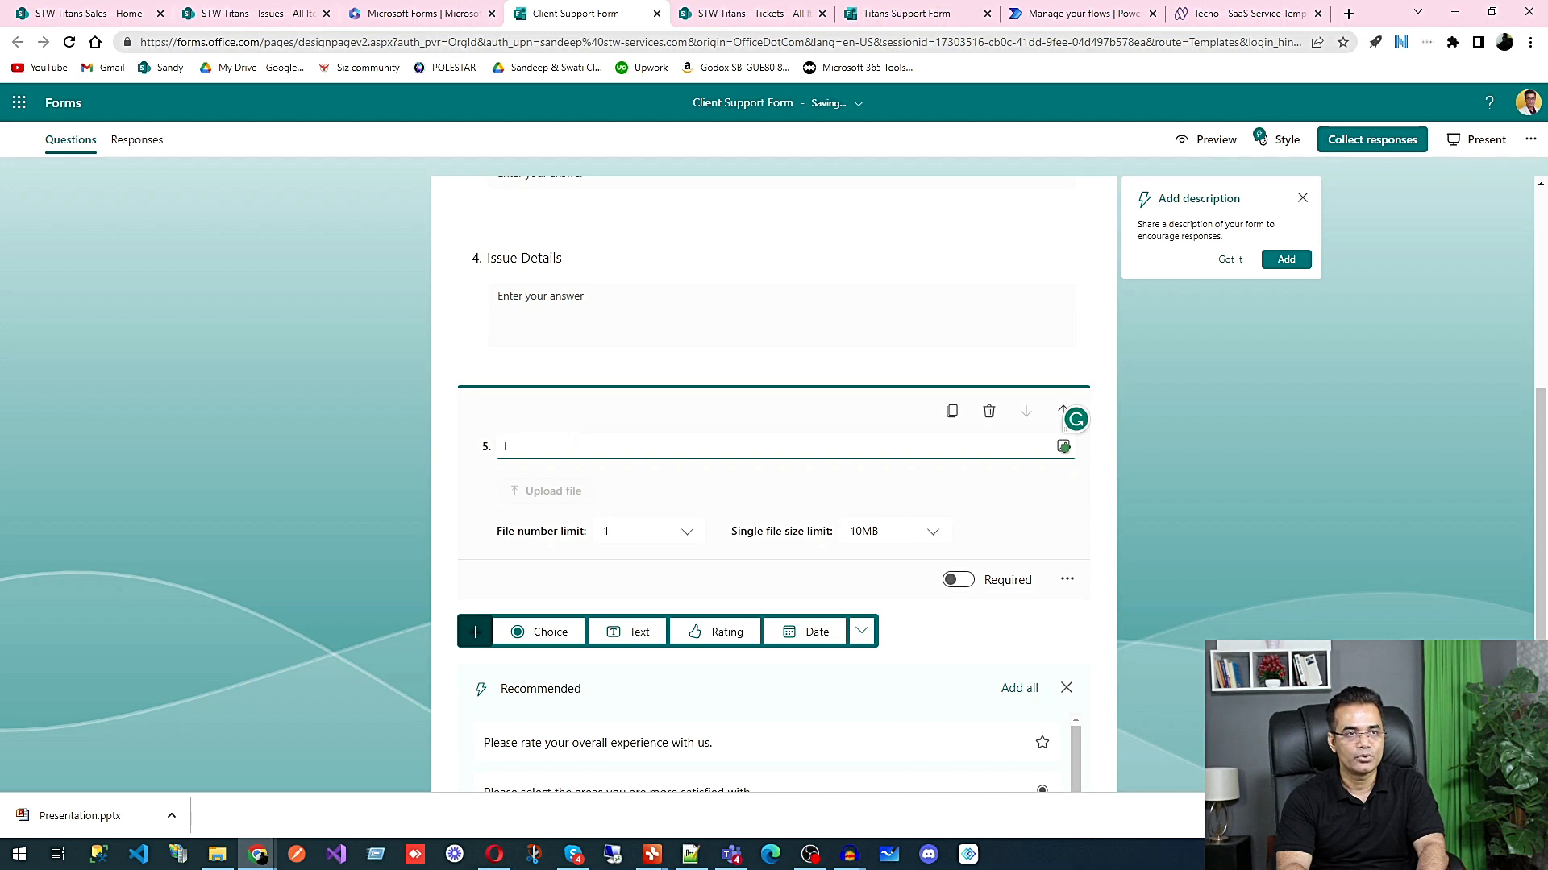
pyautogui.write('E')
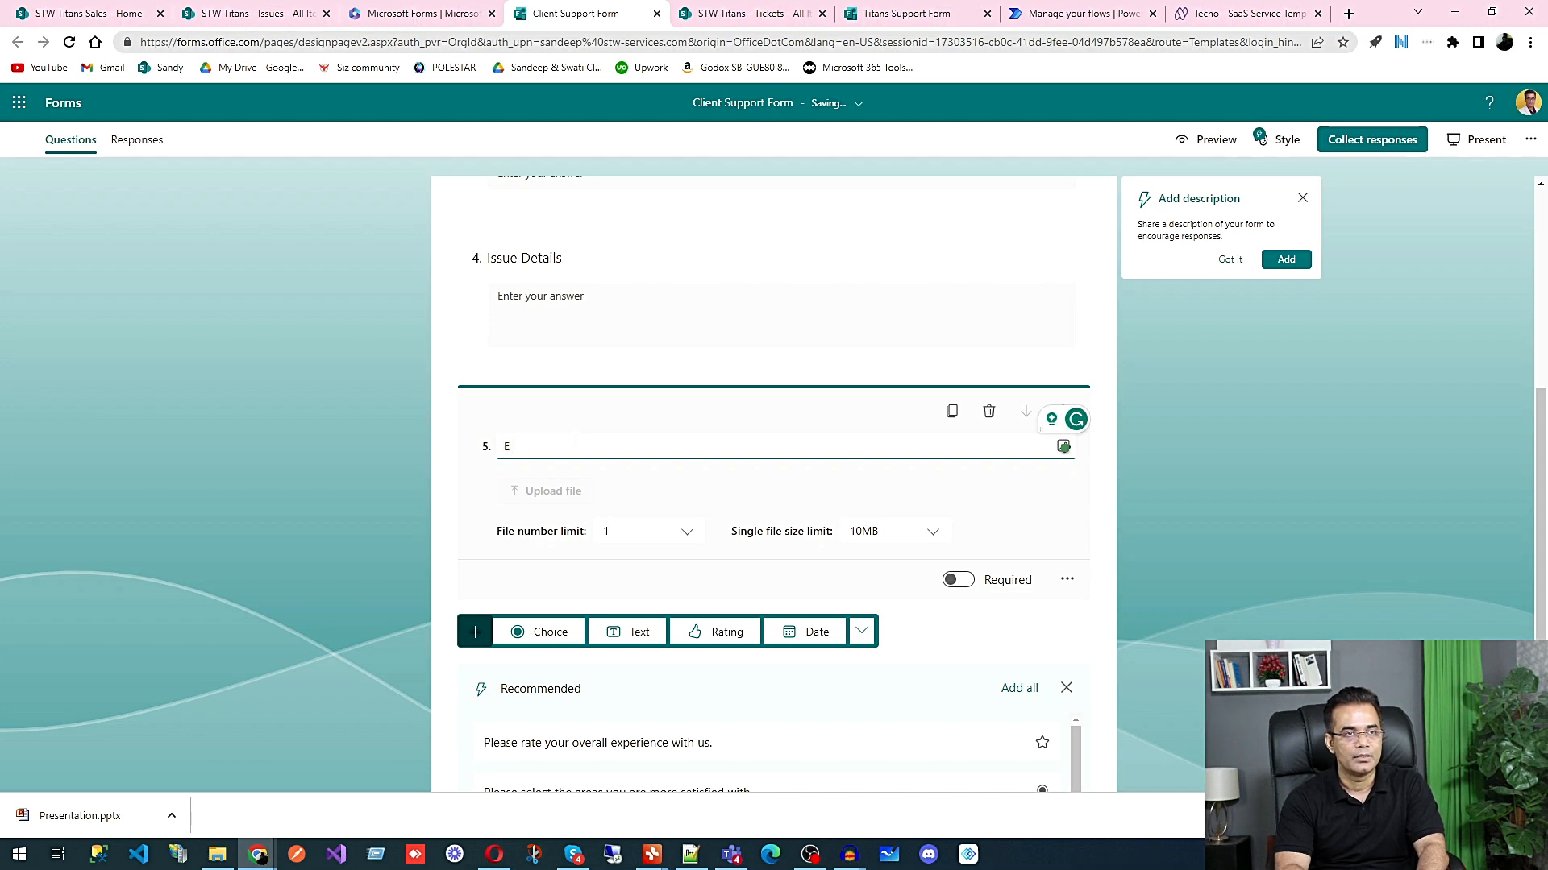
pyautogui.write('rror Image')
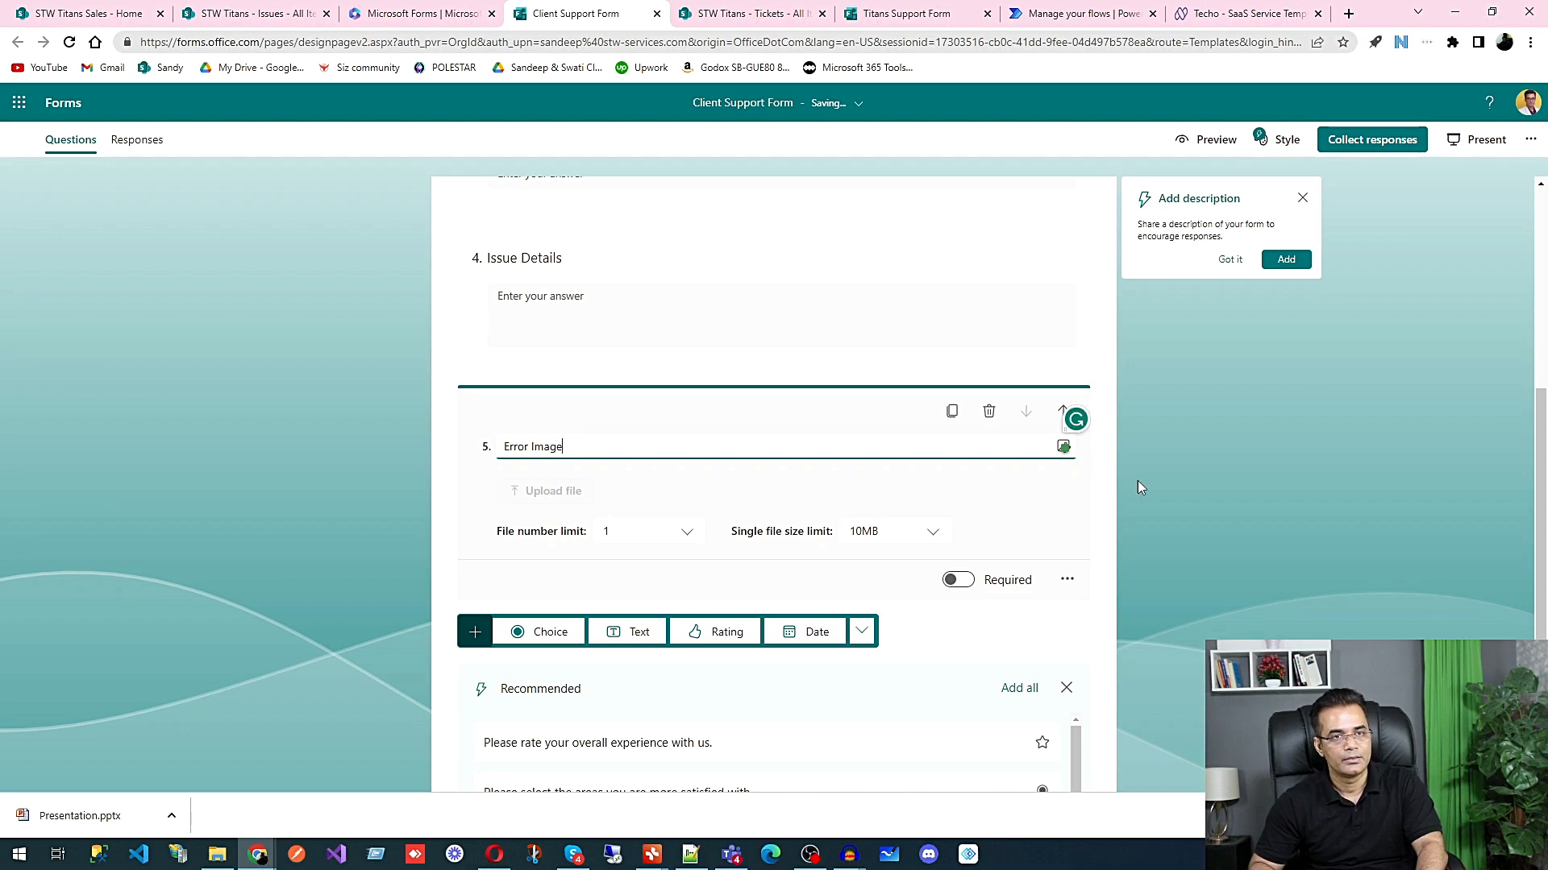
pyautogui.click(1173, 489)
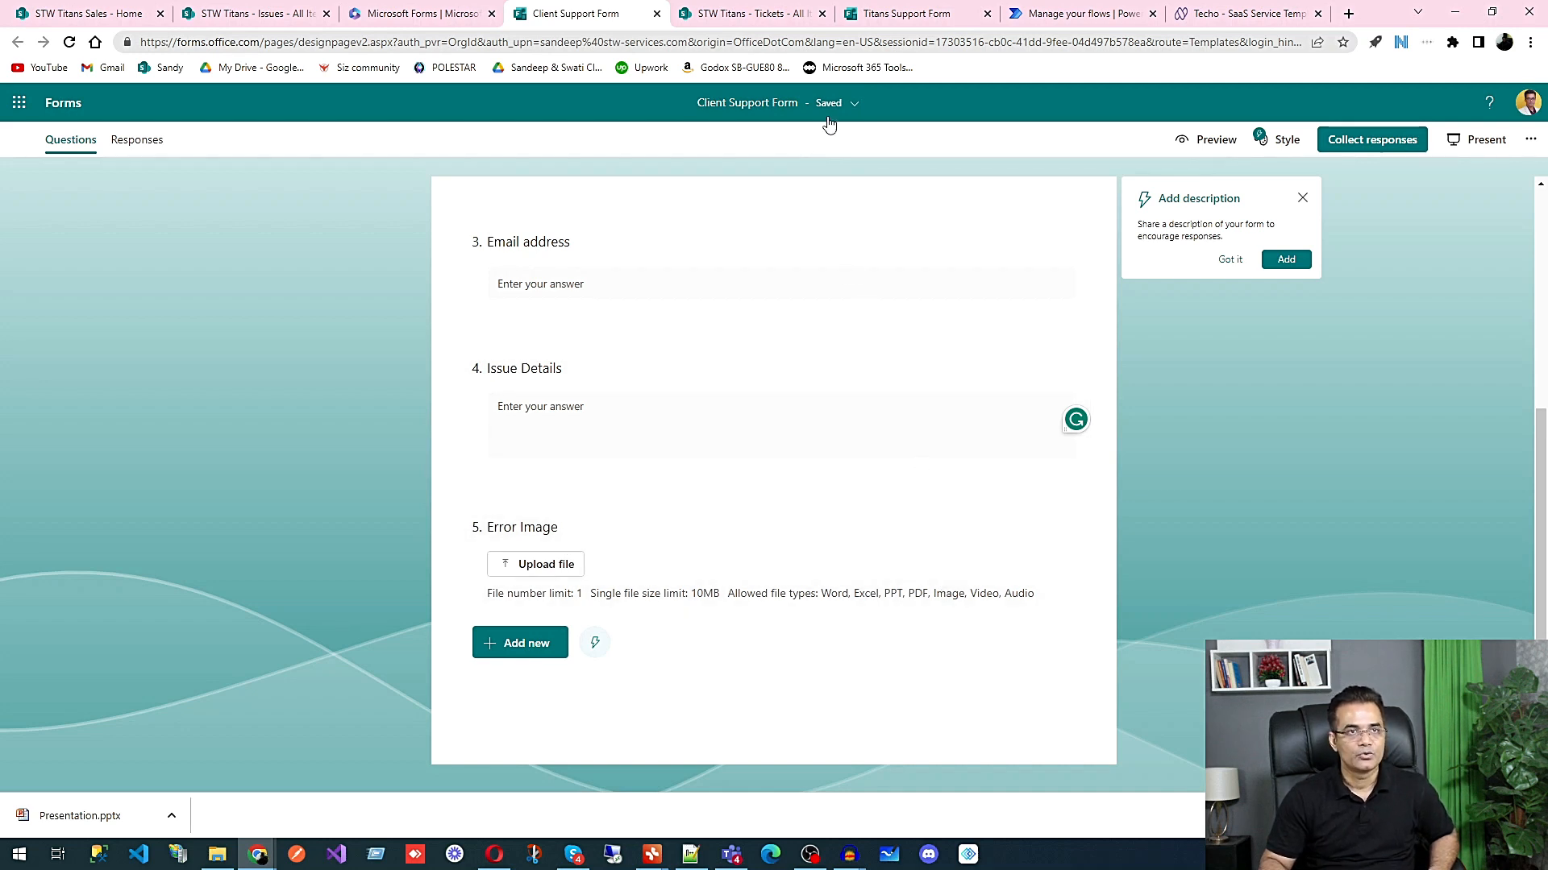
# Step: Review the Client Support Form's questions and look at the submitted Titans Support Form response for comparison
pyautogui.scroll(4, 763, 477)
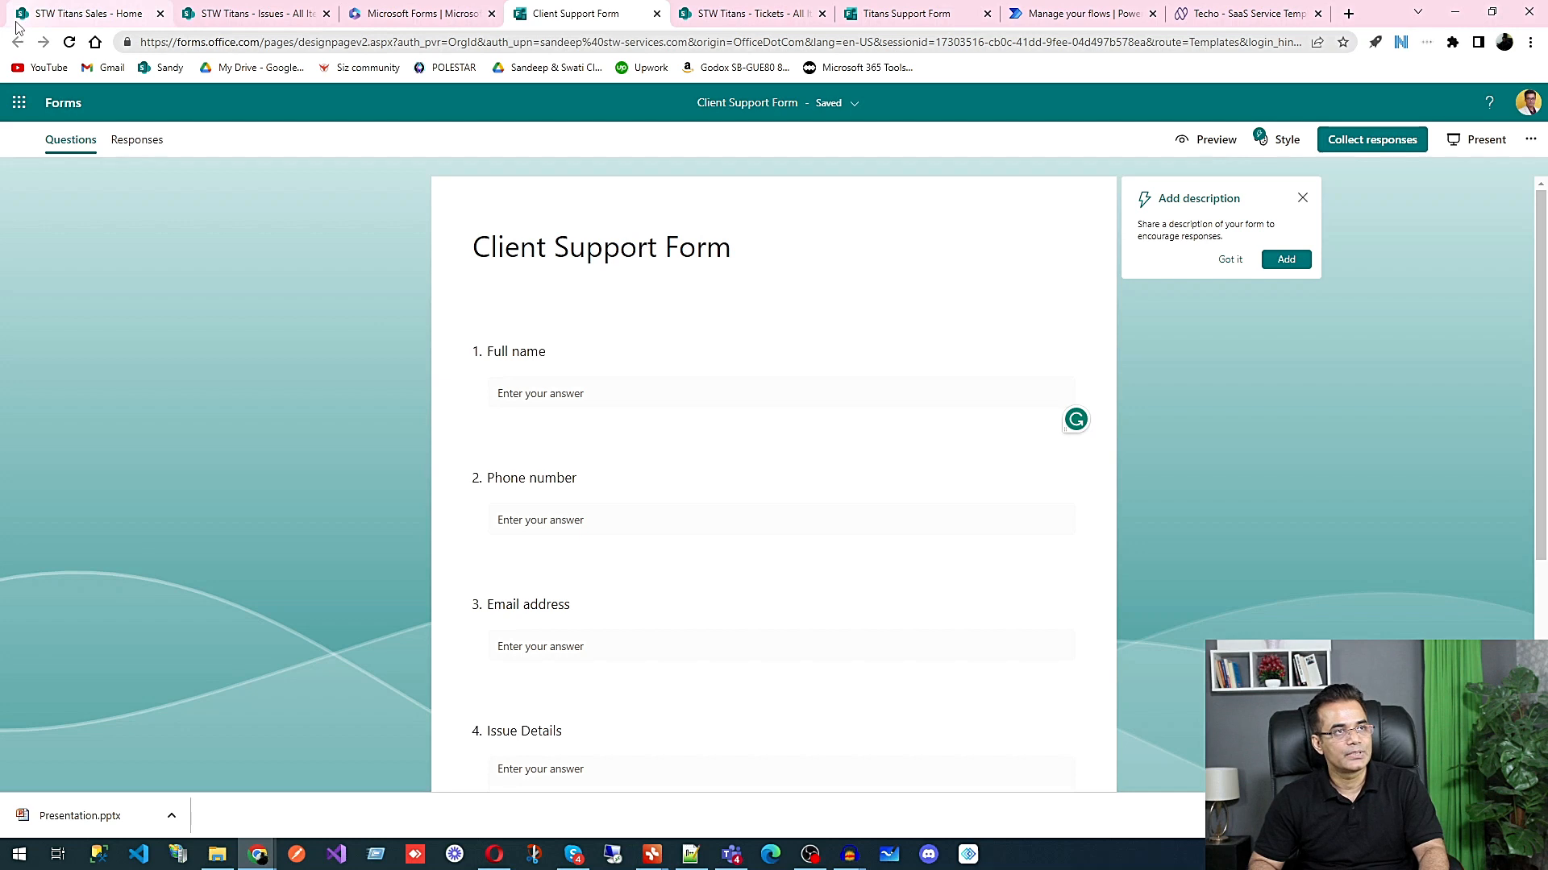
pyautogui.click(60, 16)
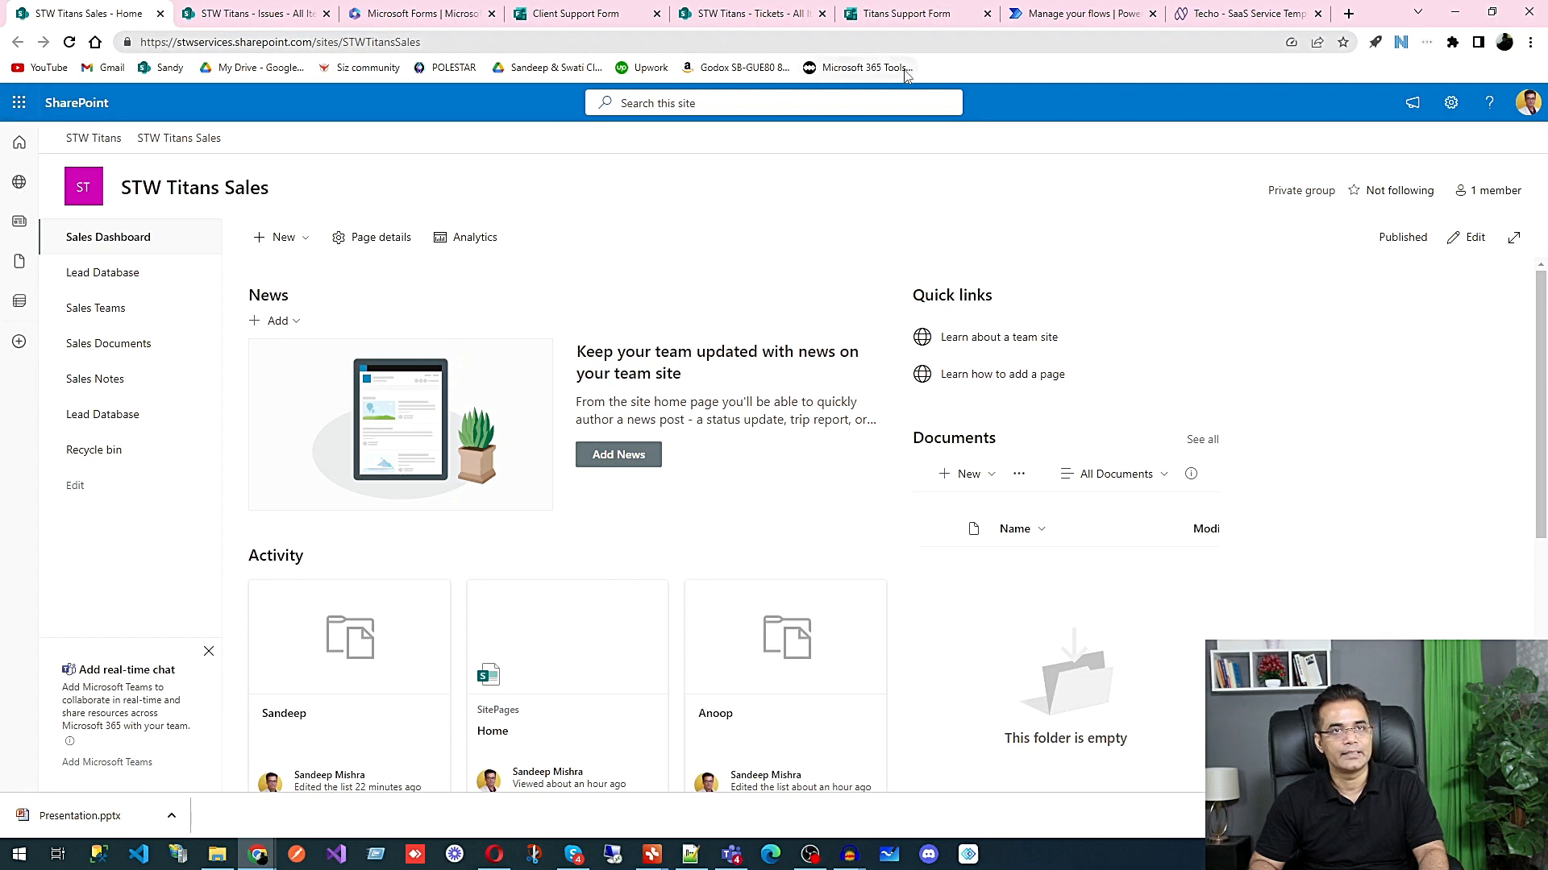
pyautogui.click(899, 18)
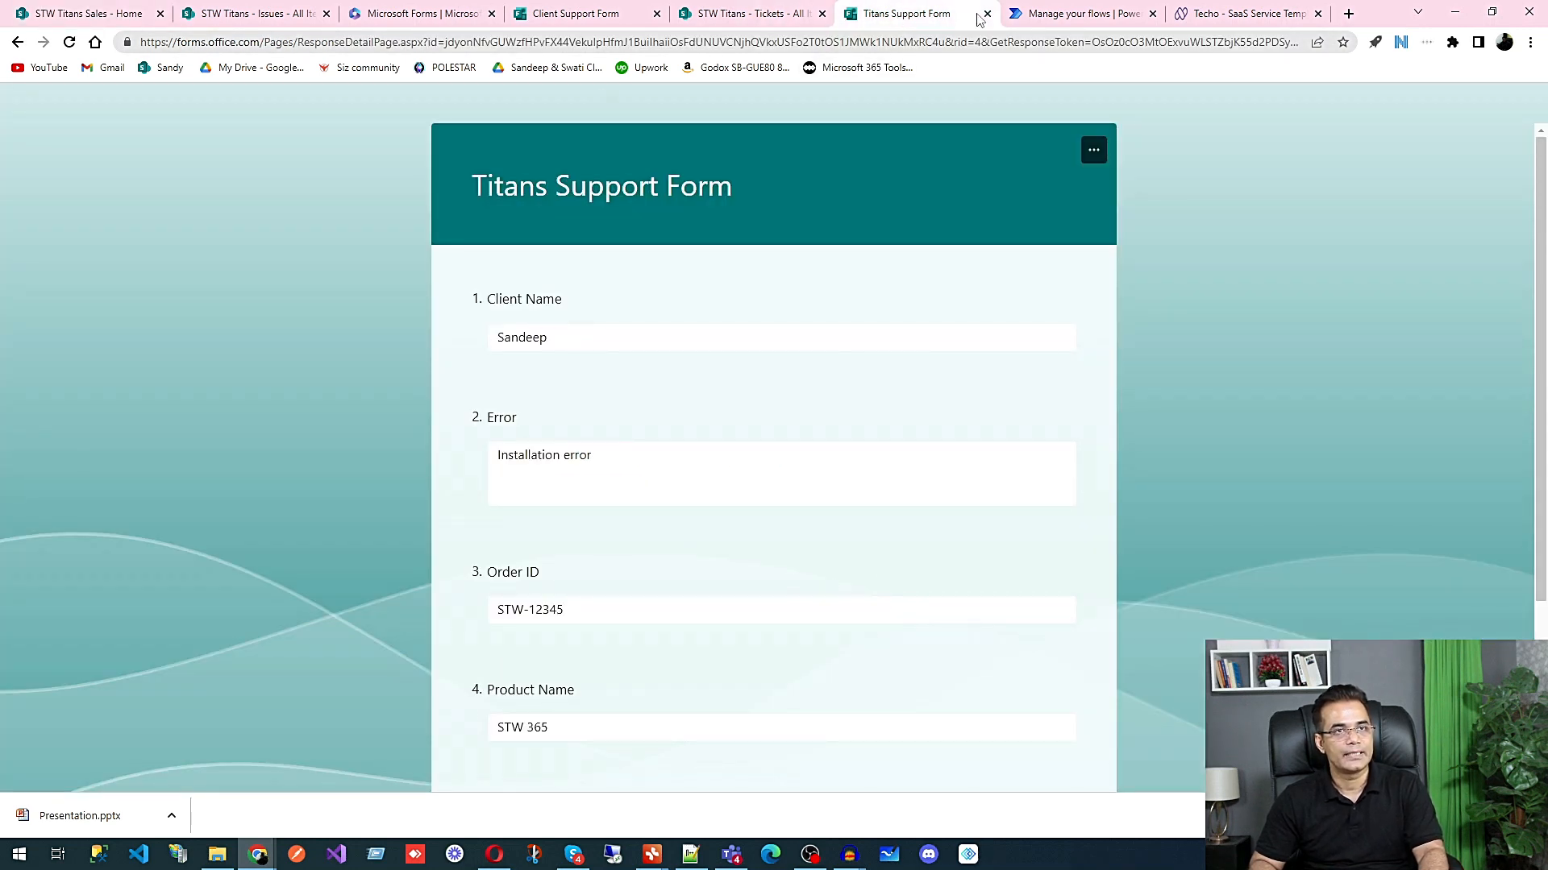
pyautogui.click(575, 13)
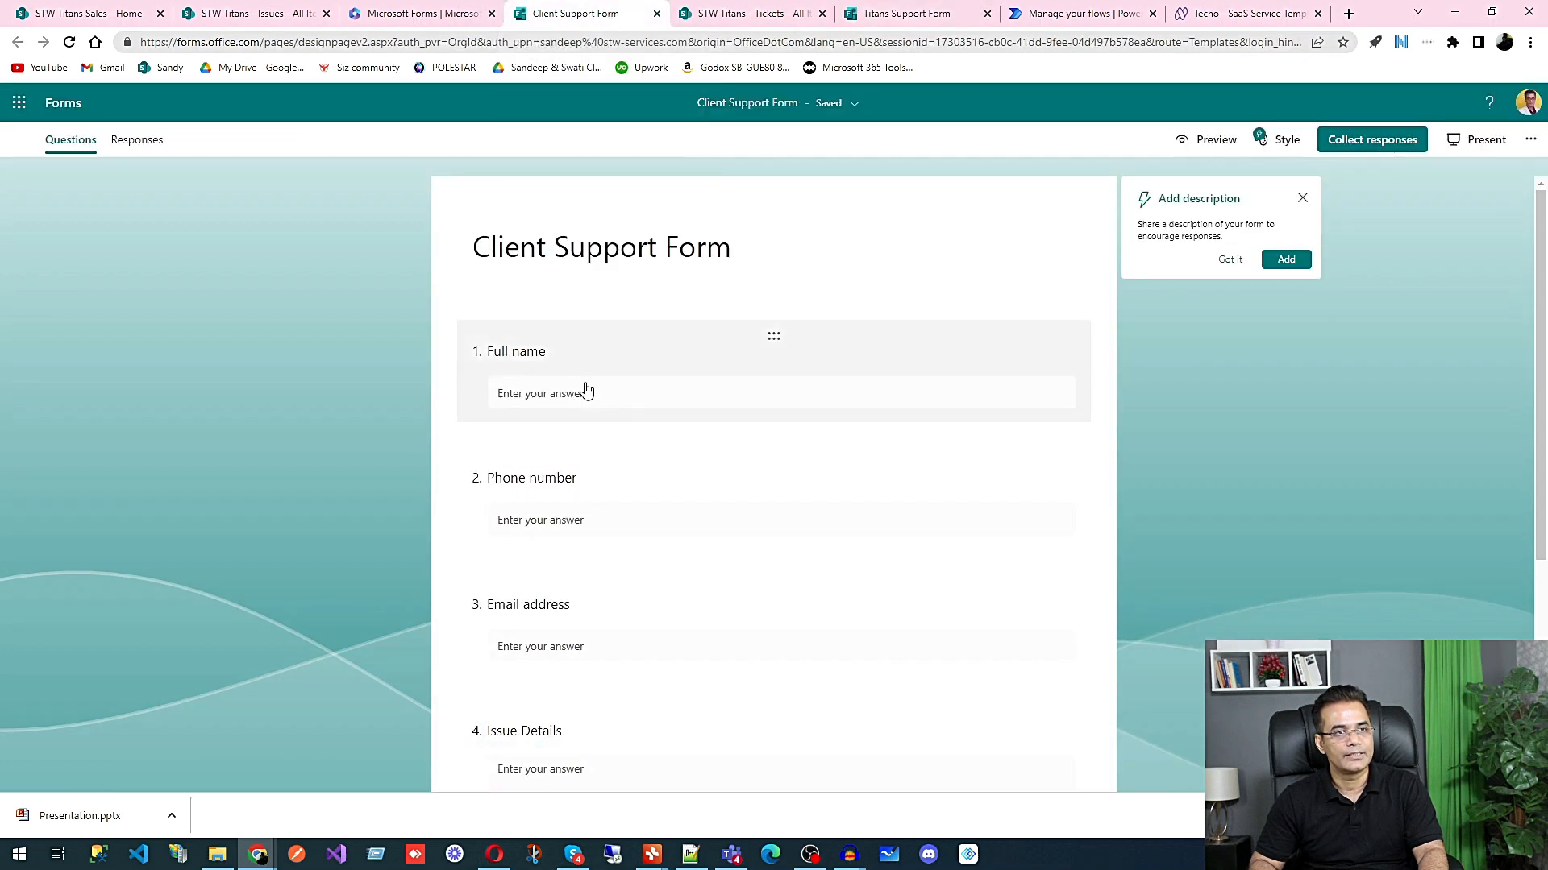
pyautogui.click(1296, 463)
pyautogui.scroll(2, 871, 428)
pyautogui.scroll(-3, 587, 314)
pyautogui.scroll(3, 886, 414)
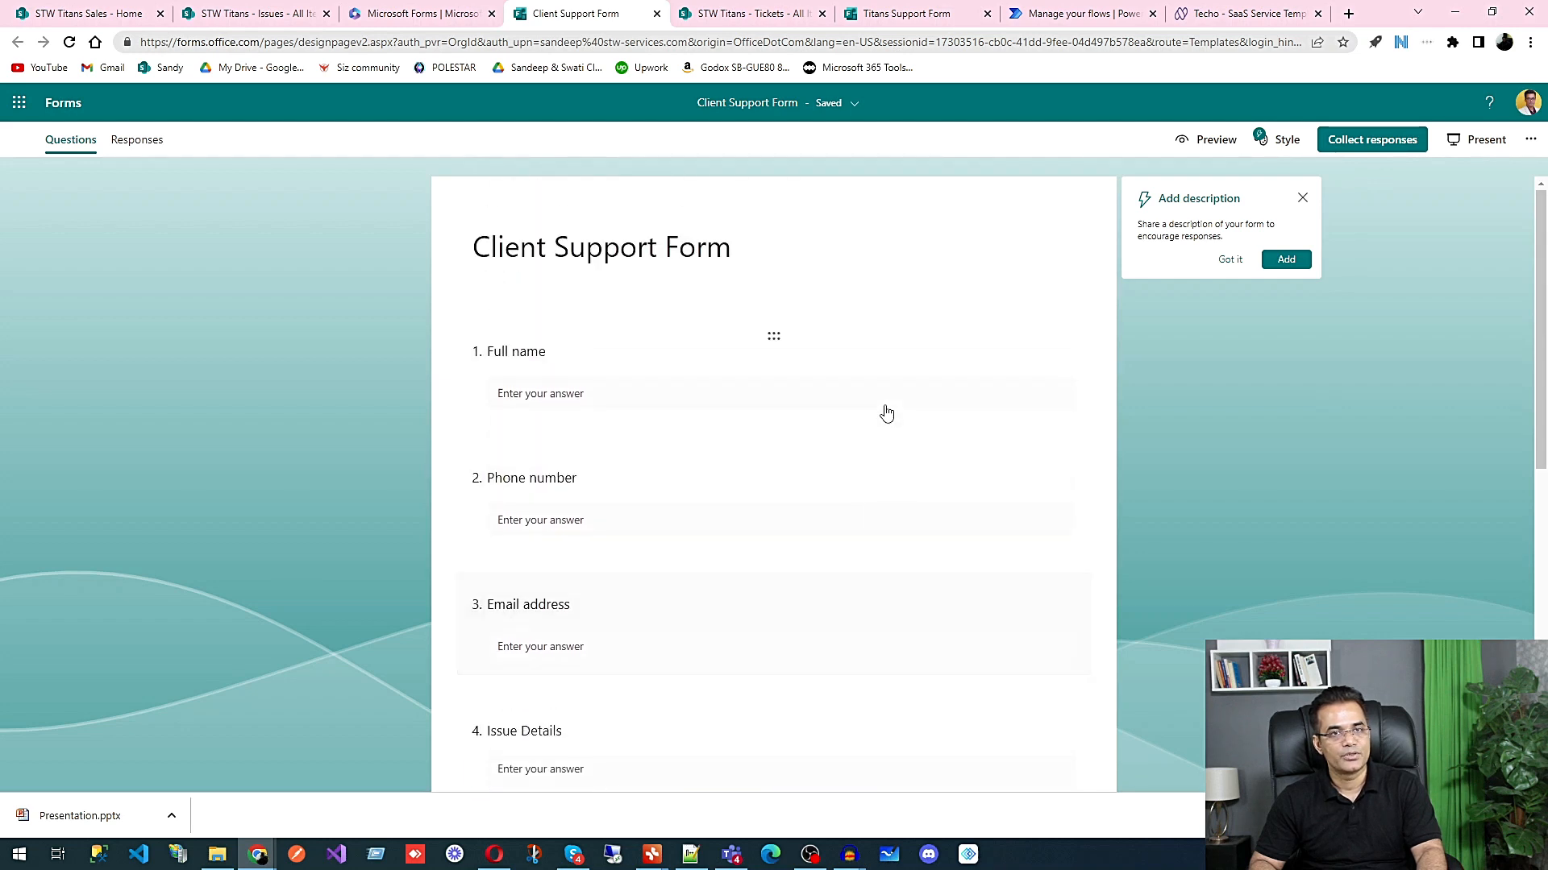
# Step: Copy the Client Support Form's response link and open it in a new browser tab
pyautogui.click(1362, 145)
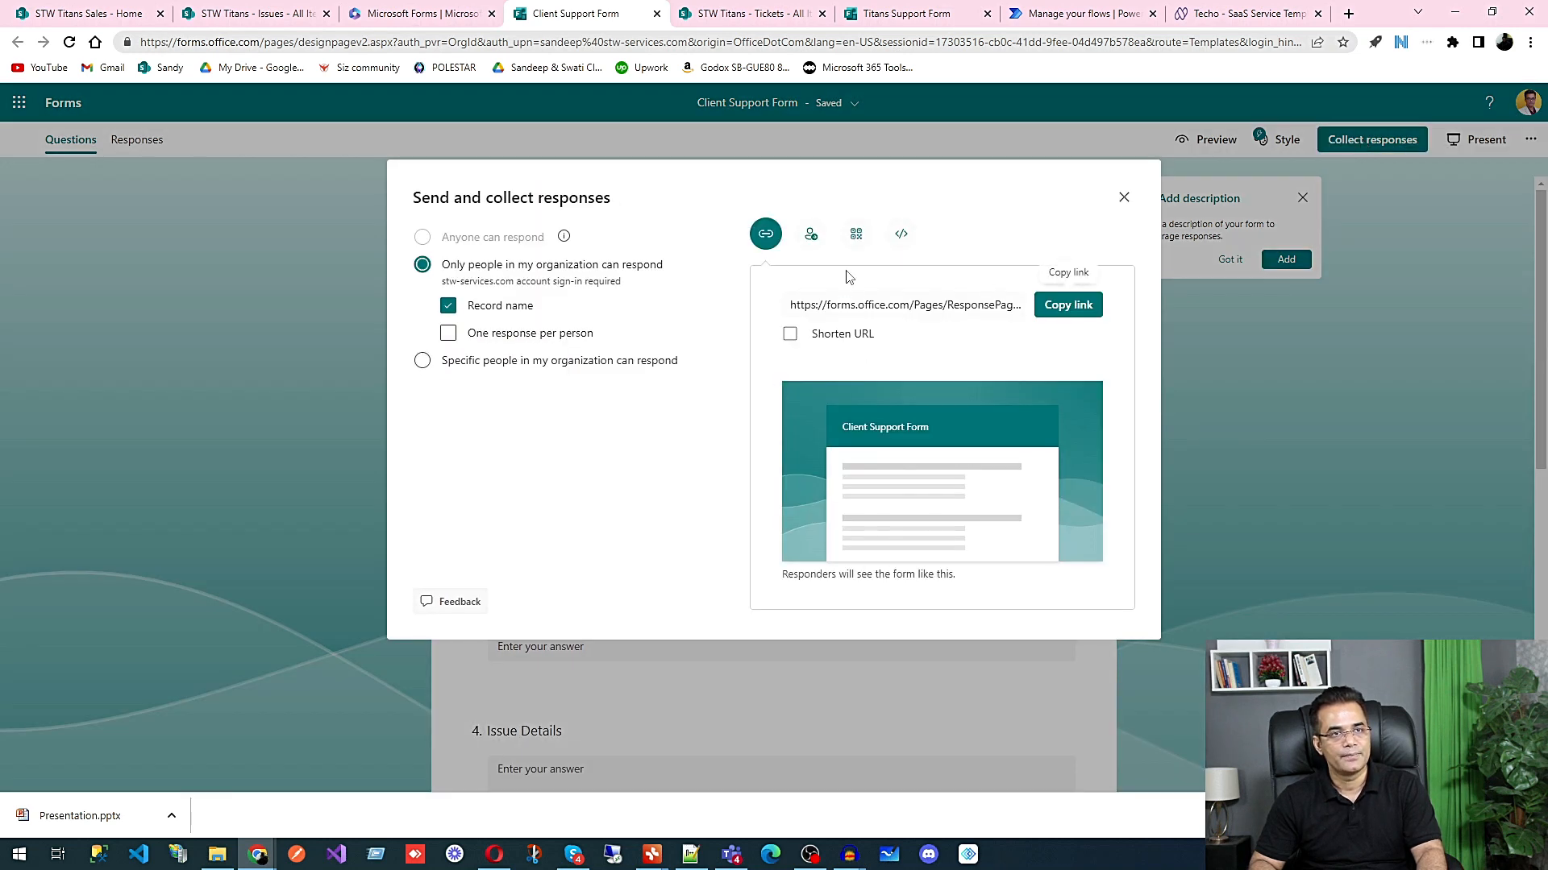
pyautogui.click(1068, 306)
pyautogui.click(1347, 13)
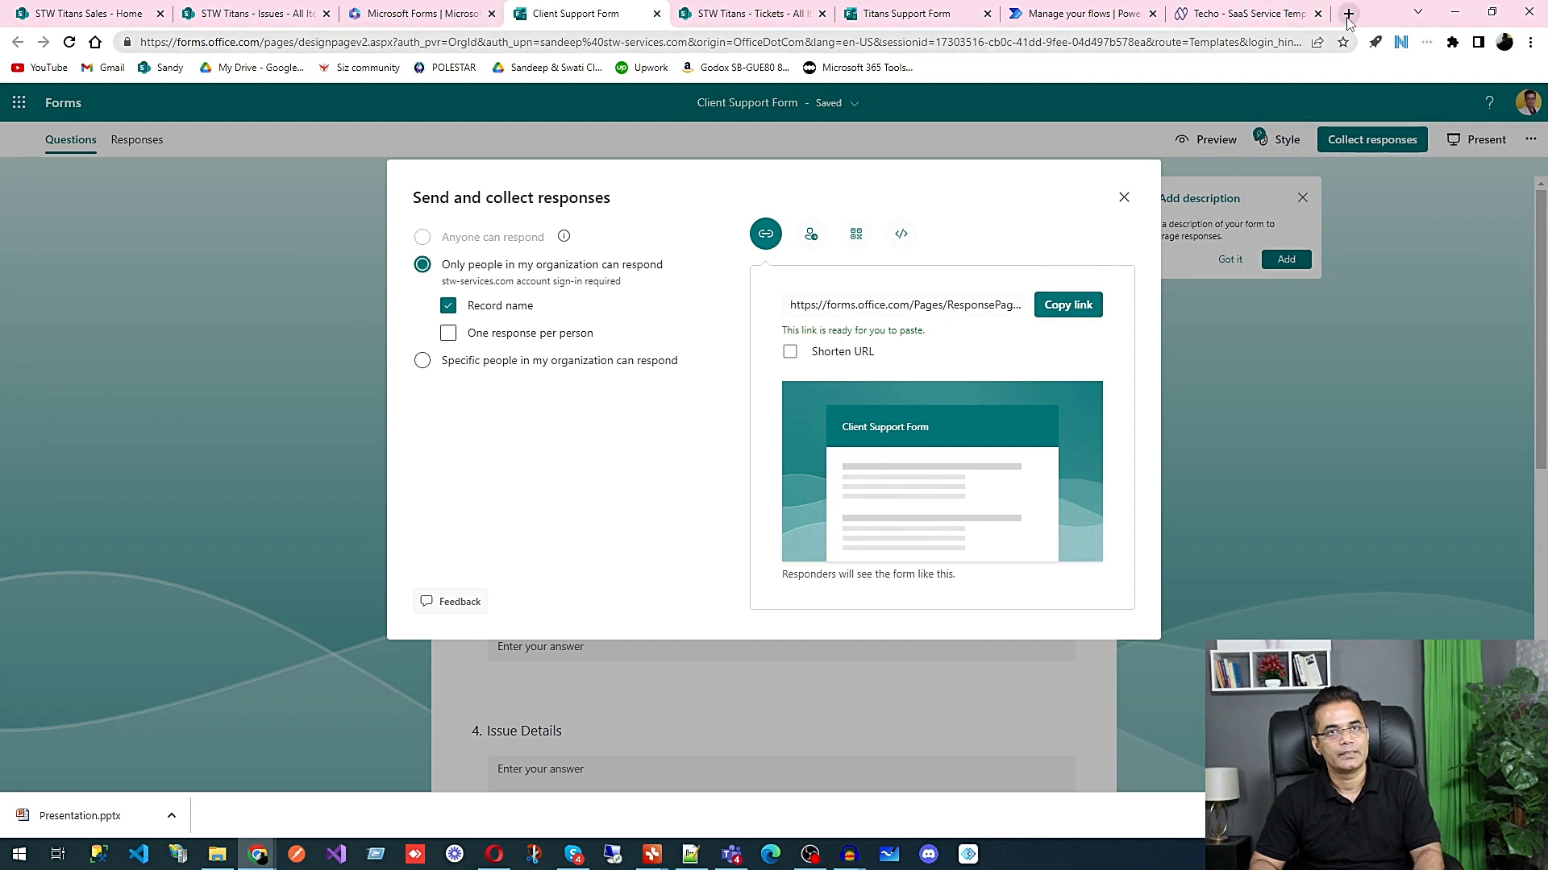
pyautogui.hotkey('ctrl', 'v')
pyautogui.press('Return')
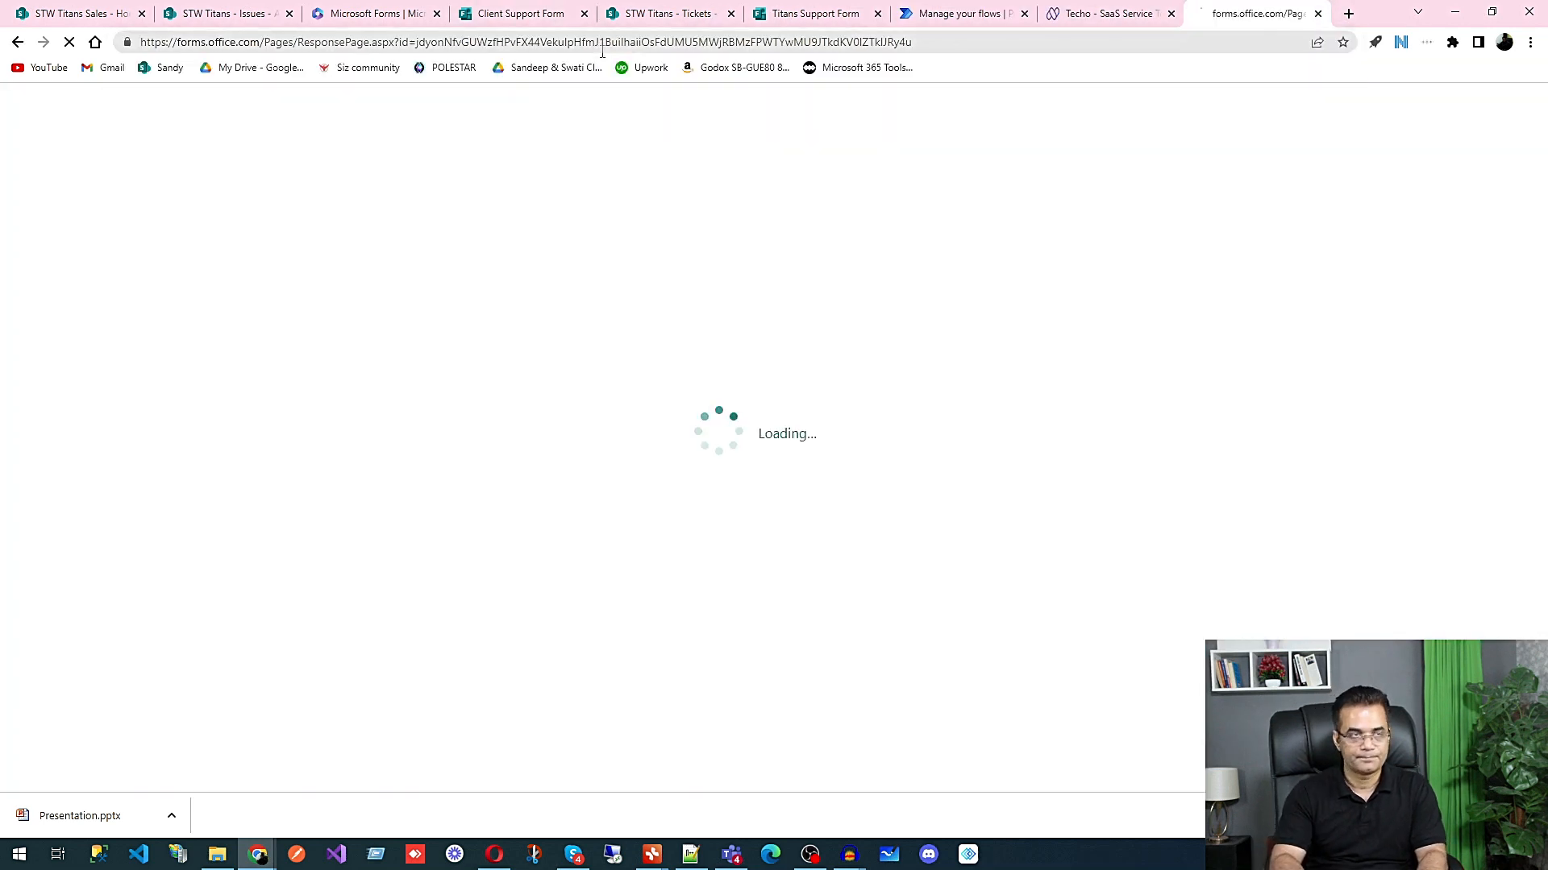
# Step: Fill in the client's full name, phone number and Gmail e-mail address in the Client Support Form response
pyautogui.click(621, 355)
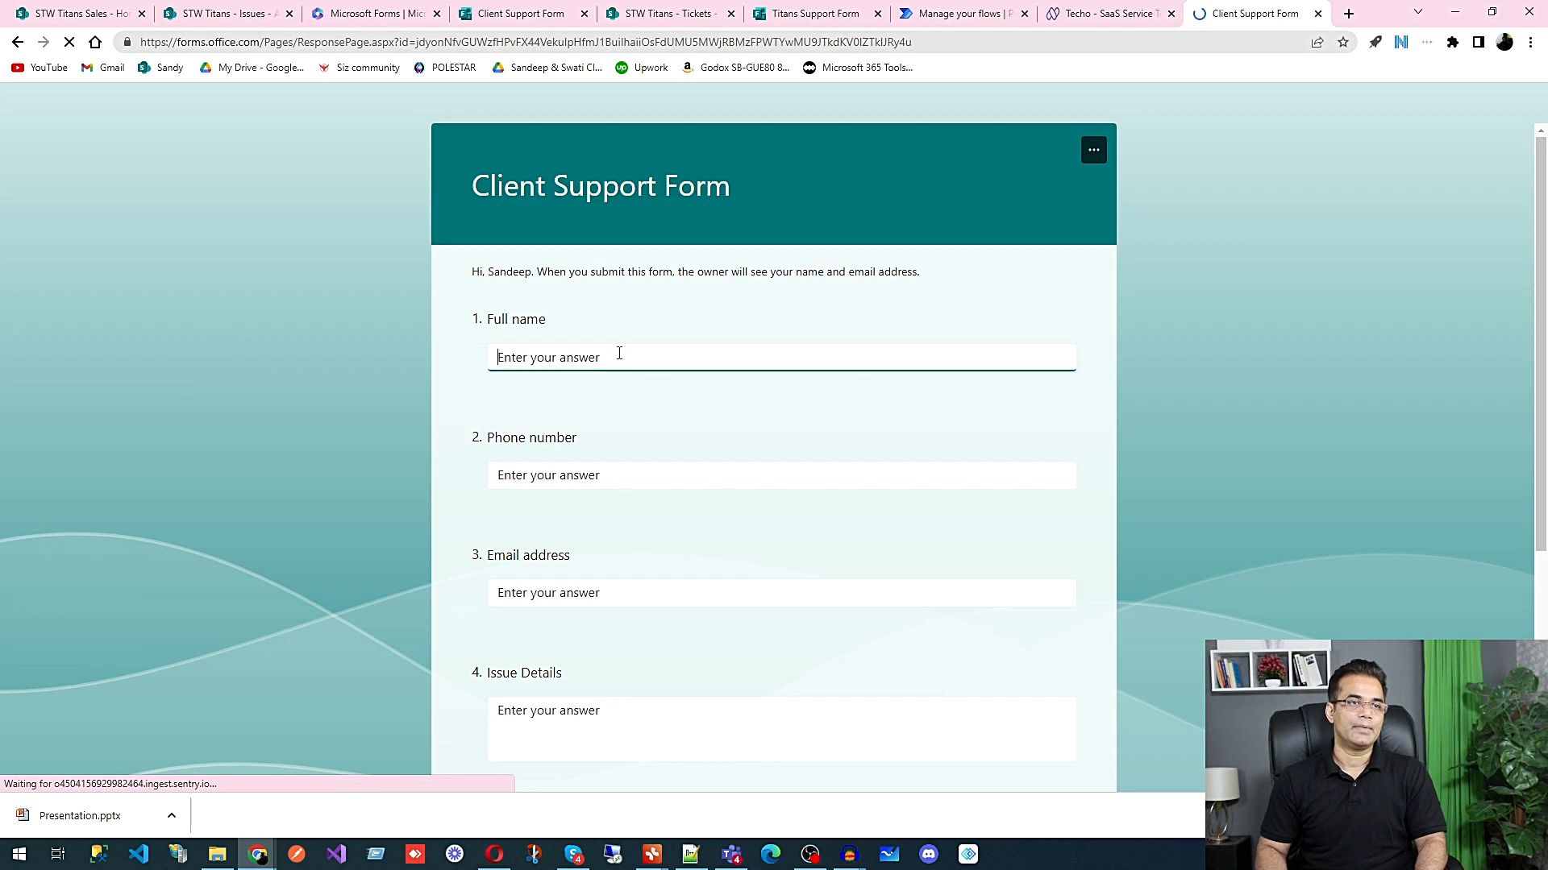
pyautogui.write('Sandeep')
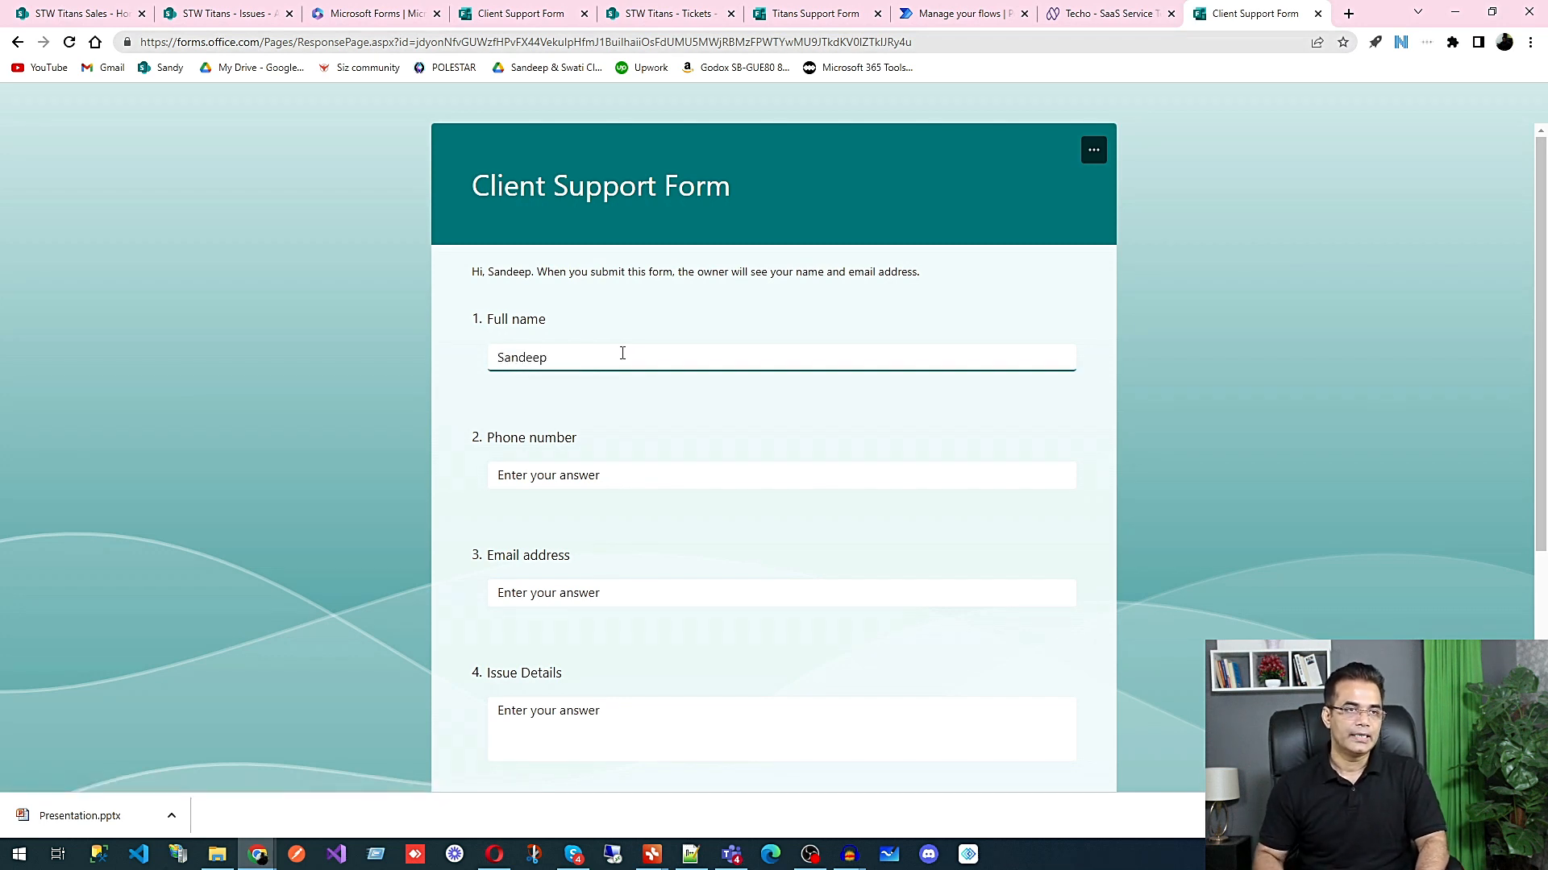
pyautogui.press('Tab')
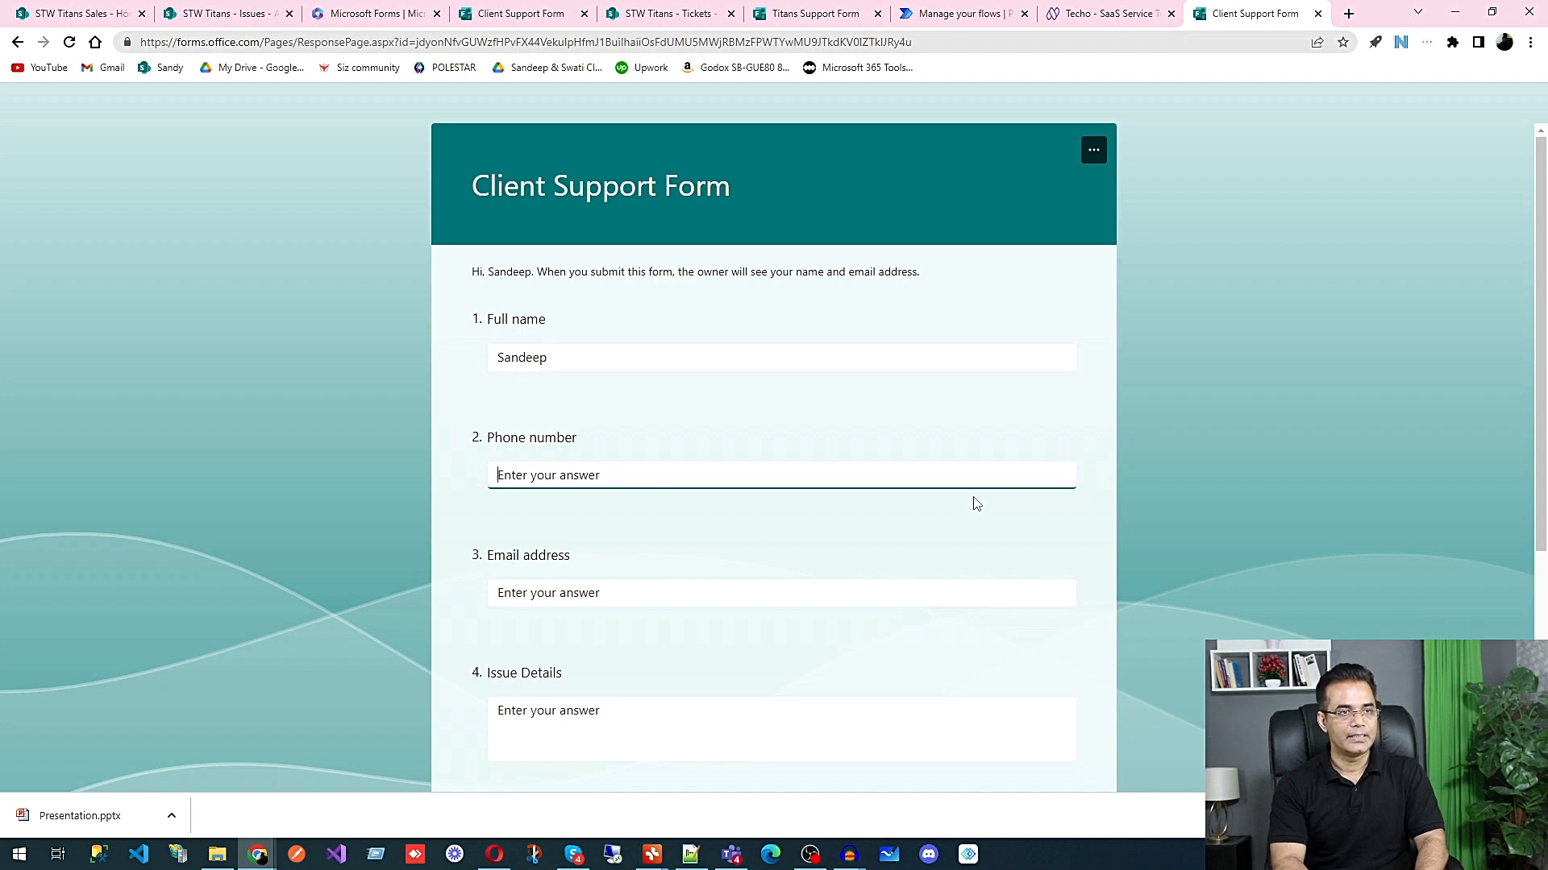
pyautogui.write('32654555')
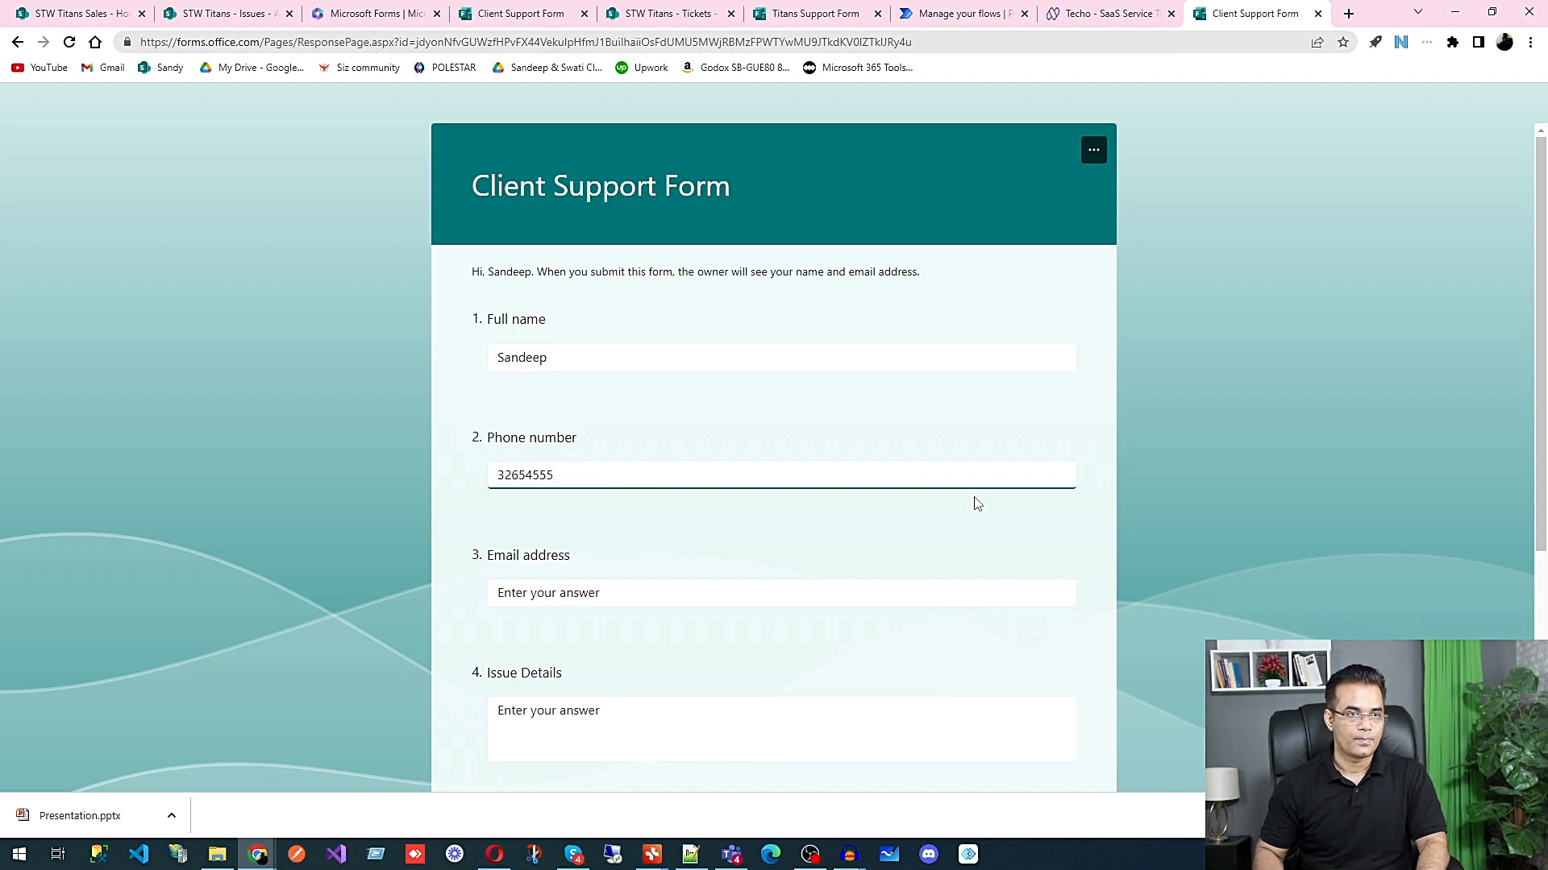
pyautogui.click(636, 592)
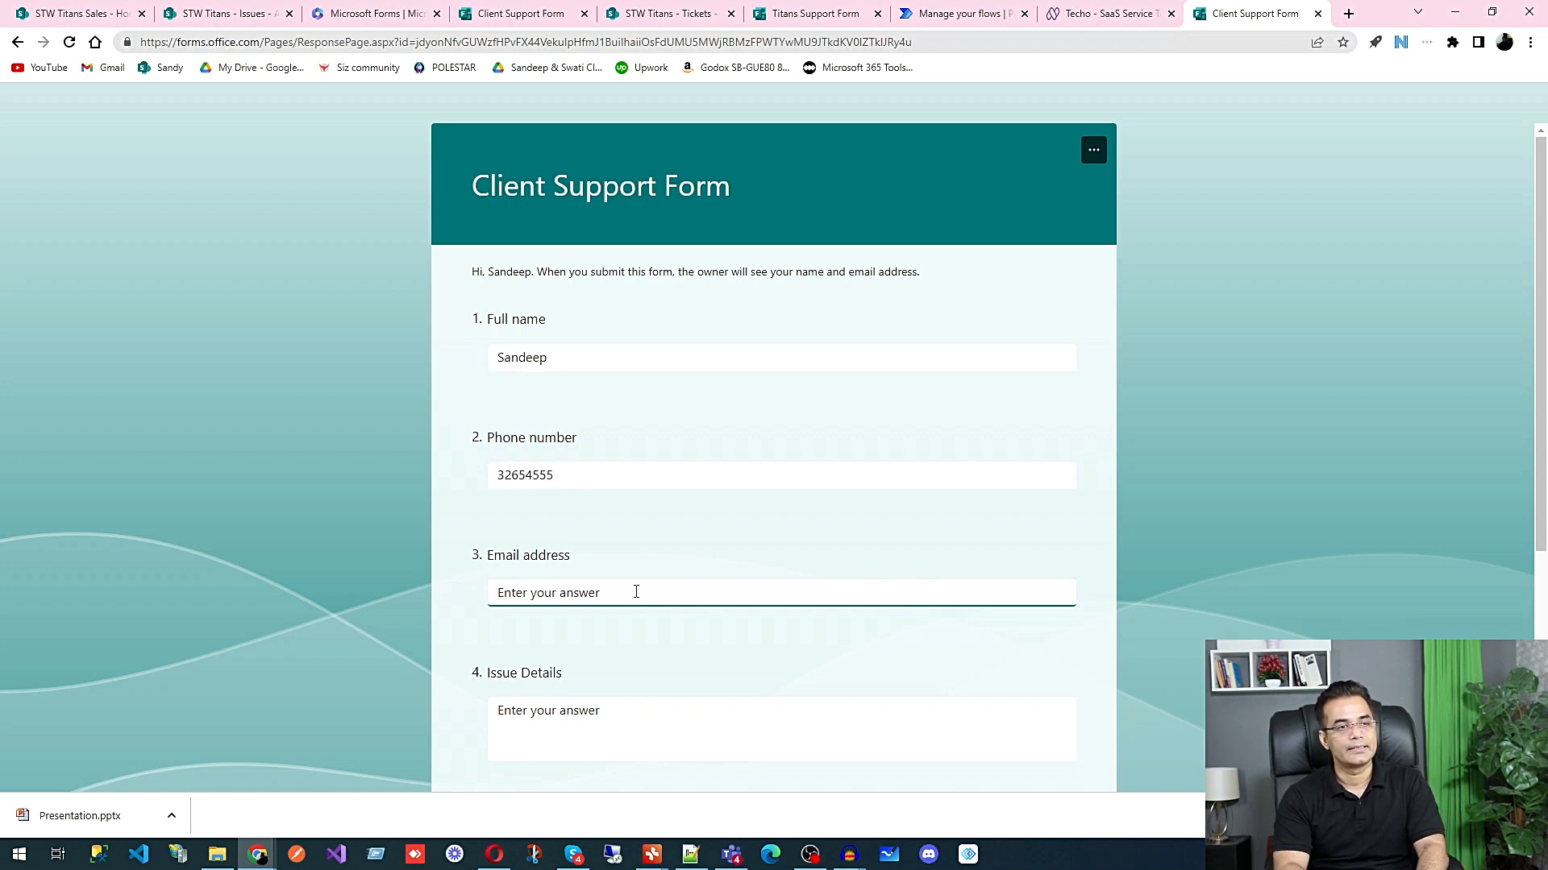
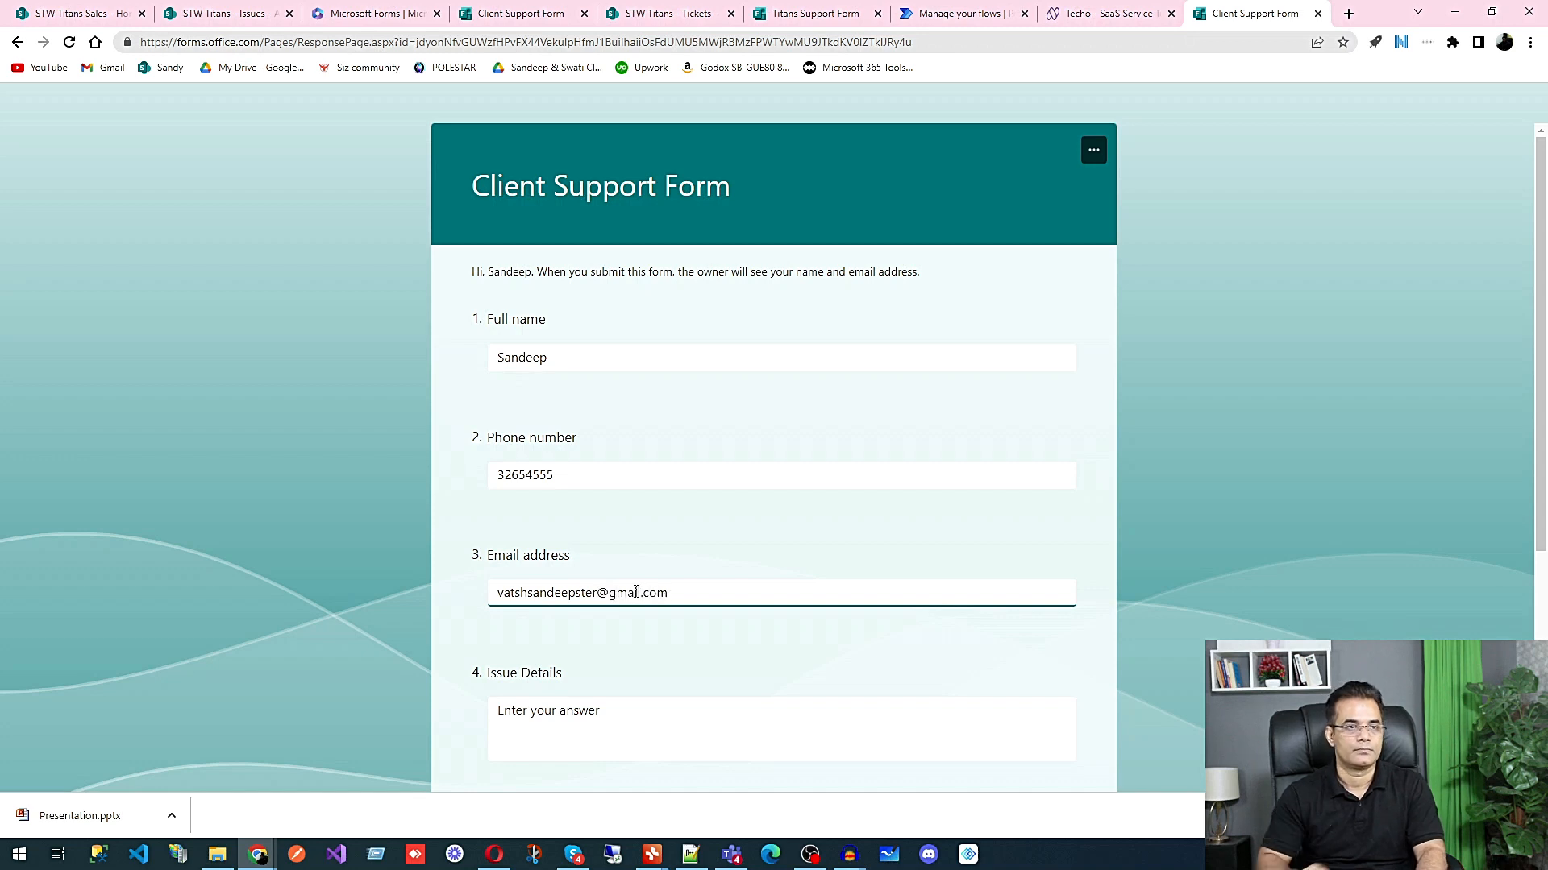
# Step: Enter "Stw installation error" as the Issue Details answer
pyautogui.click(577, 730)
pyautogui.write('Stw installation e')
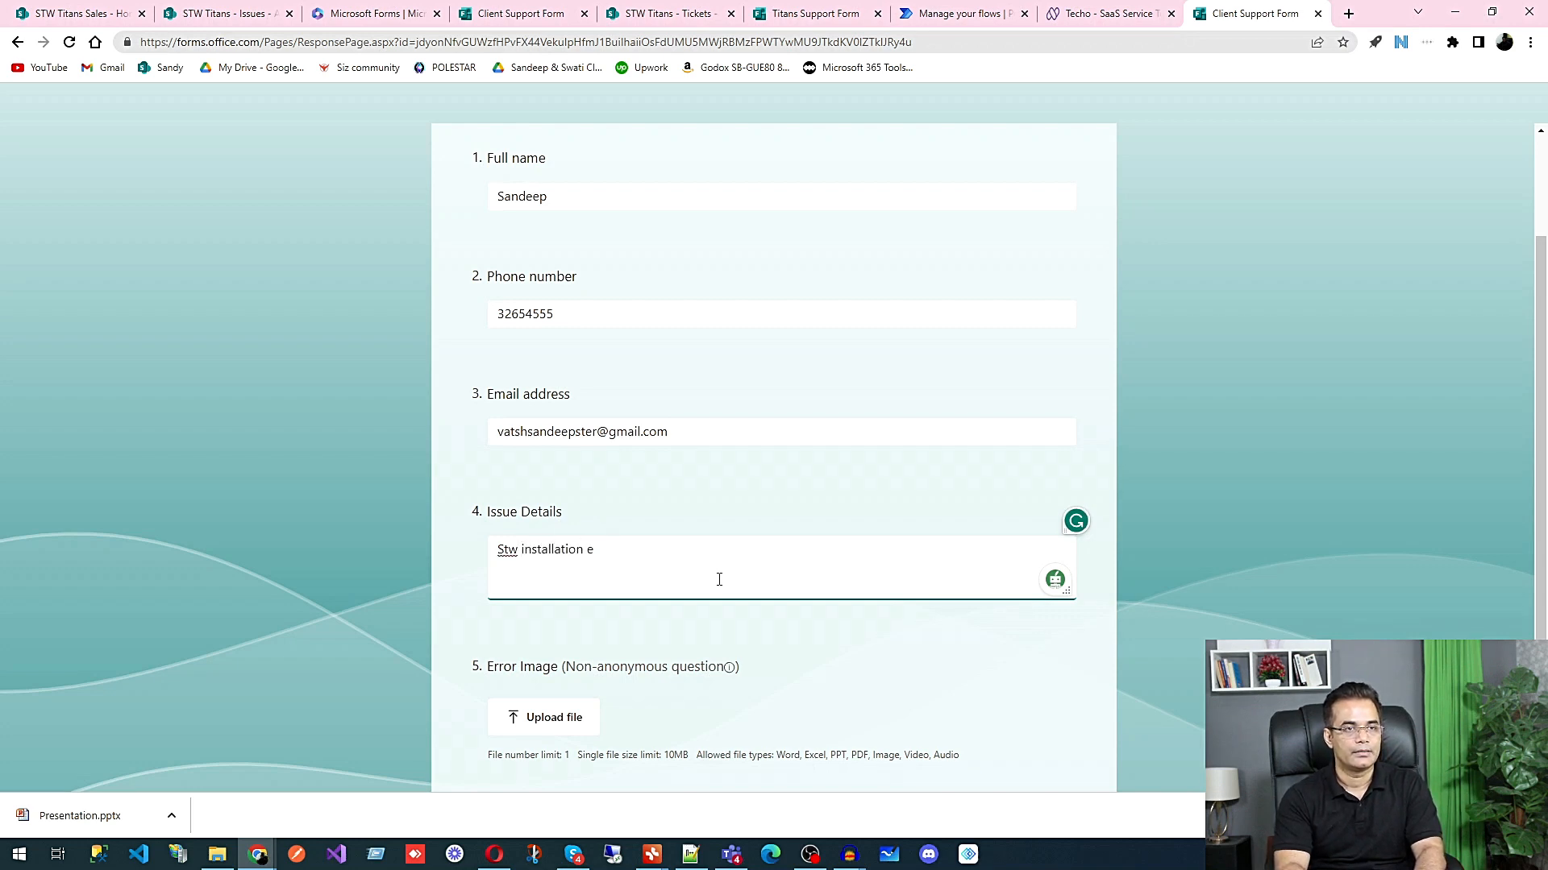
pyautogui.write('rror')
# Step: Upload brain.jpg from Downloads as the Error Image and submit the form response
pyautogui.click(528, 718)
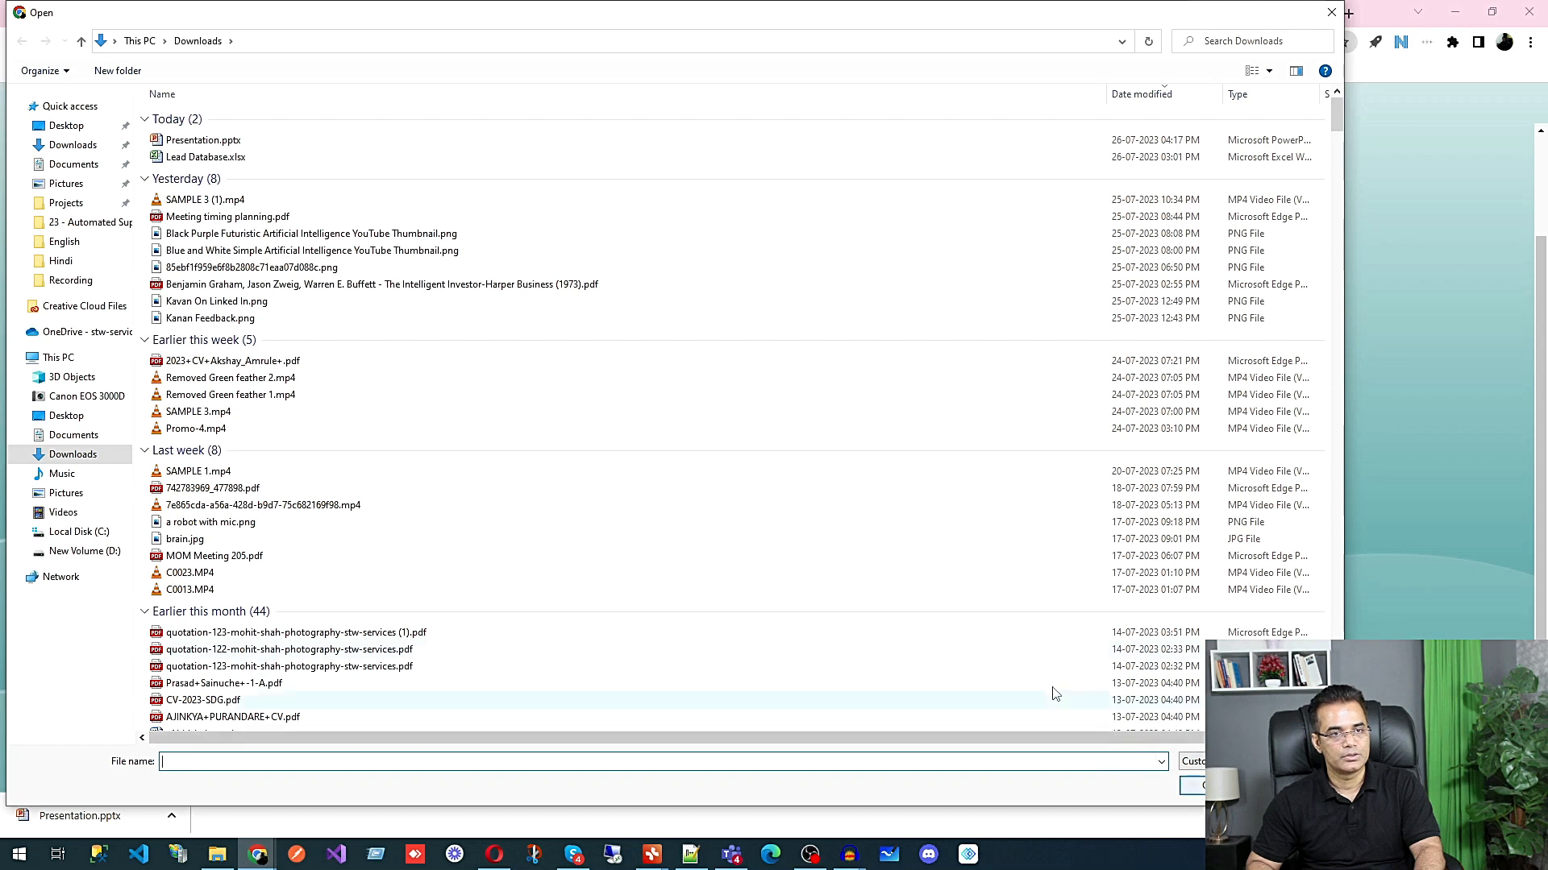
pyautogui.click(190, 543)
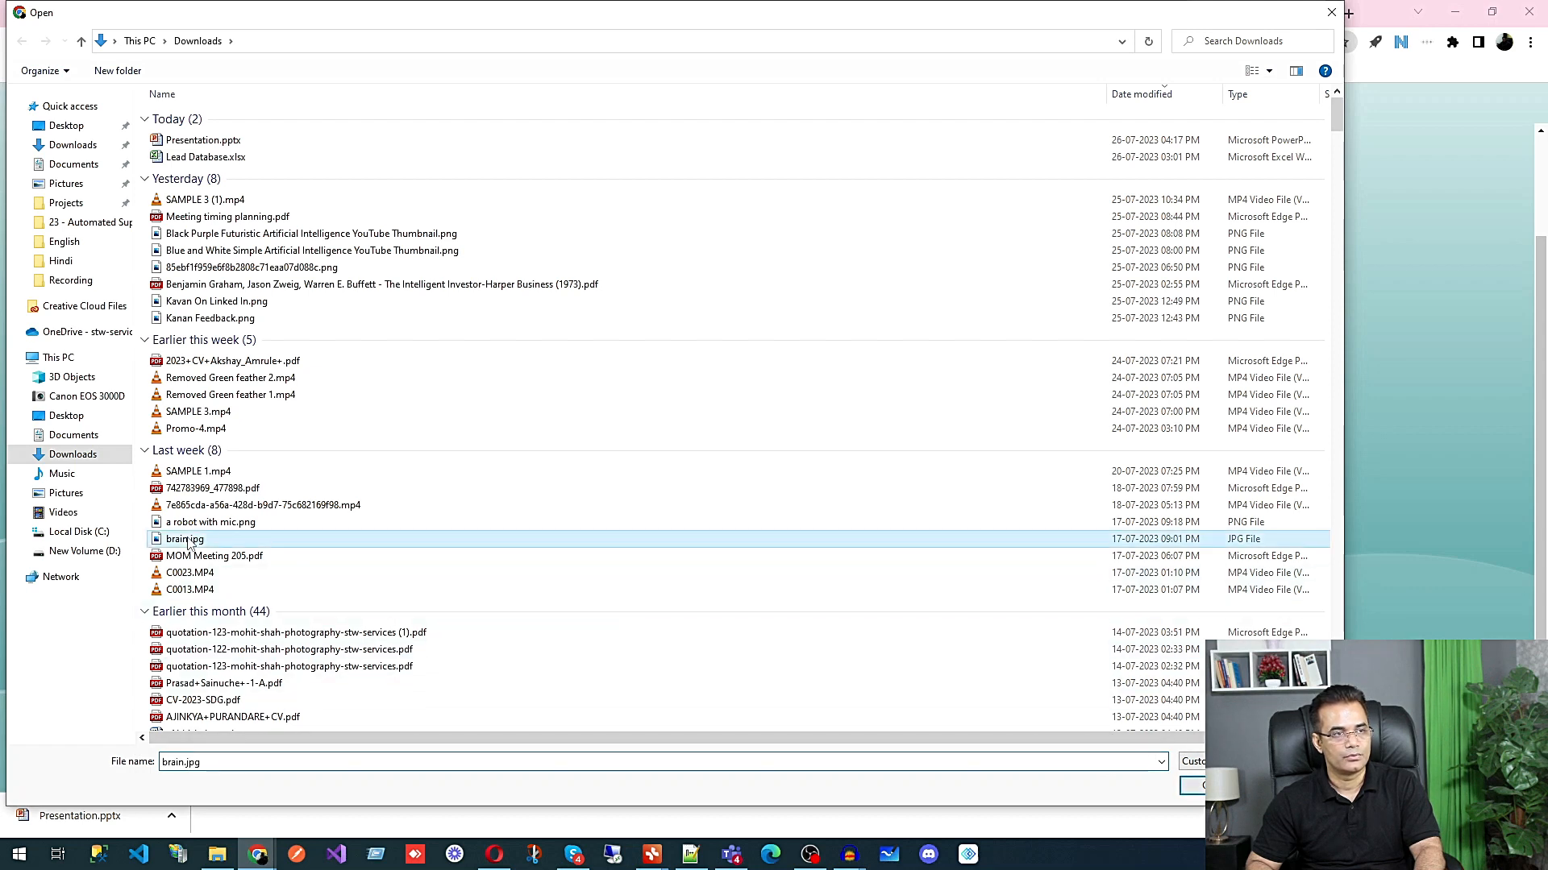
pyautogui.click(1186, 786)
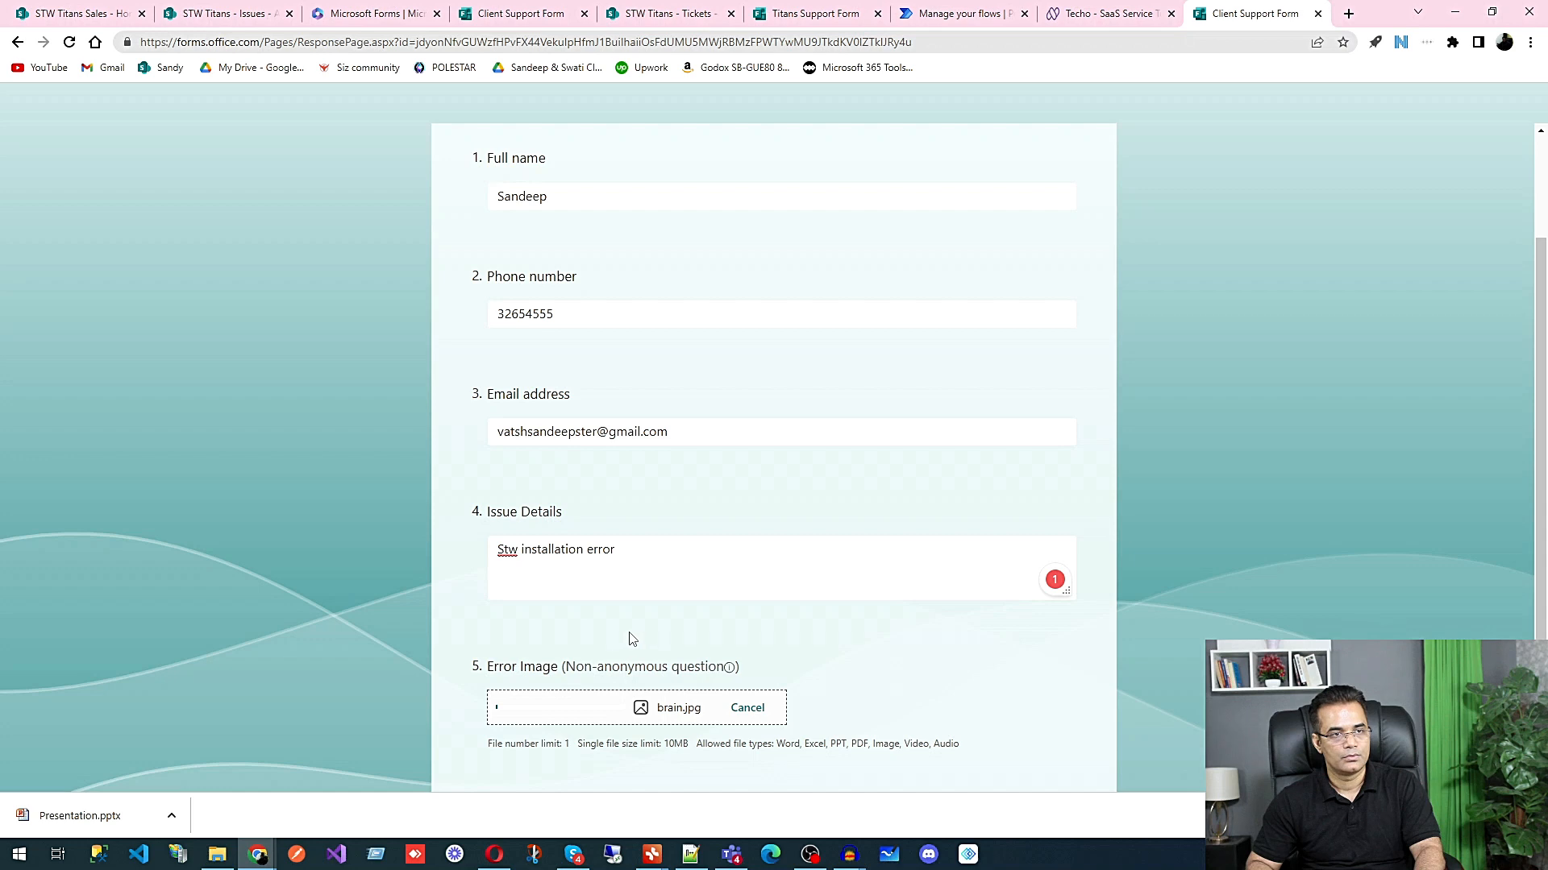
pyautogui.scroll(-3, 588, 635)
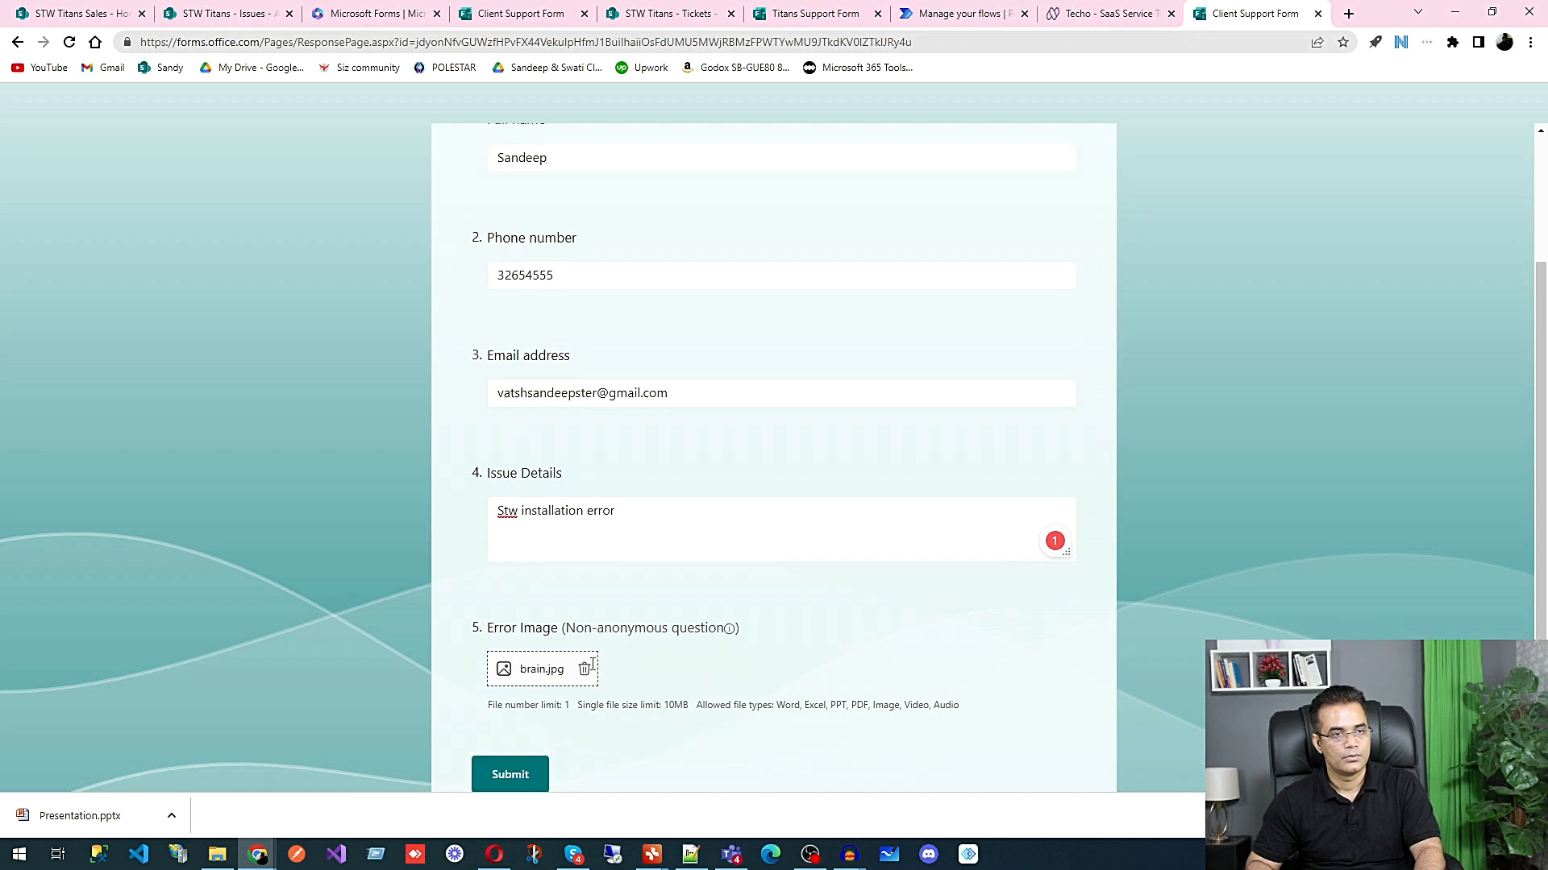
pyautogui.click(527, 632)
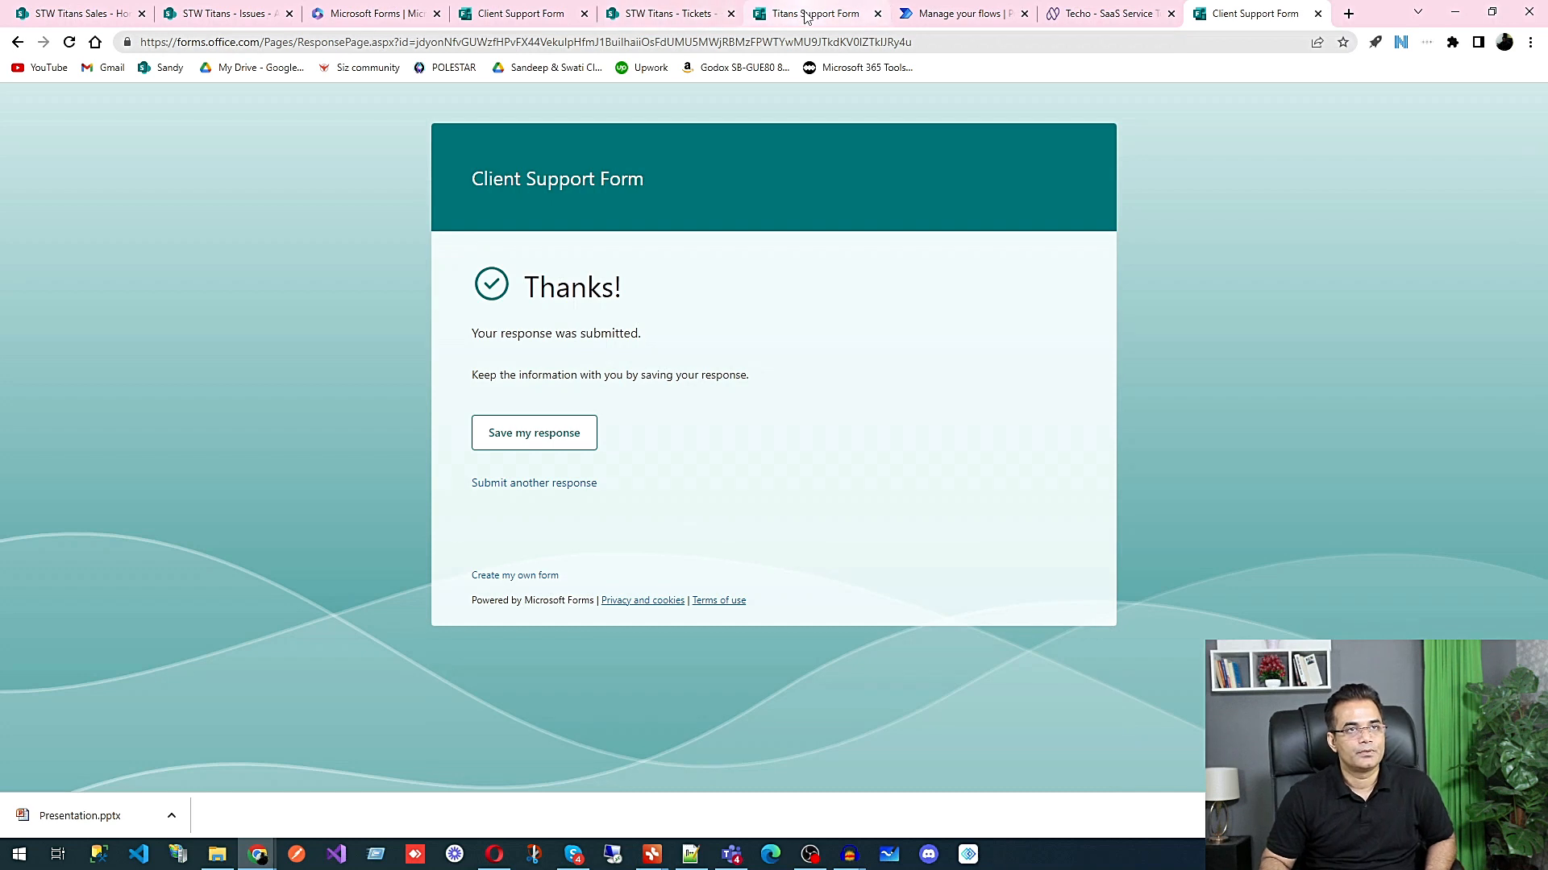
# Step: Switch to Power Automate from the SharePoint Tickets list and open the page for creating a new flow
pyautogui.click(669, 14)
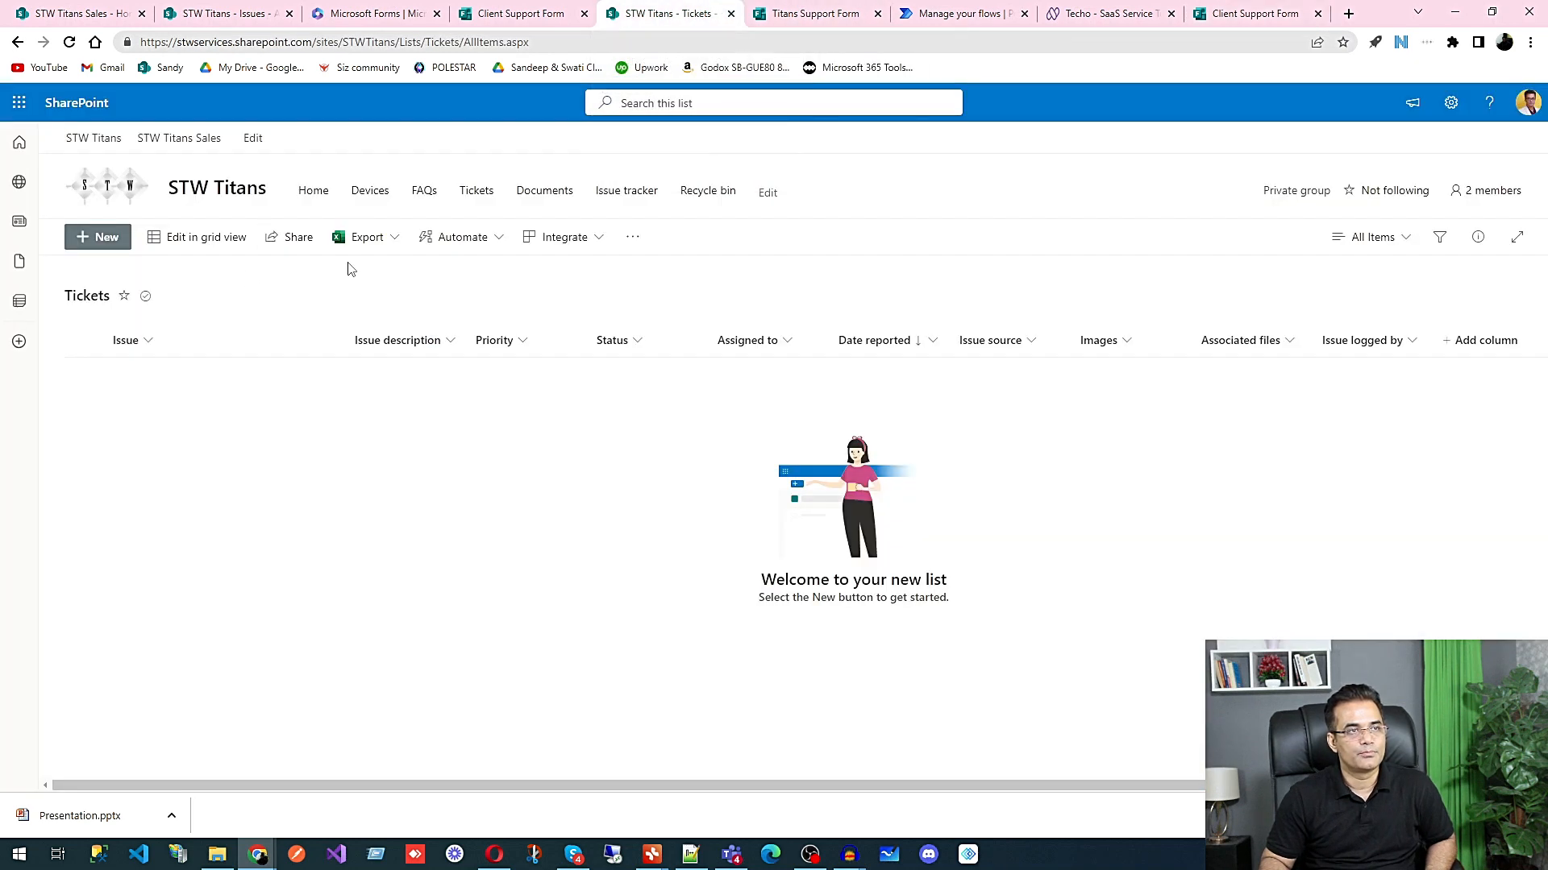
pyautogui.click(71, 43)
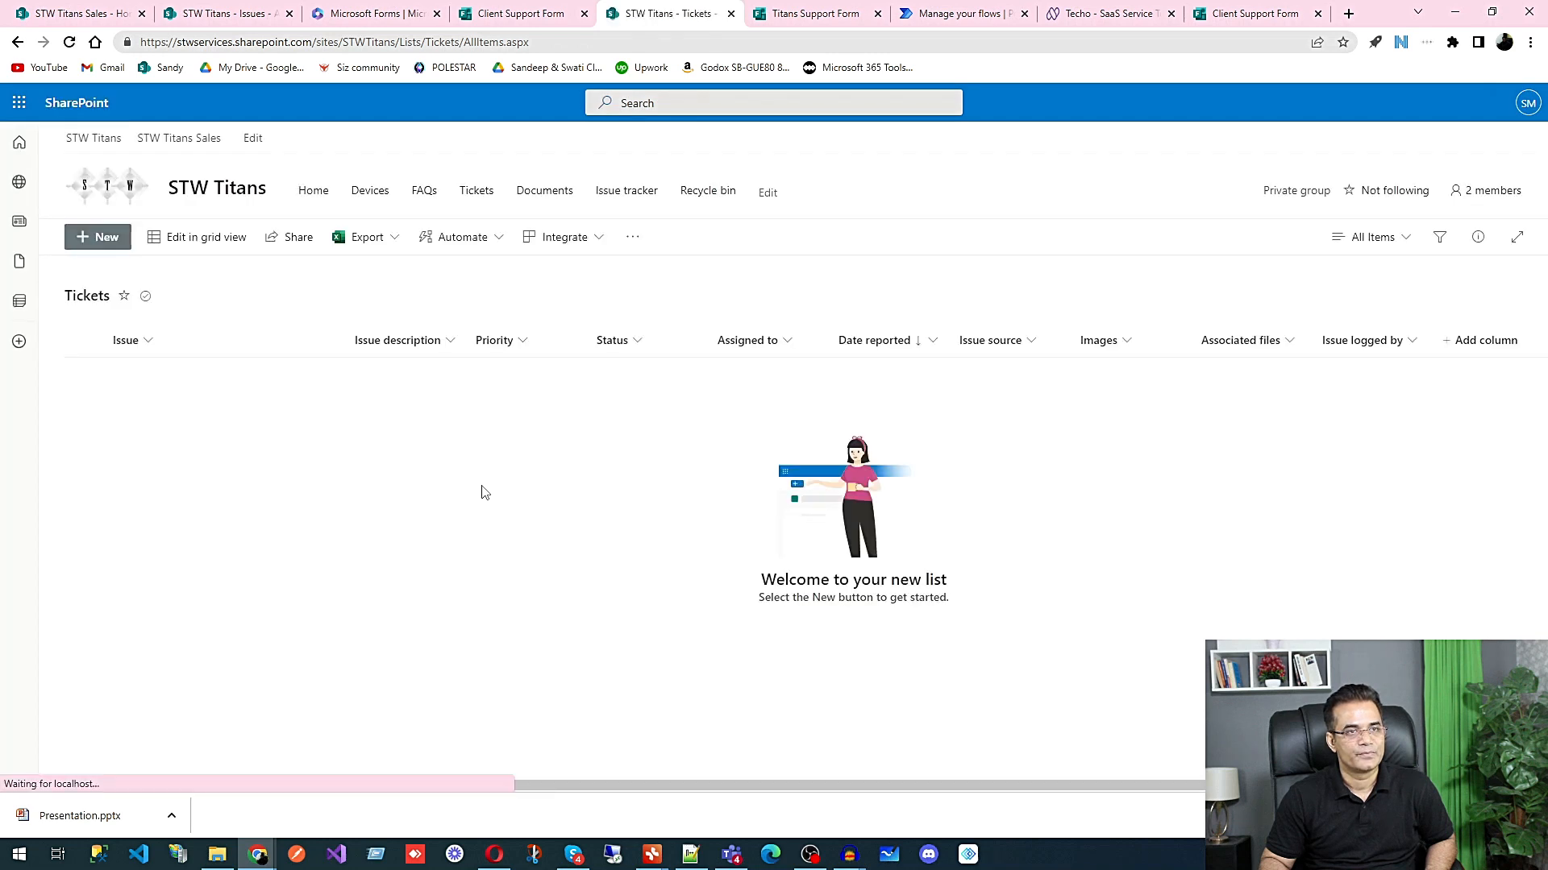
pyautogui.click(23, 106)
pyautogui.click(211, 364)
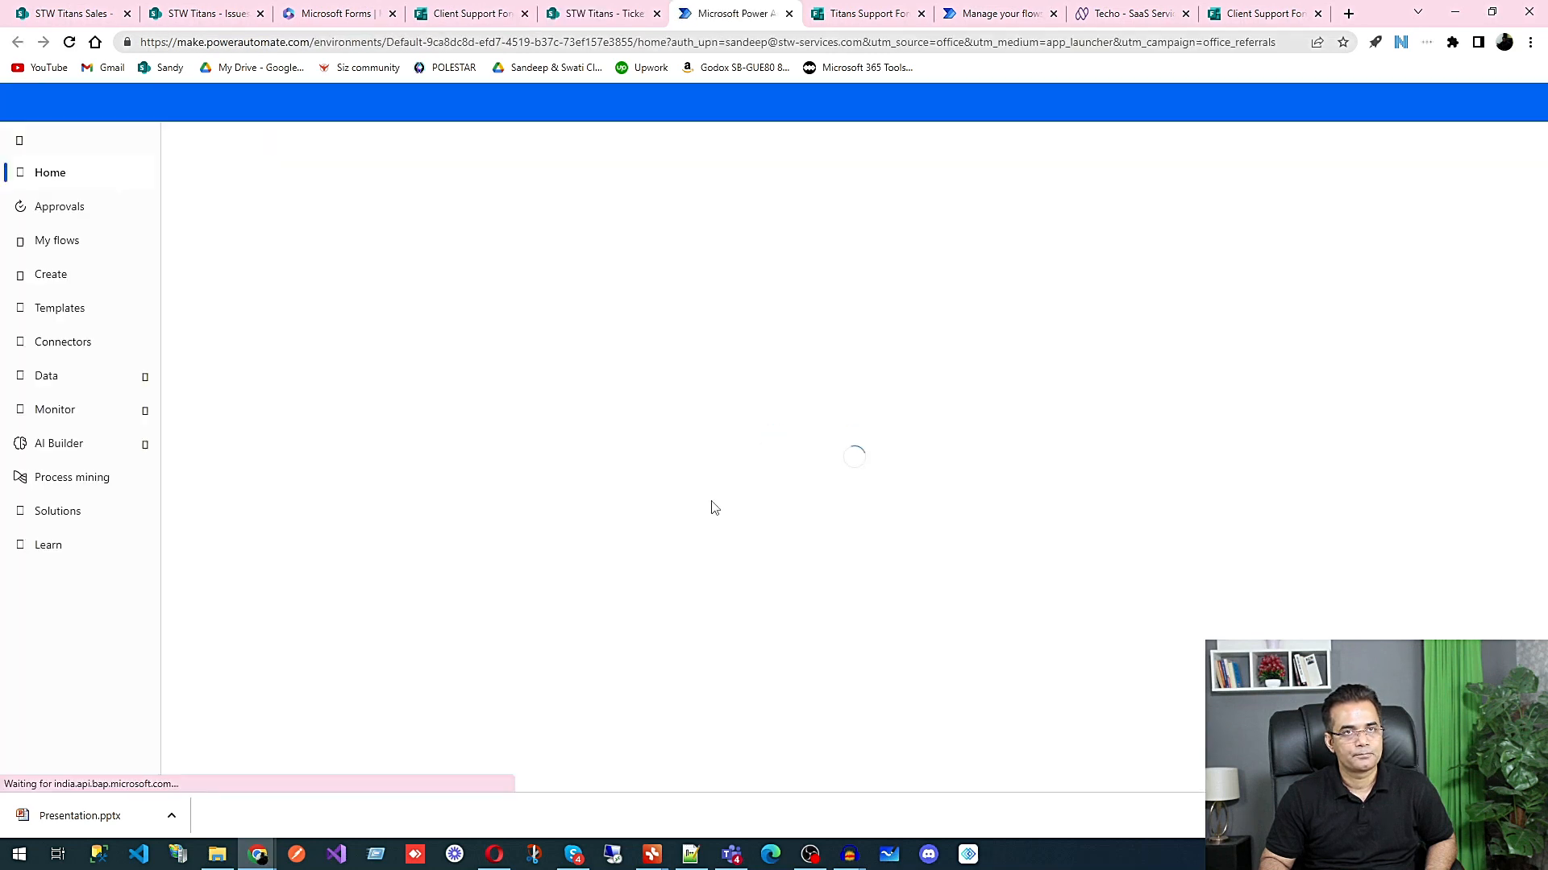
pyautogui.click(50, 274)
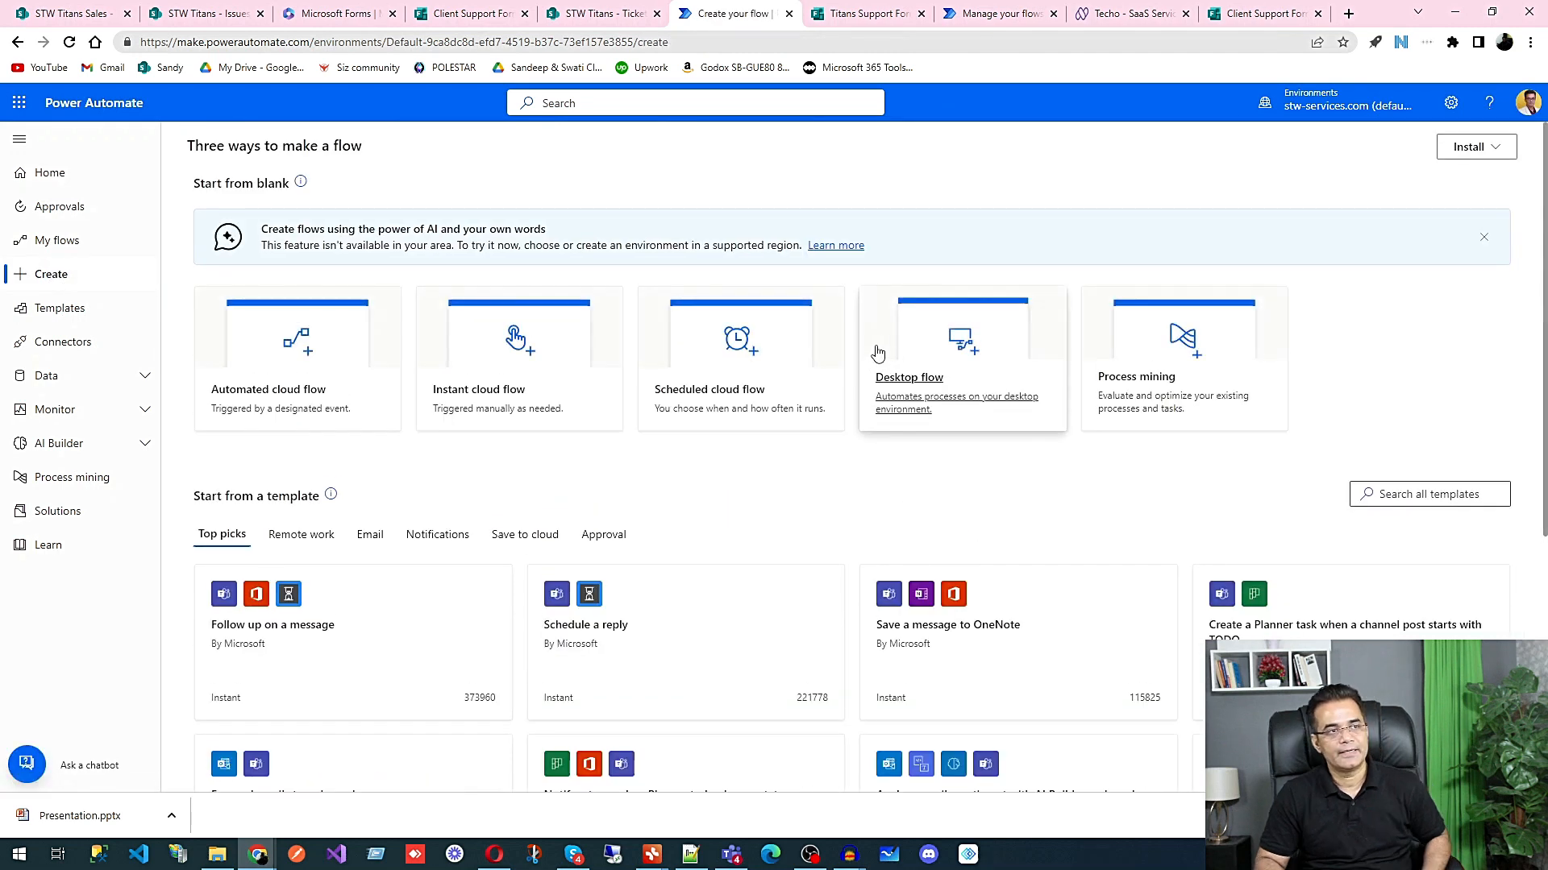
# Step: Create an automated cloud flow with the Microsoft Forms trigger "When a new response is submitted"
pyautogui.click(280, 401)
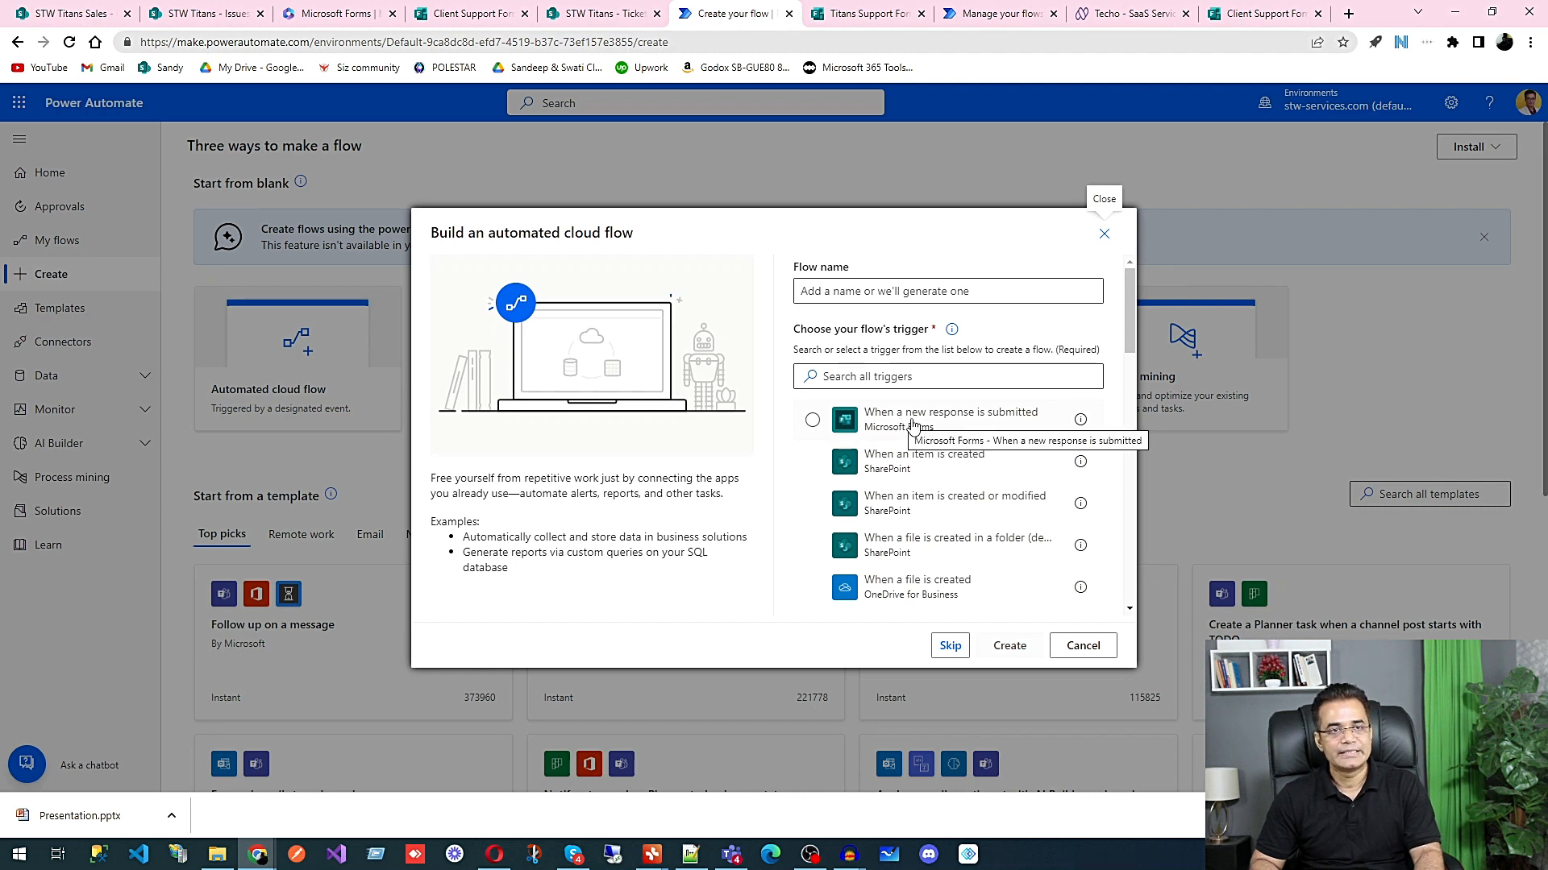
pyautogui.click(913, 427)
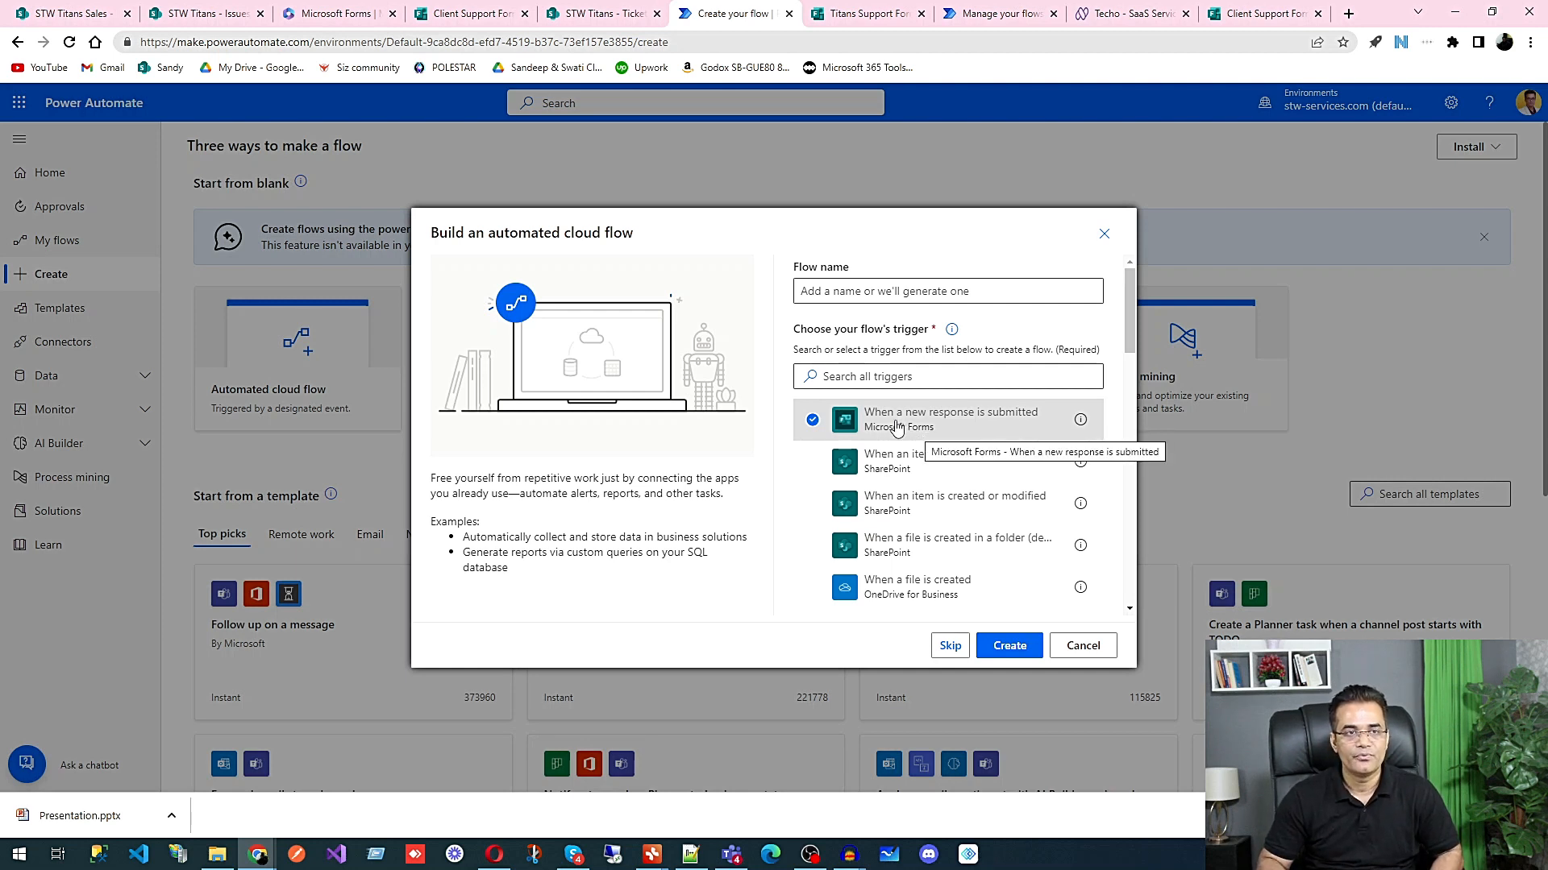
pyautogui.click(1009, 646)
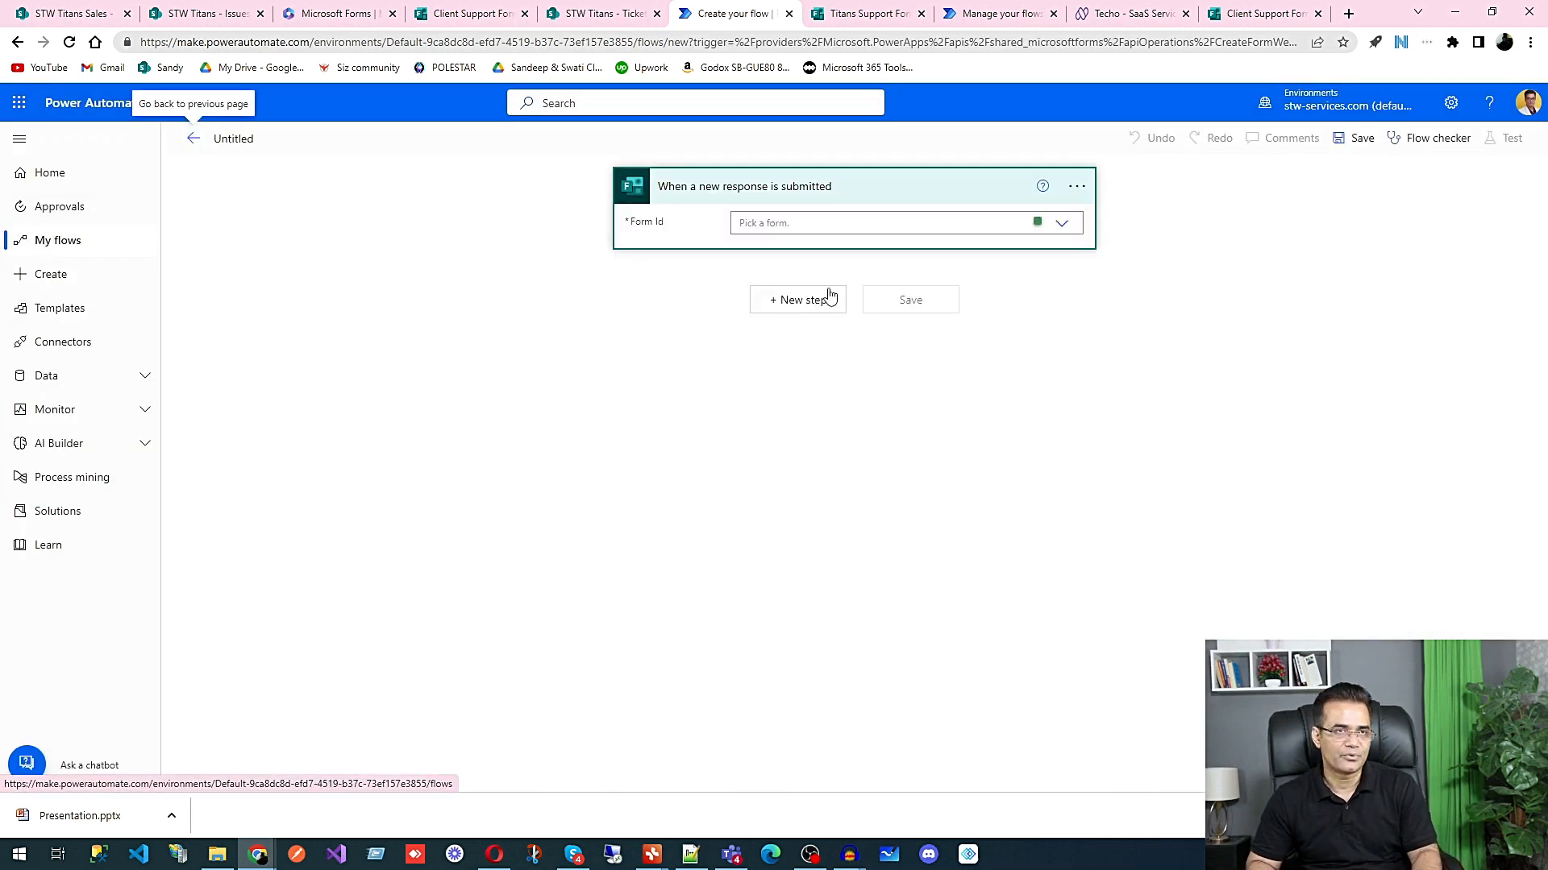
# Step: Set the trigger's Form Id to Client Support Form
pyautogui.click(1063, 224)
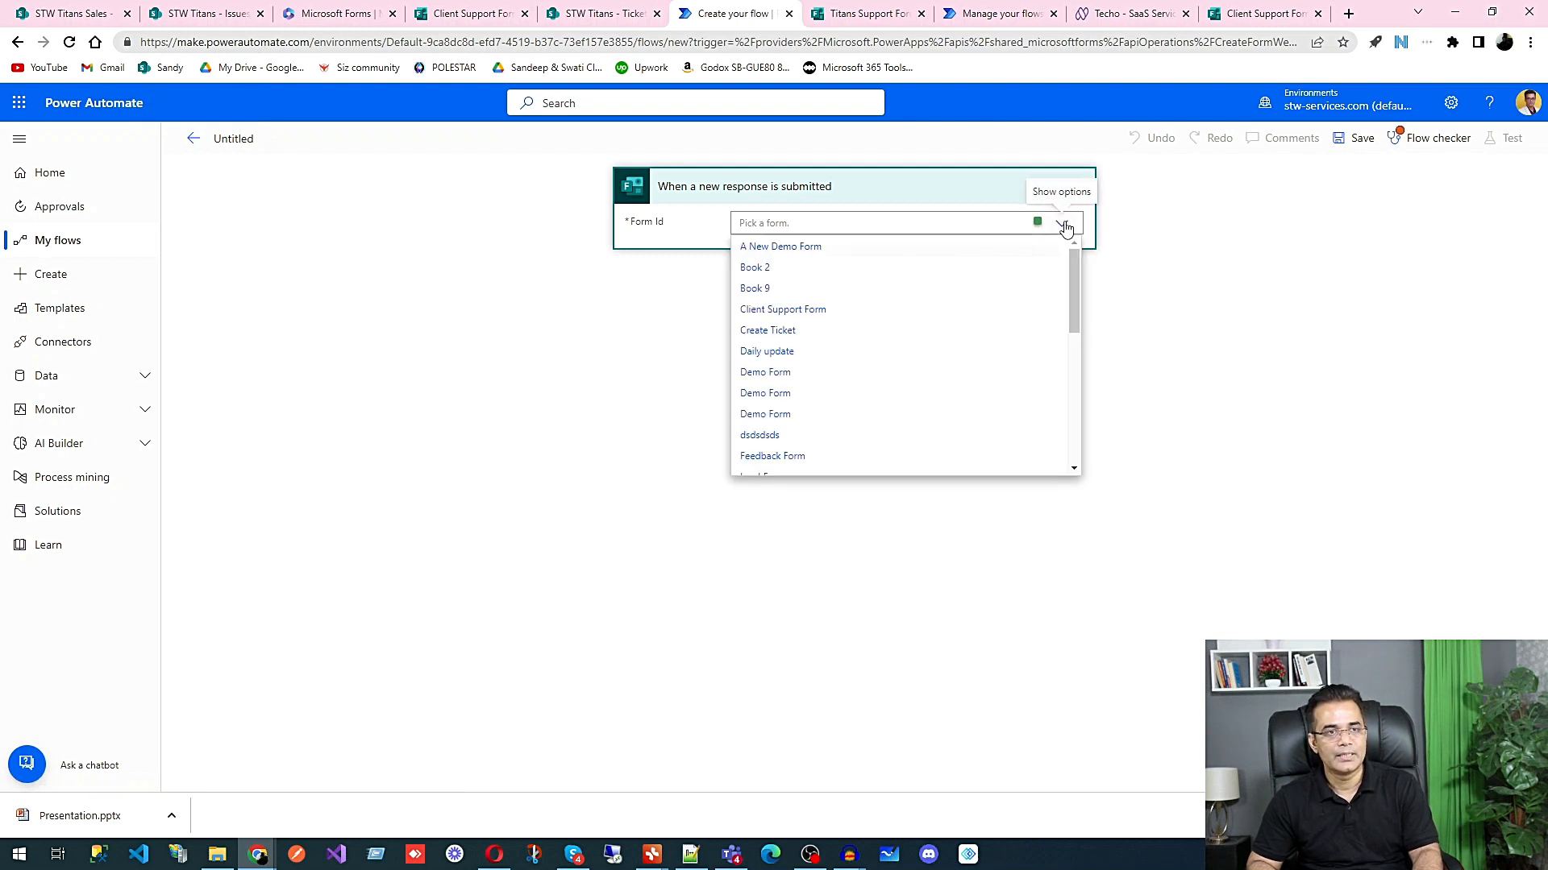
pyautogui.scroll(-1, 873, 386)
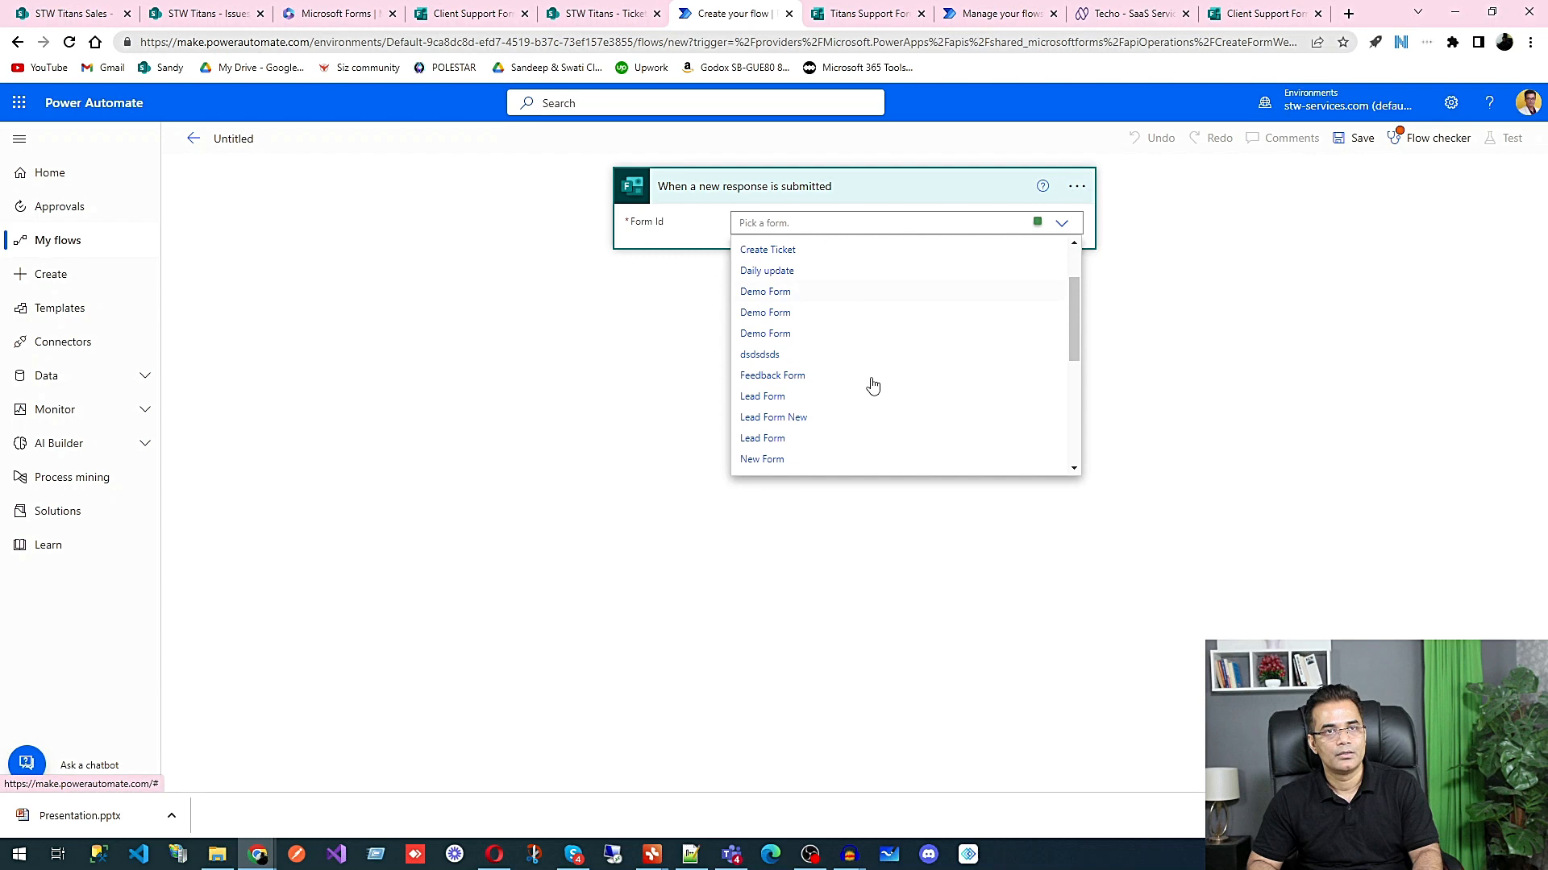
pyautogui.scroll(-1, 873, 386)
pyautogui.scroll(2, 873, 386)
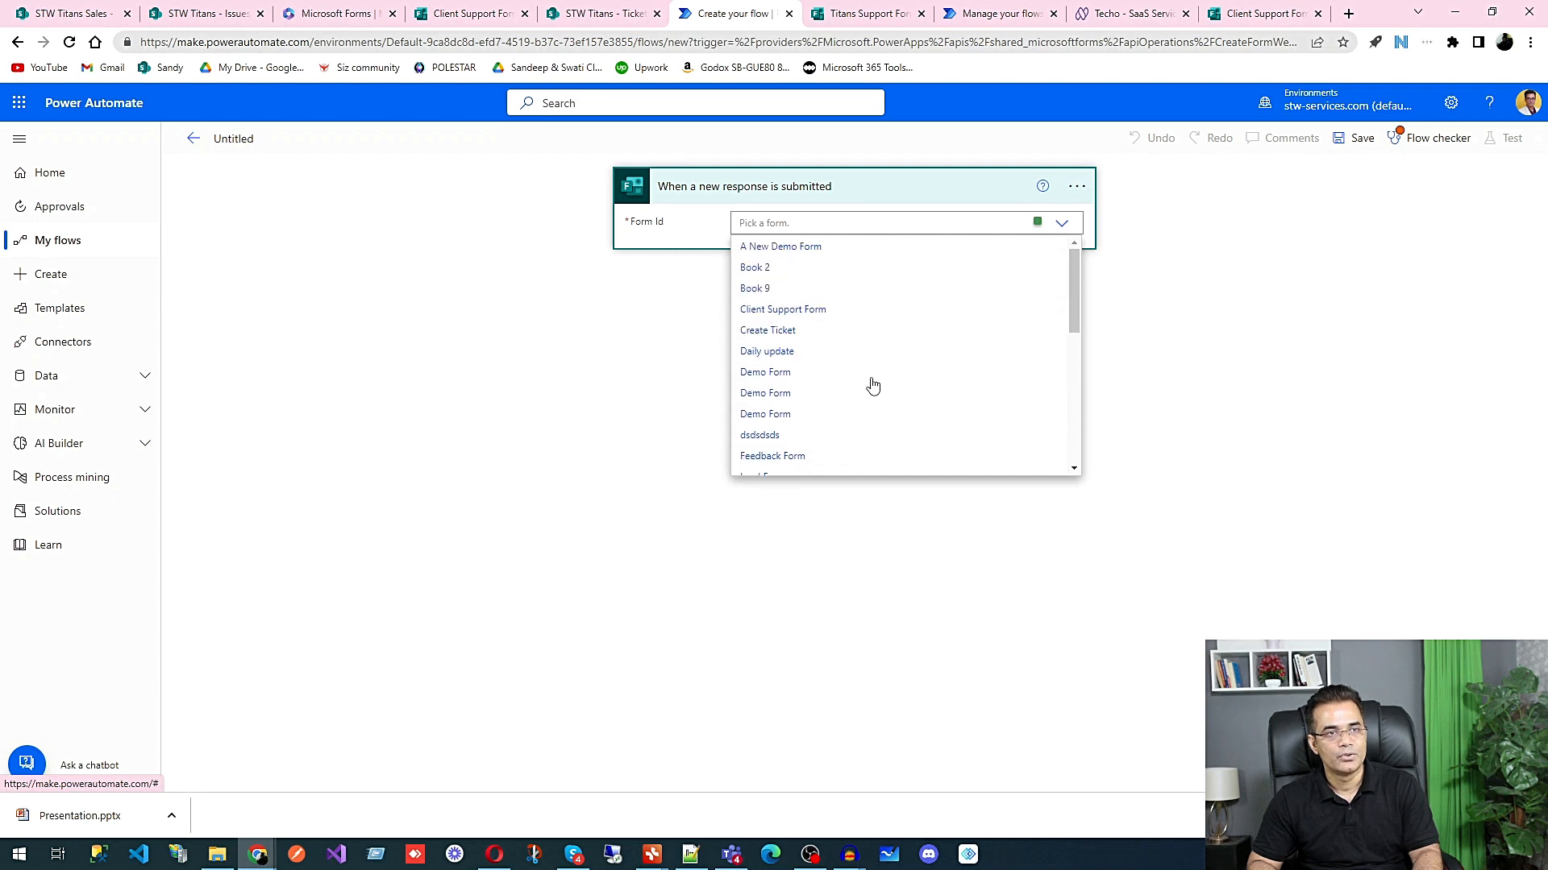
pyautogui.click(819, 310)
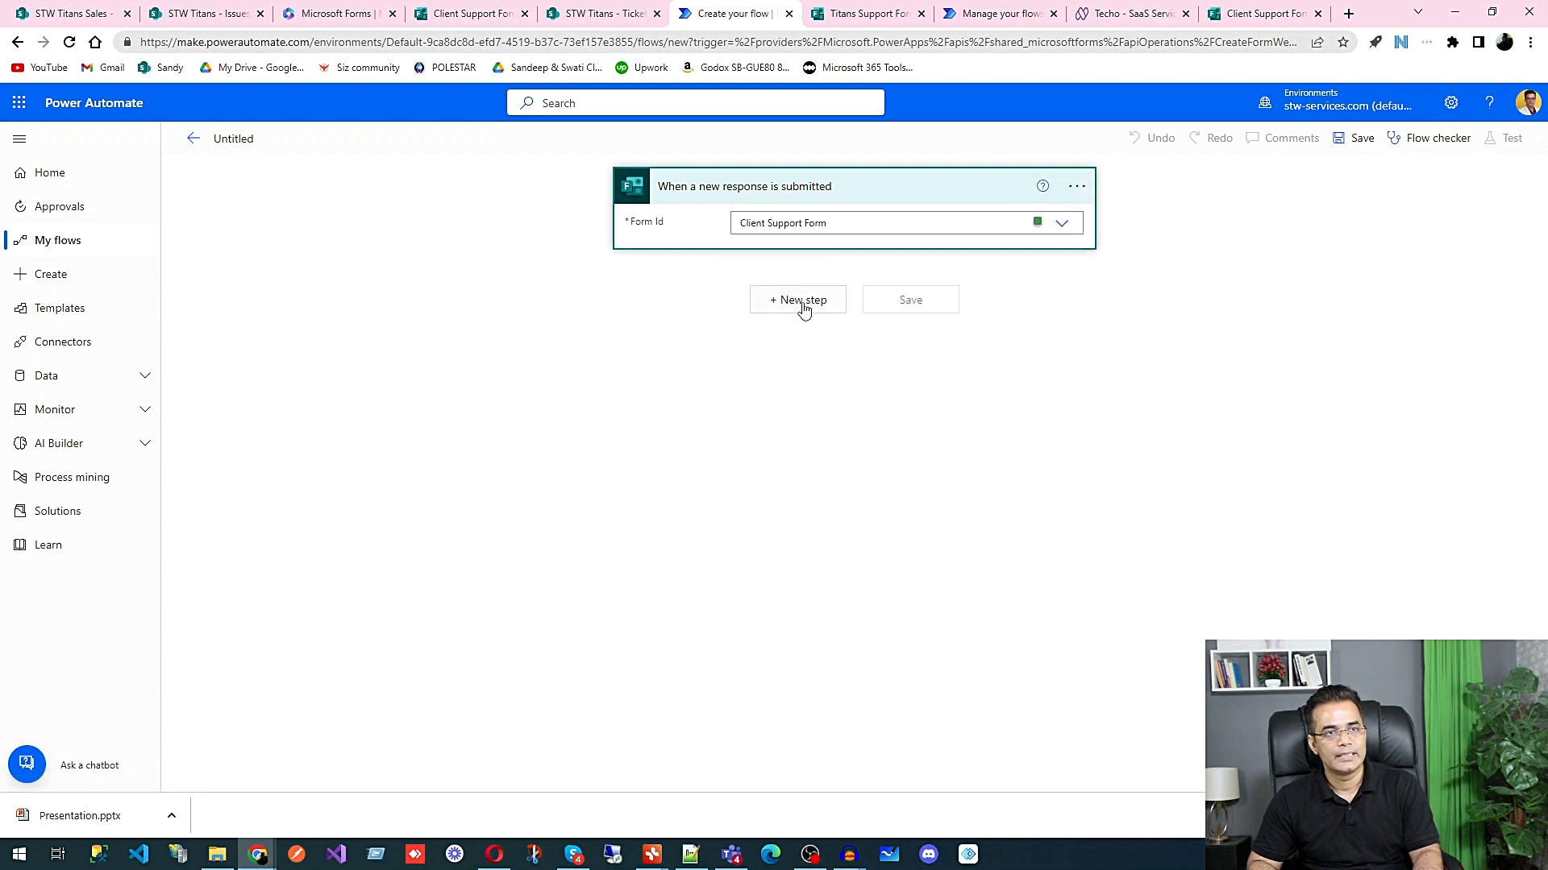
# Step: Search the operations for "get form" and add the Microsoft Forms "Get response details" action after the trigger
pyautogui.click(801, 303)
pyautogui.write('get fro')
pyautogui.press('BackSpace')
pyautogui.press('BackSpace')
pyautogui.write('orm')
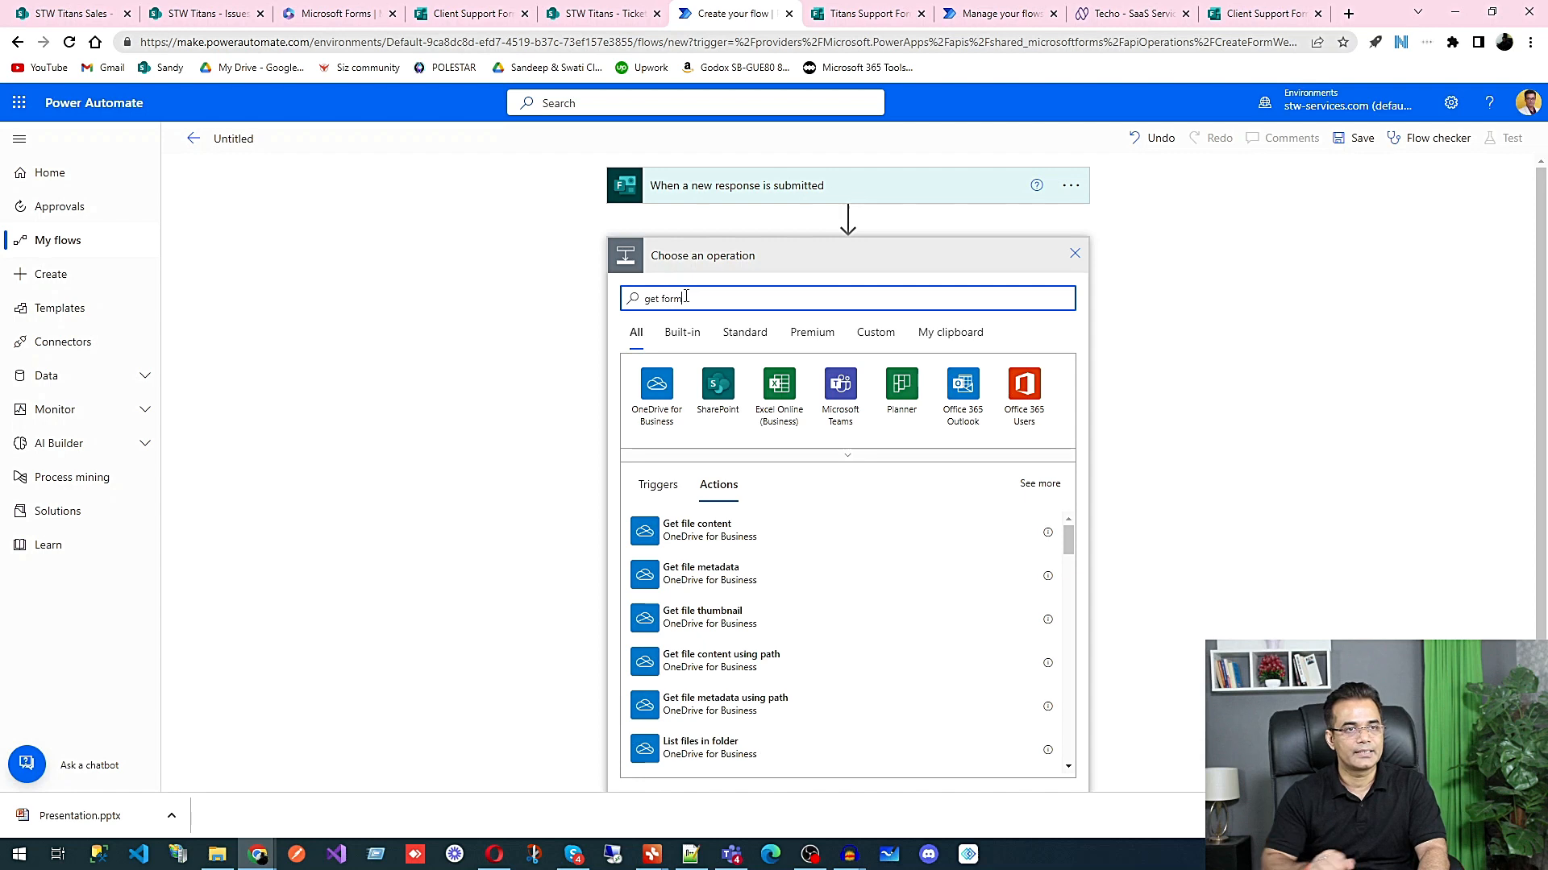
pyautogui.click(703, 538)
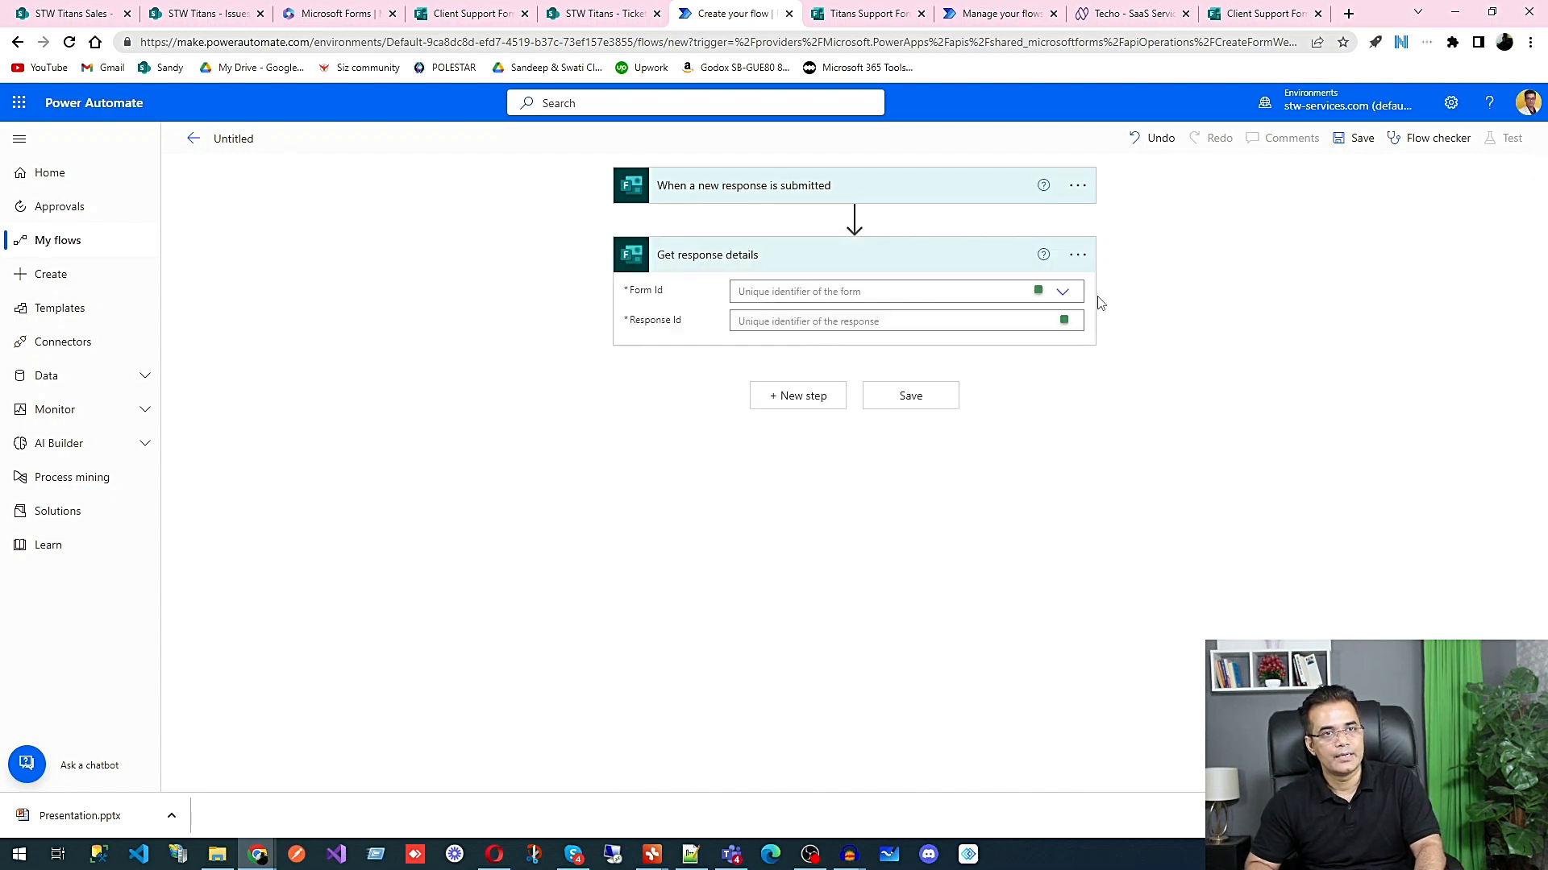
# Step: In Get response details, set Form Id to Client Support Form and Response Id to the trigger's Response Id
pyautogui.click(1062, 292)
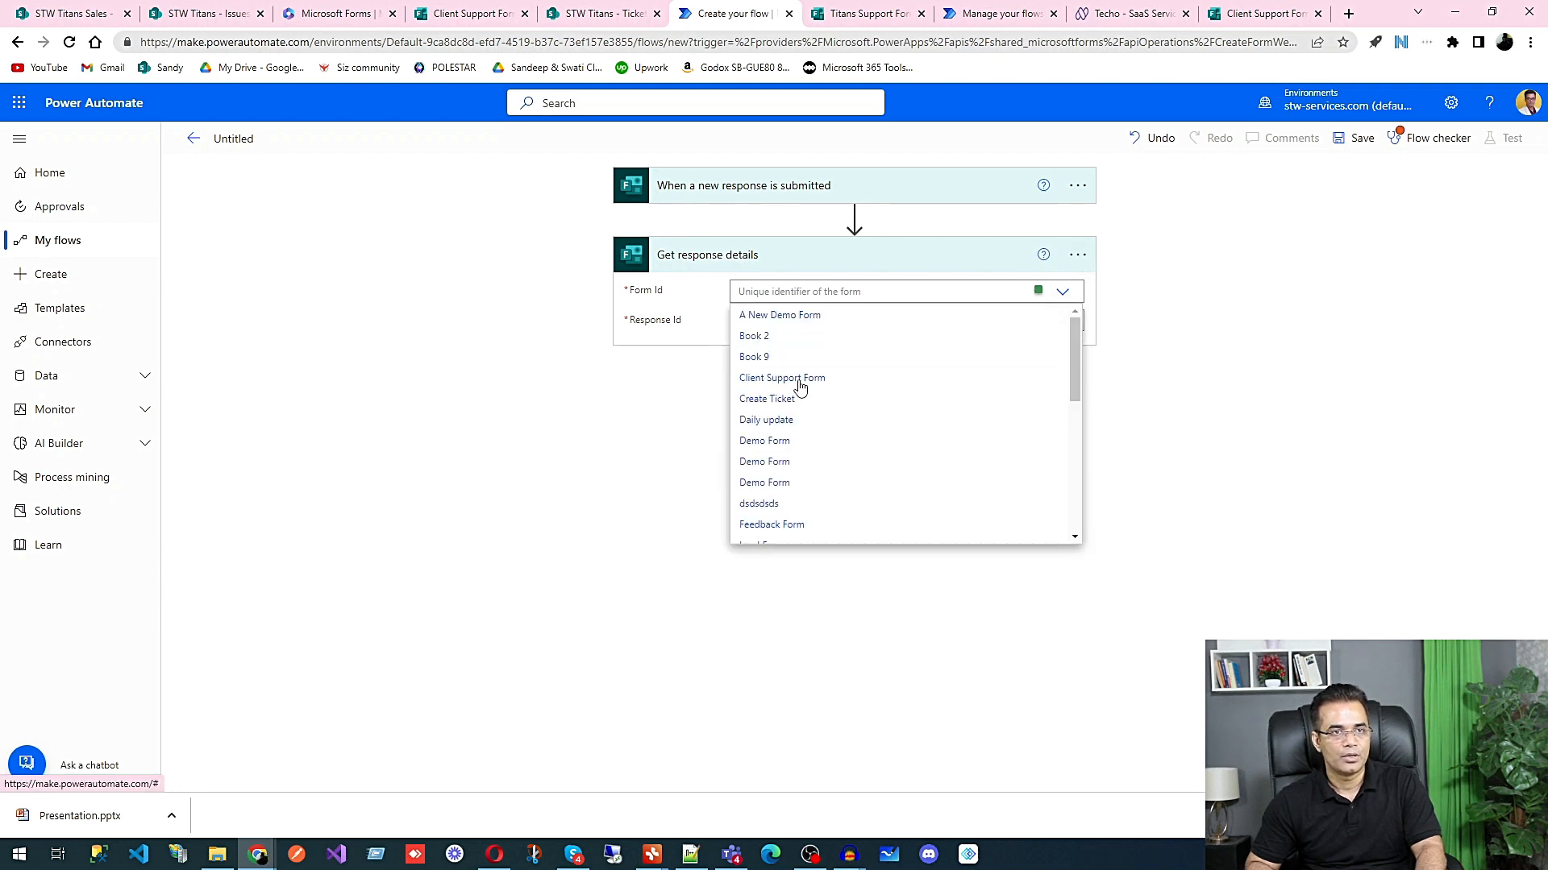
pyautogui.click(800, 385)
pyautogui.click(812, 323)
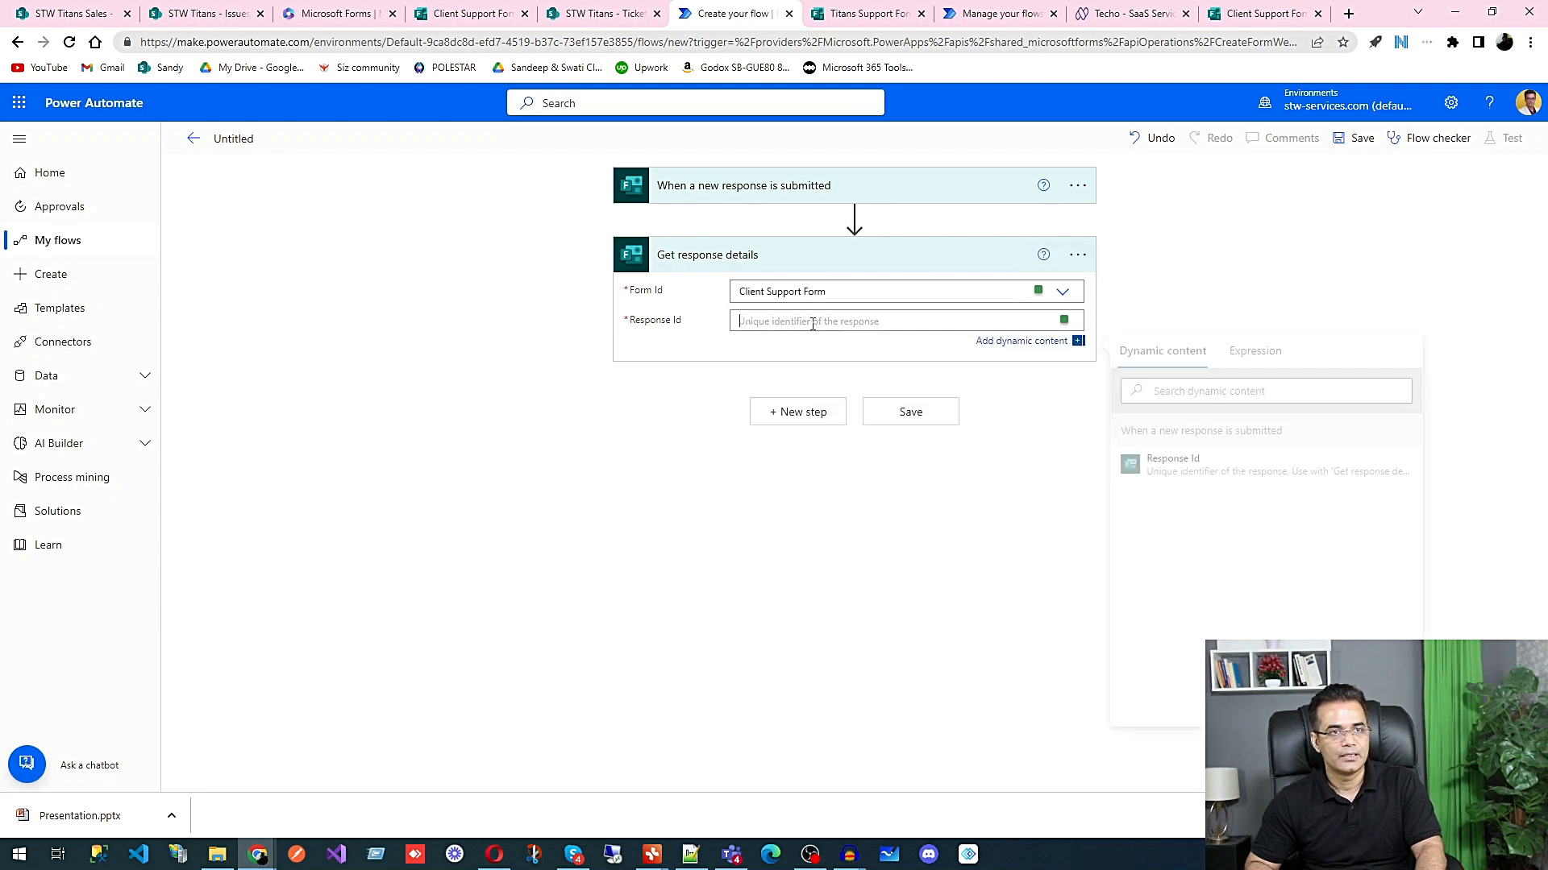
pyautogui.click(1177, 474)
pyautogui.click(810, 435)
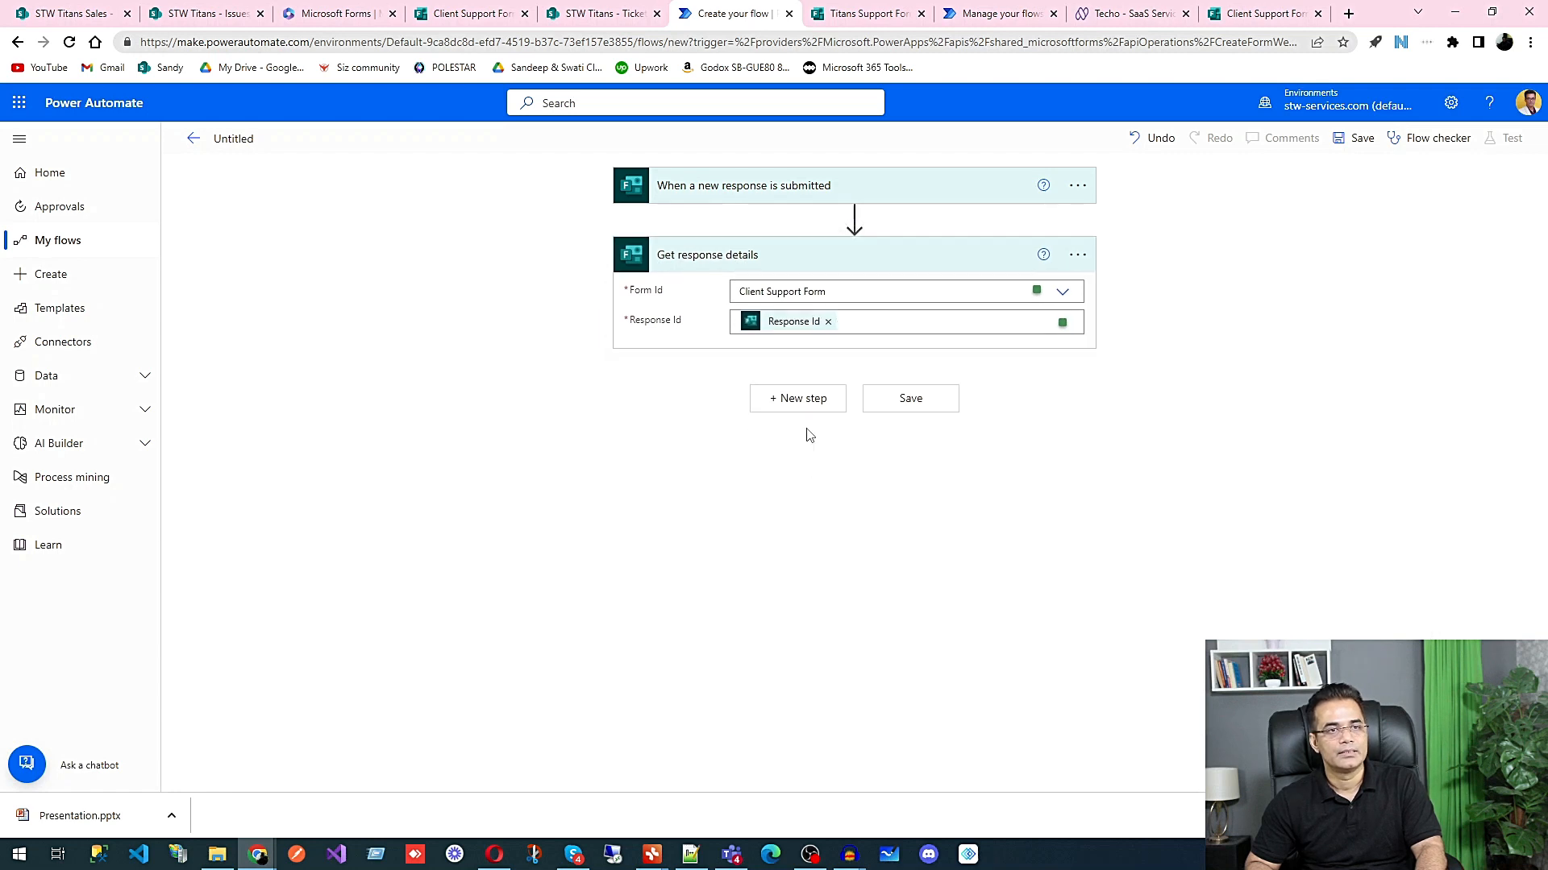
# Step: Search the operations for "sharepoint" and add the SharePoint "Create item" action after Get response details
pyautogui.click(798, 403)
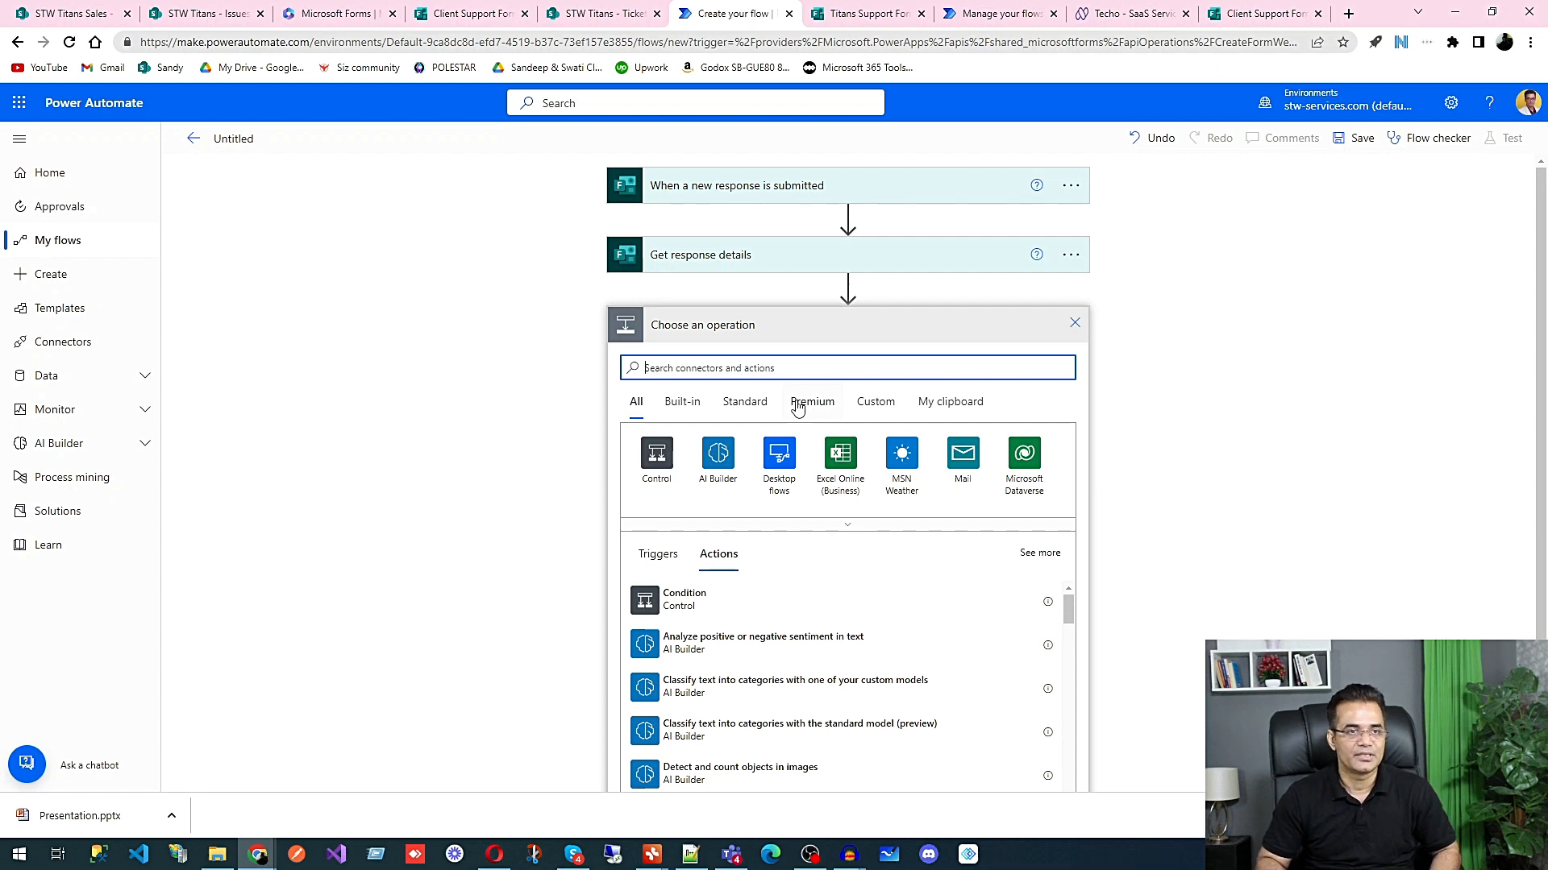
pyautogui.write('sharepoint')
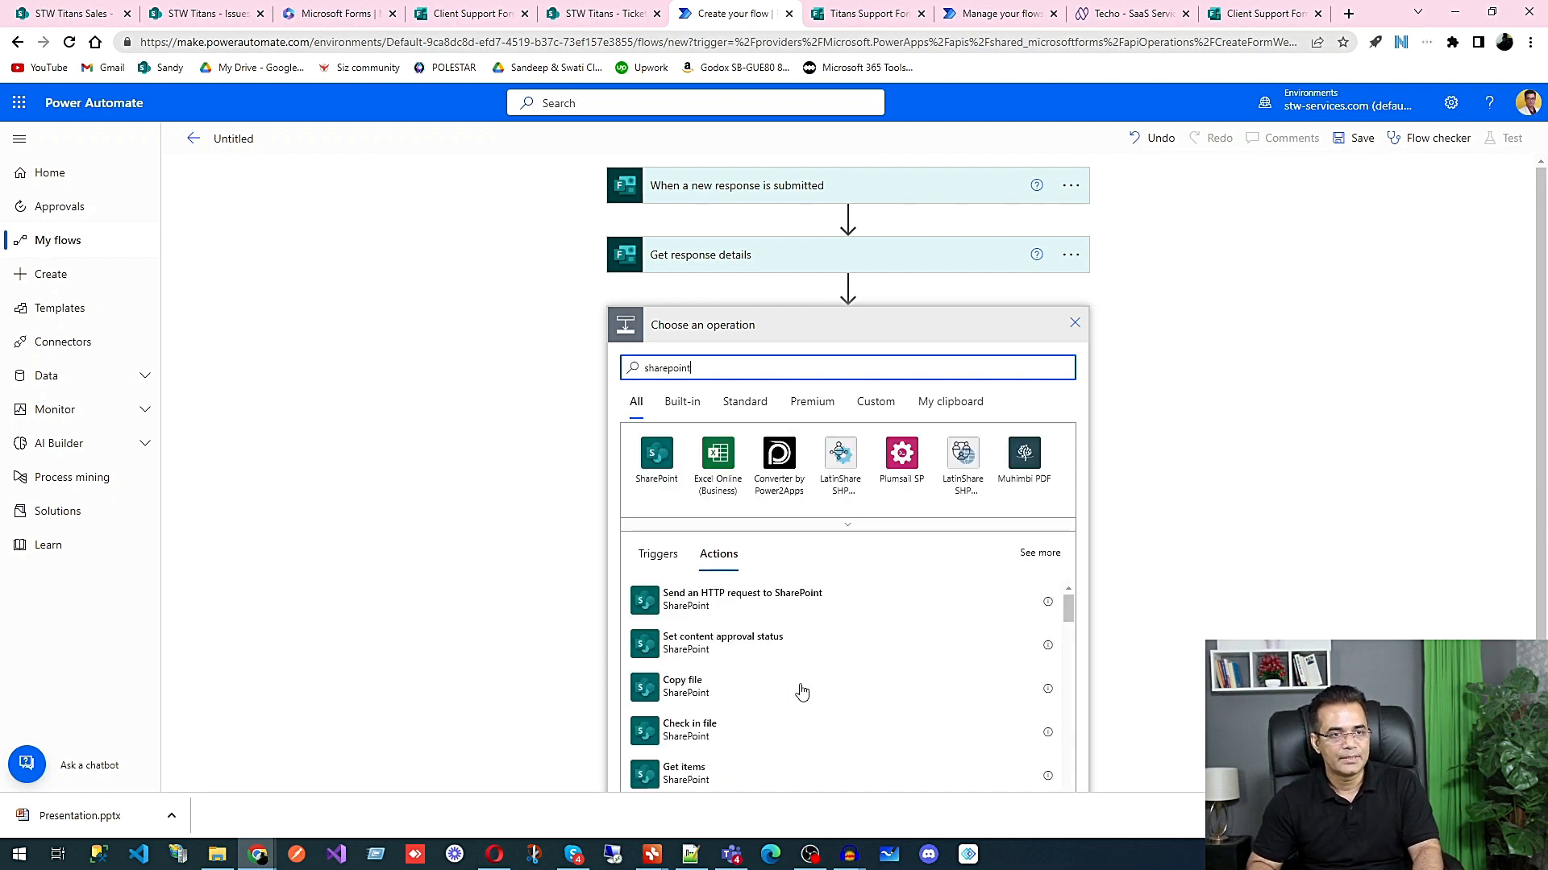
pyautogui.scroll(-4, 802, 692)
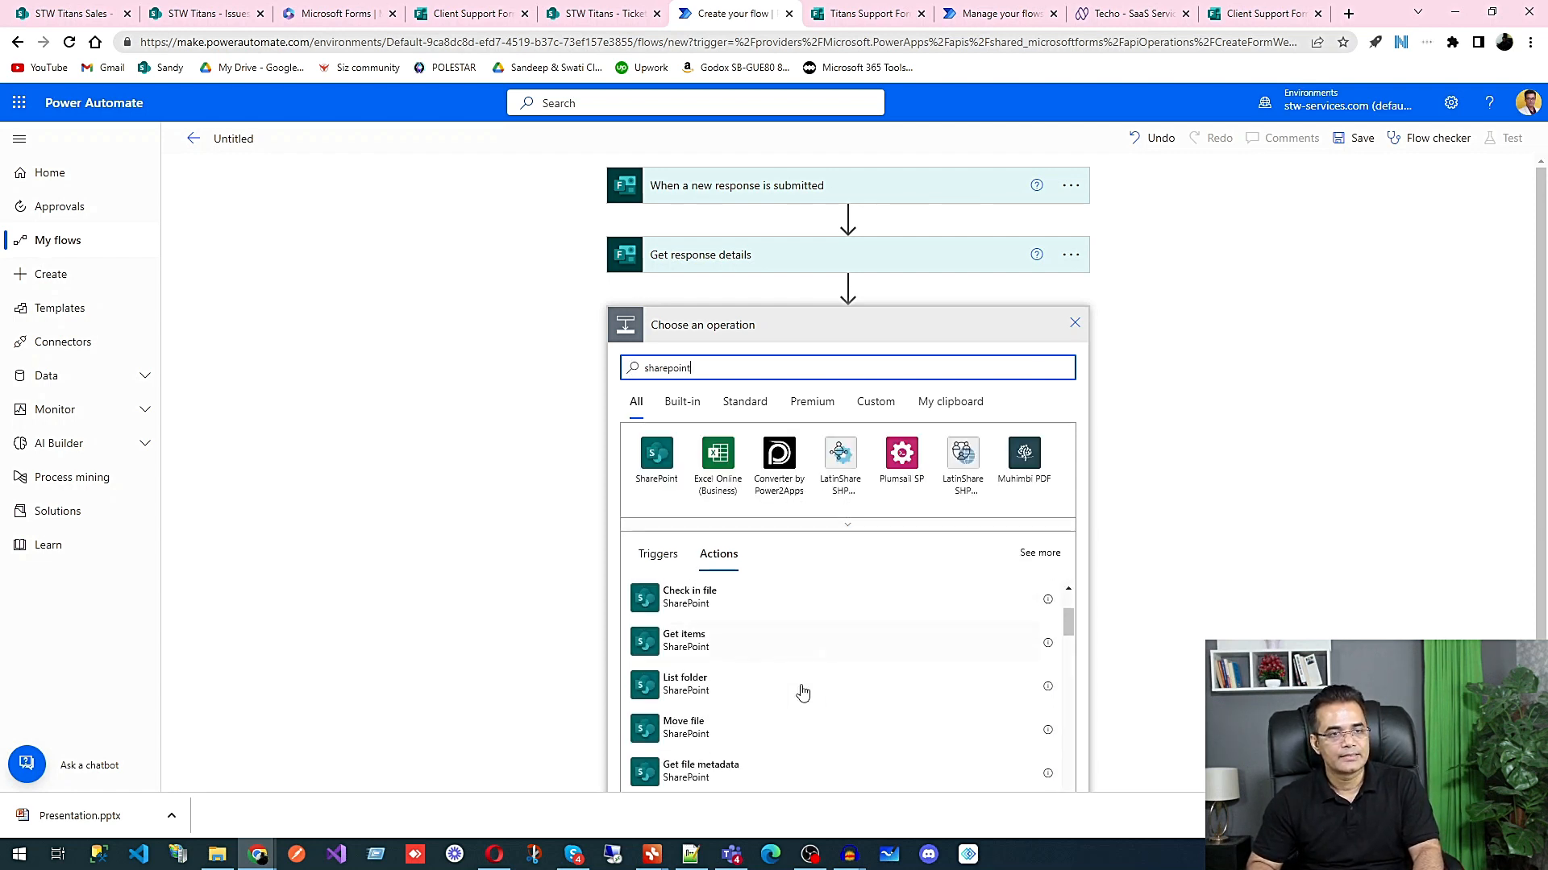
pyautogui.scroll(-1, 1181, 666)
pyautogui.scroll(-5, 761, 598)
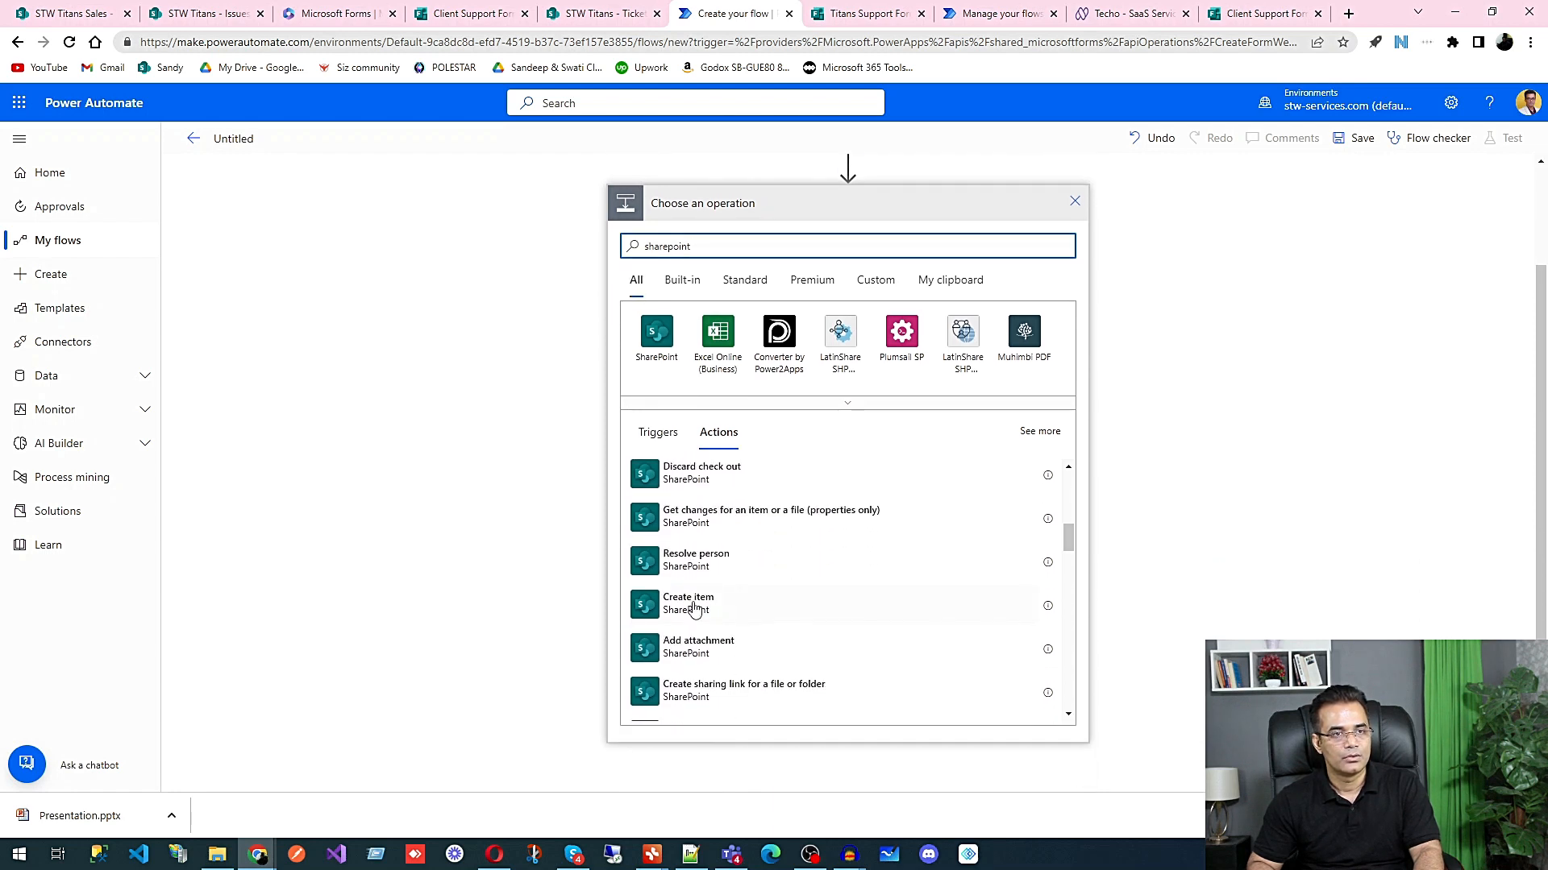
pyautogui.click(692, 603)
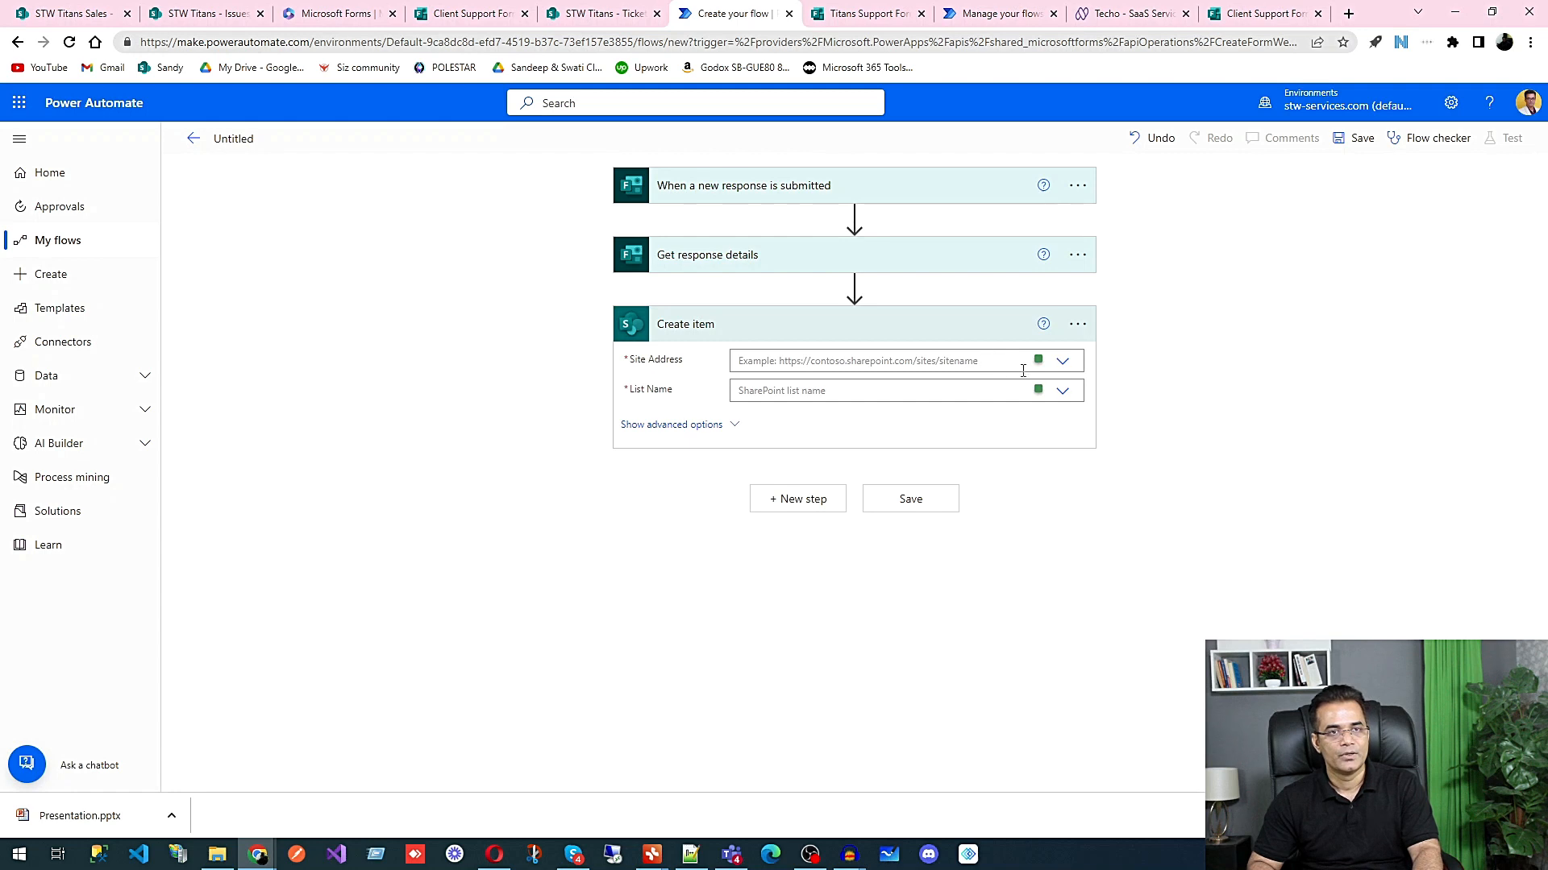
# Step: Set the Create item action's Site Address to STW Titans and its List Name to Issues
pyautogui.click(1062, 361)
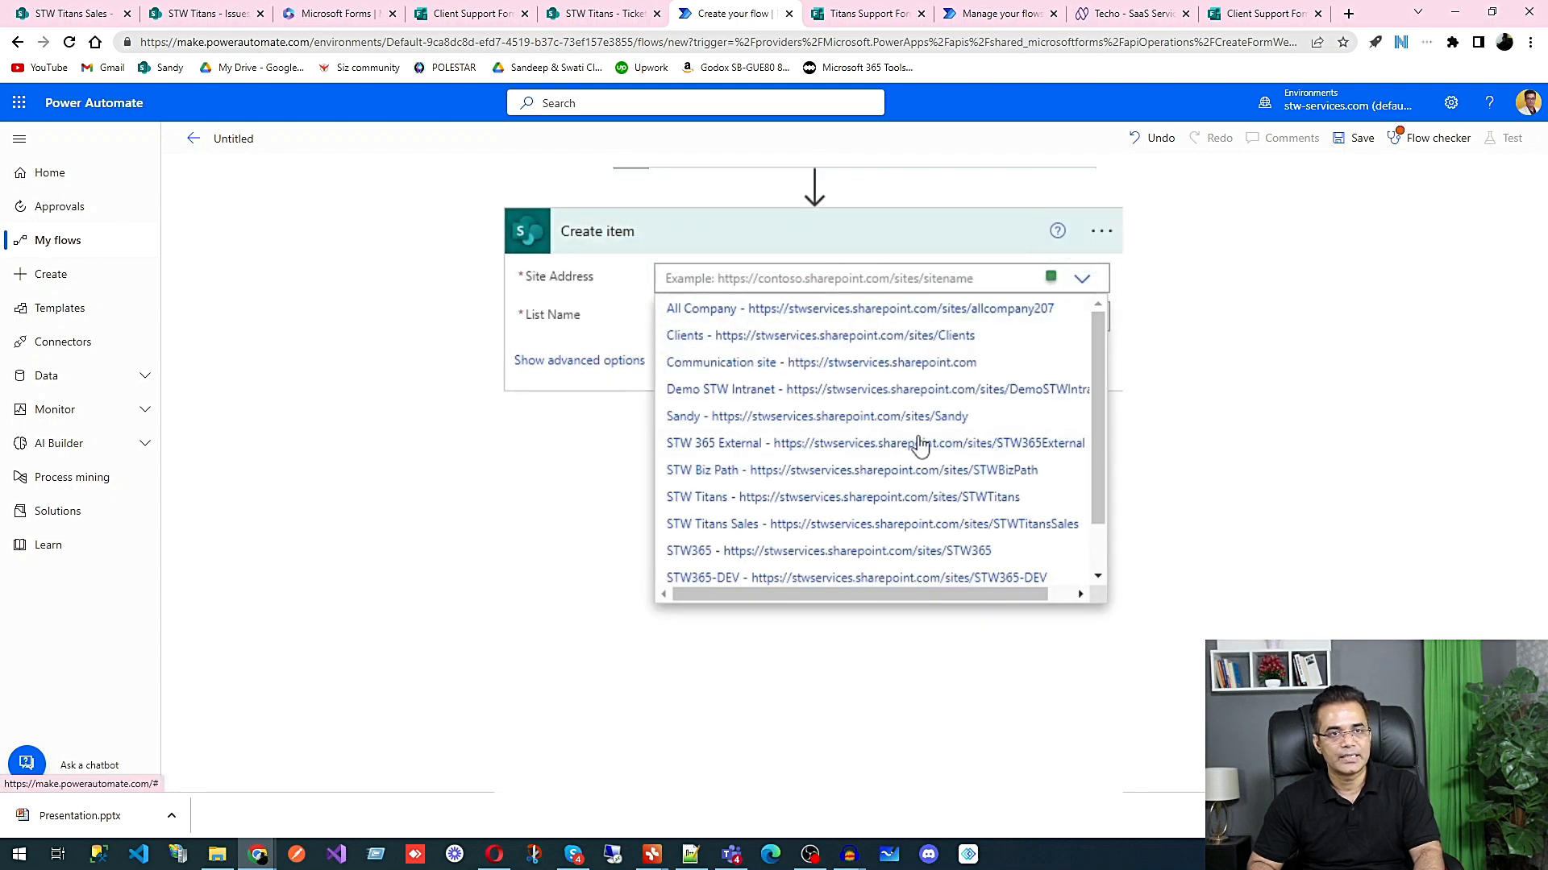
pyautogui.click(939, 497)
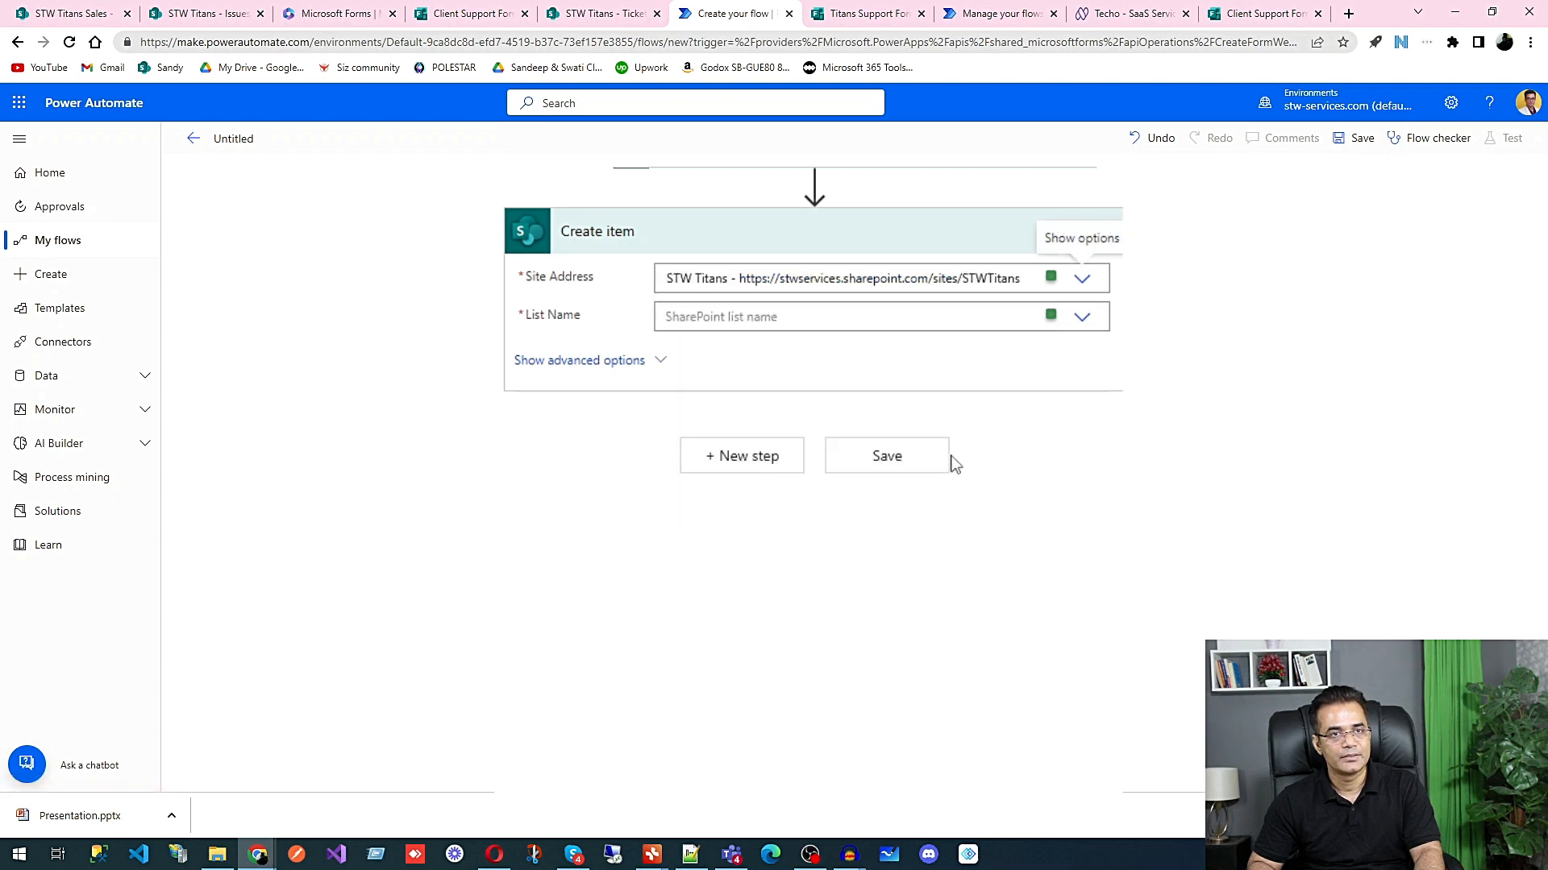
pyautogui.click(1083, 321)
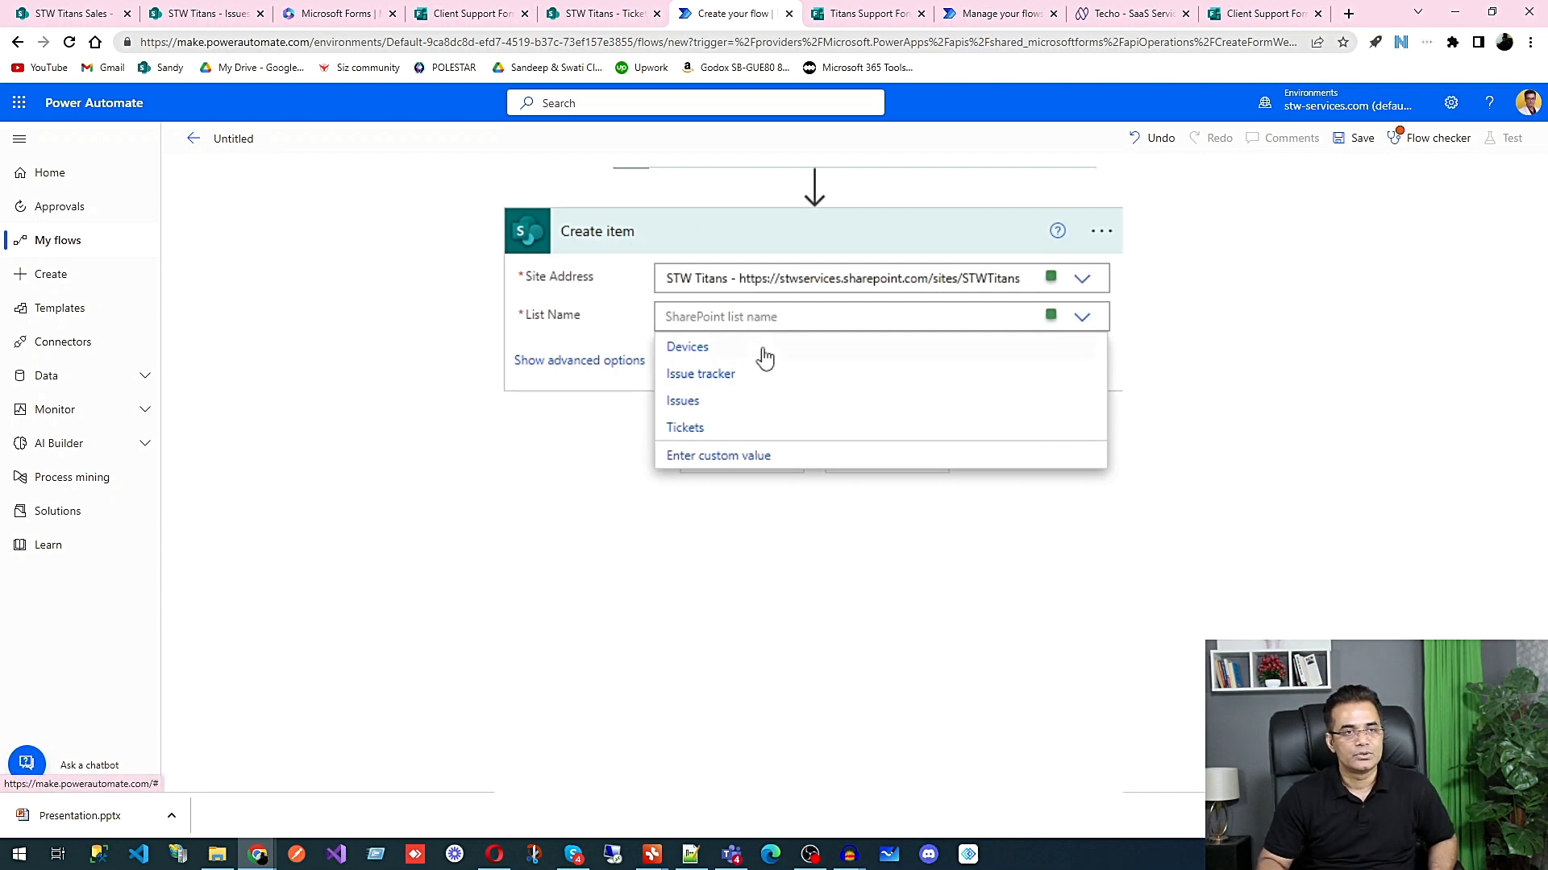
pyautogui.click(696, 411)
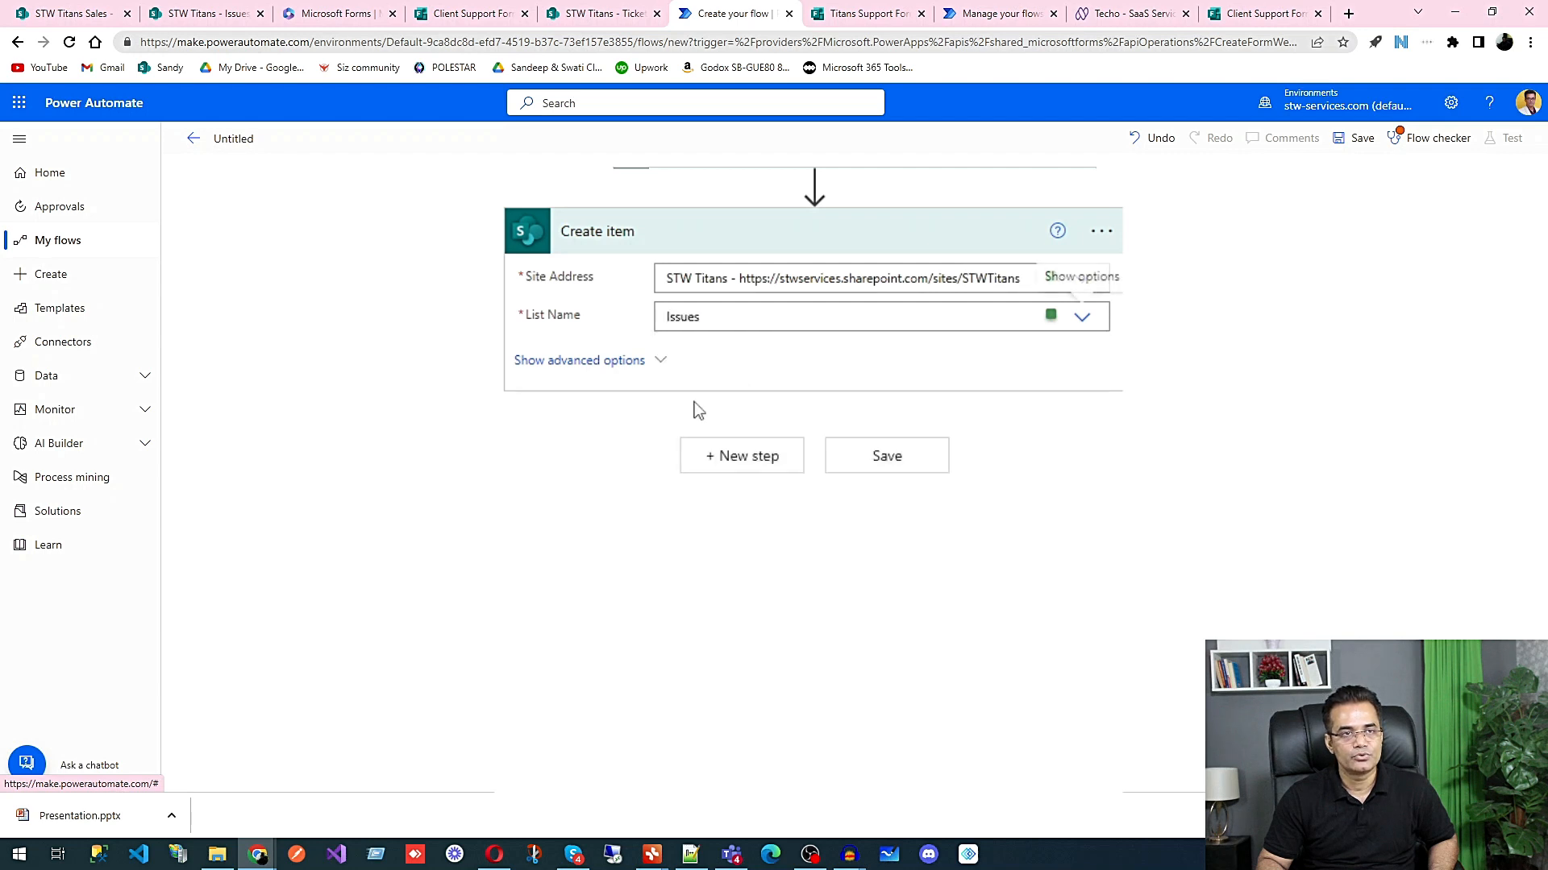
# Step: Show the advanced options and map Title to Full name, Email to Email address and Issue description to Issue Details
pyautogui.click(657, 367)
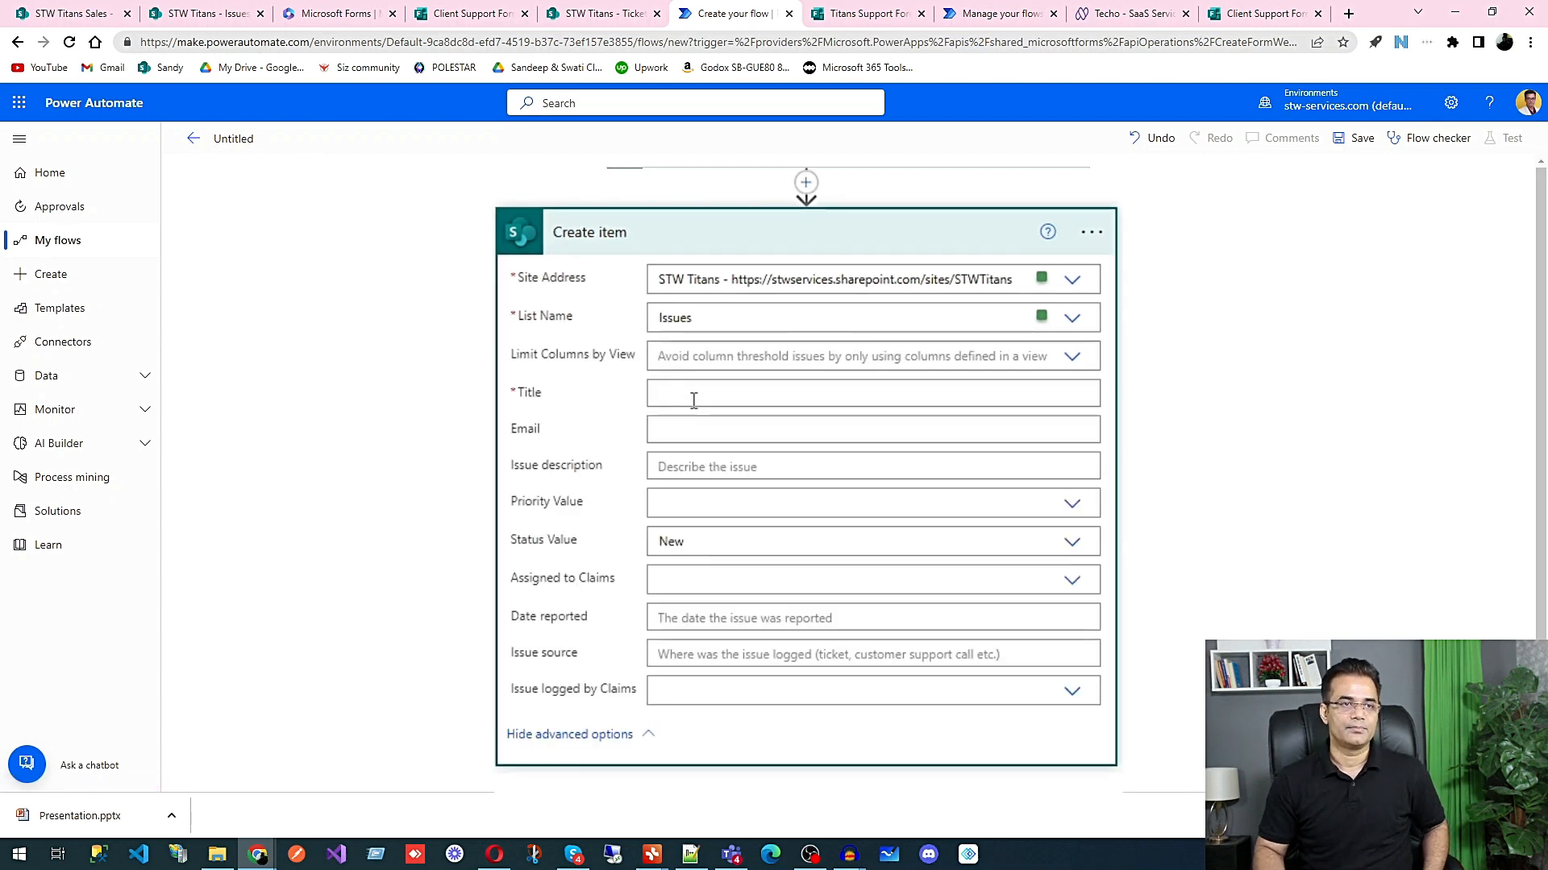
pyautogui.click(693, 400)
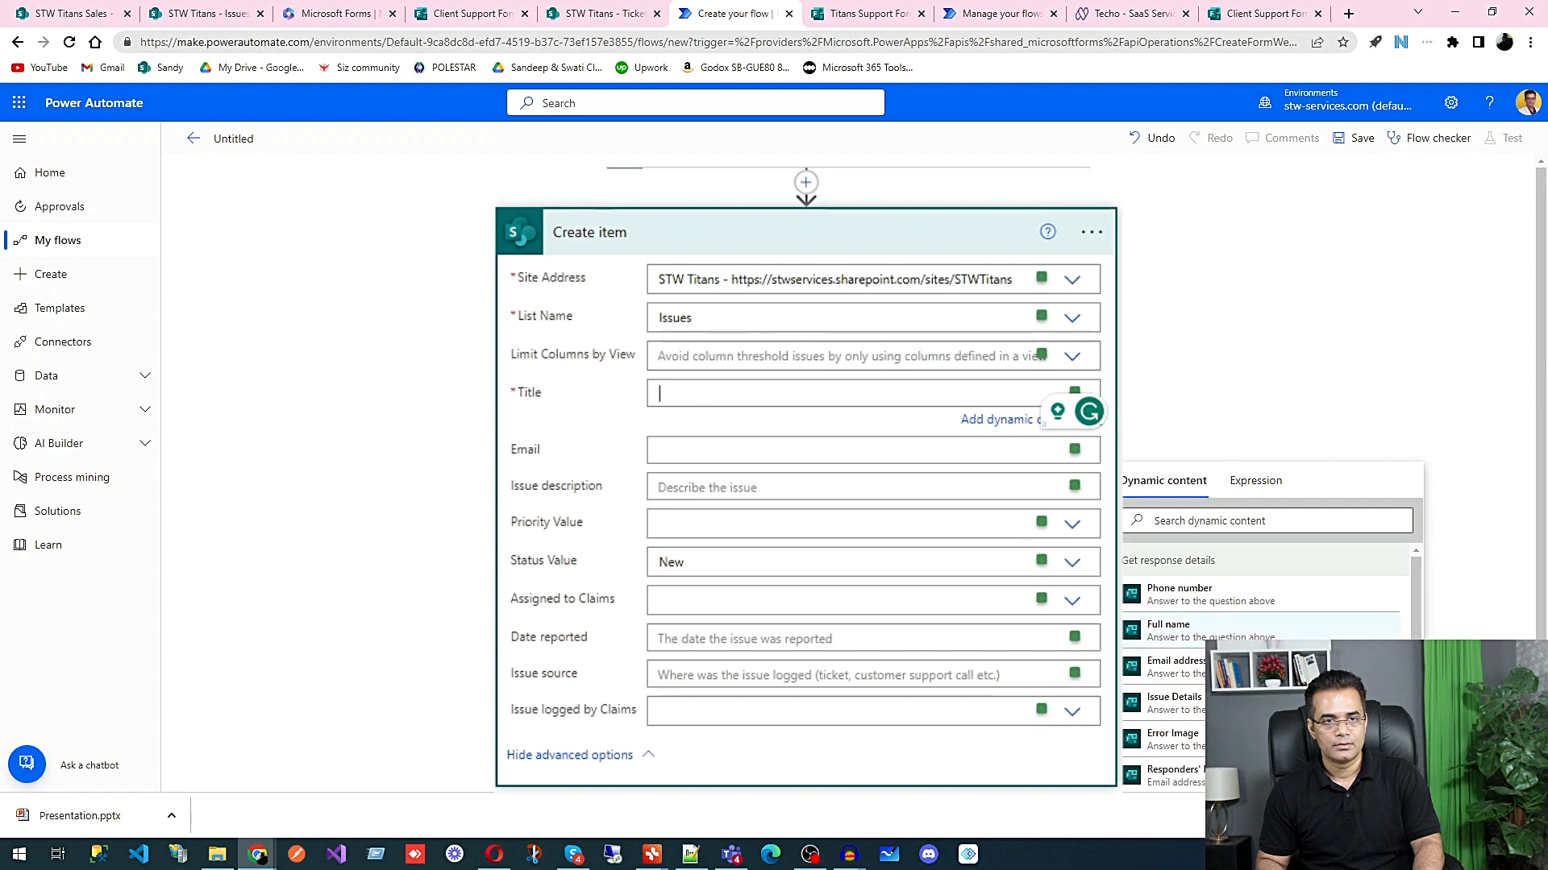
pyautogui.click(1168, 628)
pyautogui.click(725, 453)
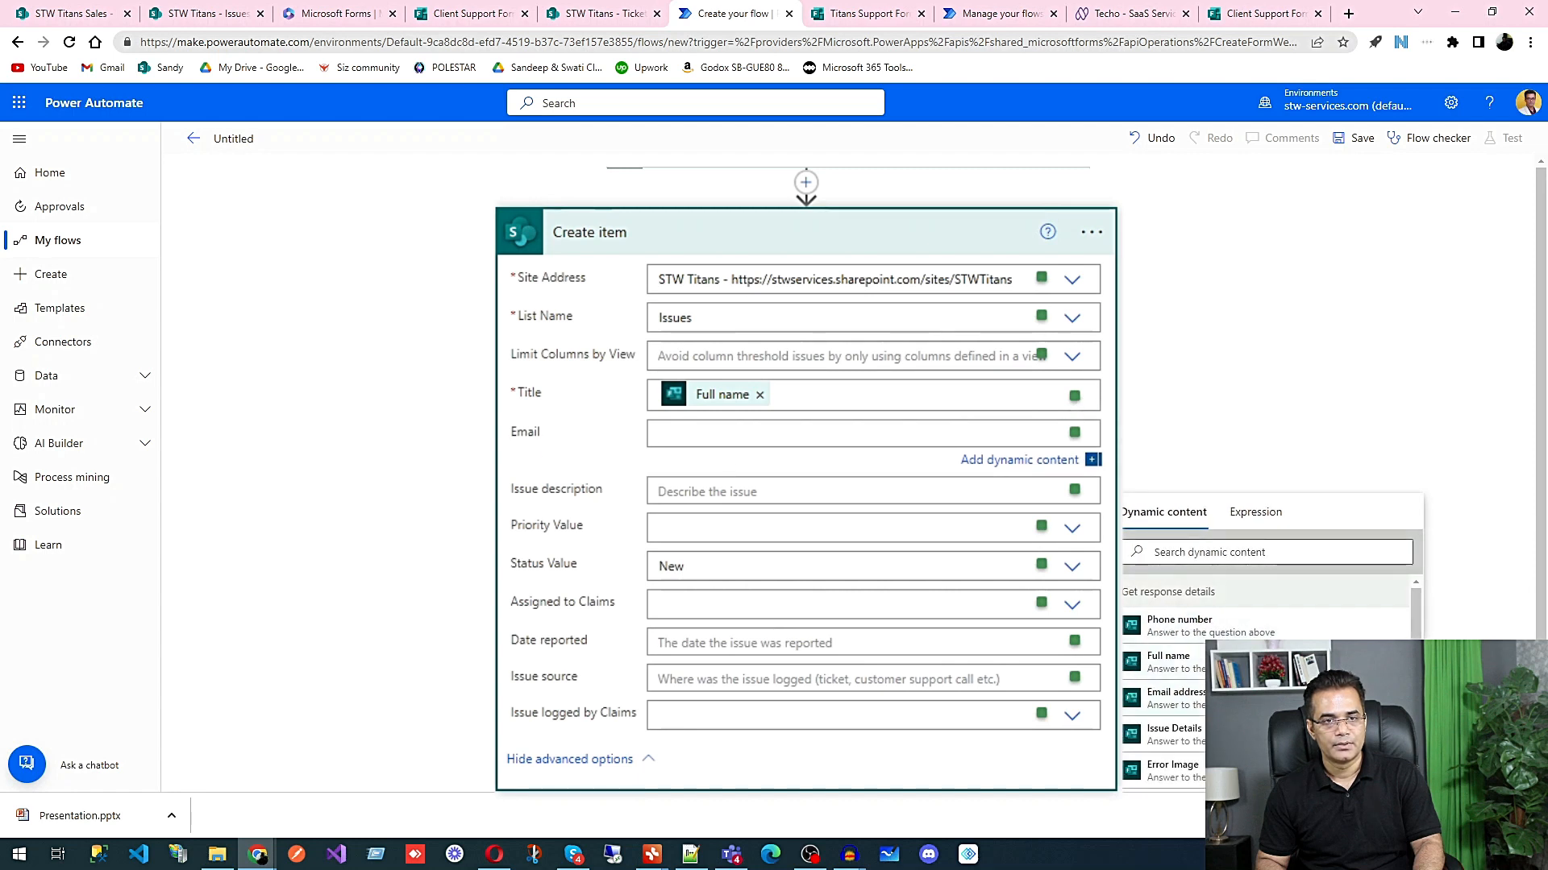
pyautogui.click(1175, 696)
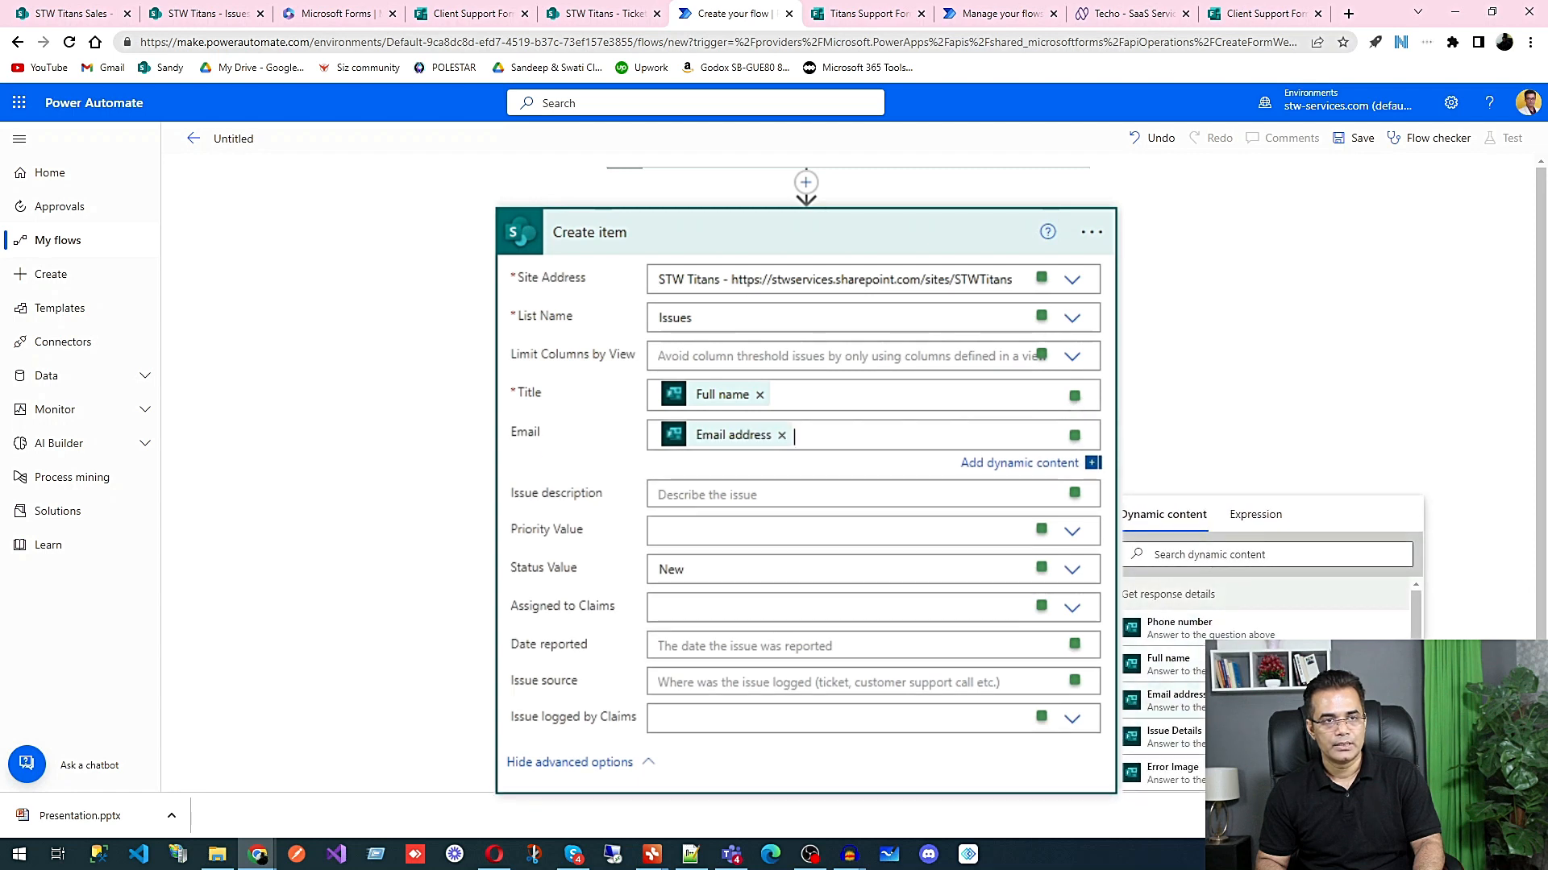
pyautogui.click(682, 494)
pyautogui.scroll(-1, 1173, 722)
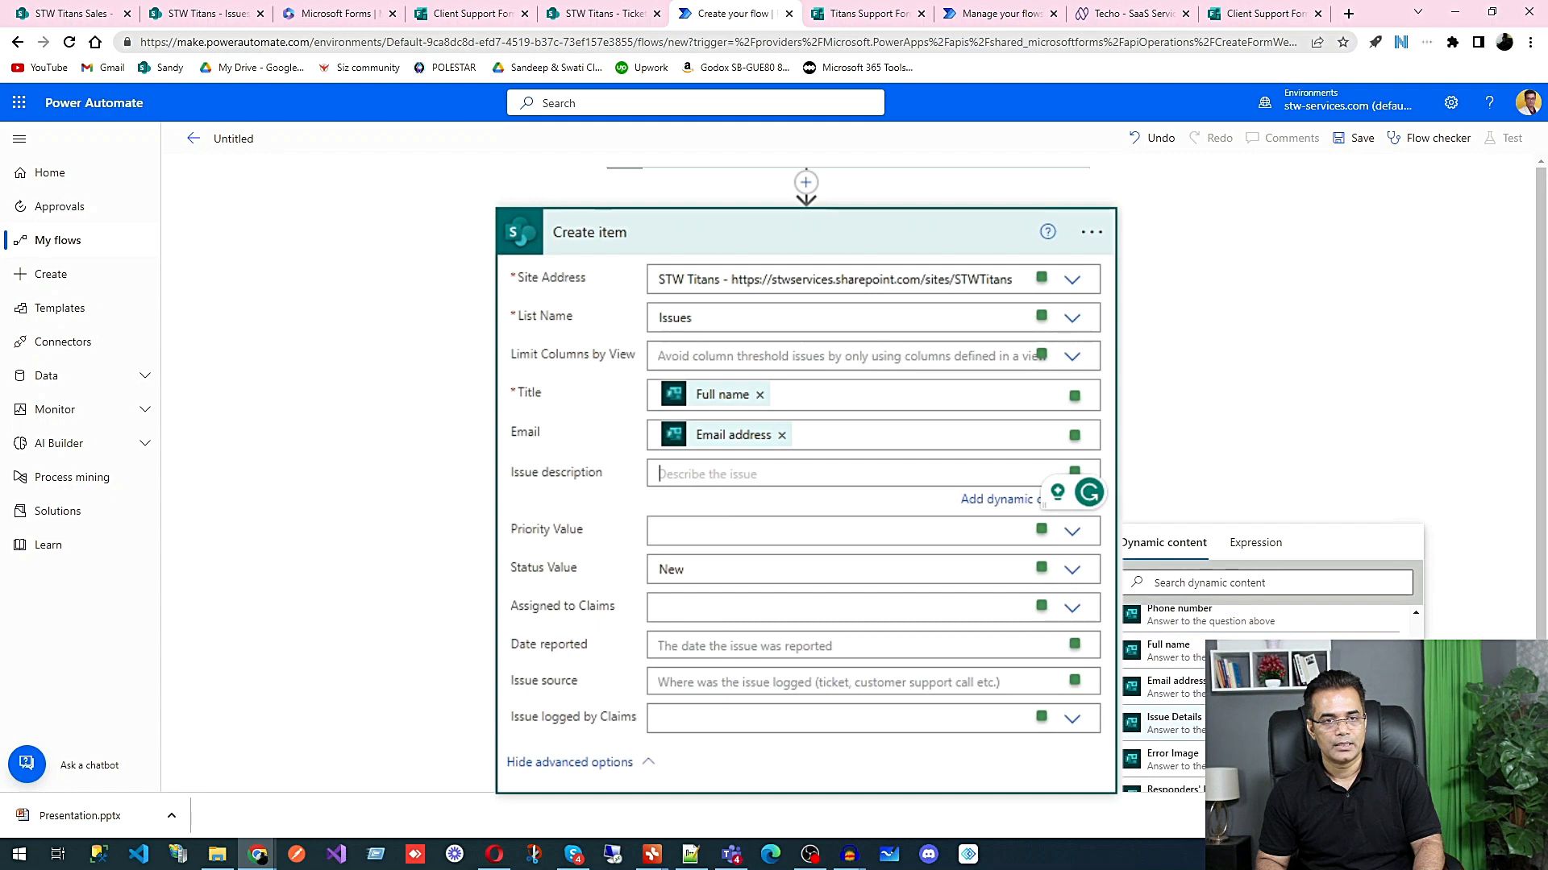
pyautogui.click(1173, 723)
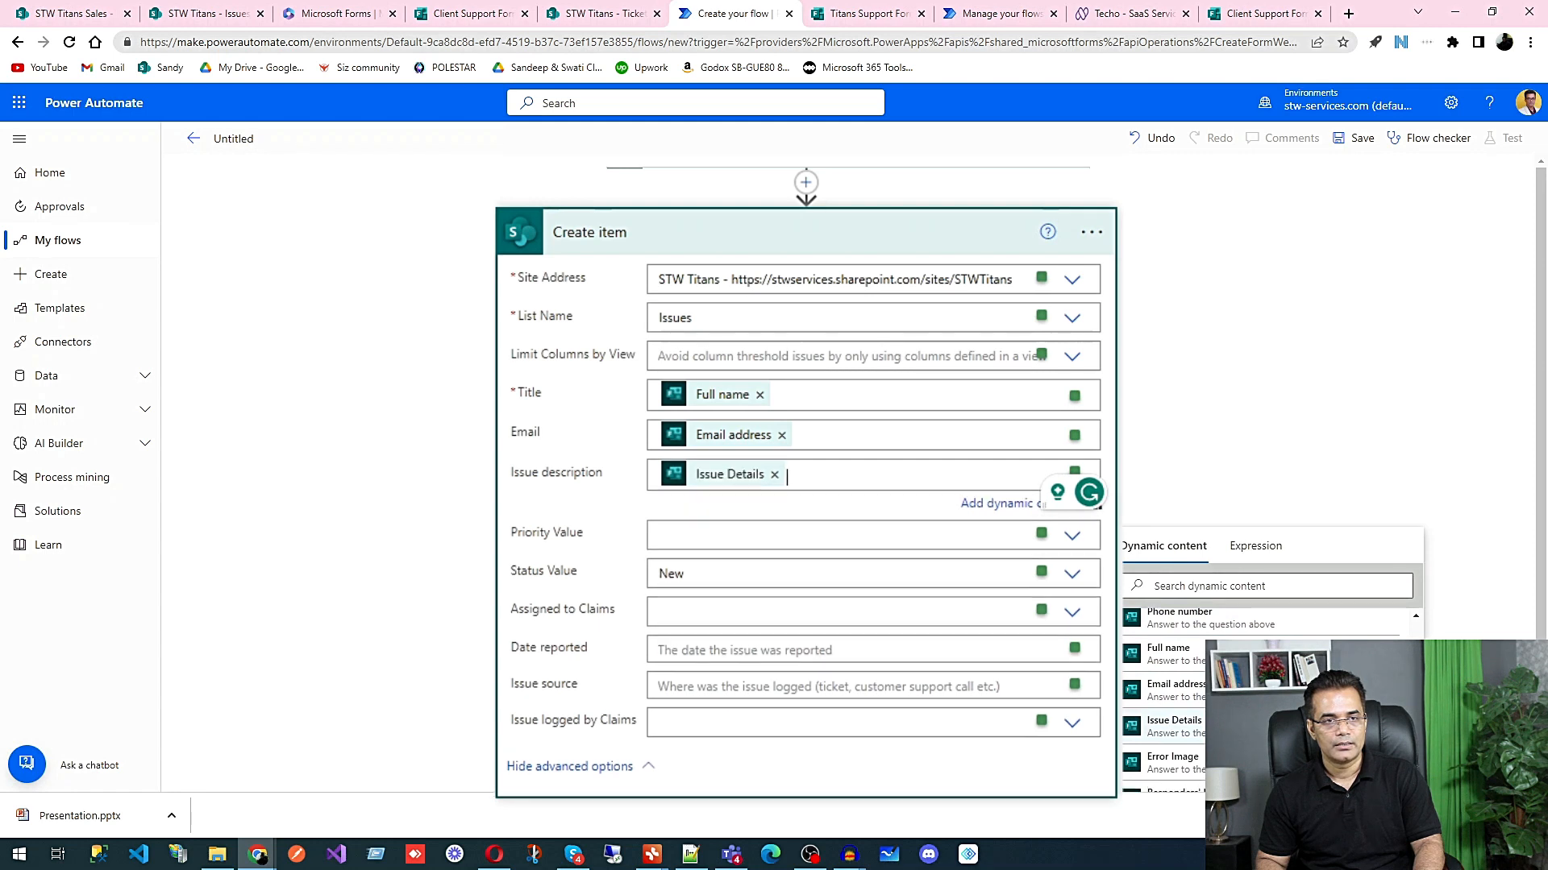
# Step: Set the Priority Value to High and choose the responsible team member for Assigned to Claims
pyautogui.click(658, 530)
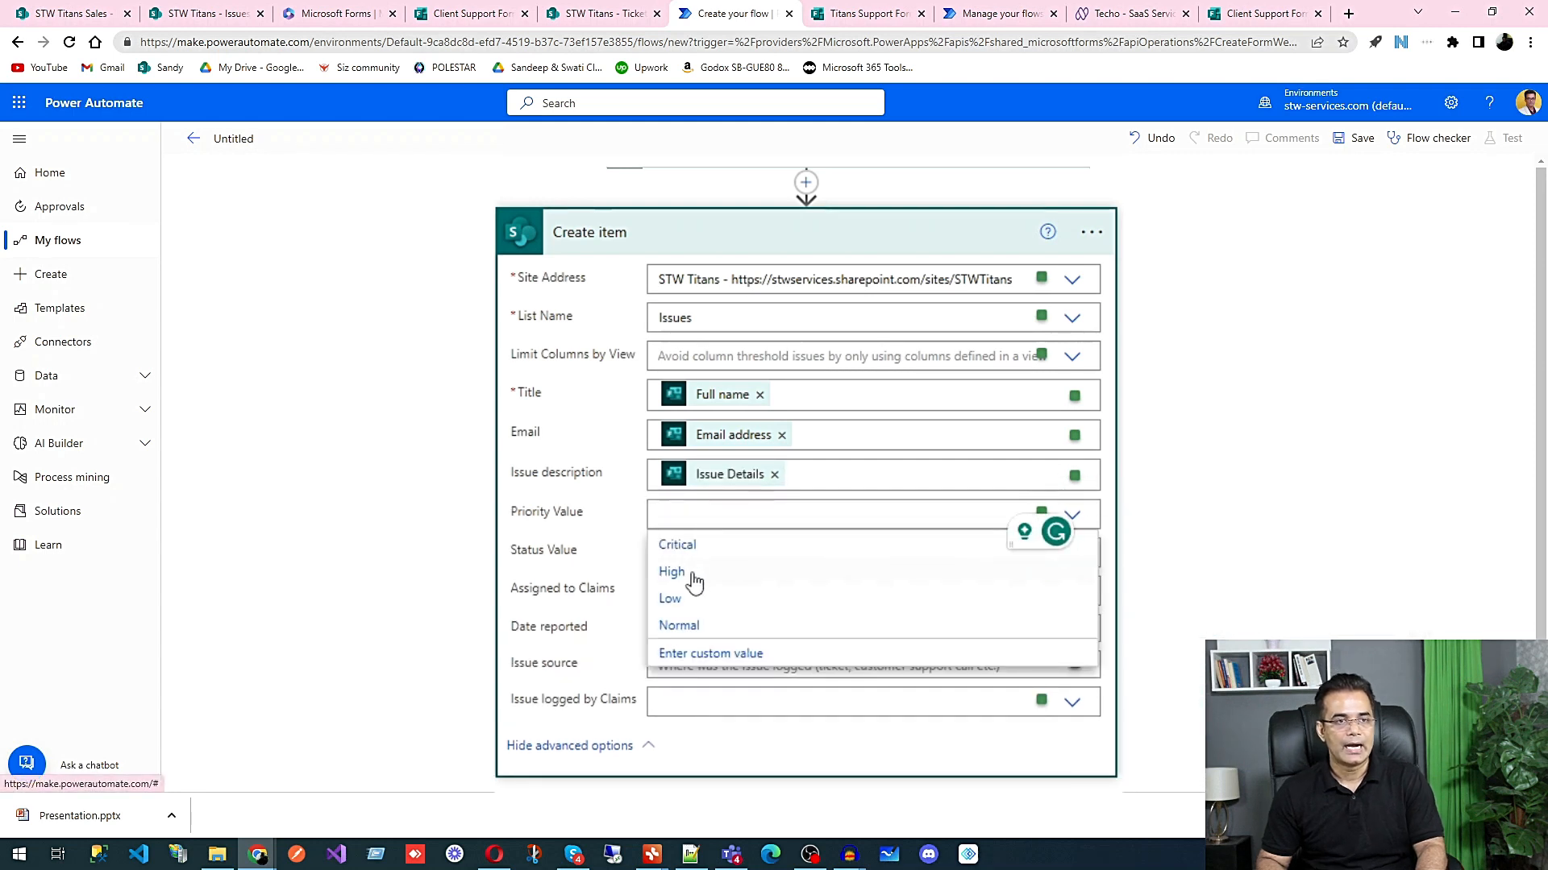
pyautogui.click(695, 580)
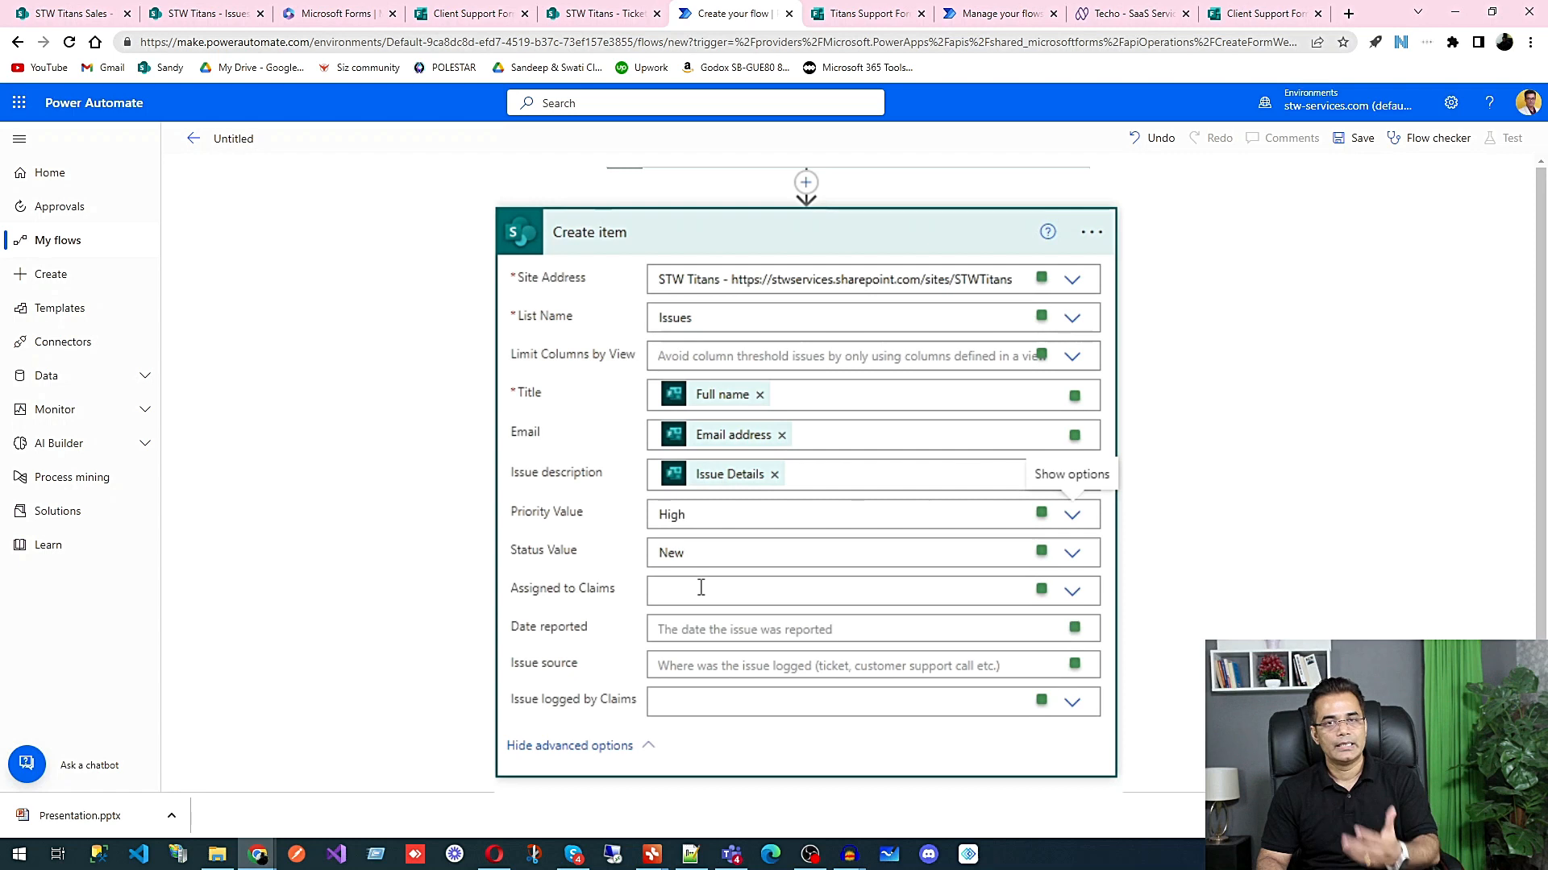
pyautogui.click(700, 588)
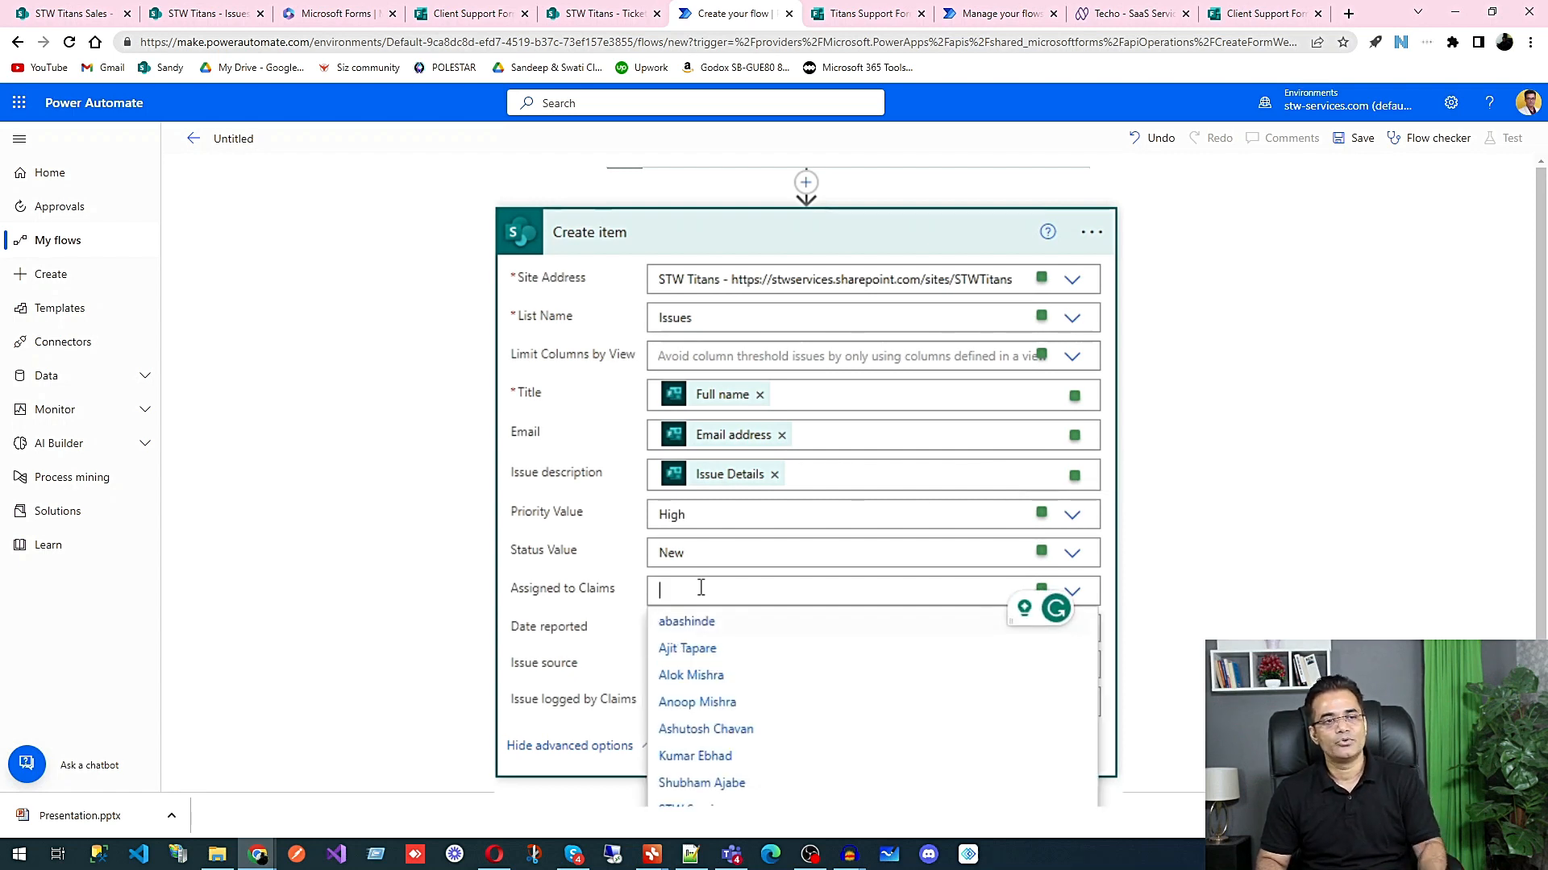
pyautogui.click(709, 714)
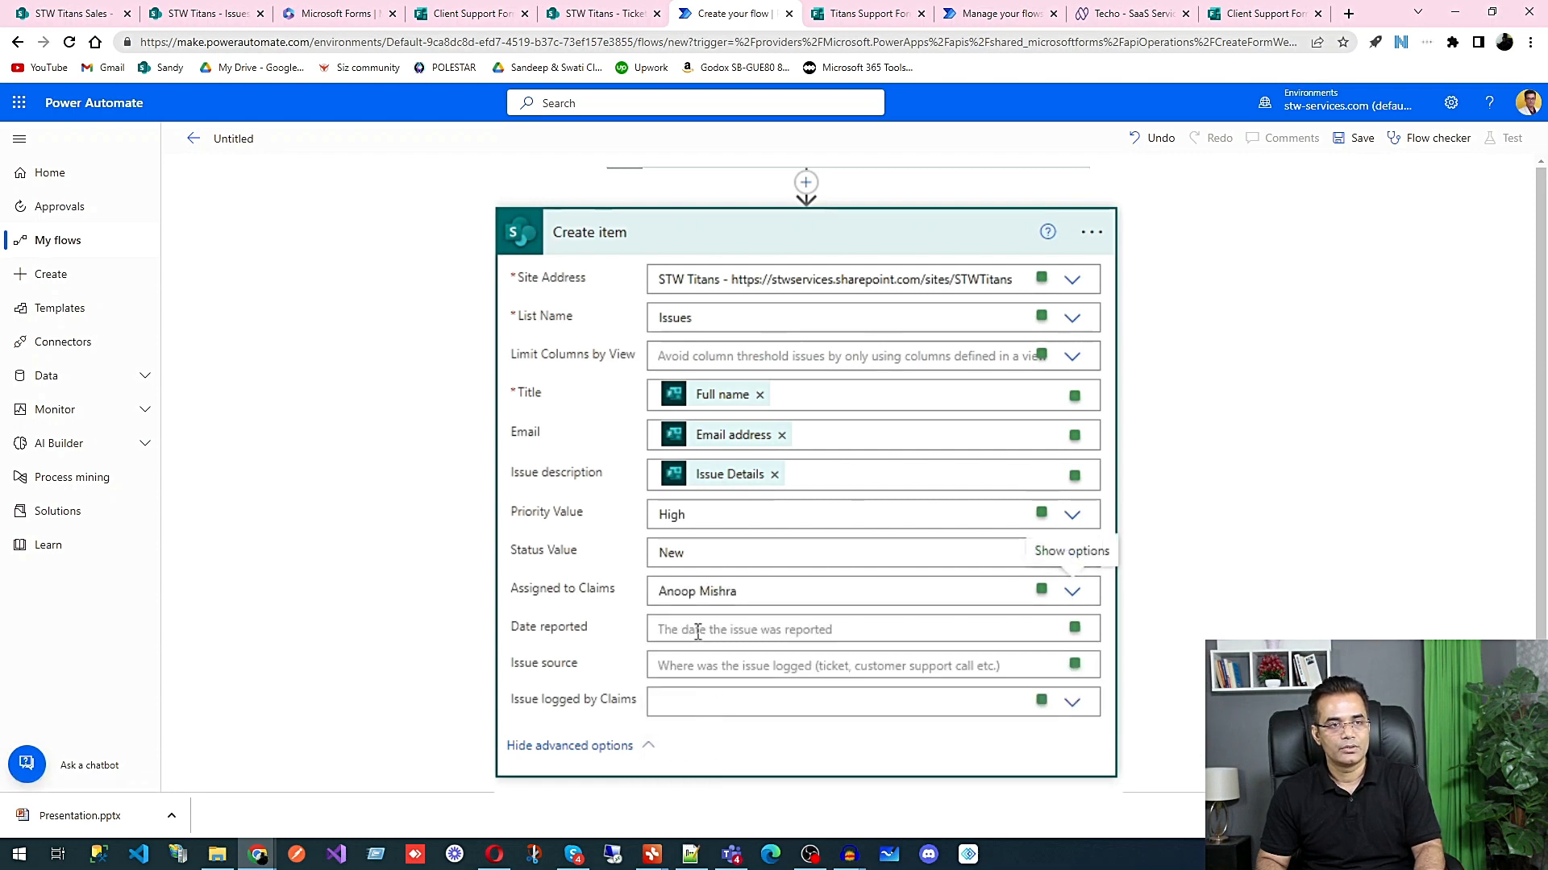
# Step: Map Date reported to the form response's Submission time and leave Issue source empty
pyautogui.click(1172, 777)
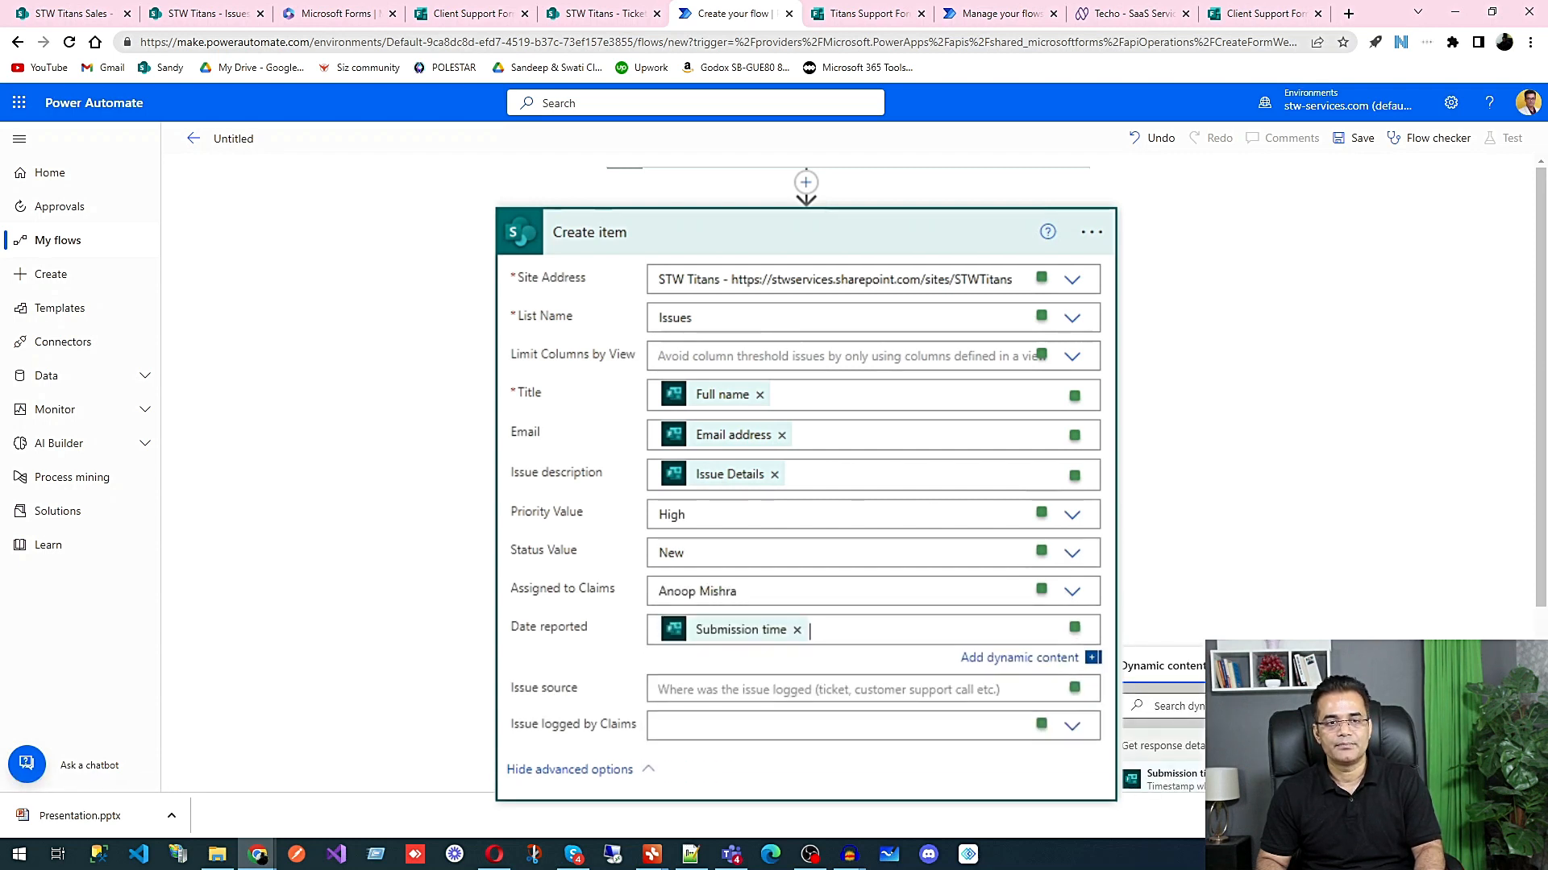
pyautogui.click(1209, 500)
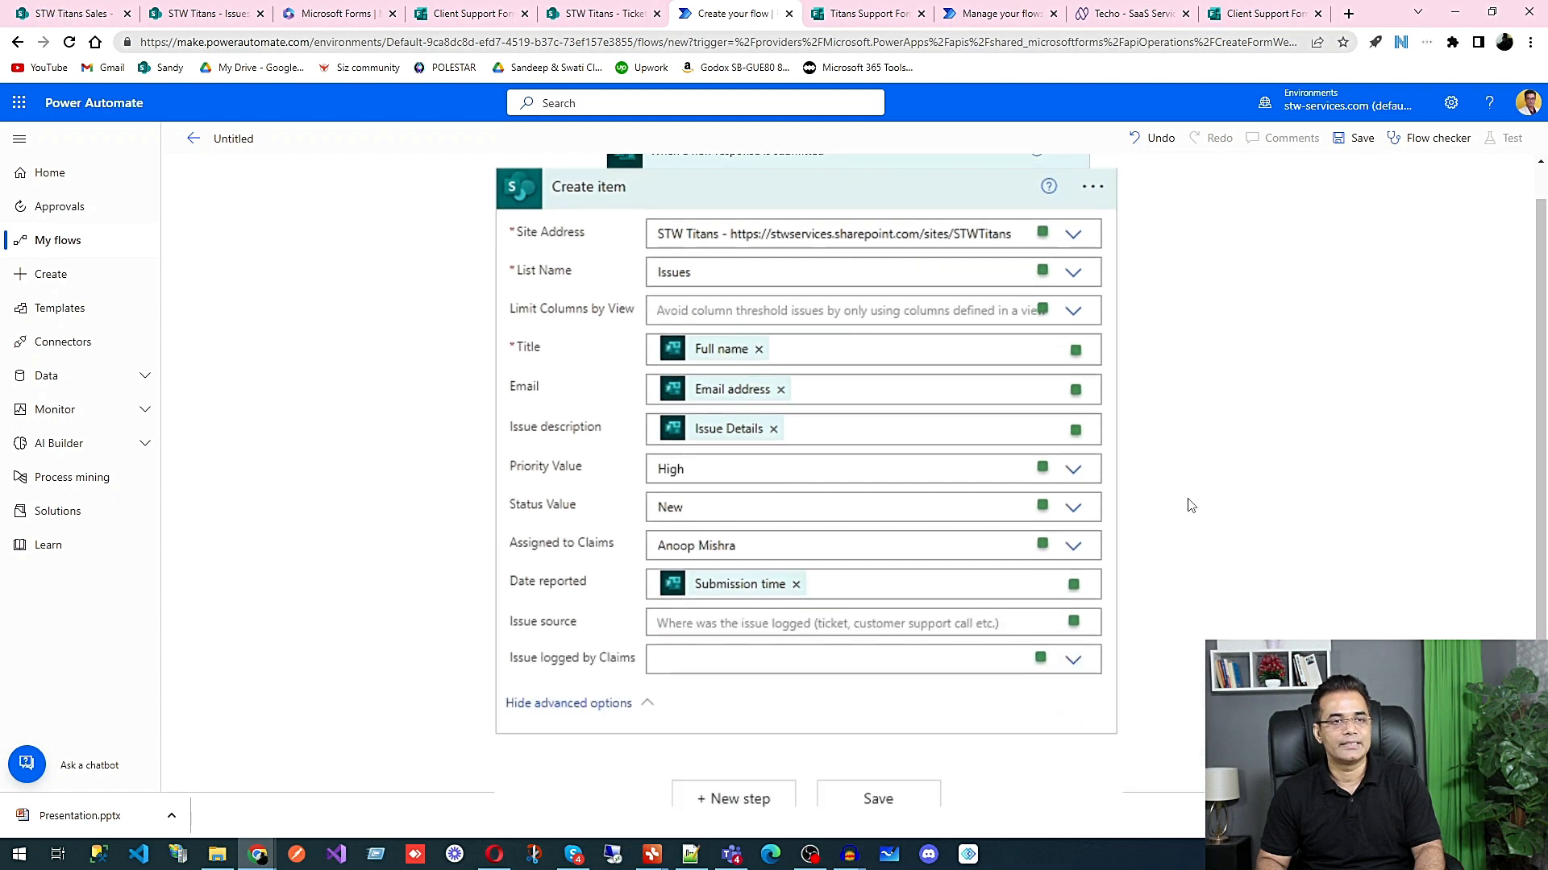
pyautogui.click(733, 626)
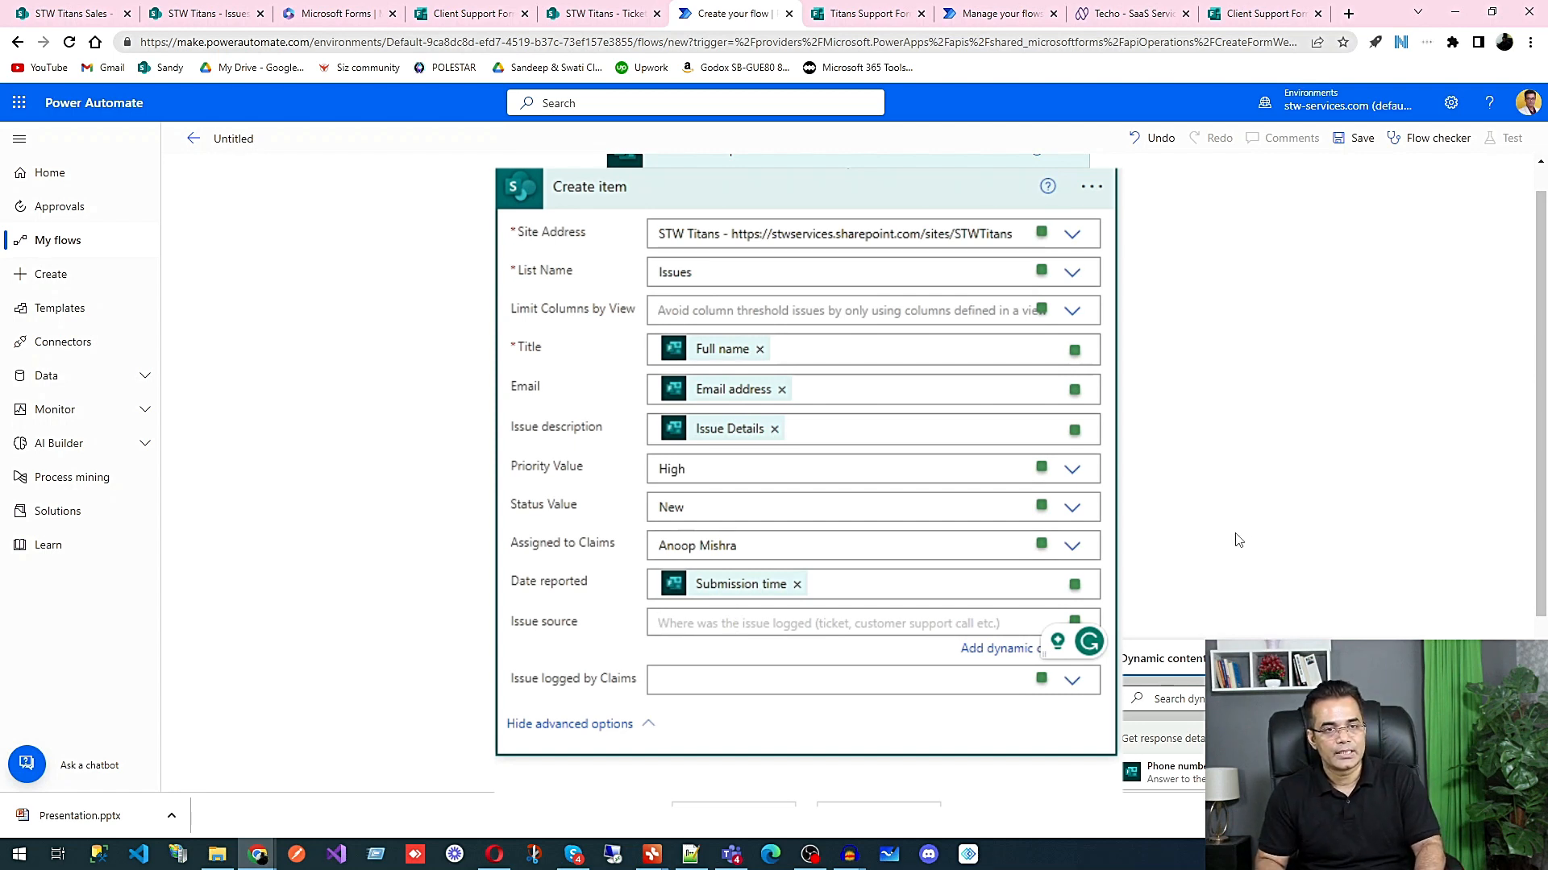
pyautogui.click(1256, 516)
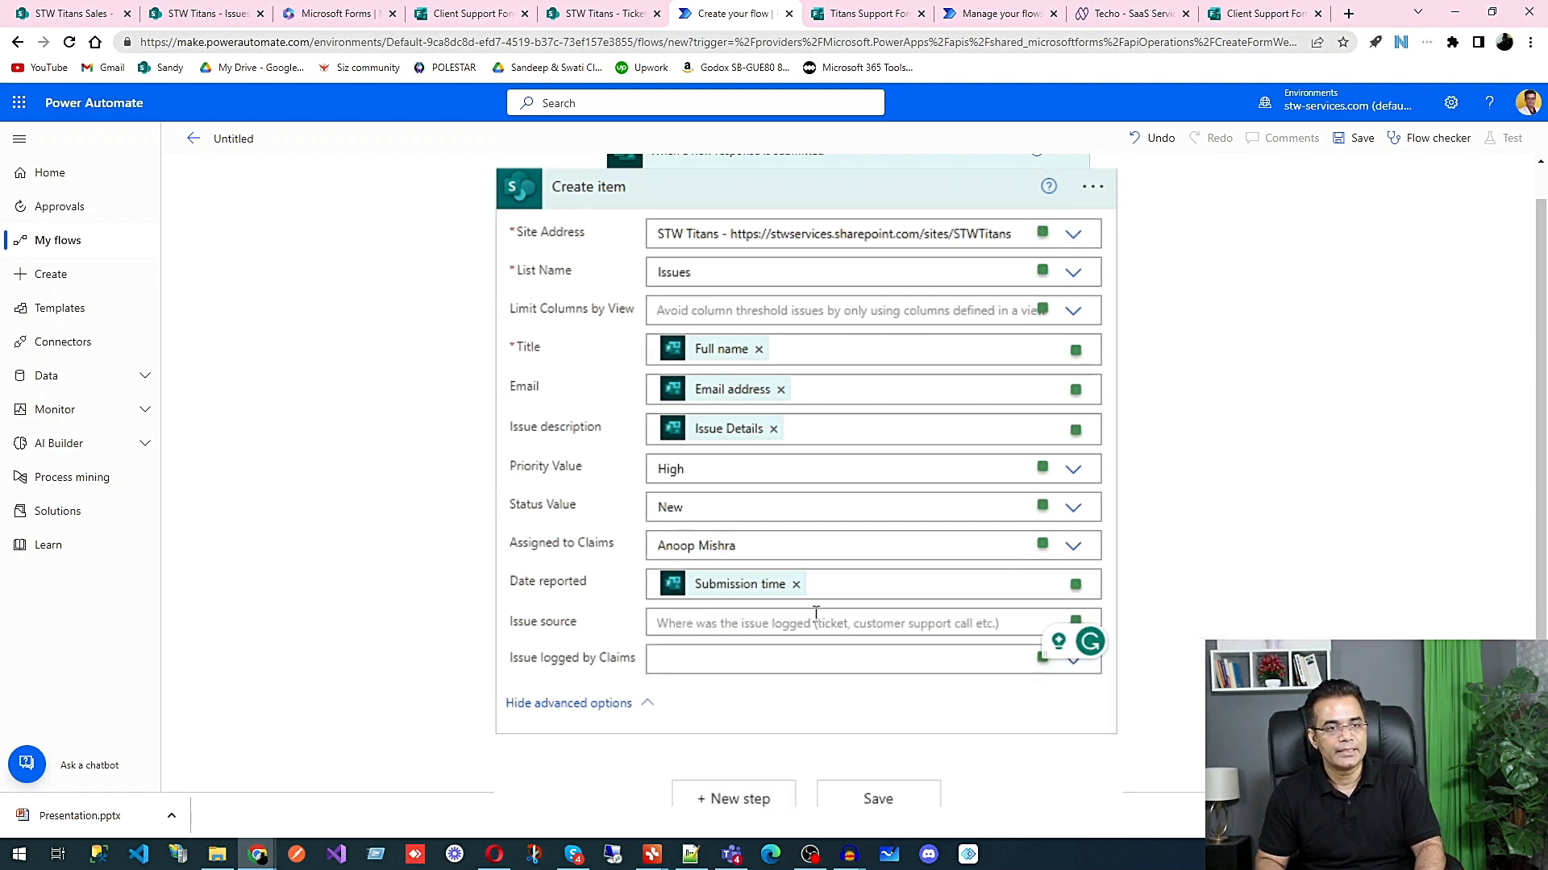
# Step: Add an Apply to each control as a new step after the Create item action
pyautogui.click(729, 798)
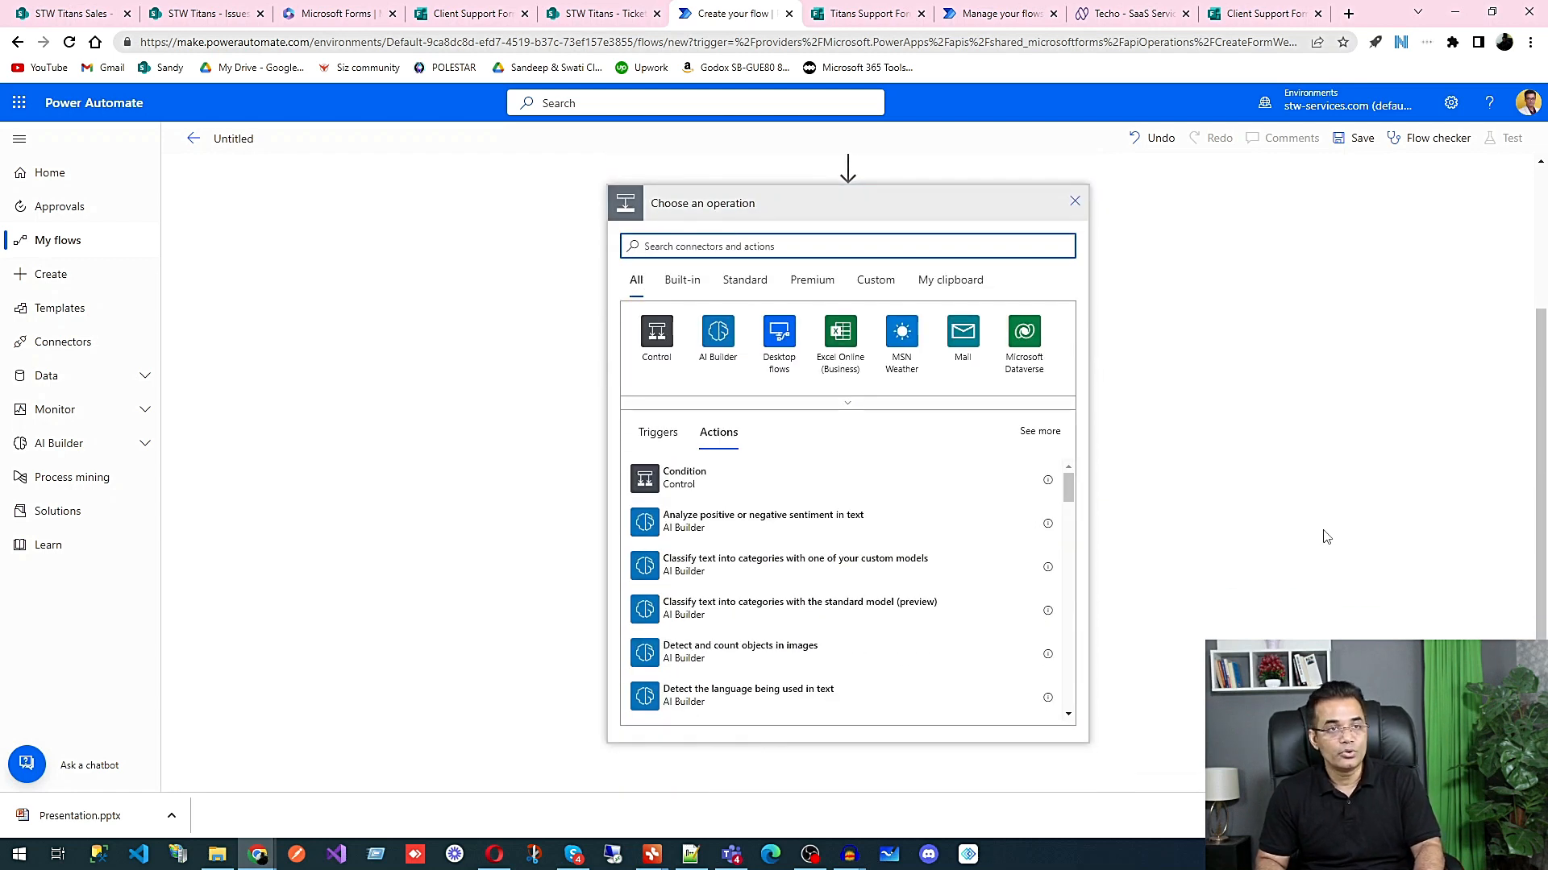
pyautogui.scroll(3, 913, 514)
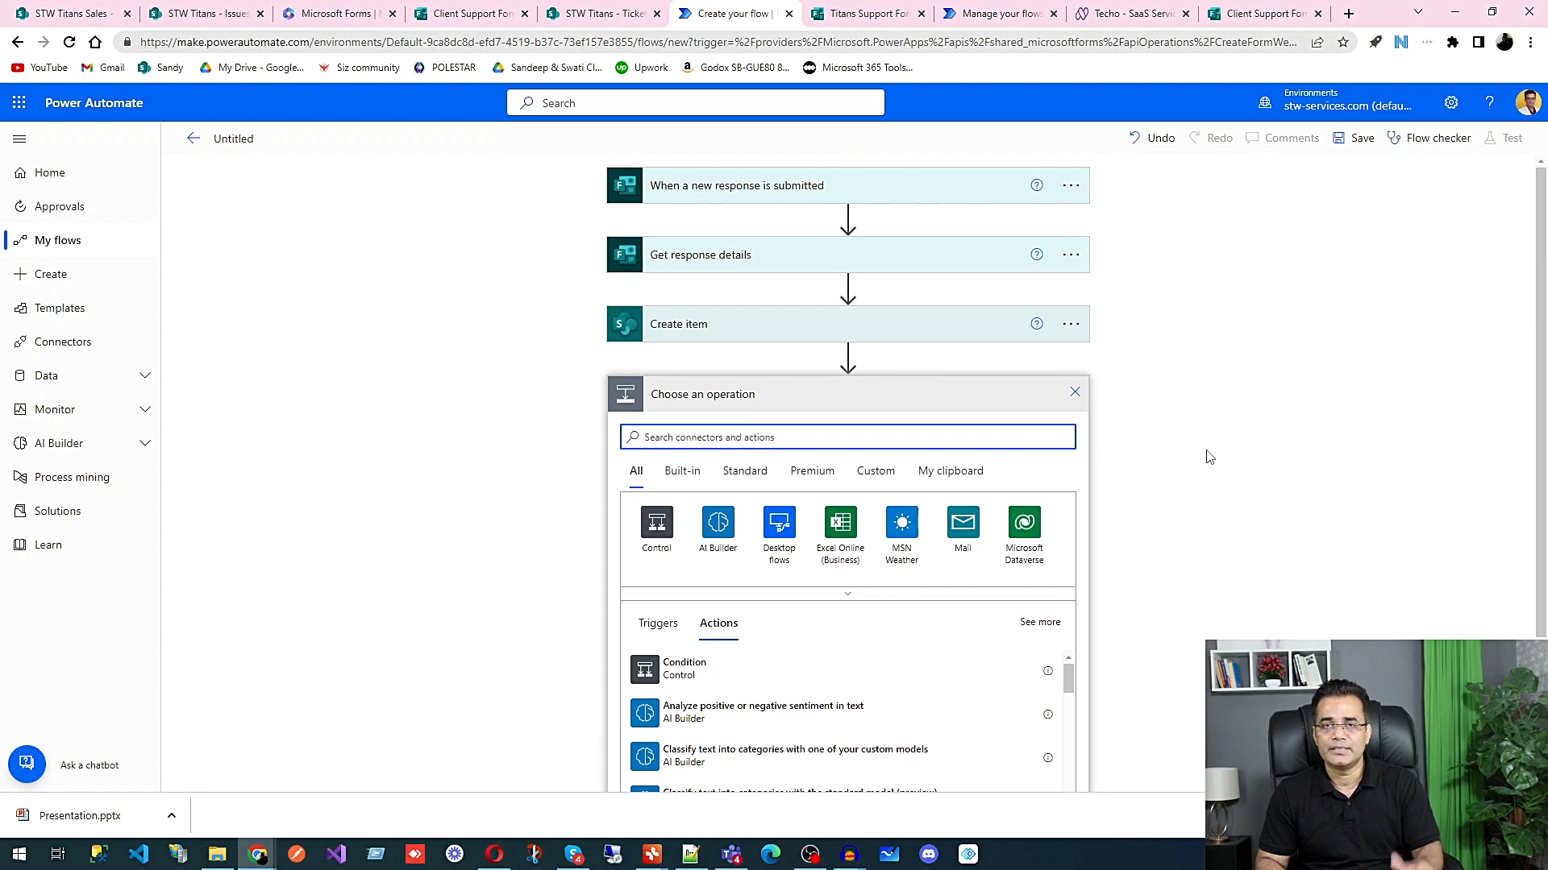
pyautogui.write('apply')
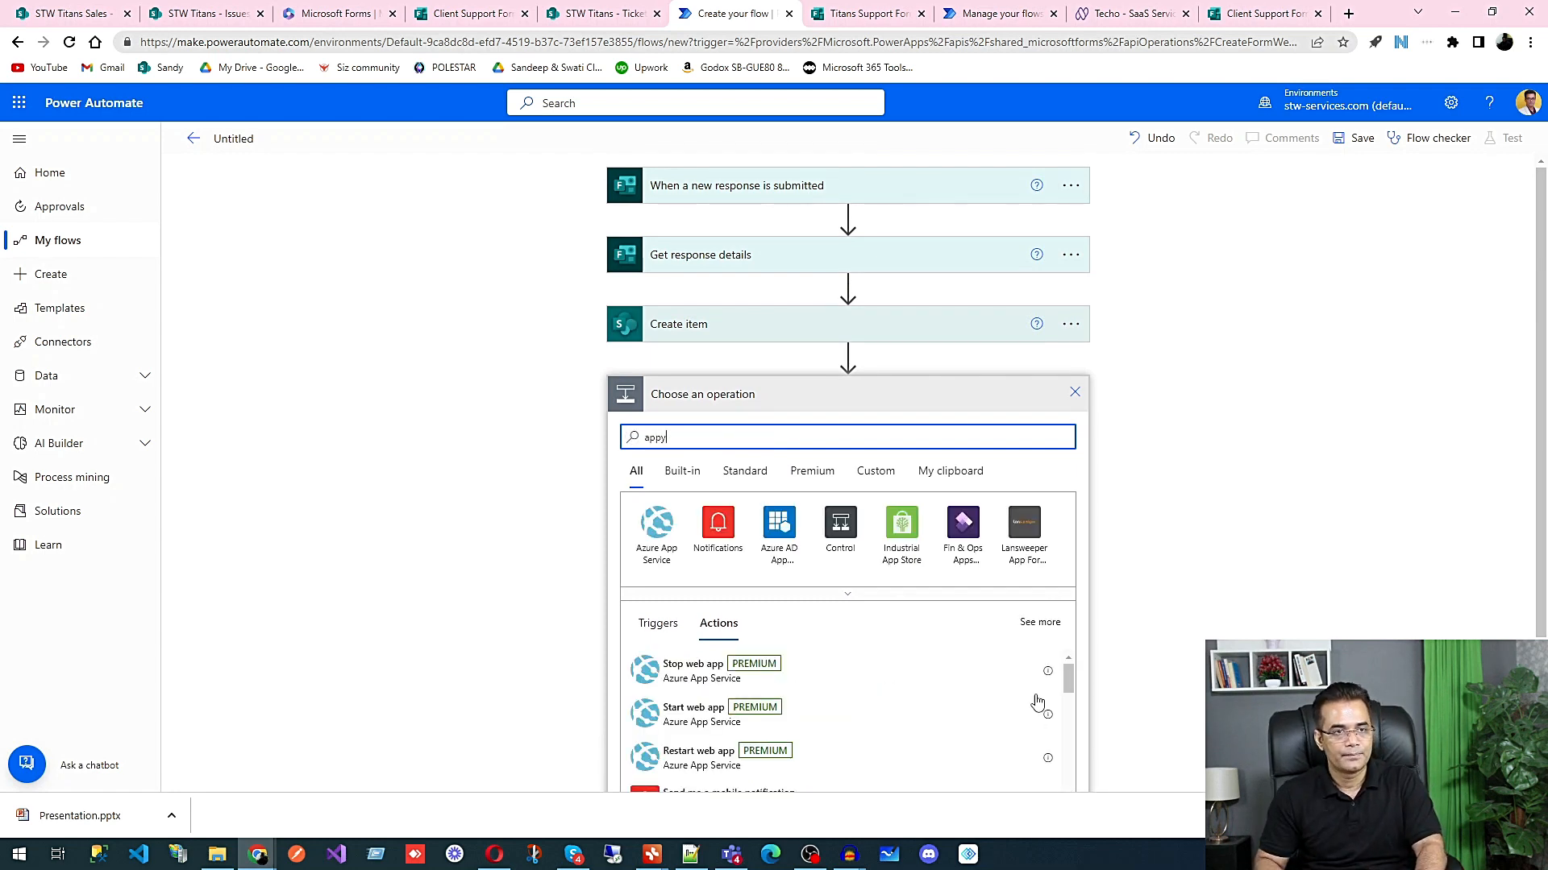
pyautogui.write('to')
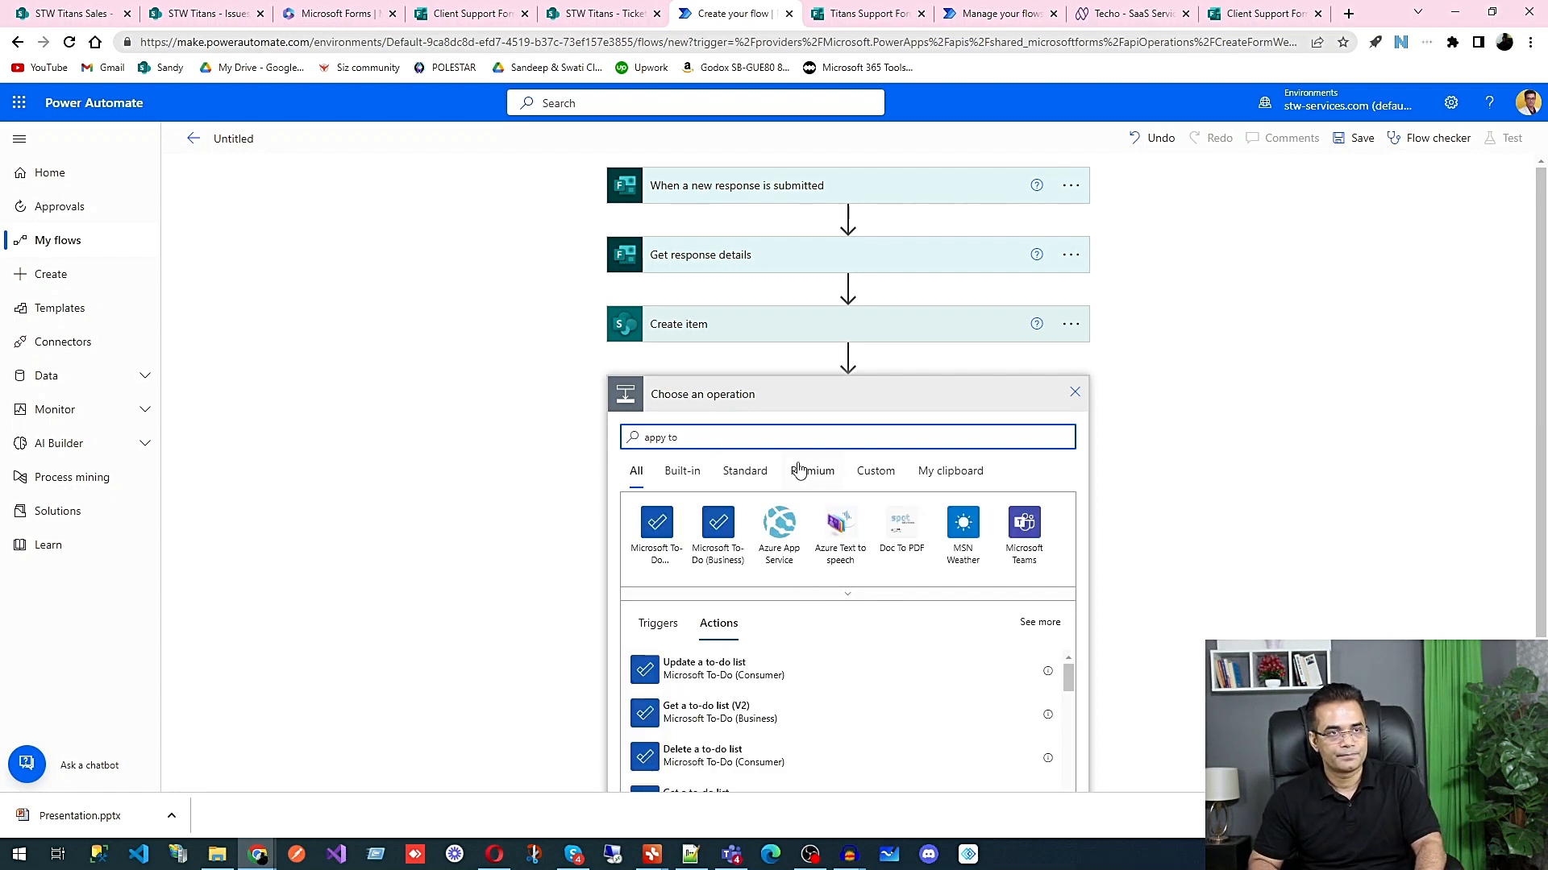
pyautogui.click(658, 438)
pyautogui.write('l')
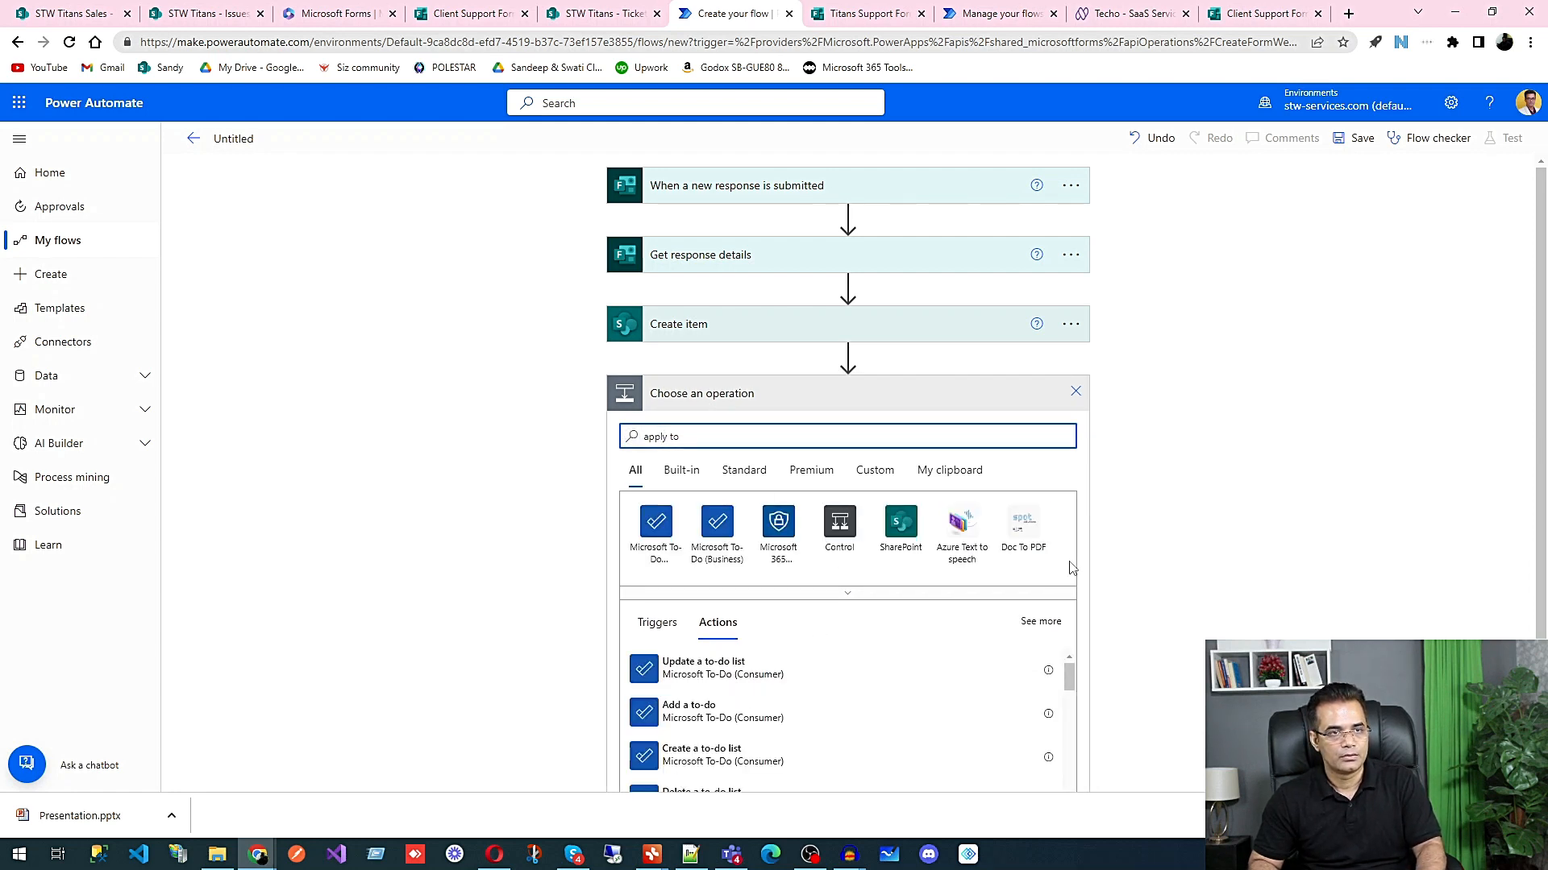
pyautogui.click(800, 438)
pyautogui.write('each')
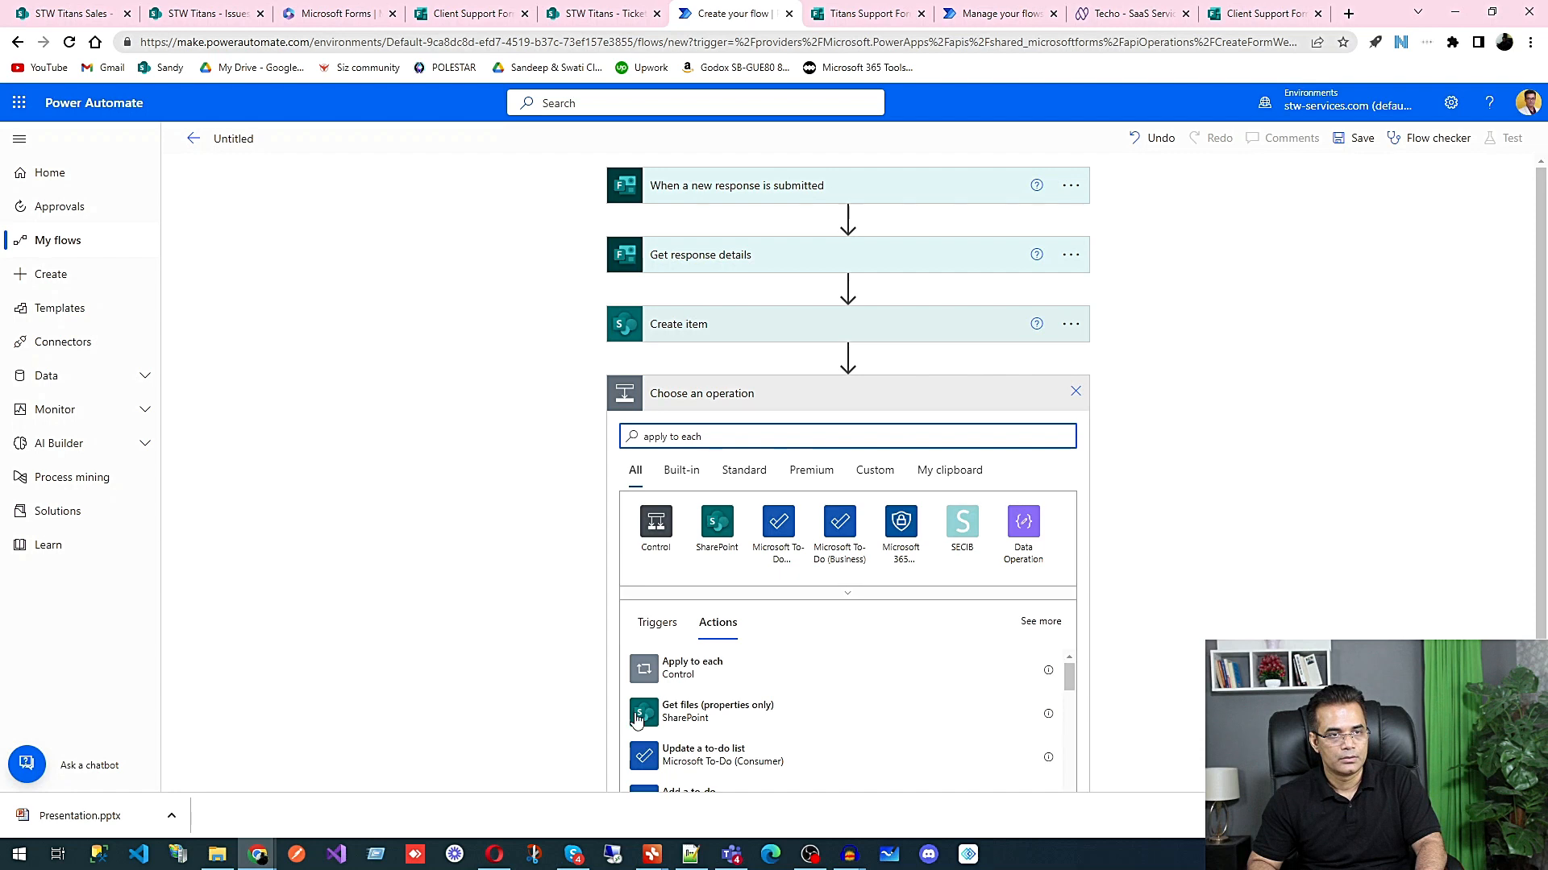
pyautogui.click(687, 665)
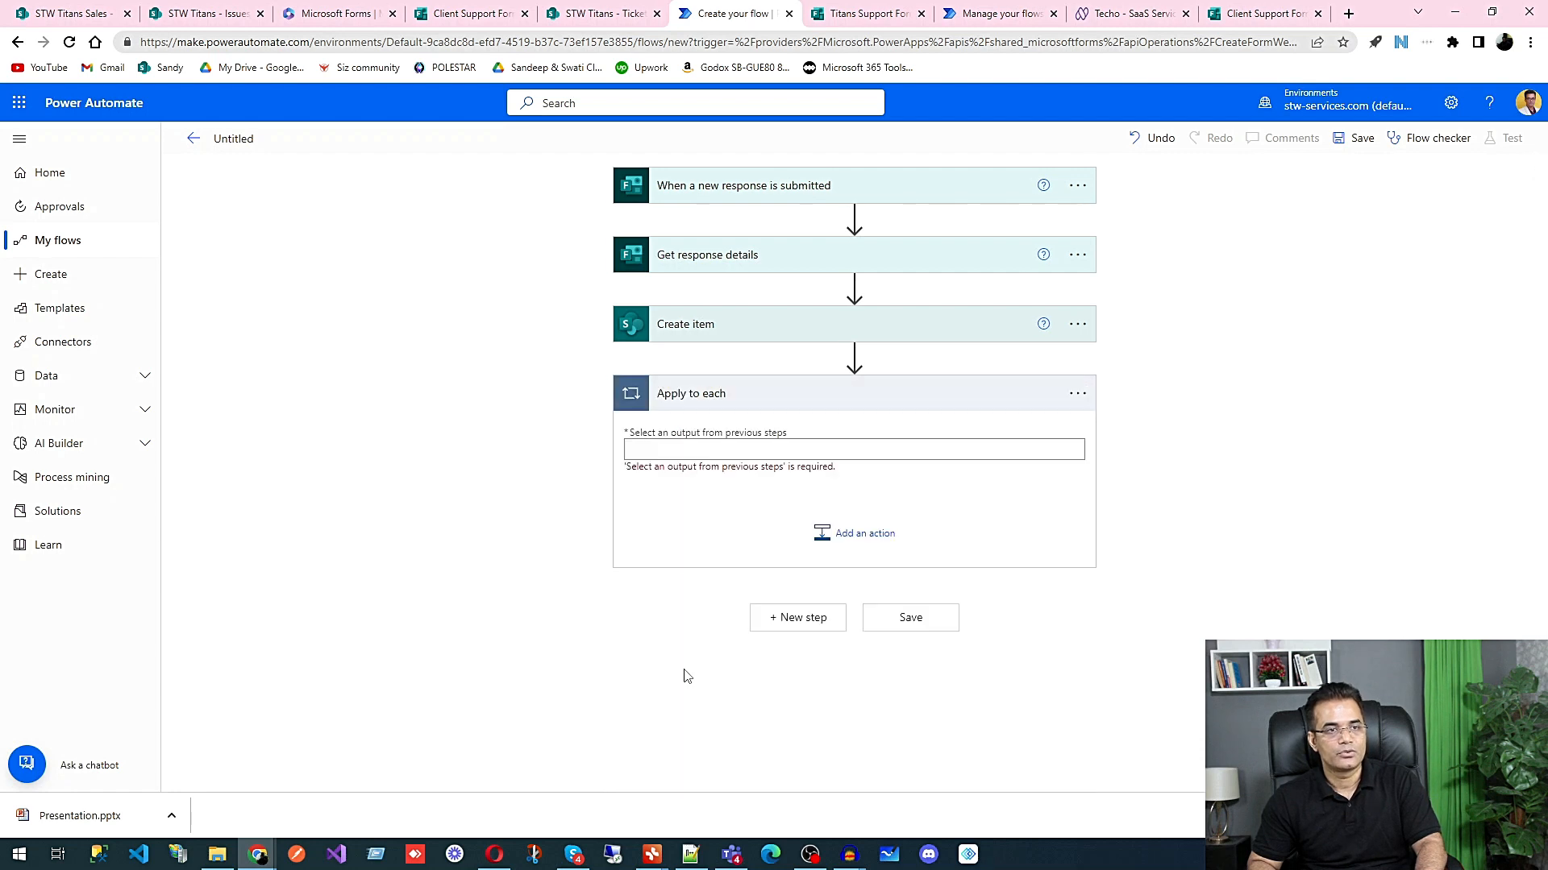
# Step: Set the Apply to each input to a json() expression wrapping the Error Image answer from Get response details
pyautogui.click(763, 449)
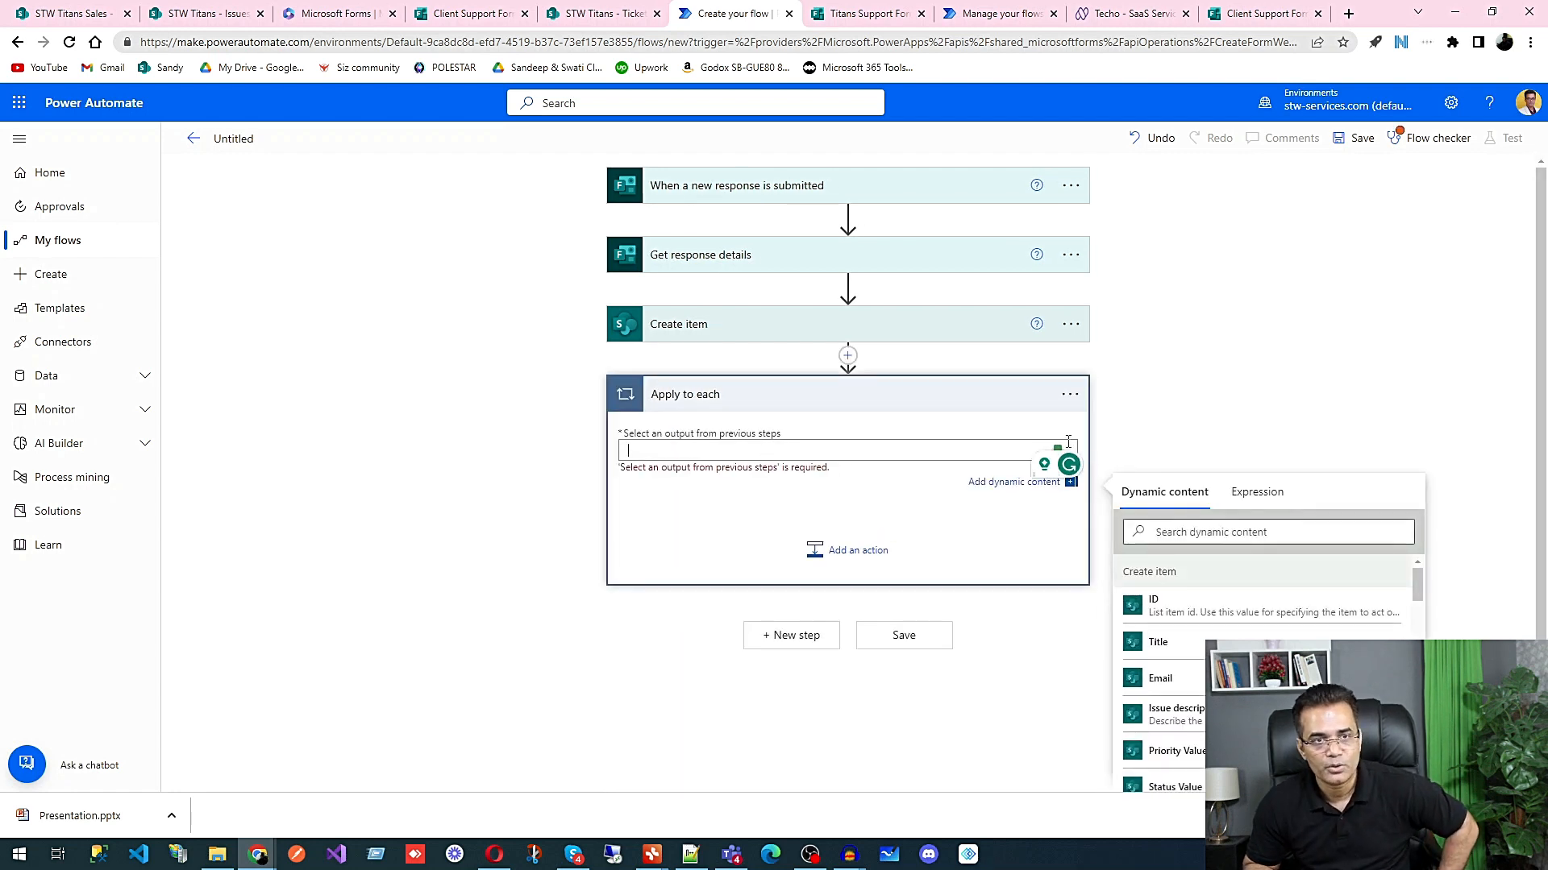
pyautogui.click(1254, 492)
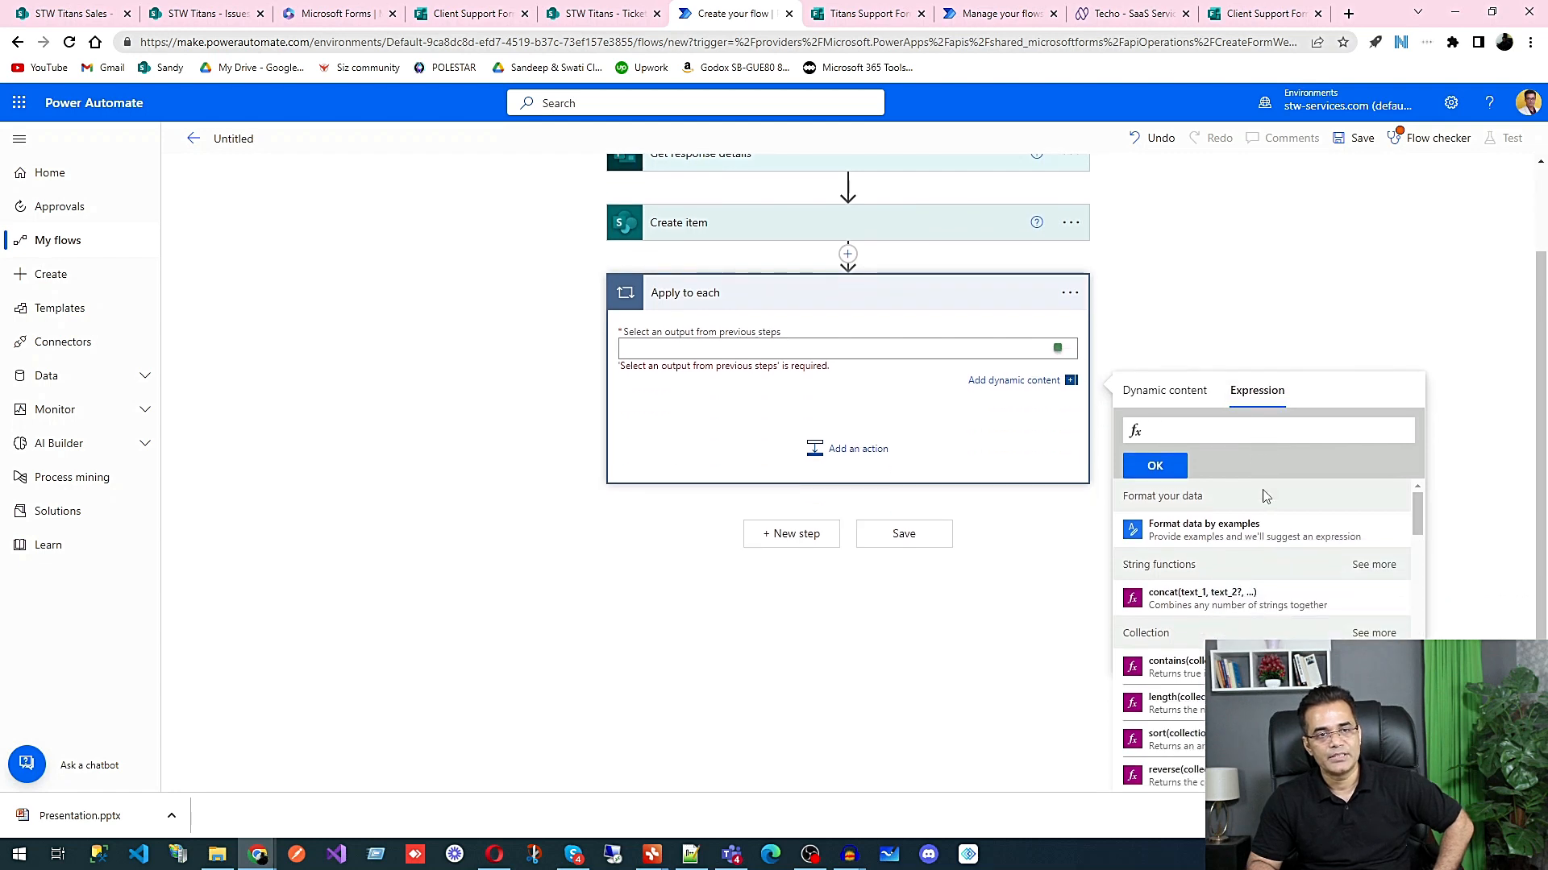
pyautogui.scroll(-3, 1263, 496)
pyautogui.scroll(-3, 1260, 556)
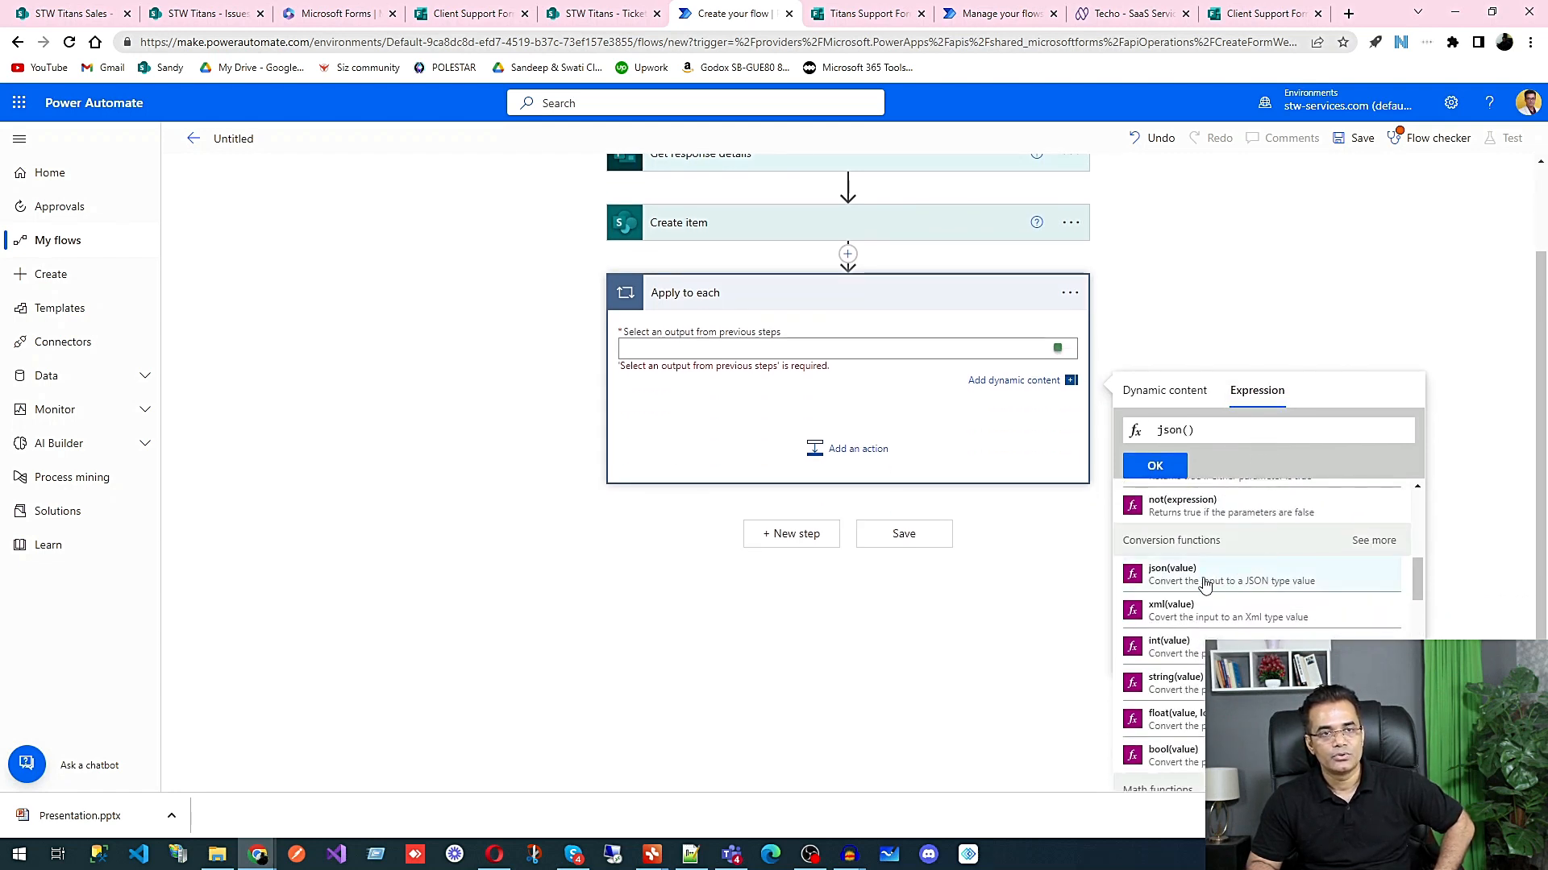
pyautogui.click(1167, 393)
pyautogui.scroll(-5, 1217, 638)
pyautogui.scroll(-6, 1216, 638)
pyautogui.scroll(-6, 1216, 637)
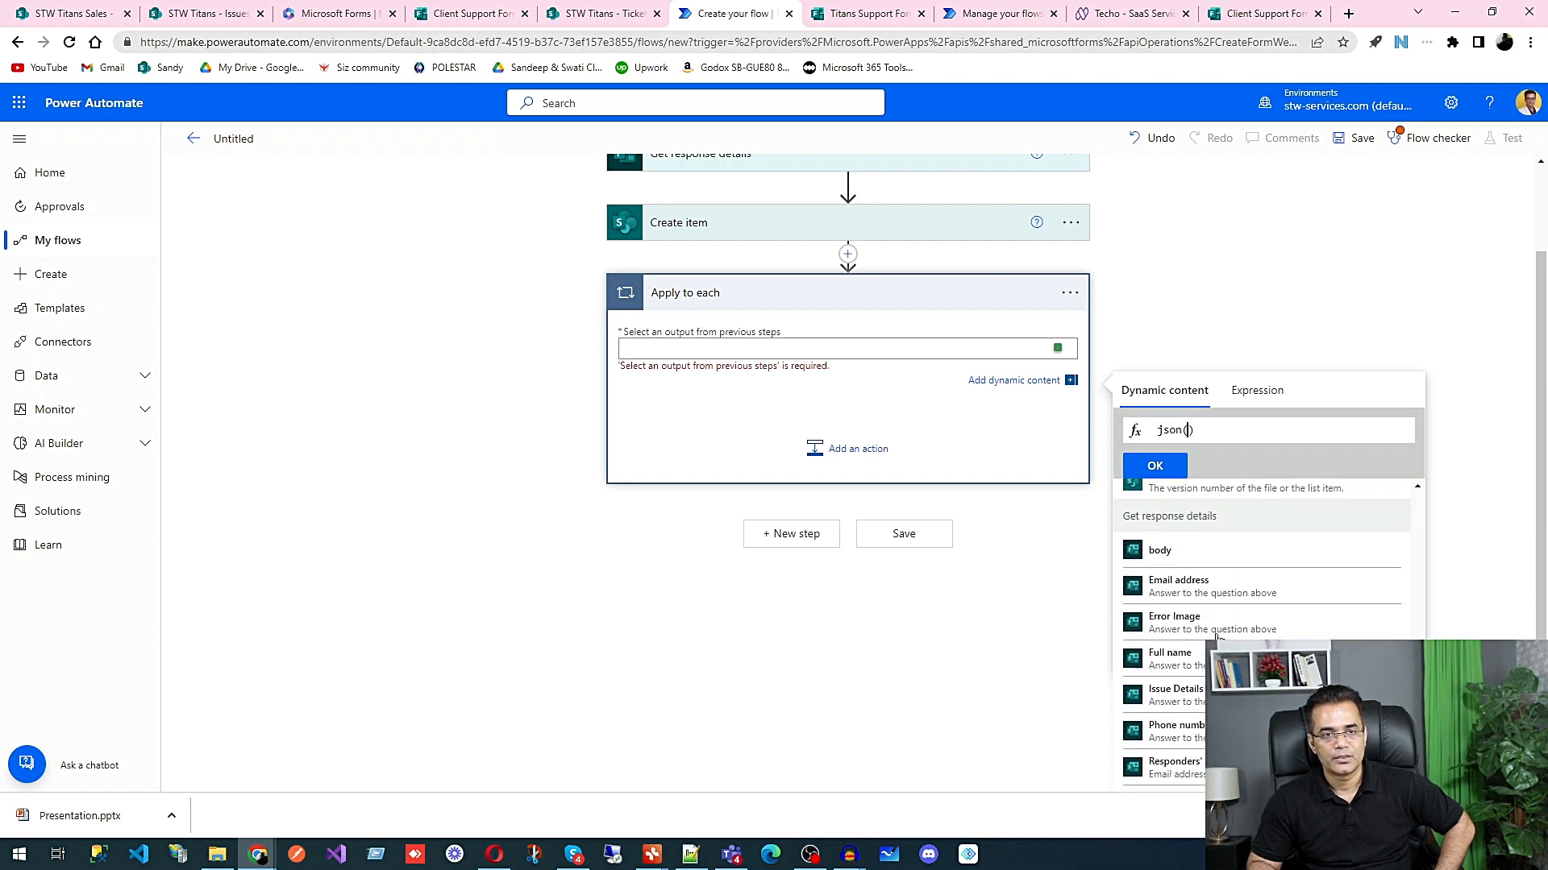
pyautogui.click(1185, 627)
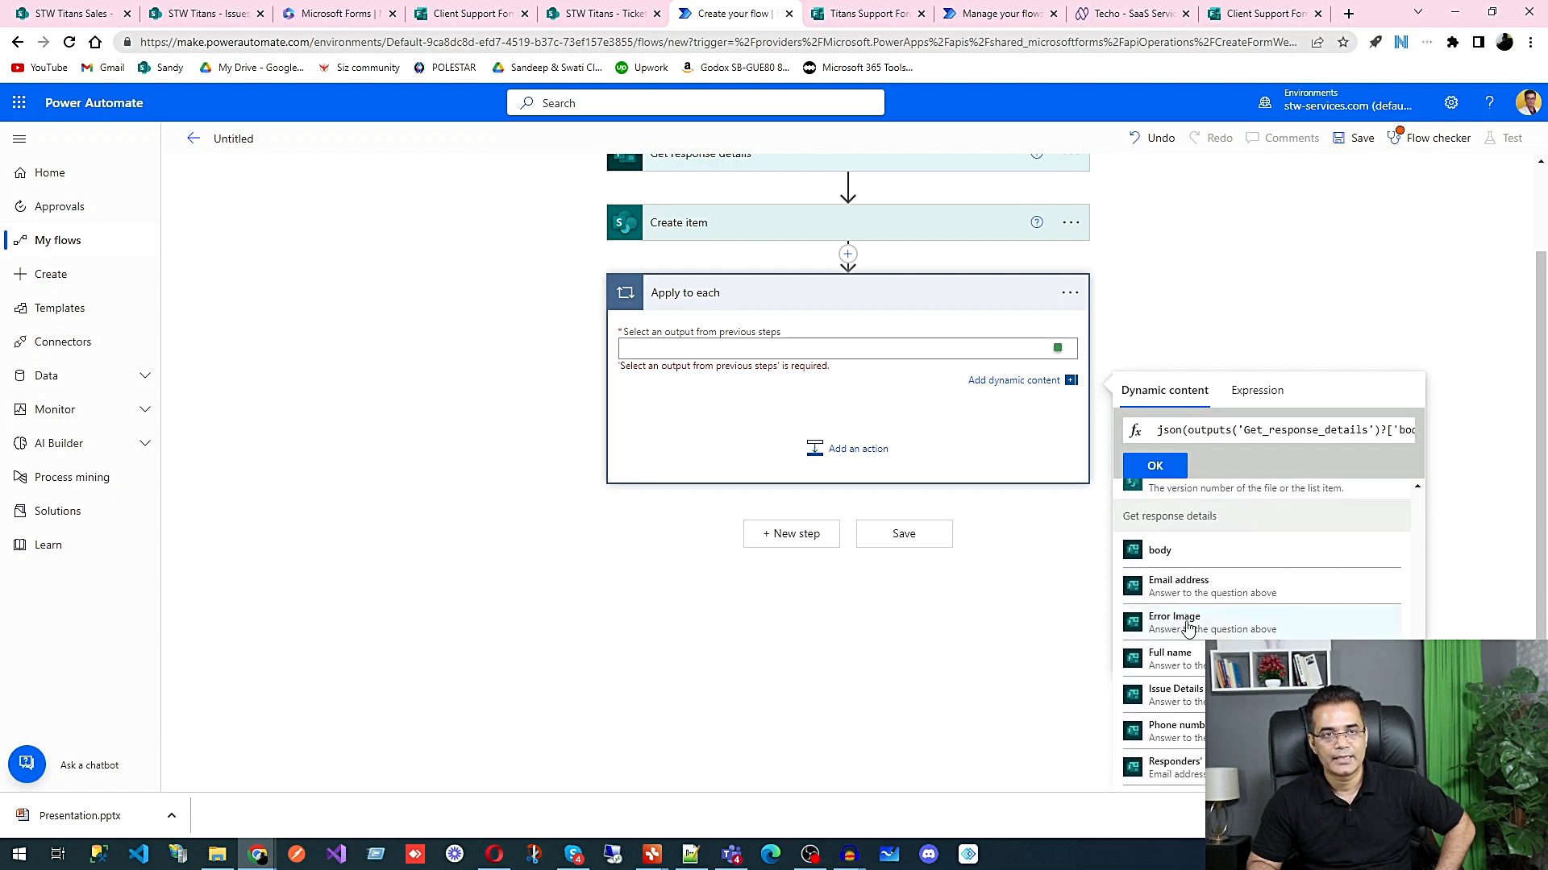
pyautogui.click(1156, 466)
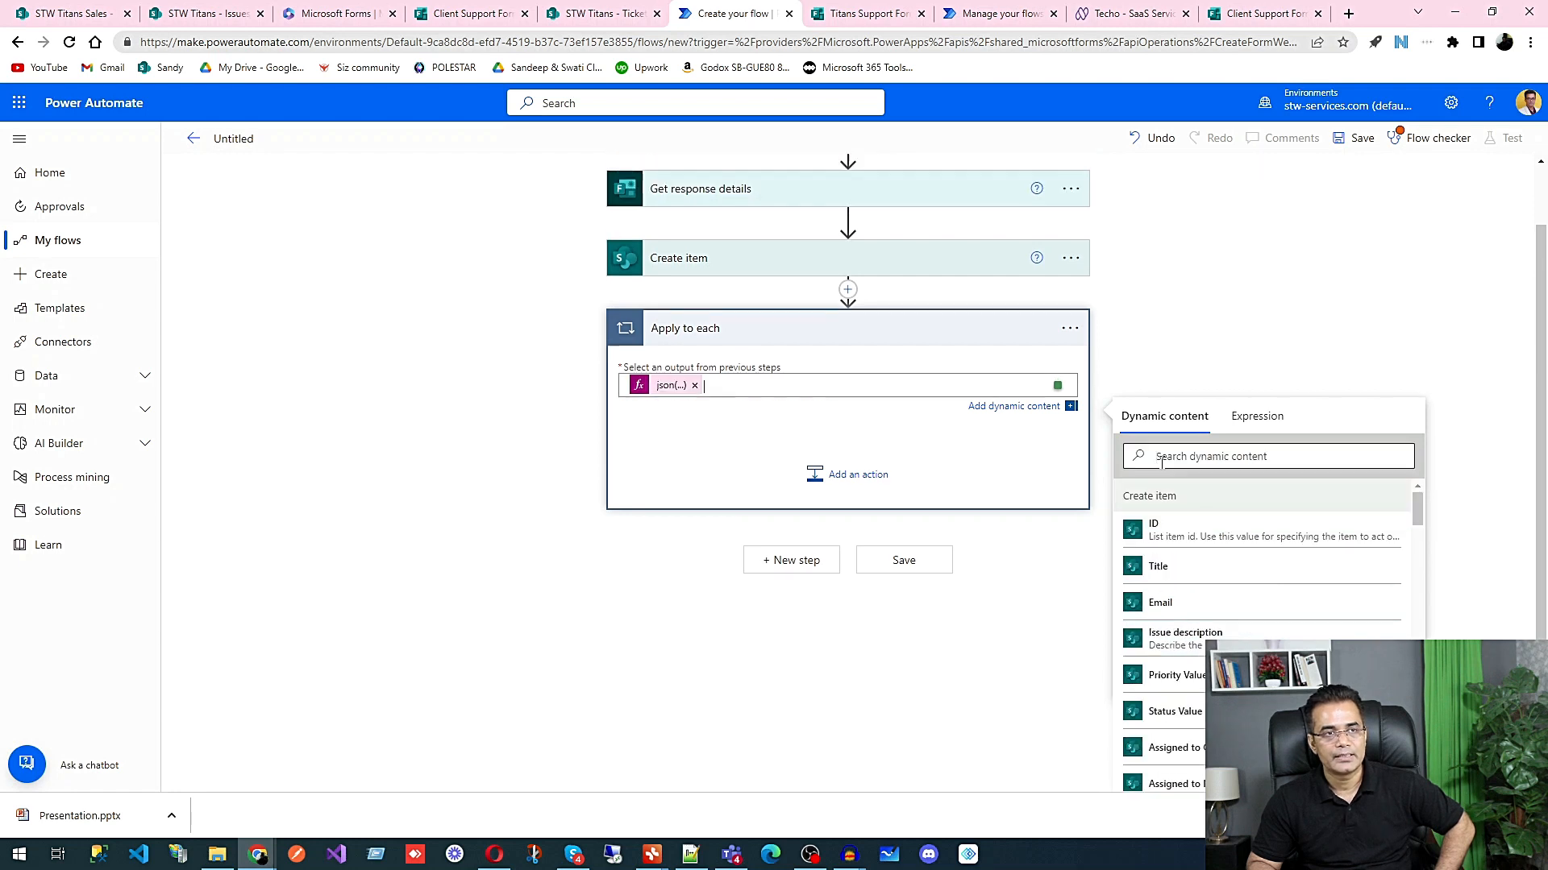
pyautogui.click(851, 493)
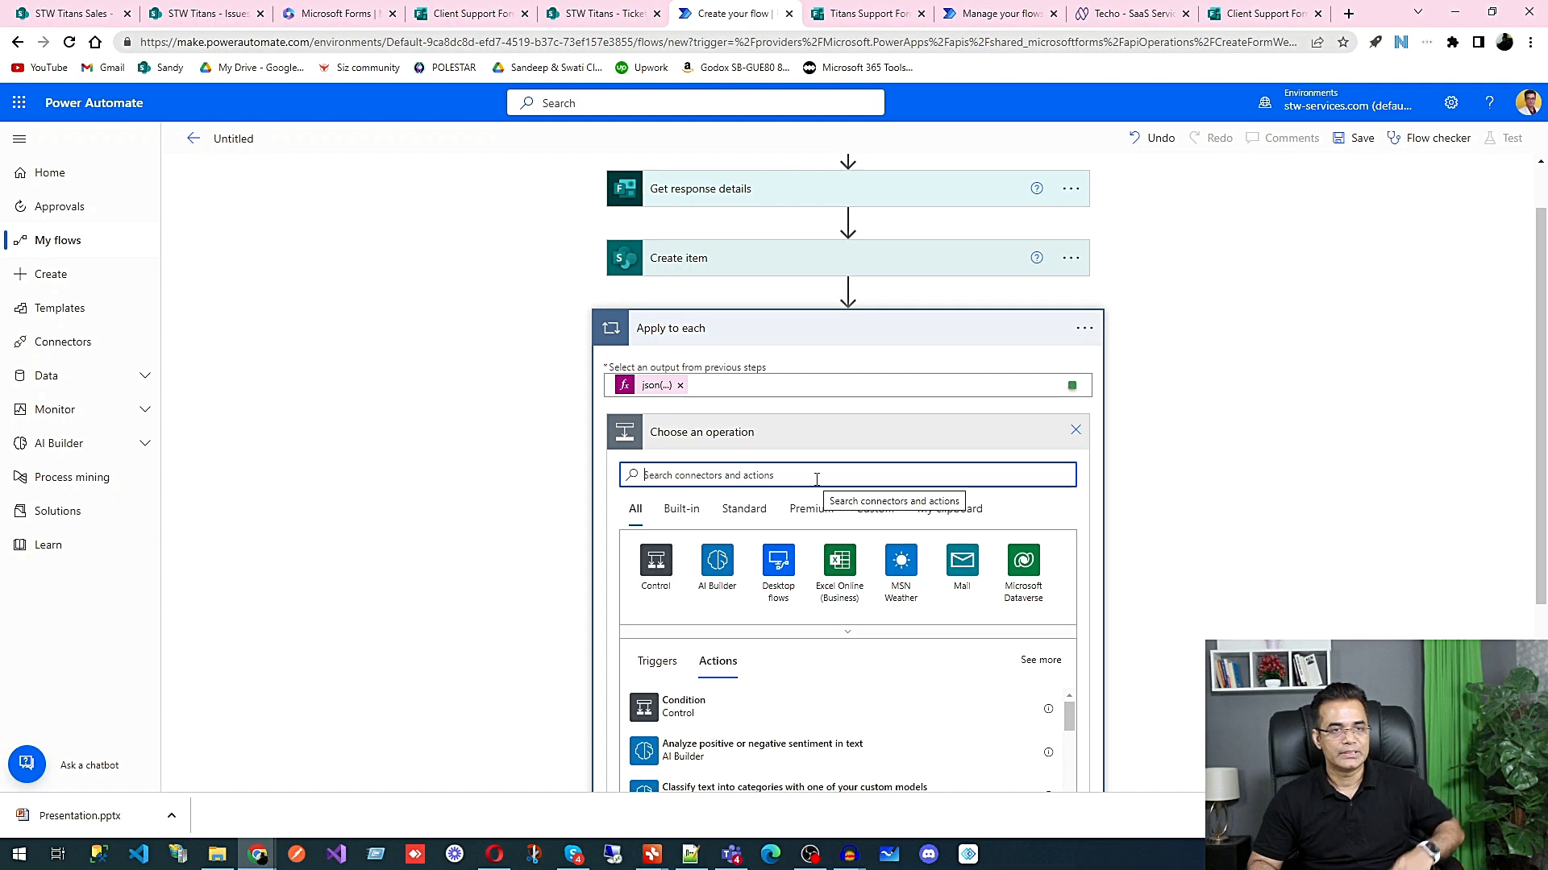
pyautogui.write('ge')
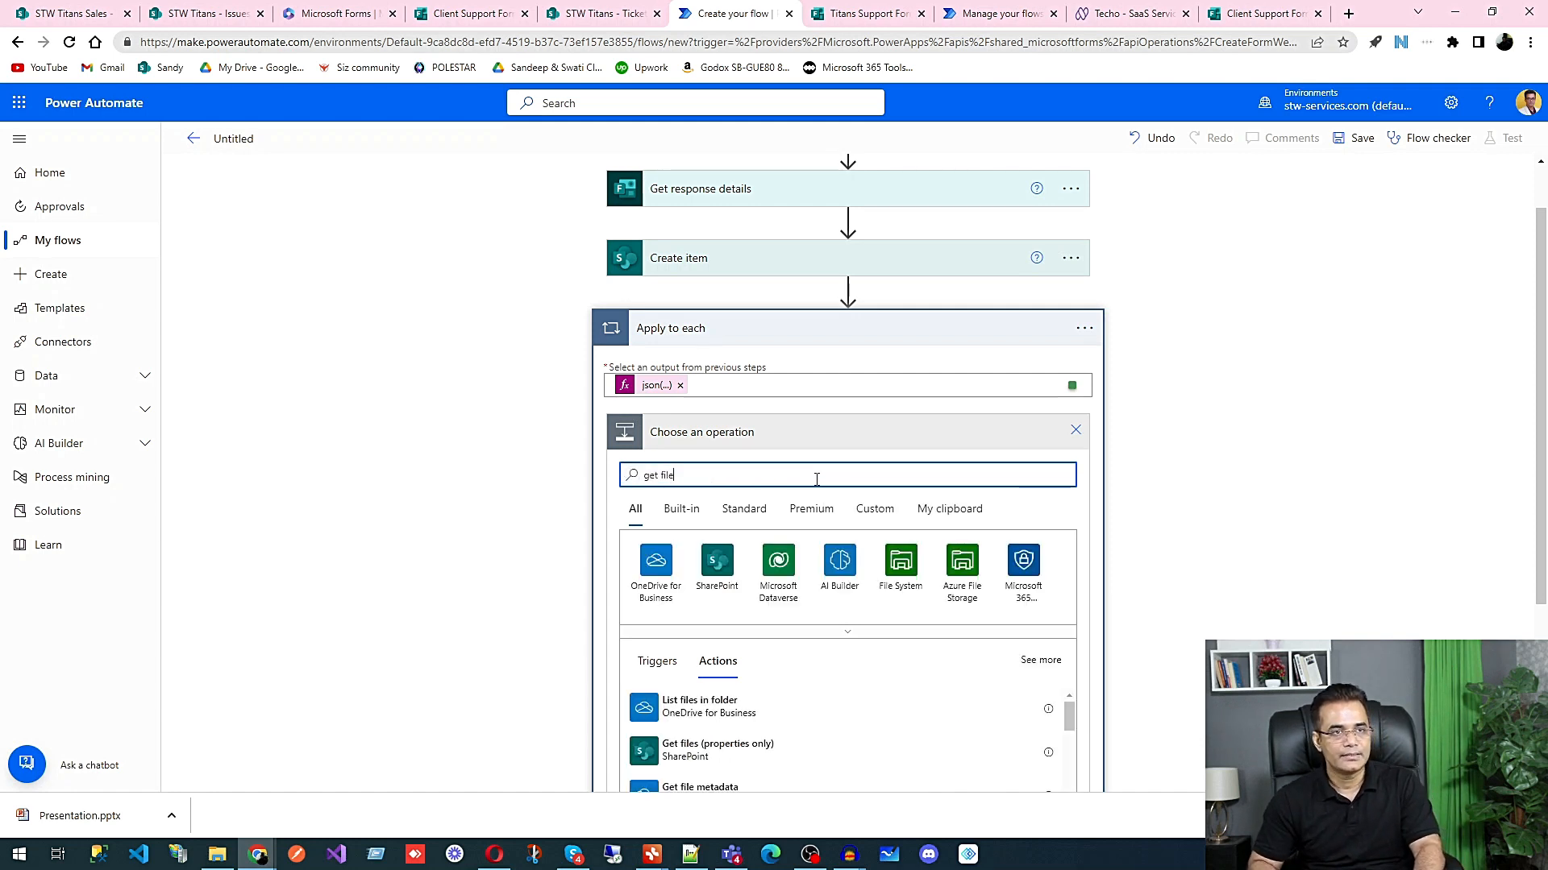
pyautogui.write('t file')
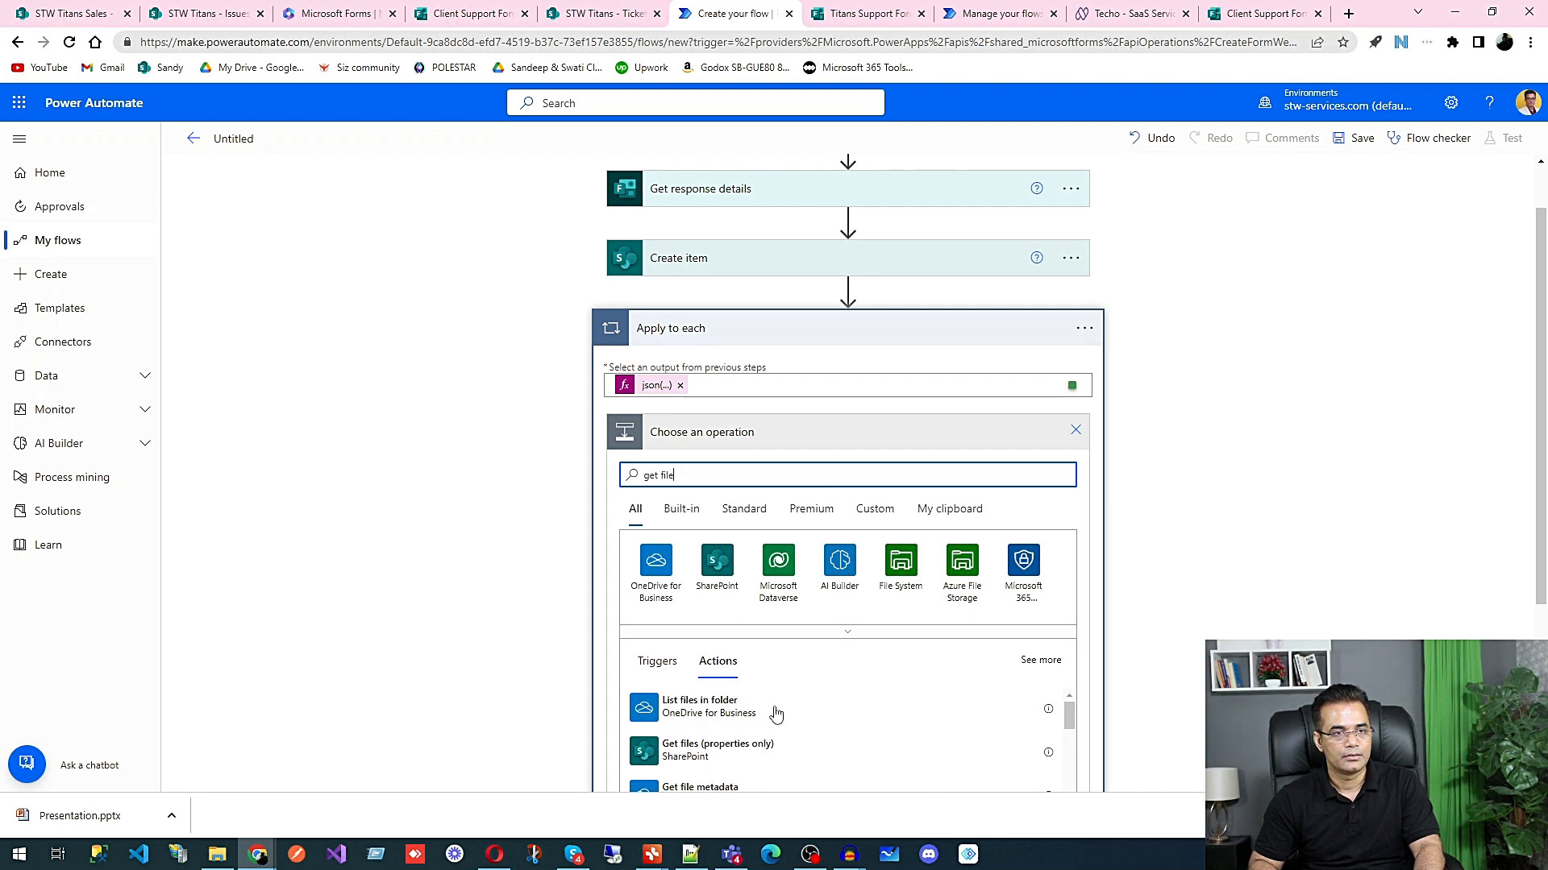
pyautogui.write(' con')
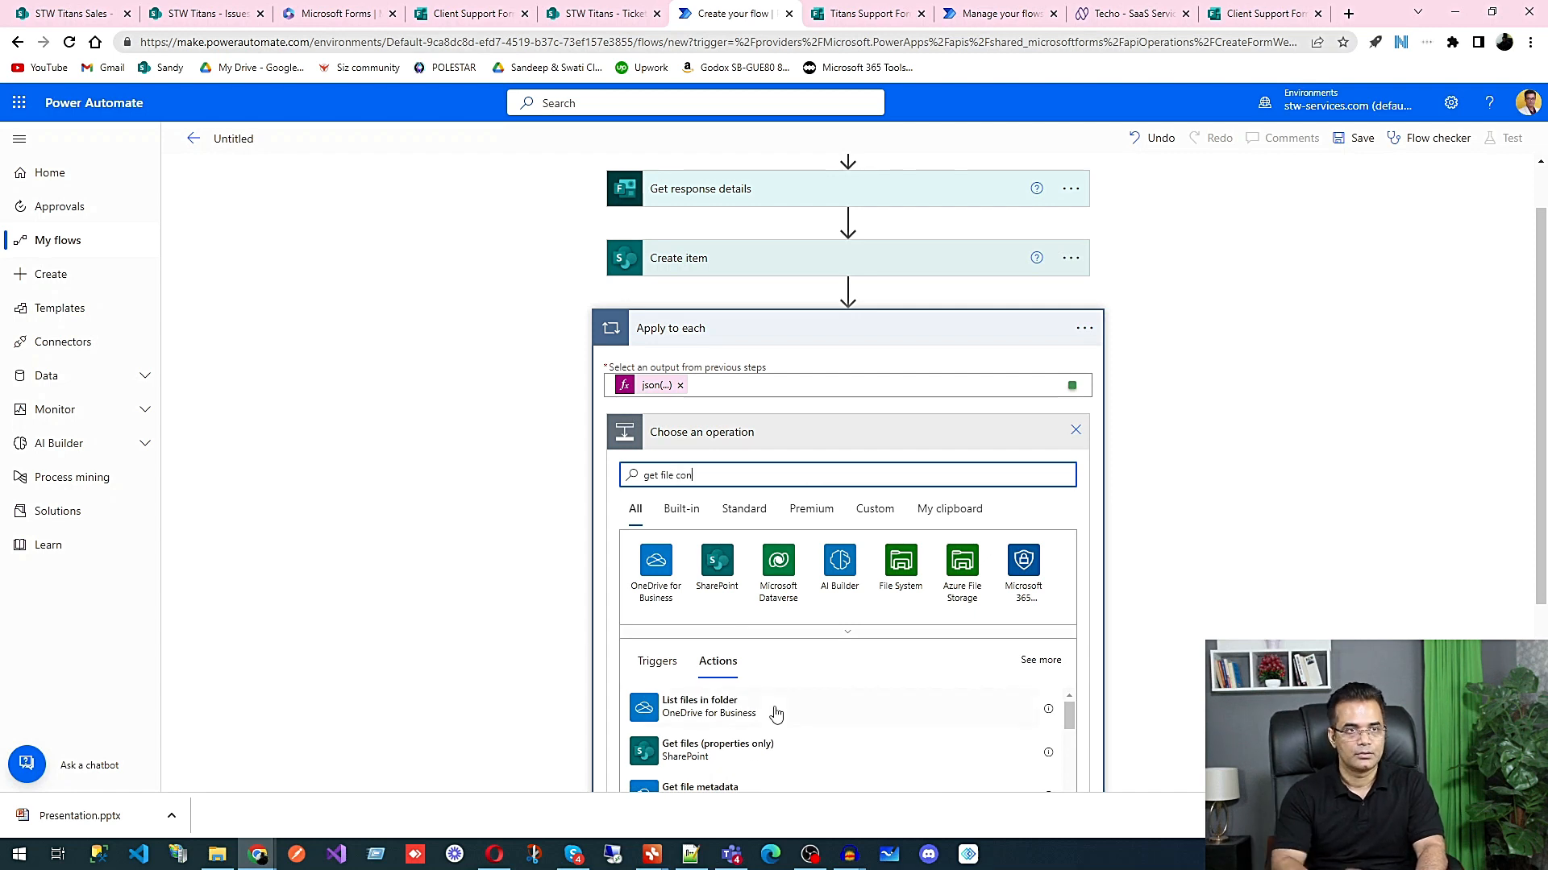
pyautogui.scroll(-2, 1127, 612)
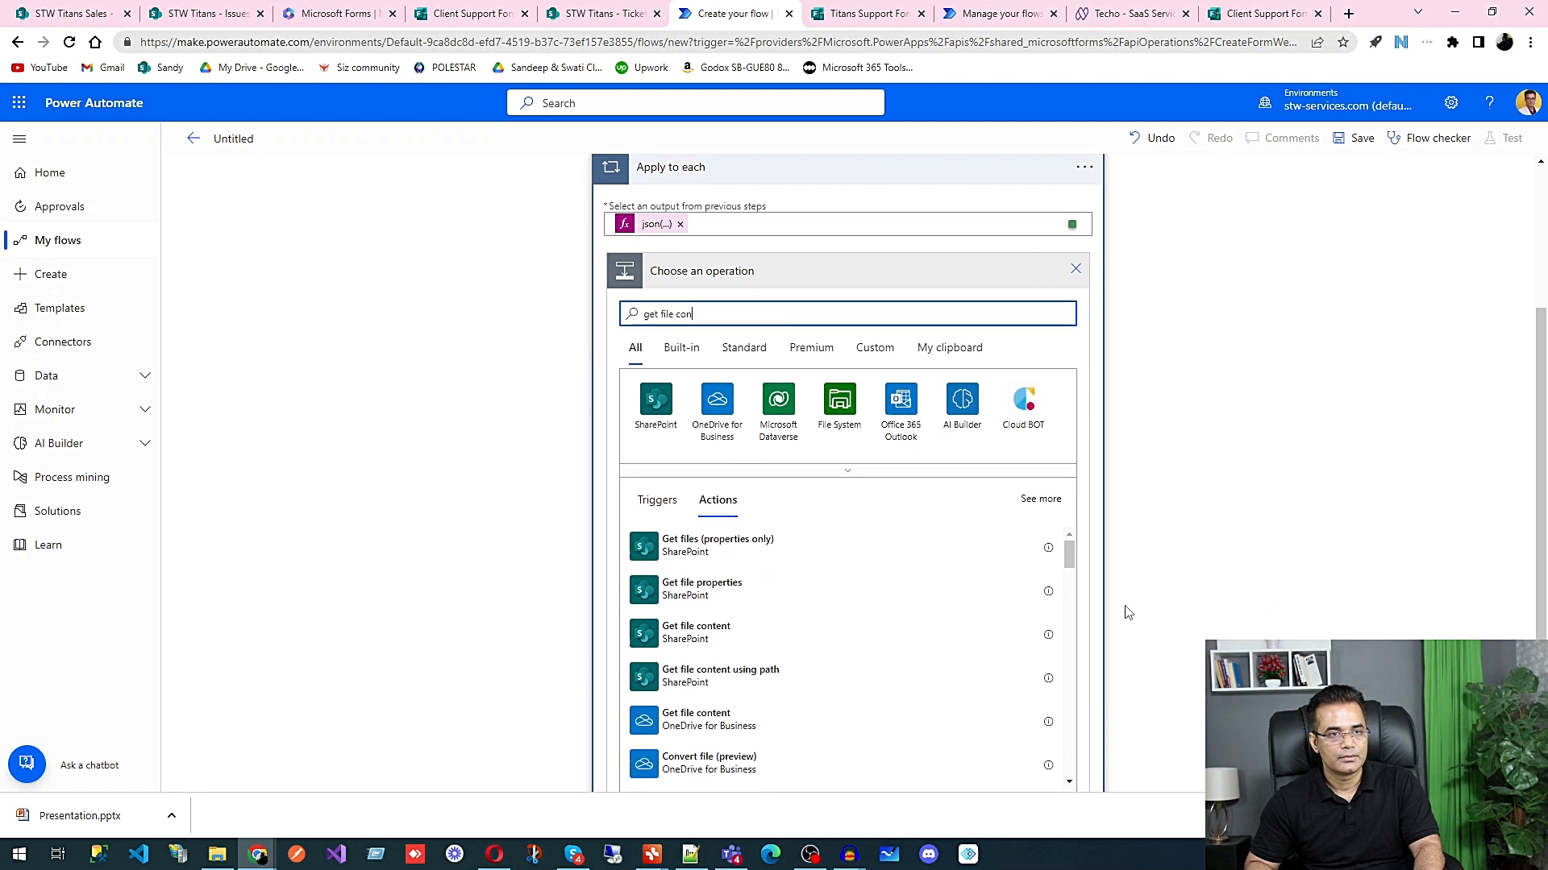
pyautogui.click(755, 634)
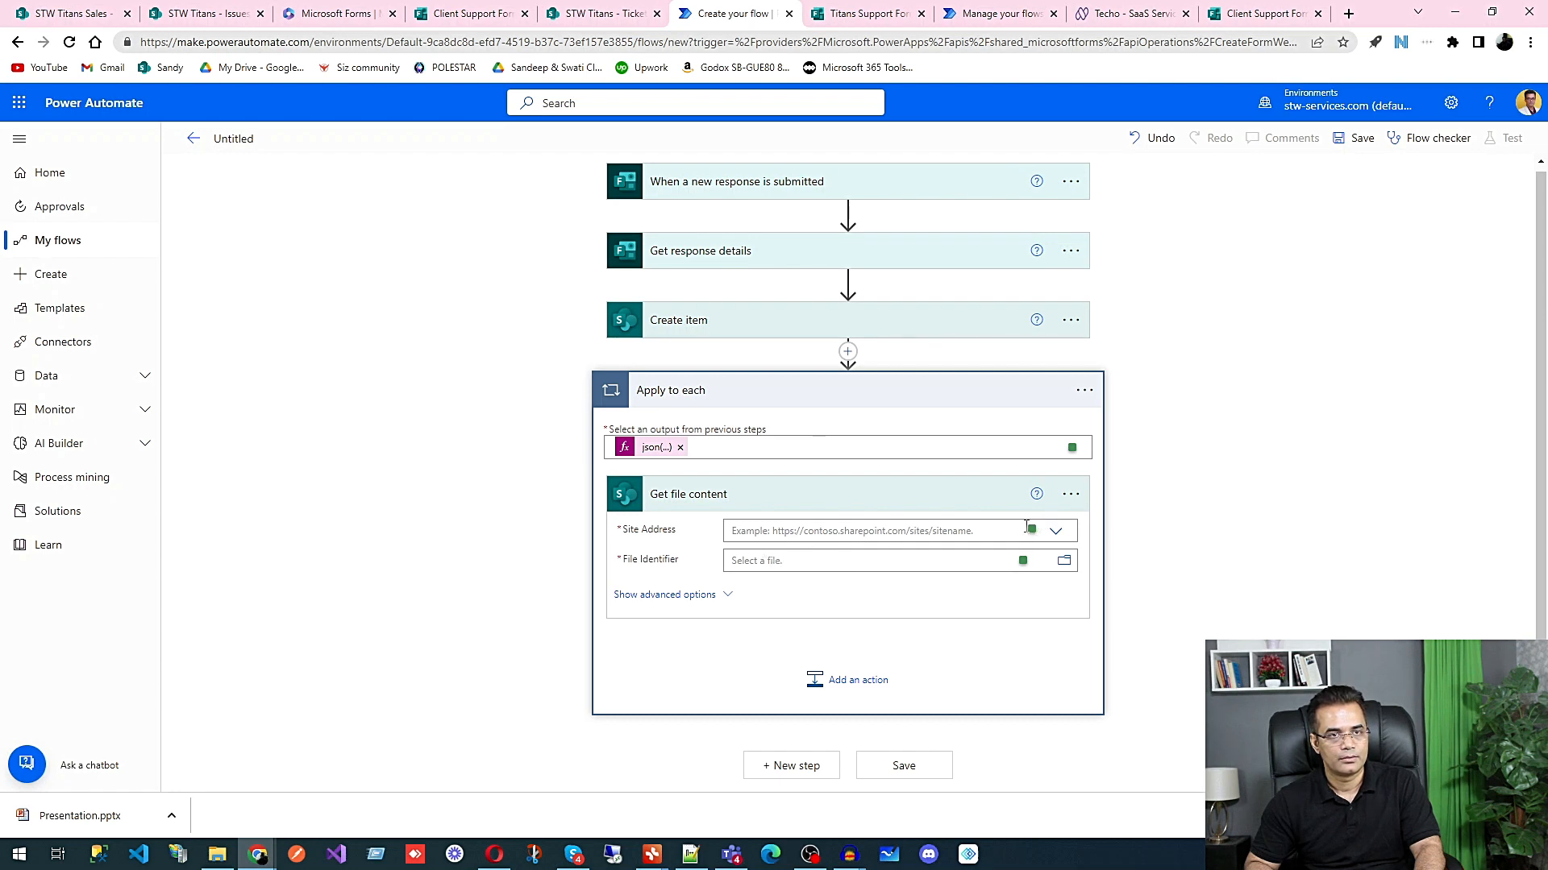
pyautogui.click(1074, 495)
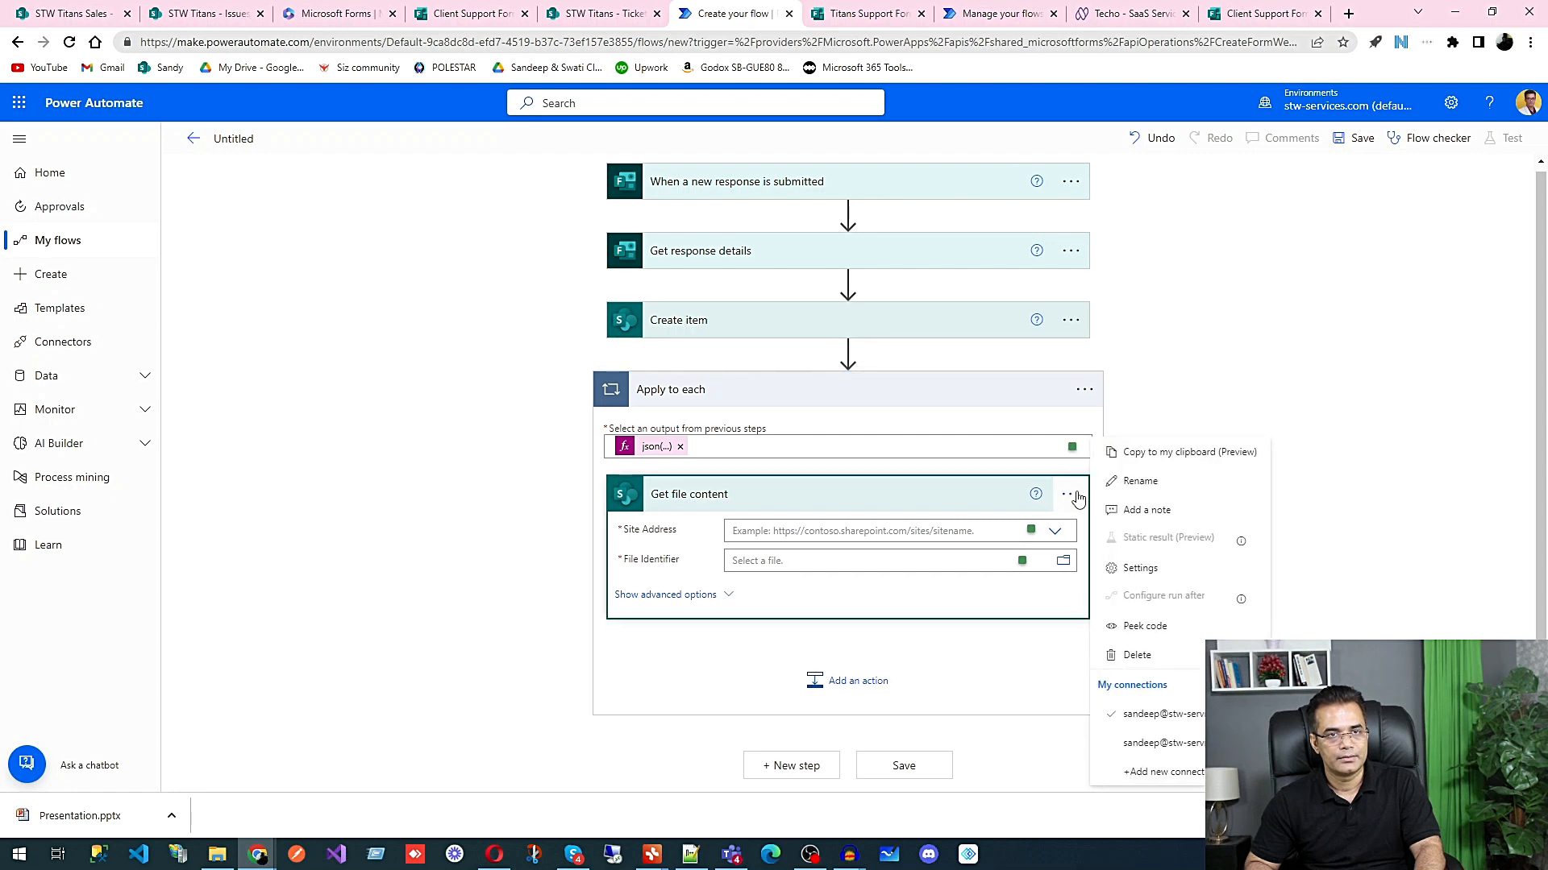
pyautogui.click(1153, 657)
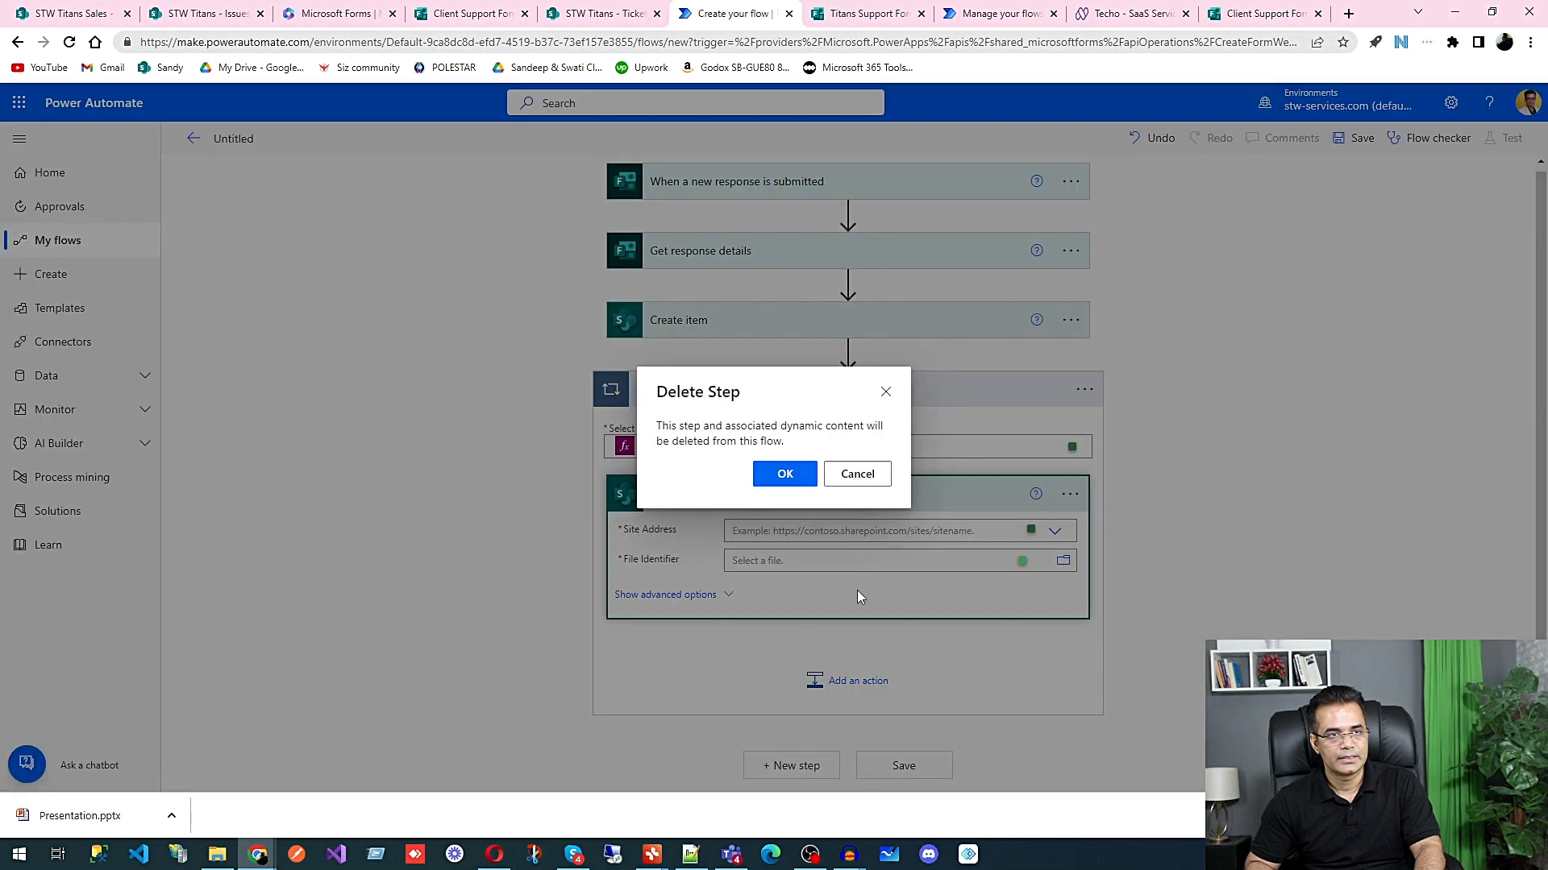
pyautogui.click(785, 475)
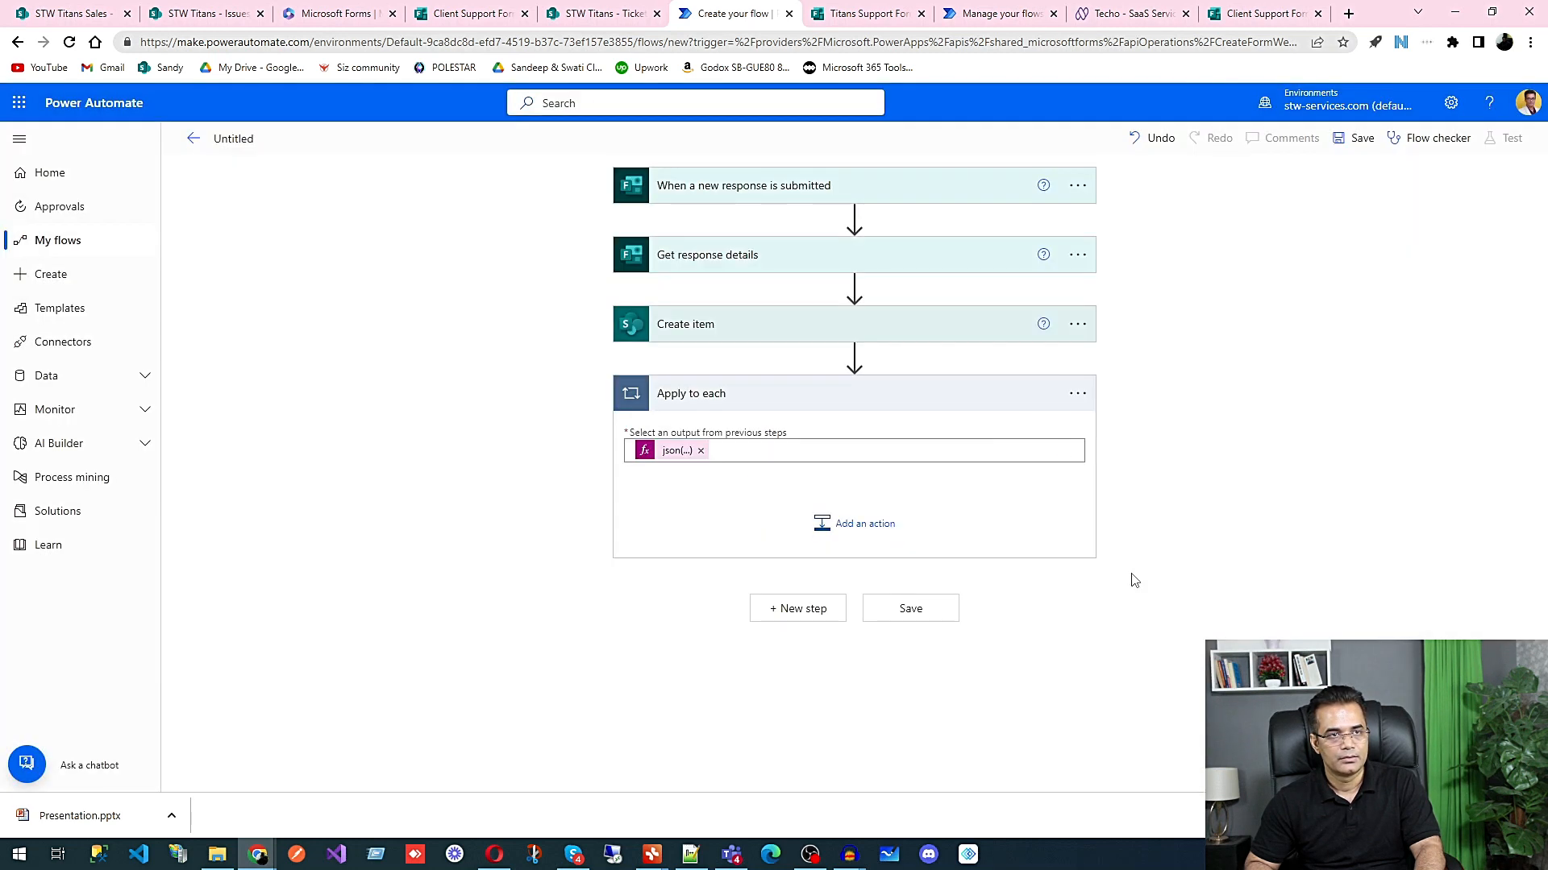
# Step: Add the OneDrive for Business Get file content action inside the Apply to each loop
pyautogui.click(845, 525)
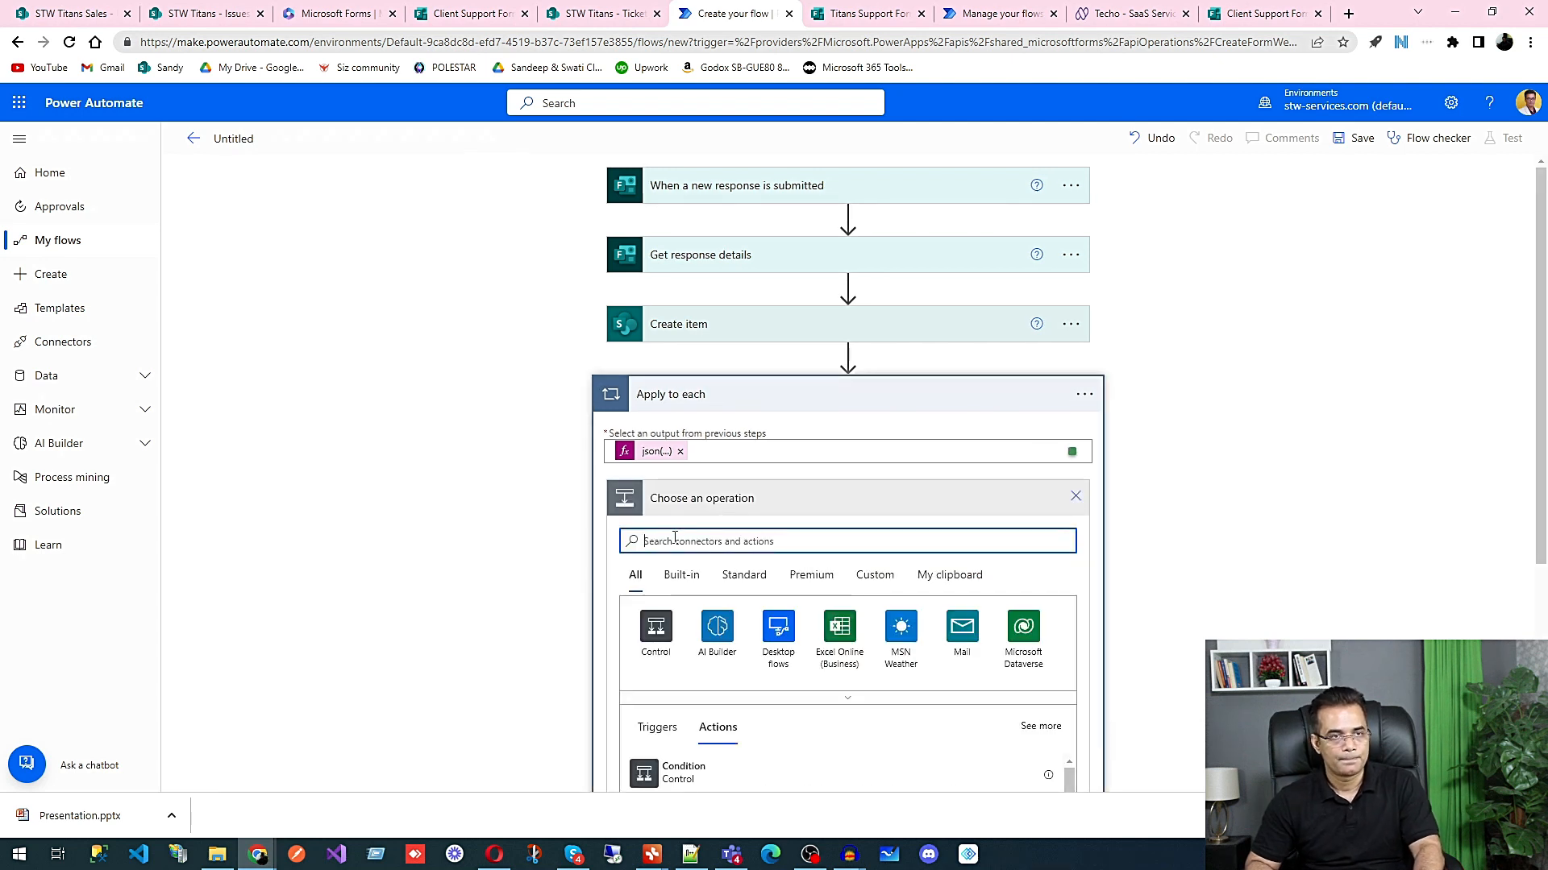
pyautogui.write('fi')
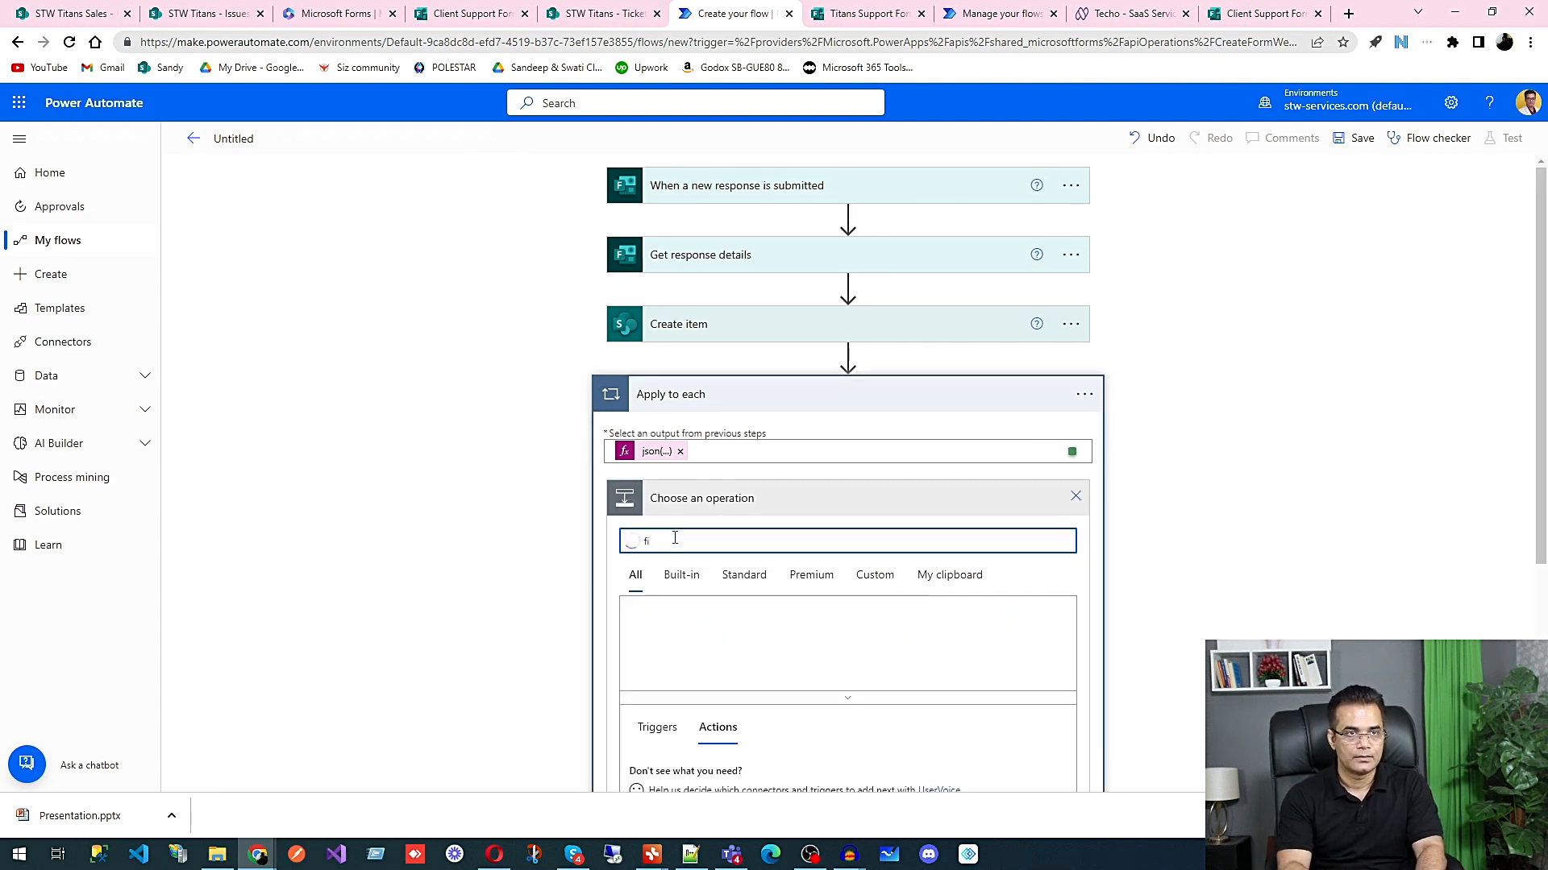
pyautogui.press('BackSpace')
pyautogui.press('BackSpace')
pyautogui.write('get file')
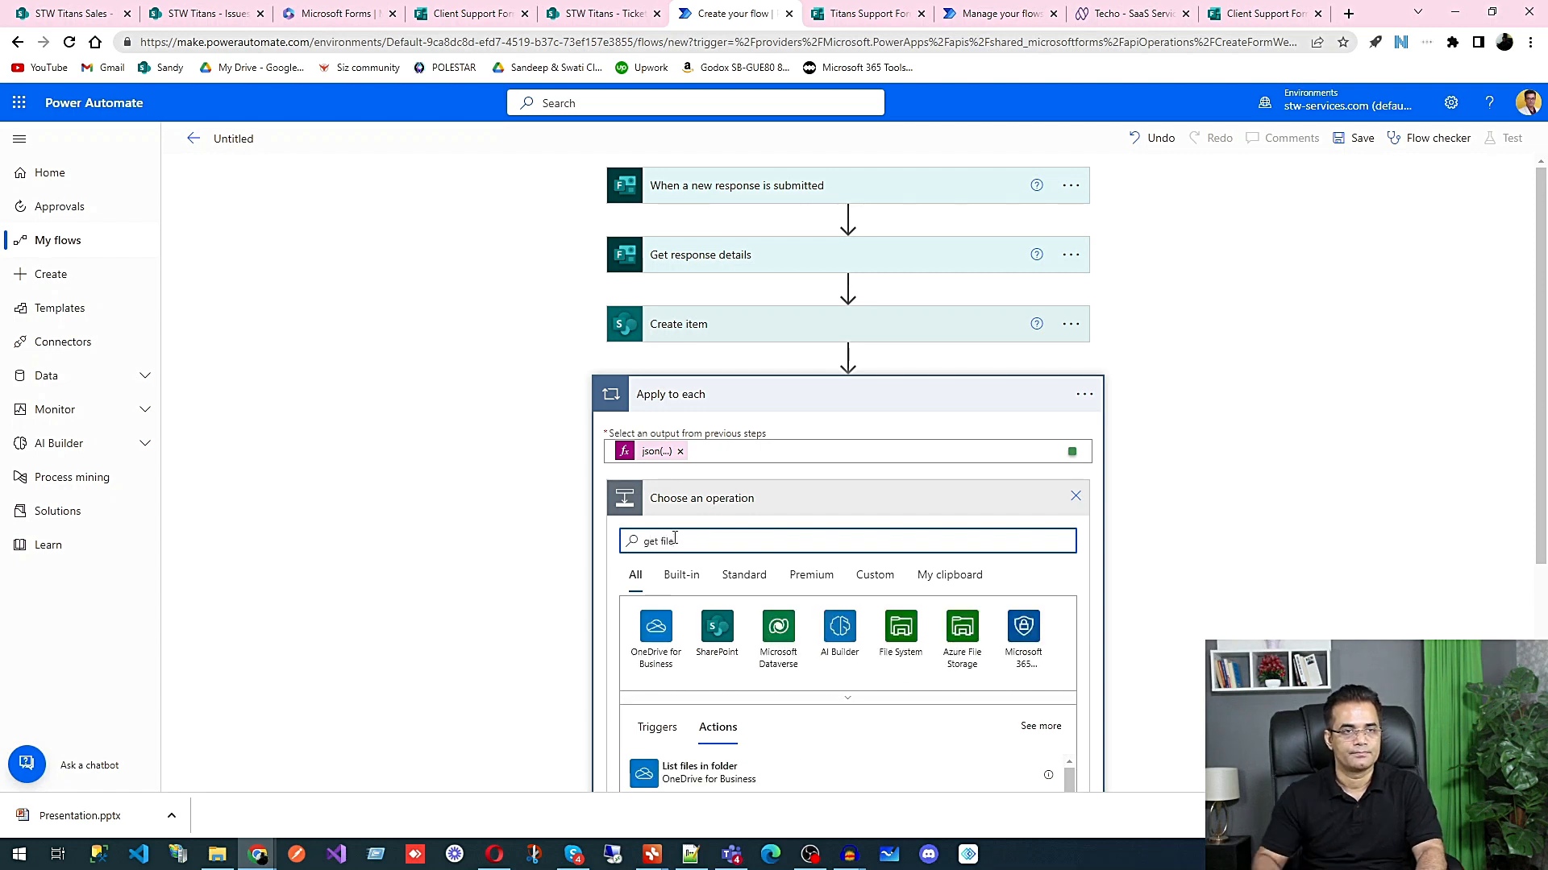
pyautogui.scroll(-3, 1149, 562)
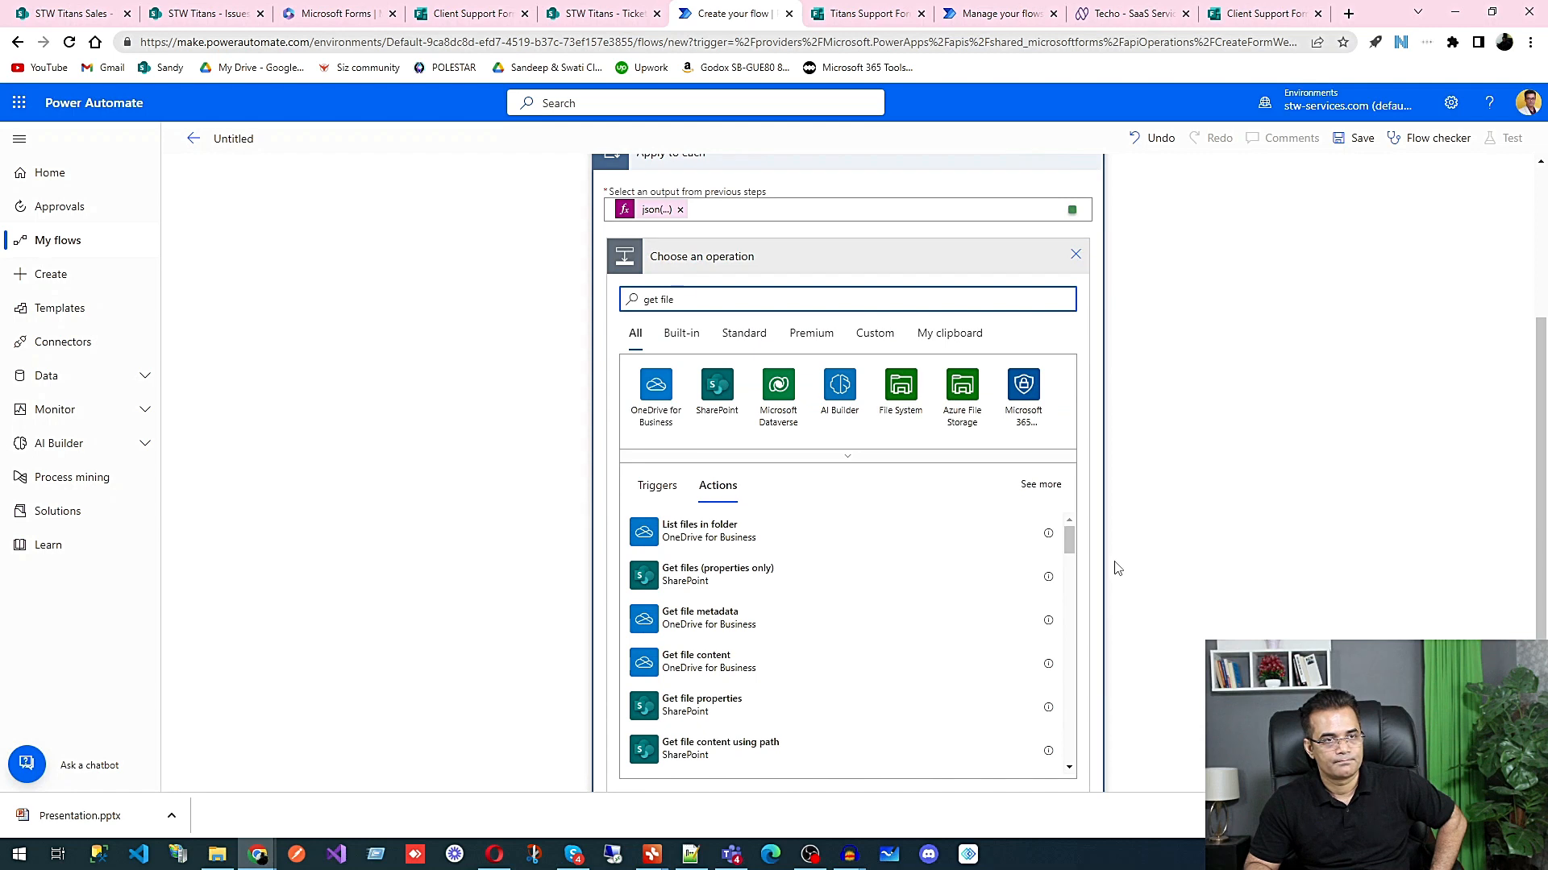
pyautogui.click(724, 668)
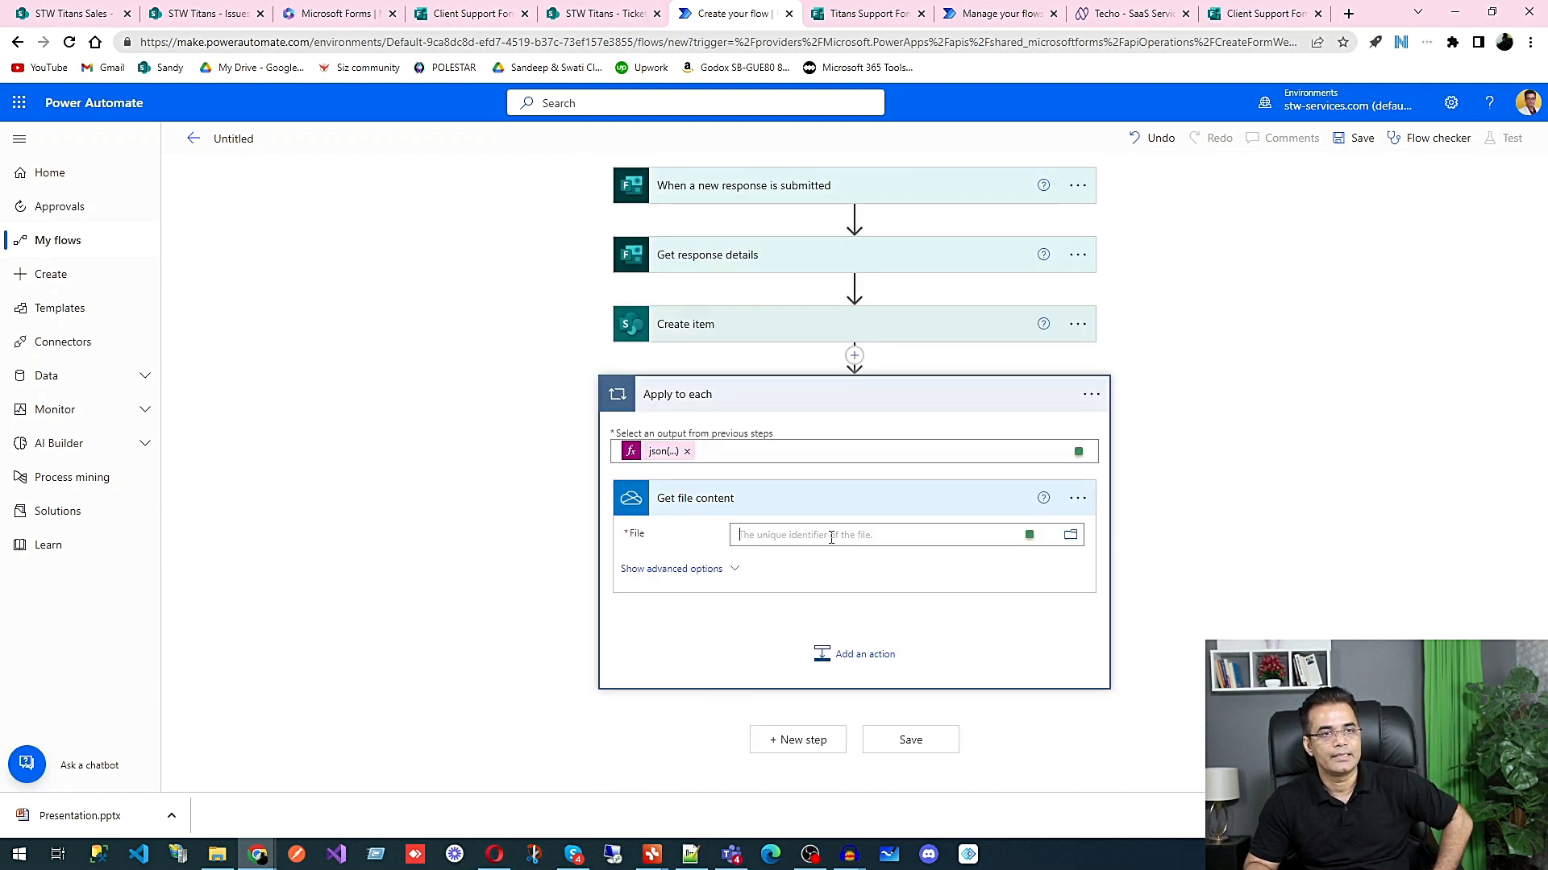
# Step: Set the File value of Get file content to the expression item()?['id']
pyautogui.click(829, 540)
pyautogui.click(1254, 566)
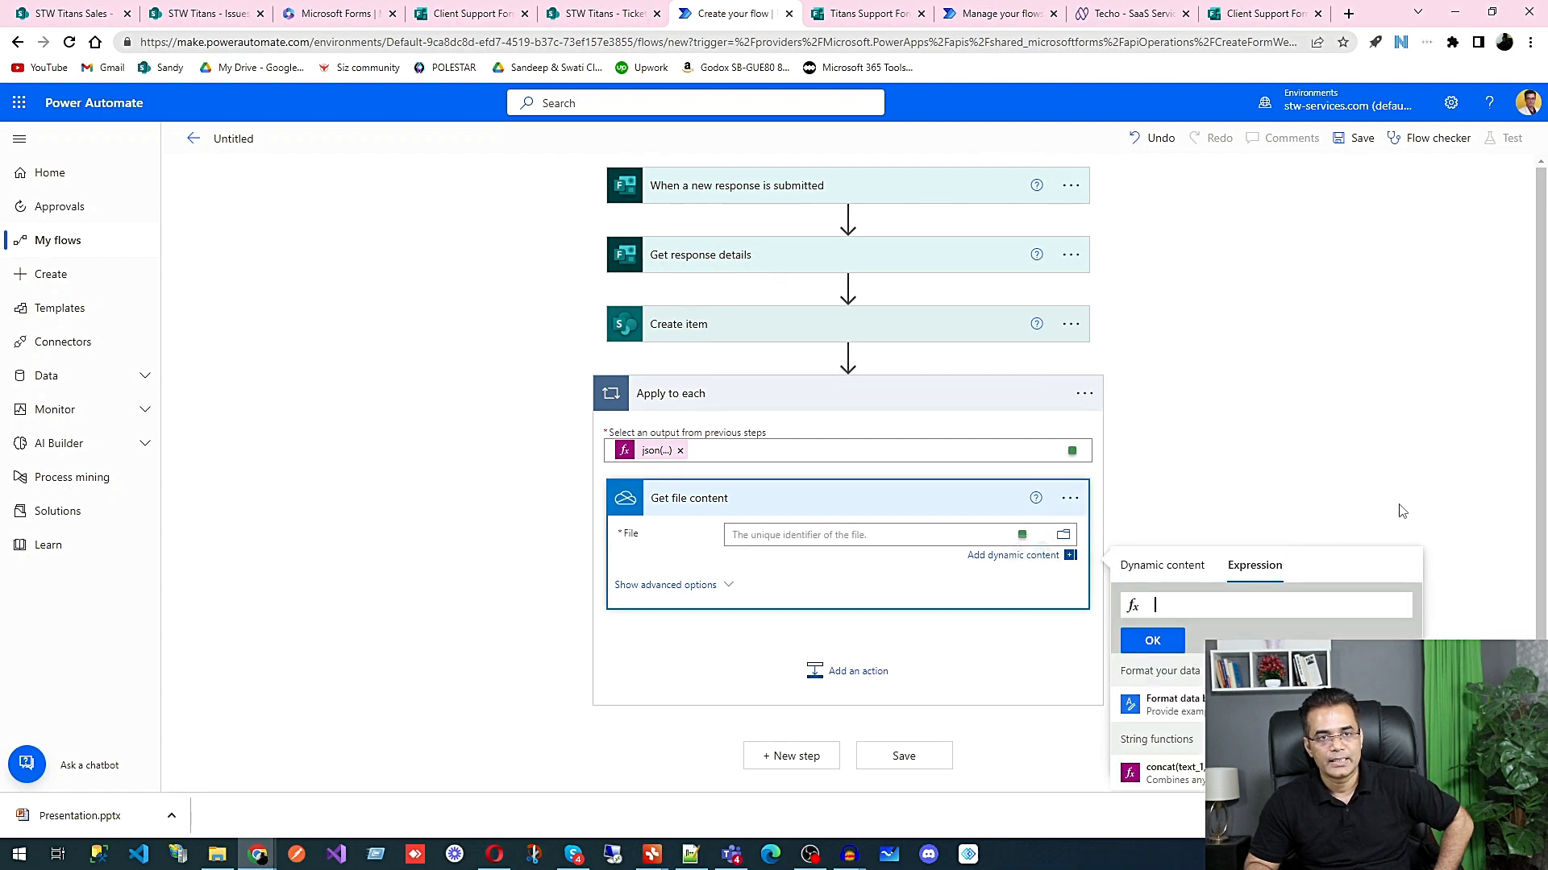
pyautogui.scroll(-5, 1279, 572)
pyautogui.scroll(-15, 1246, 629)
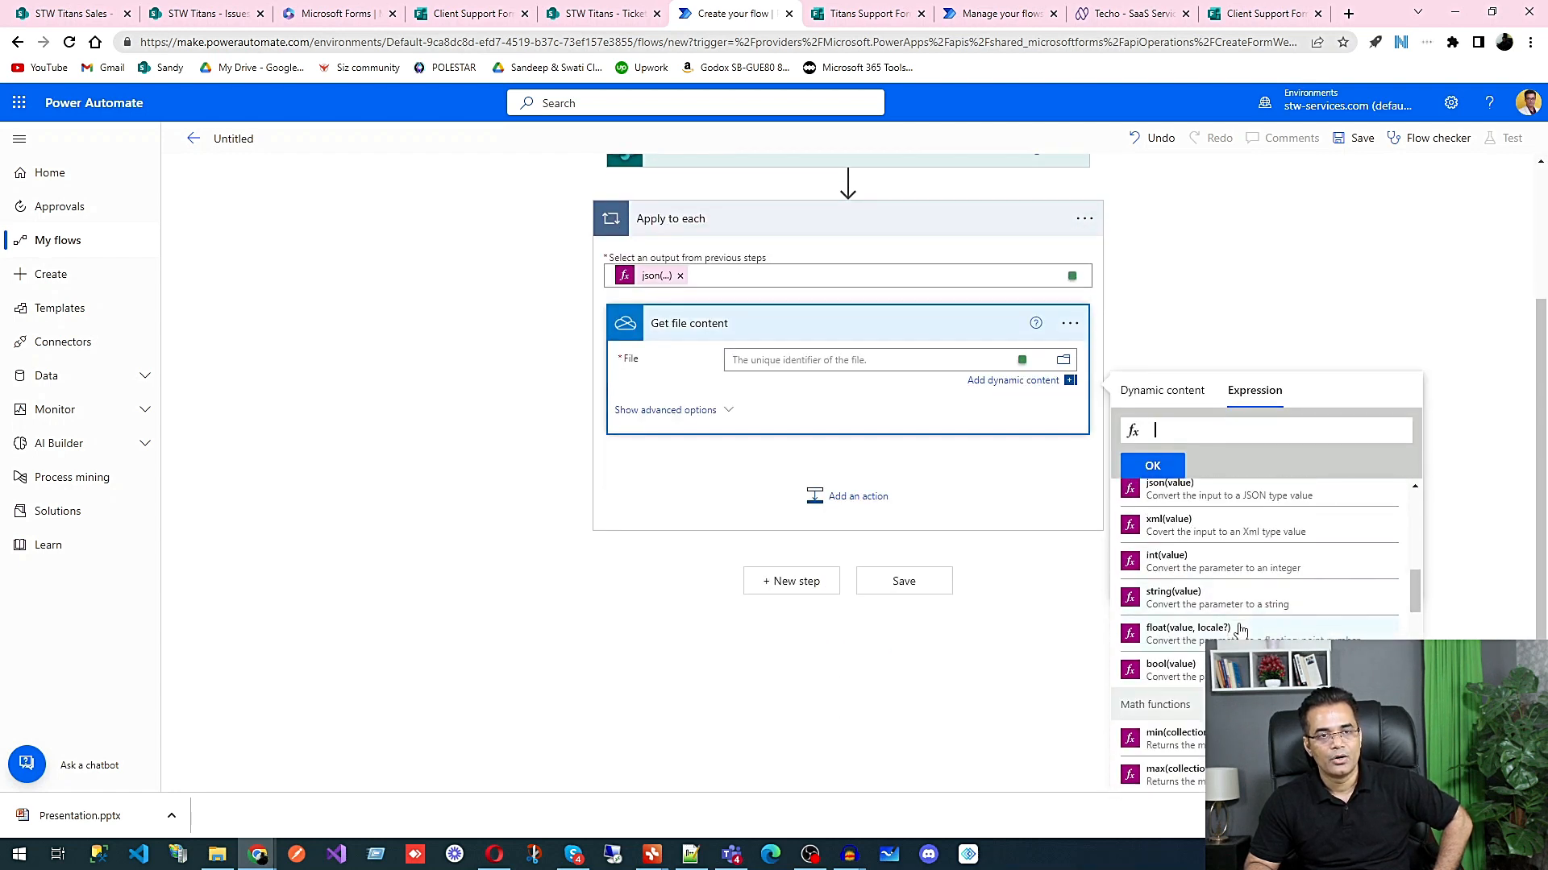
pyautogui.scroll(-3, 1241, 631)
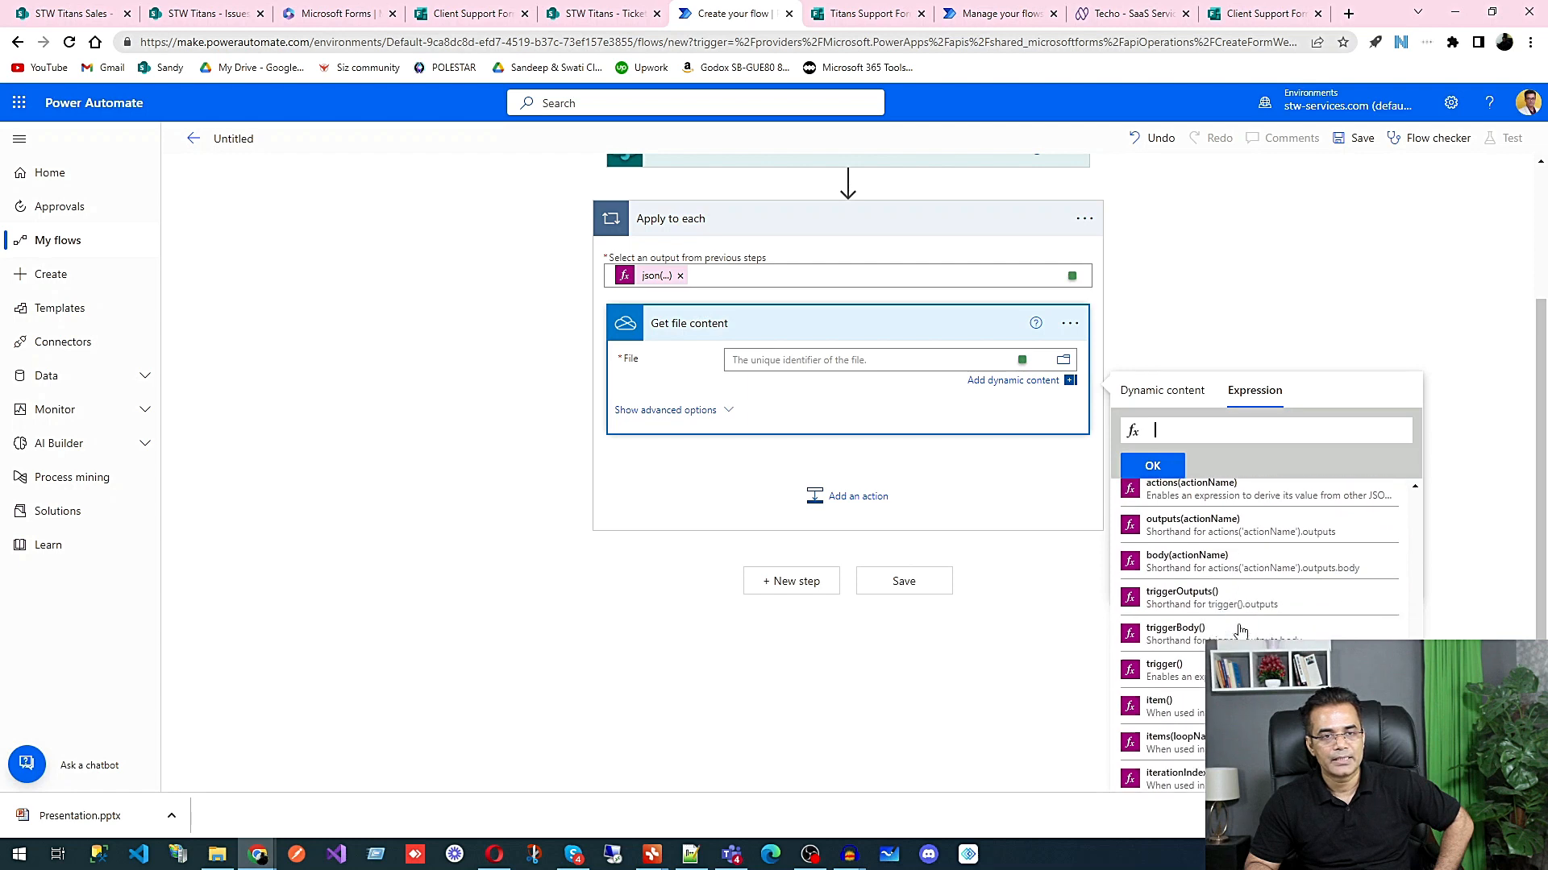
pyautogui.click(1200, 581)
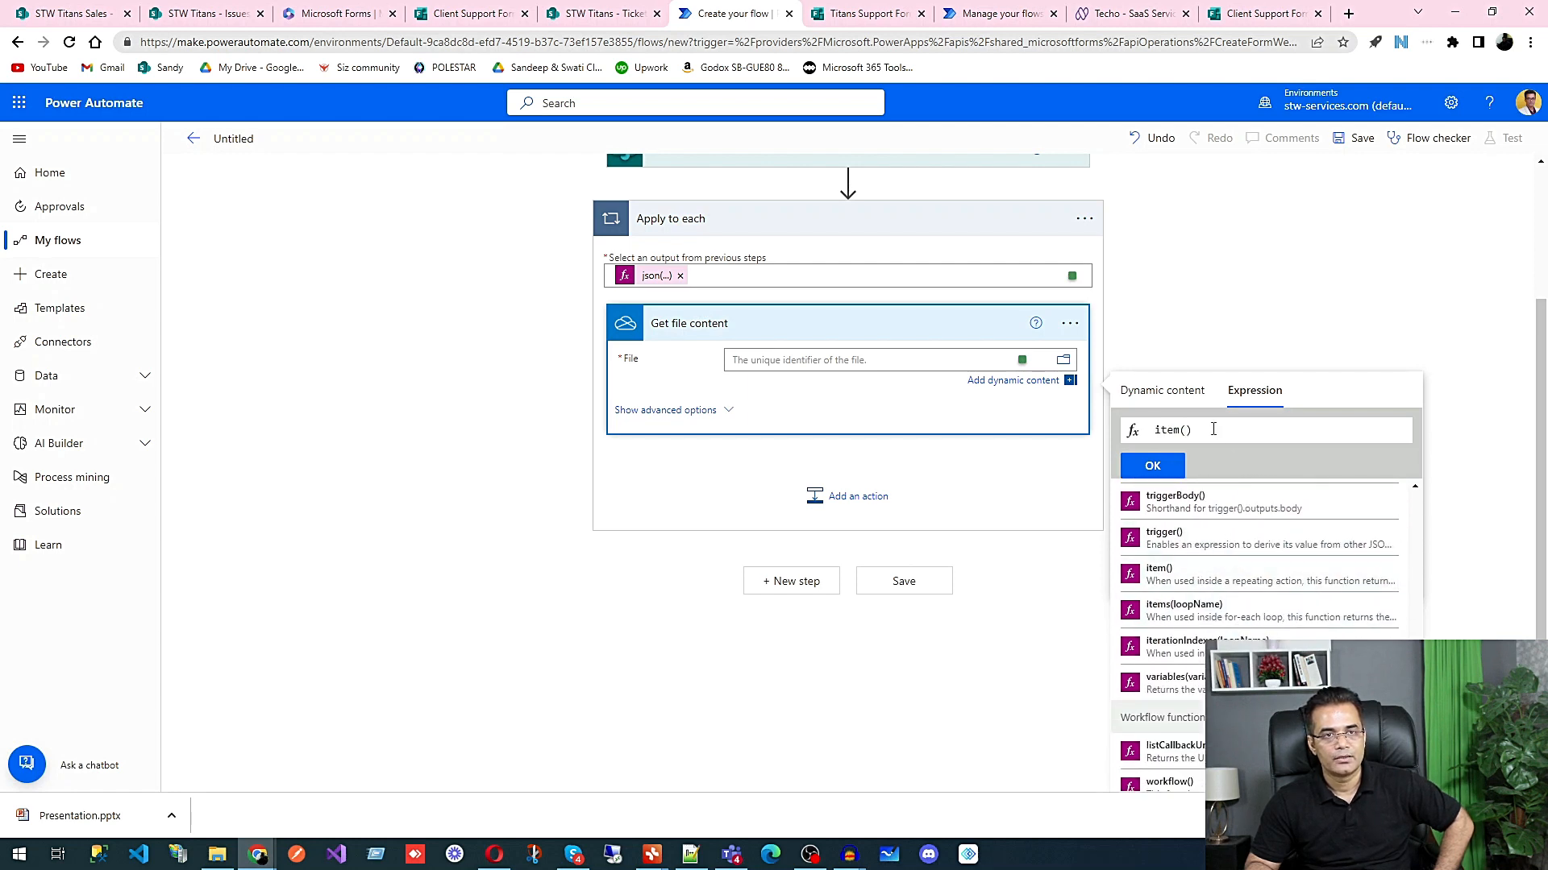
pyautogui.write('?')
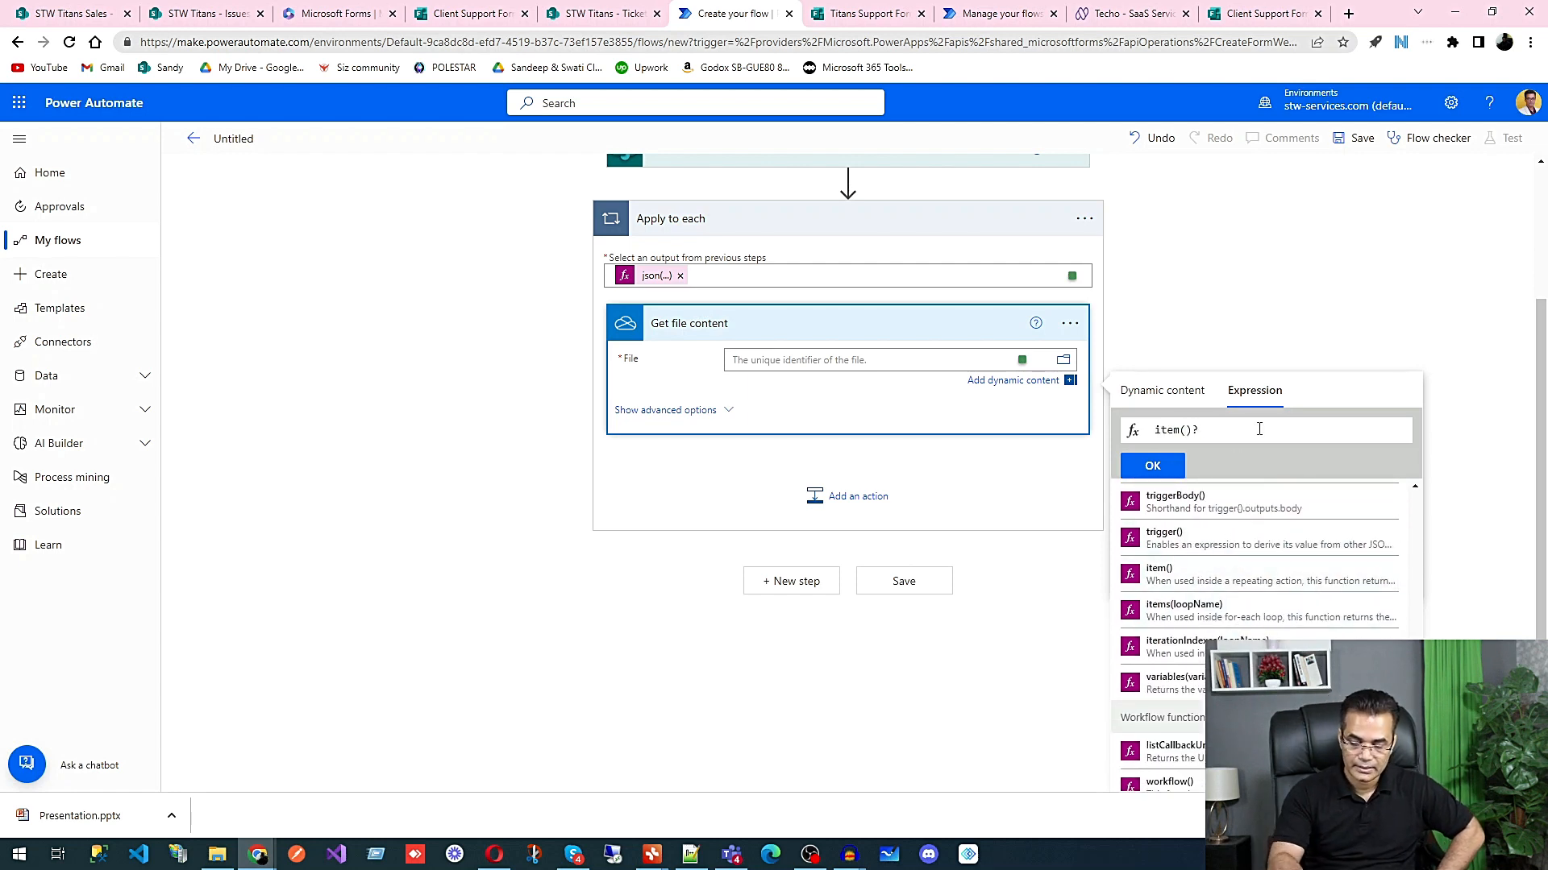
pyautogui.write("[]''")
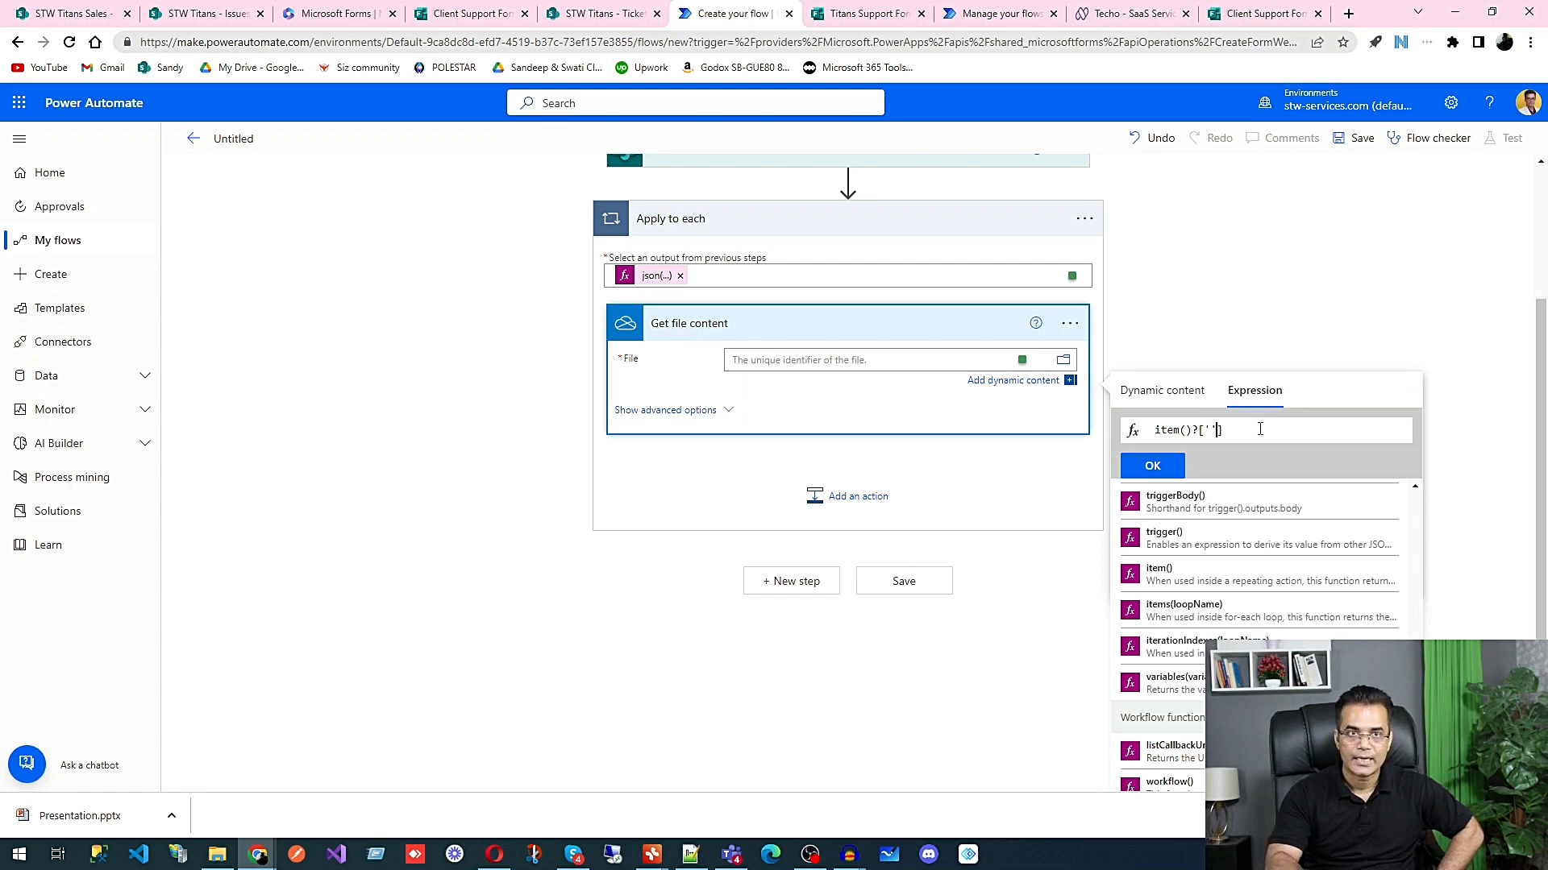
pyautogui.write('id')
pyautogui.click(1159, 466)
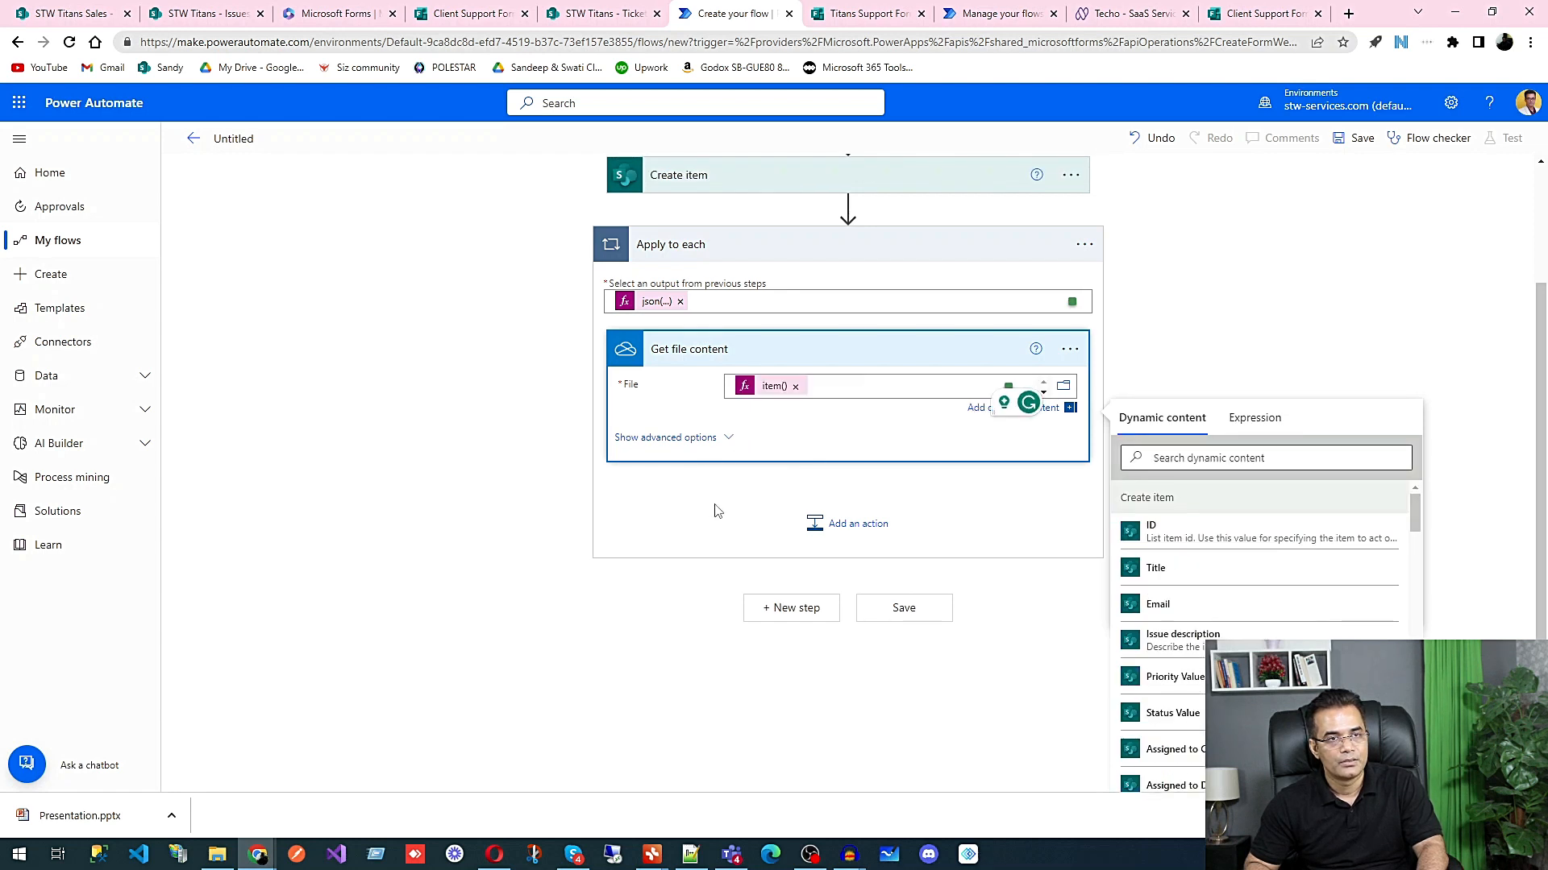
# Step: Add the SharePoint Add attachment action after Get file content inside the Apply to each loop
pyautogui.click(842, 528)
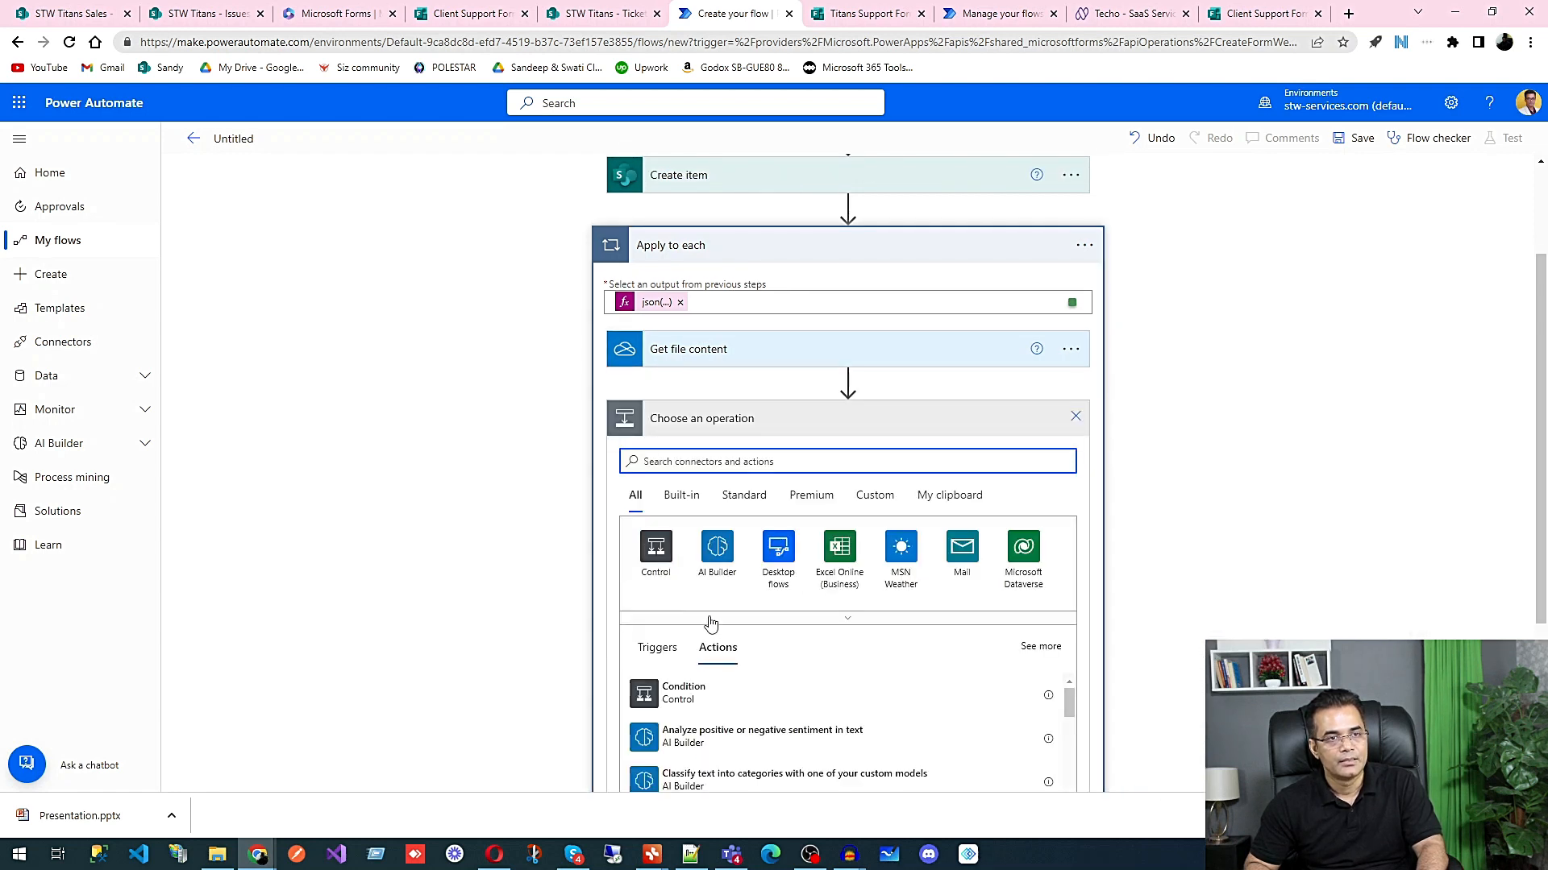
pyautogui.write('a')
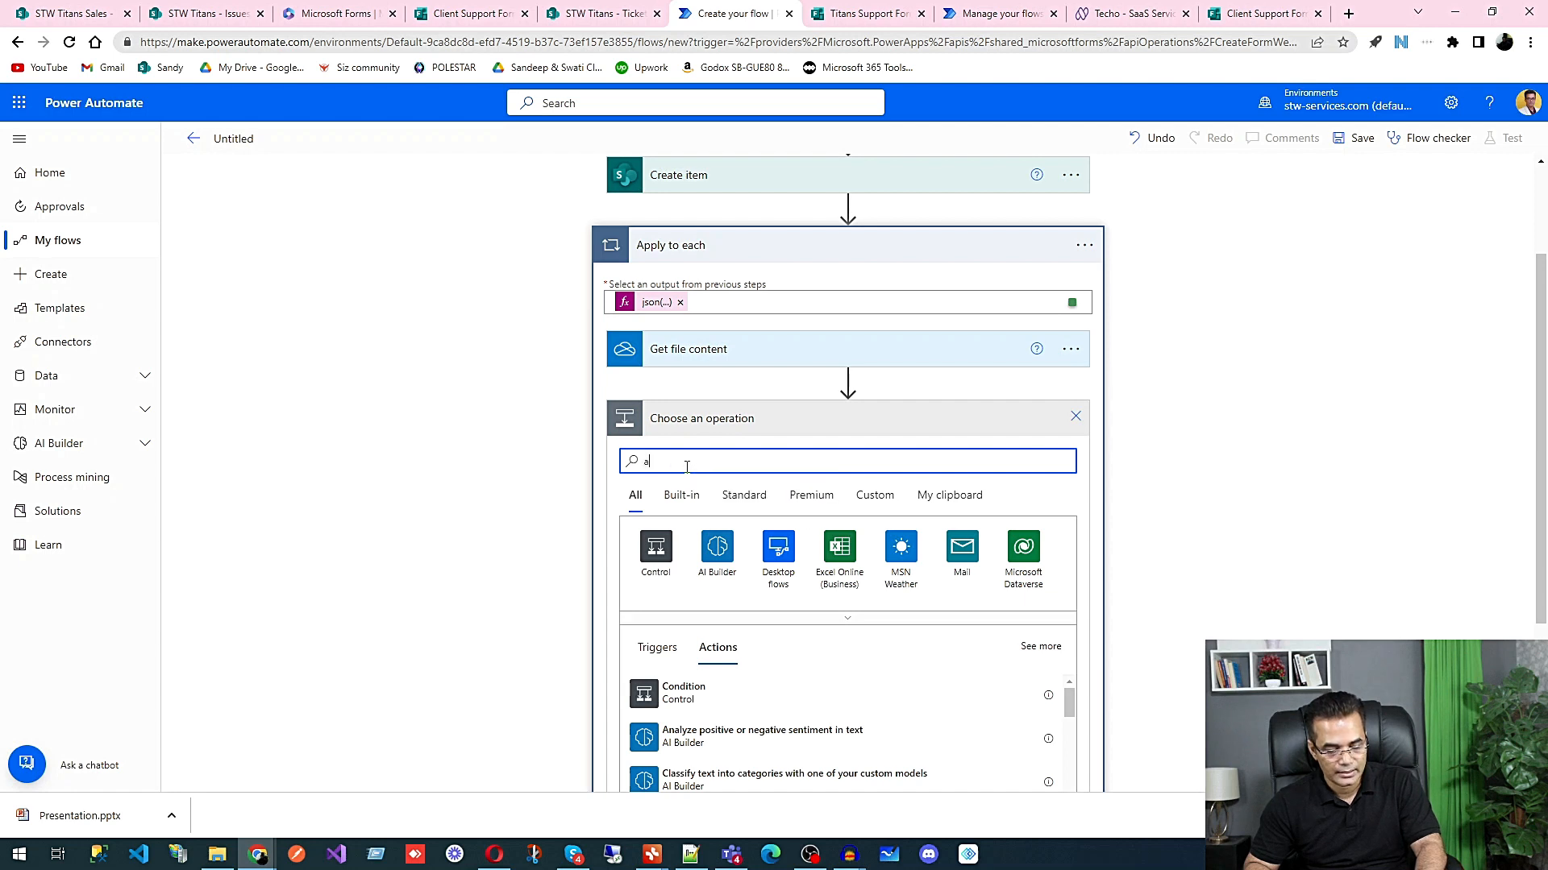
pyautogui.write('dd')
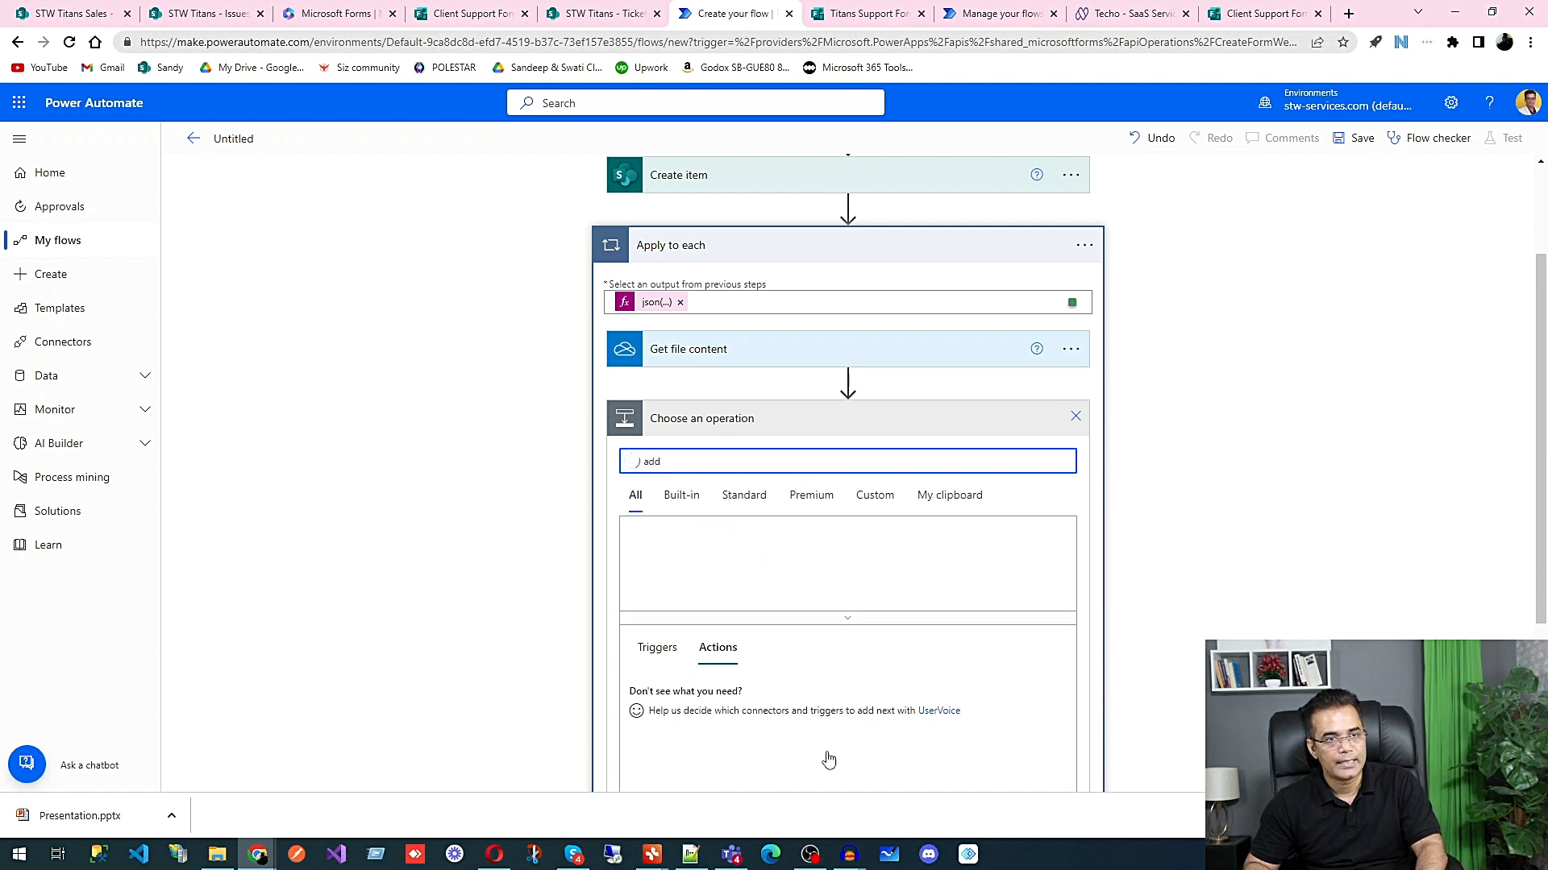
pyautogui.click(709, 695)
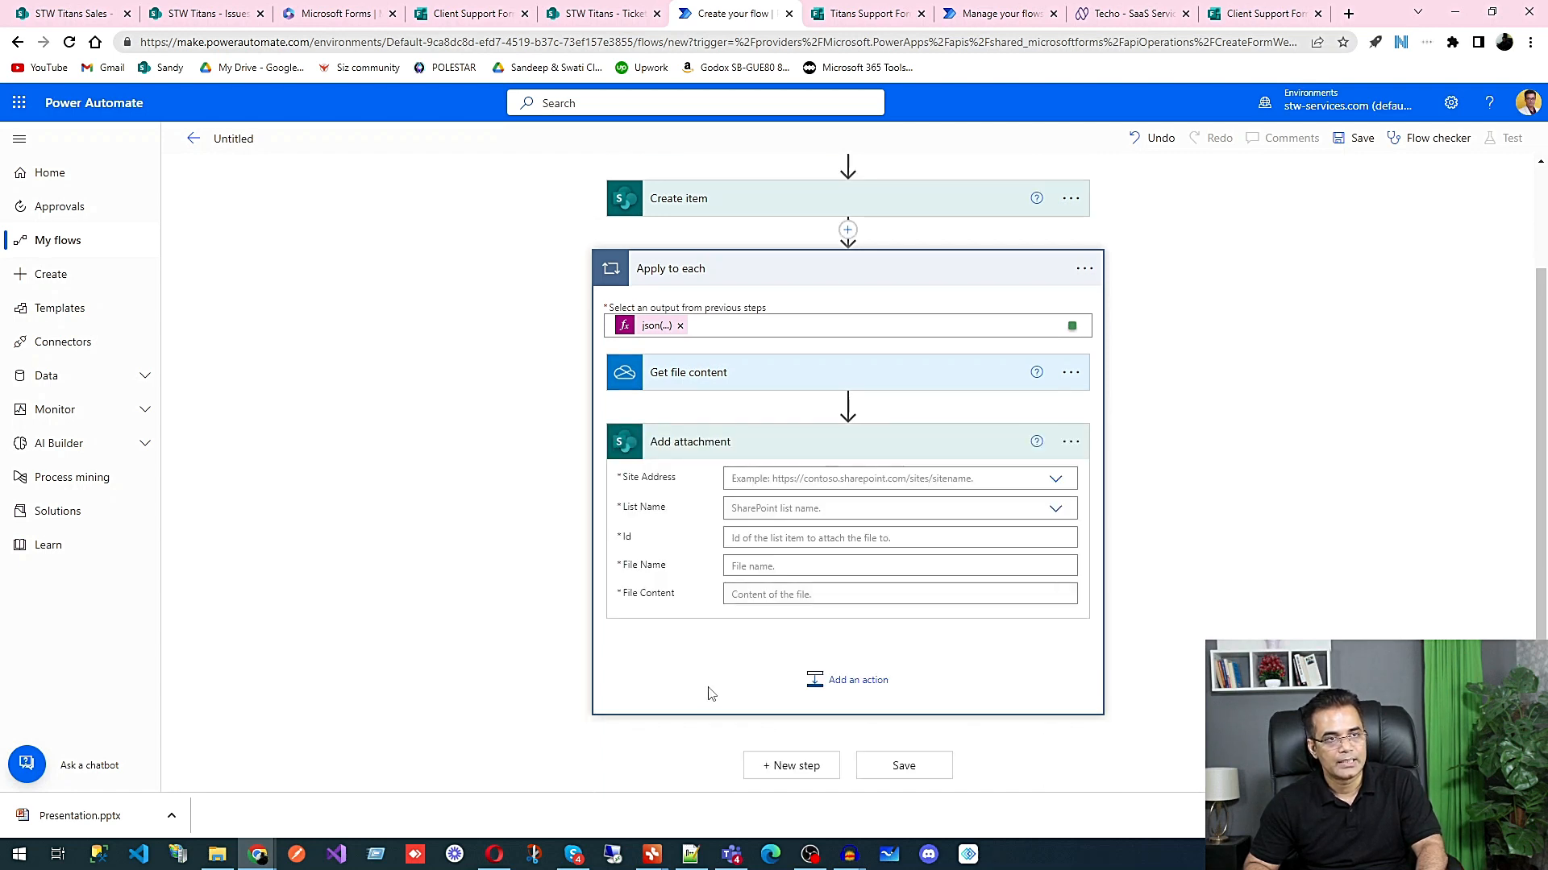
# Step: Set the Add attachment site address to STW Titans and its list name to Issues
pyautogui.click(1056, 482)
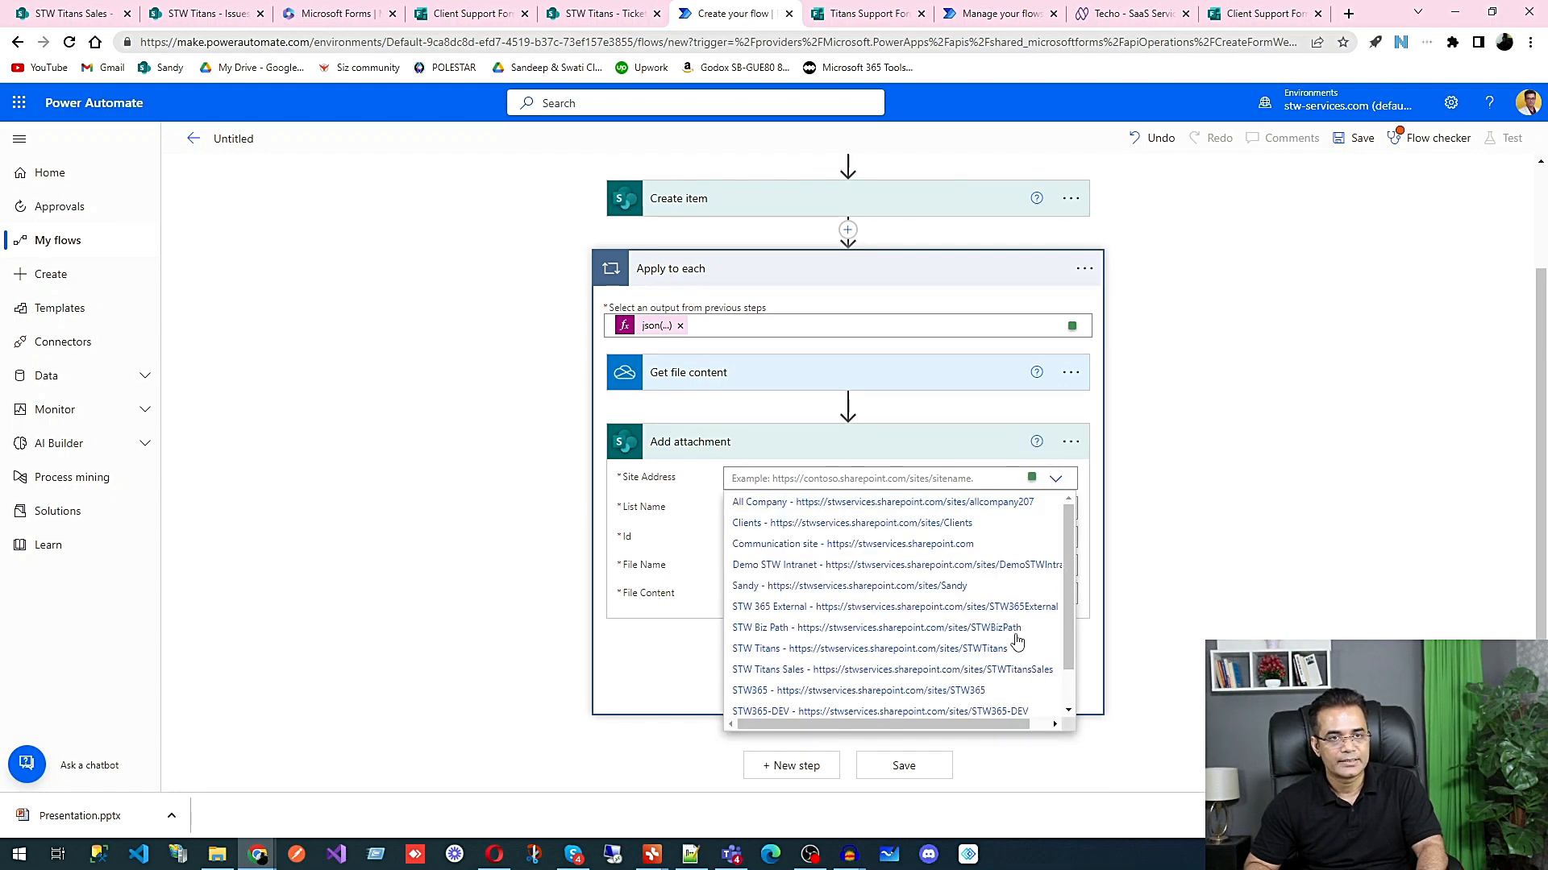
pyautogui.click(990, 650)
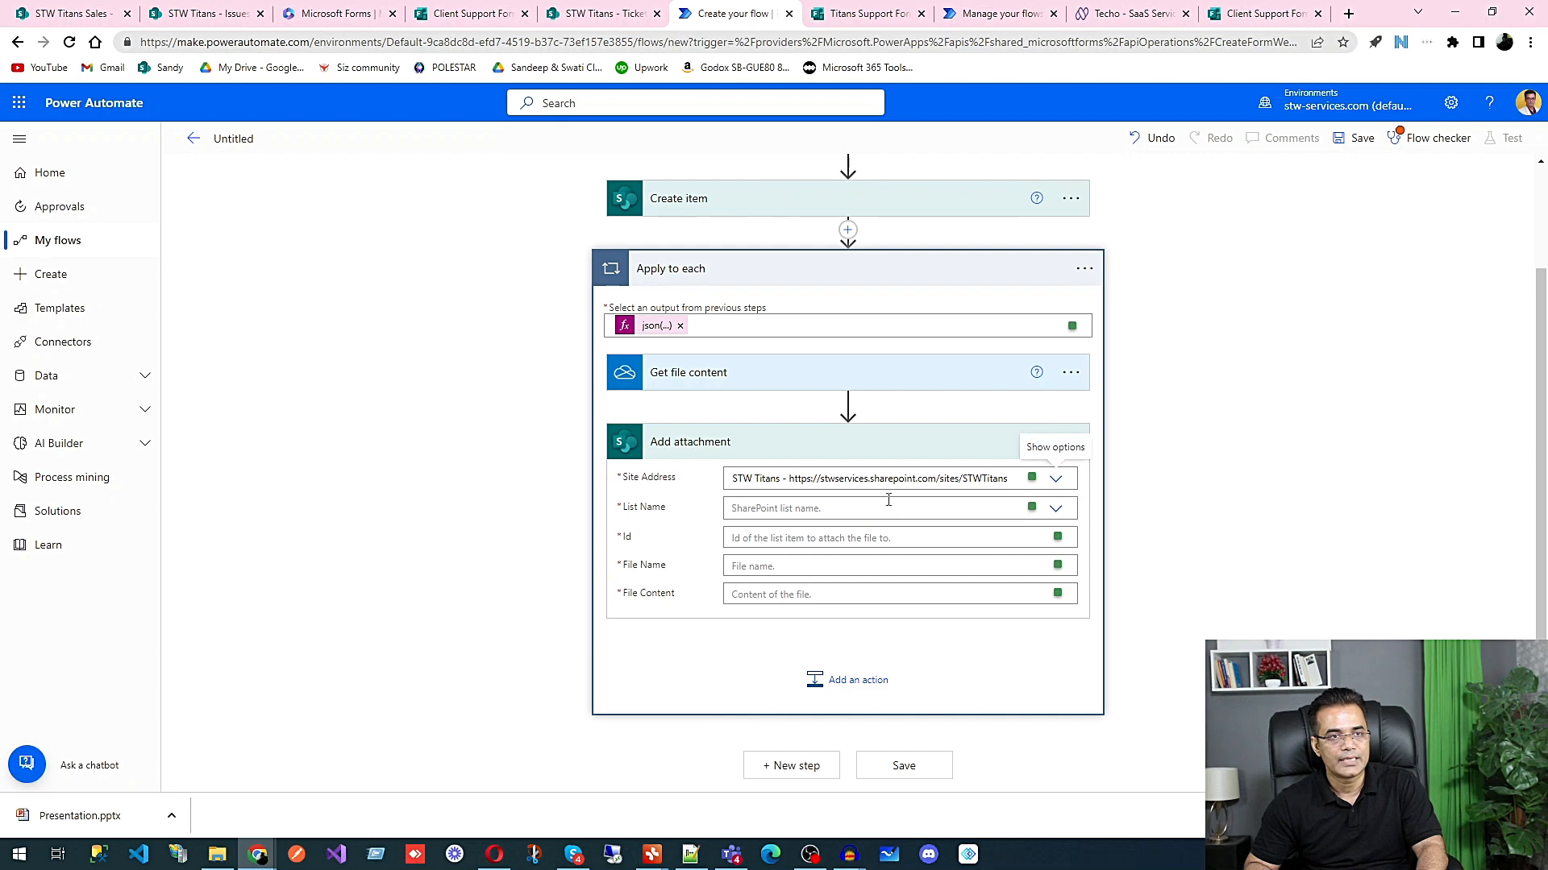
pyautogui.click(1056, 508)
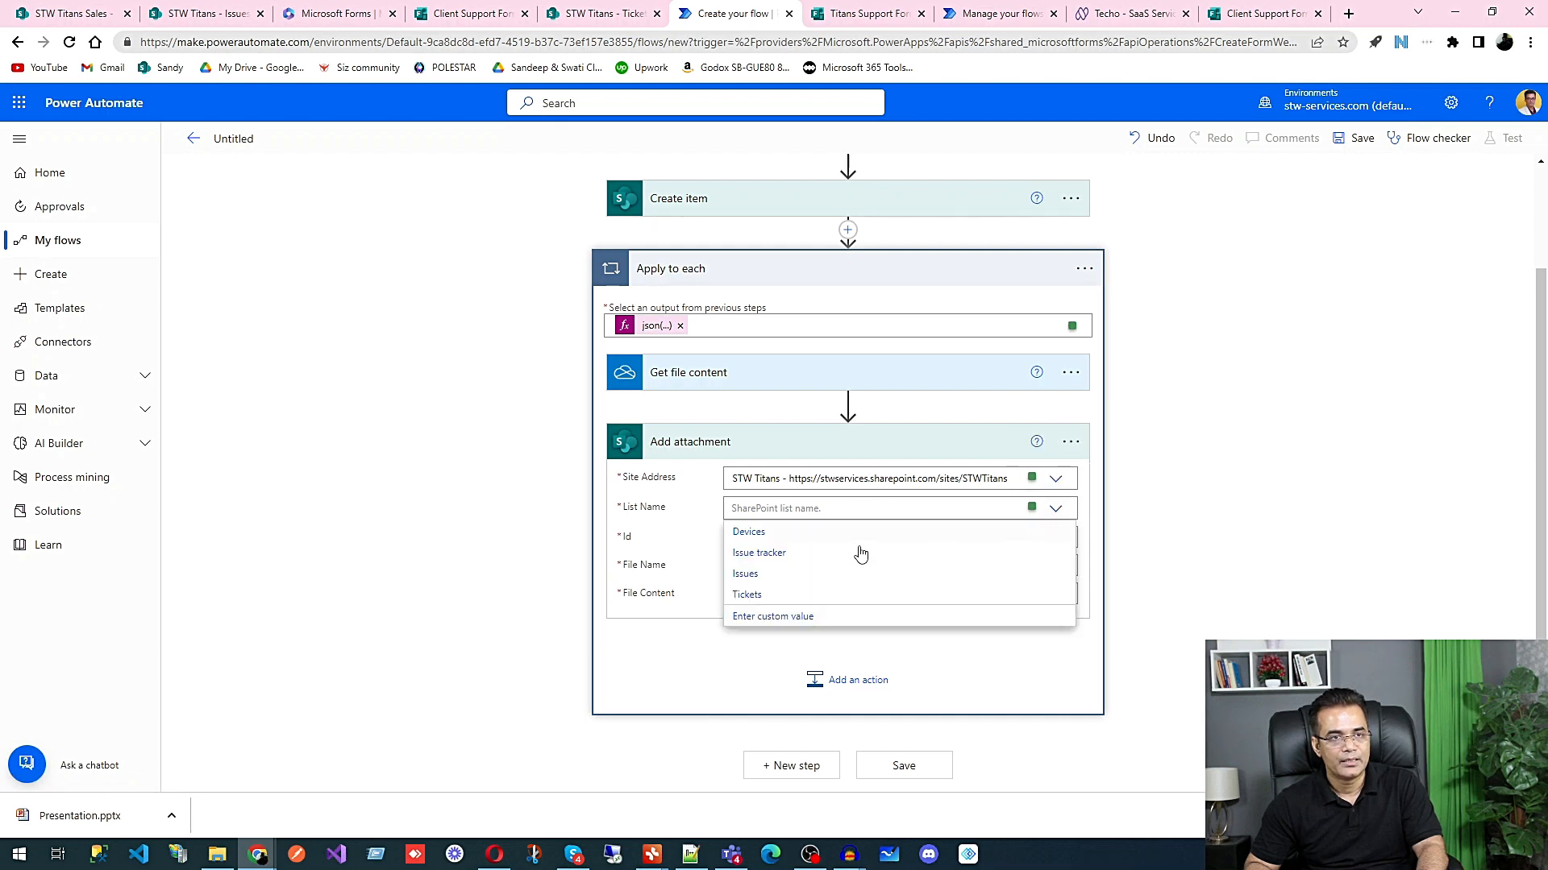
pyautogui.click(747, 577)
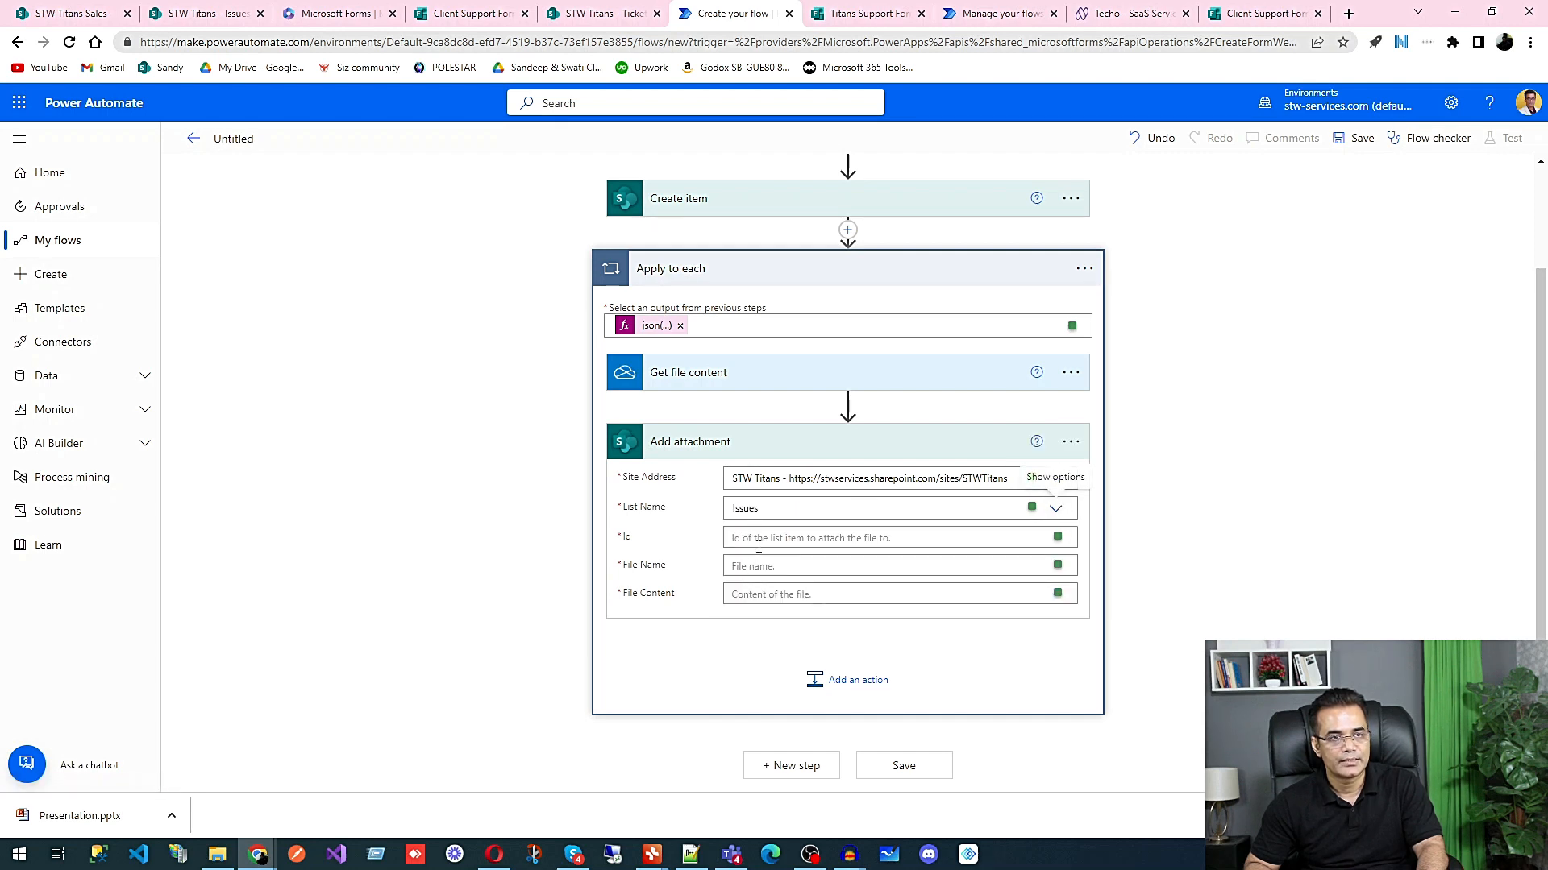
# Step: Set the Id of Add attachment to the dynamic ID value from Create item
pyautogui.click(995, 539)
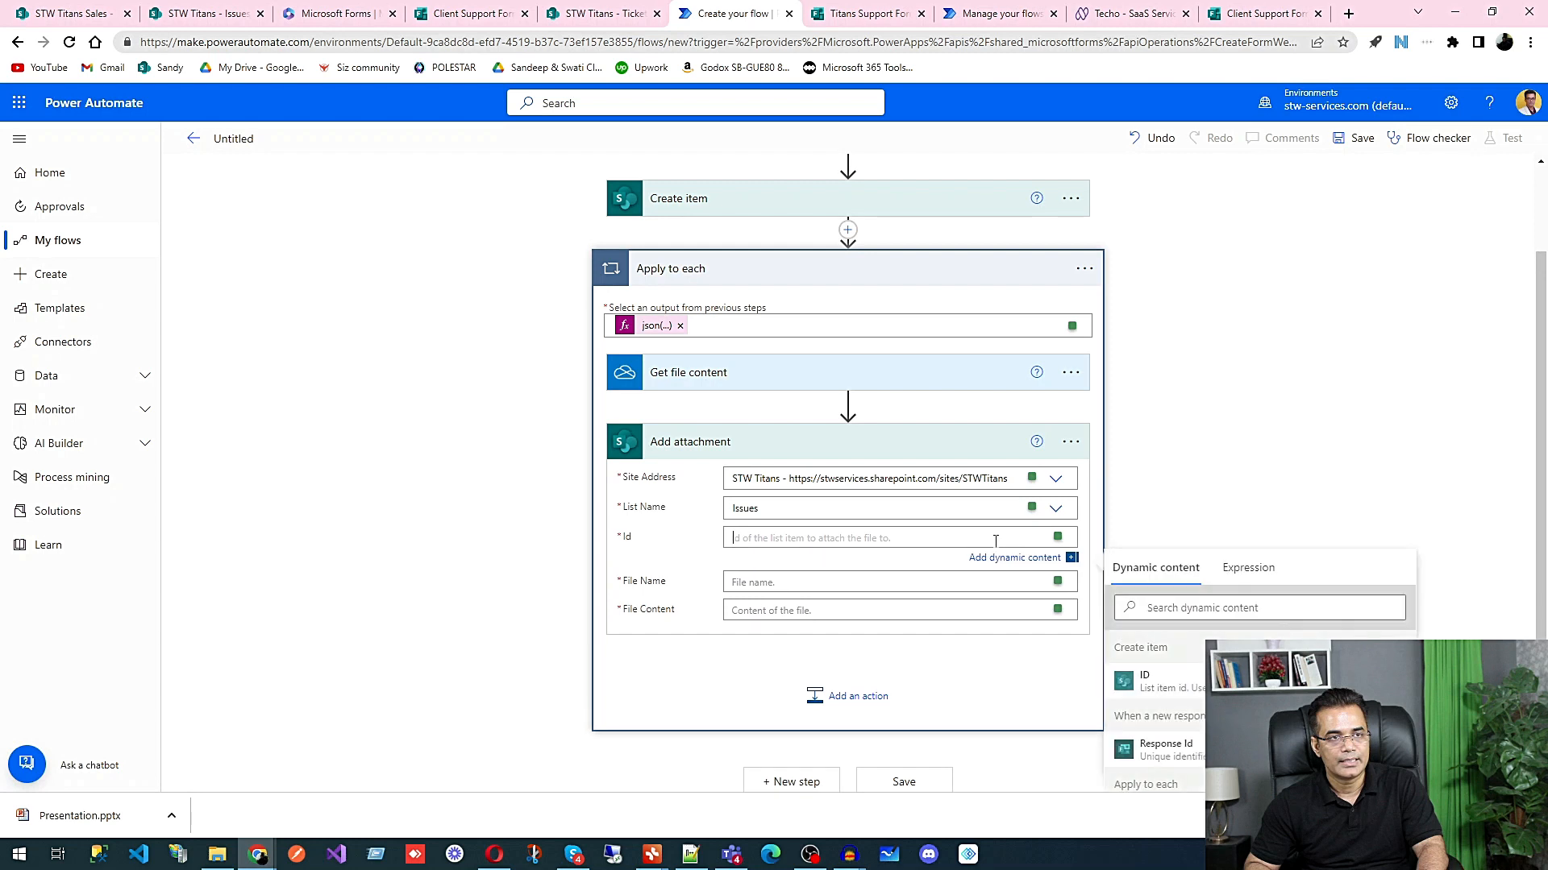
pyautogui.click(1185, 684)
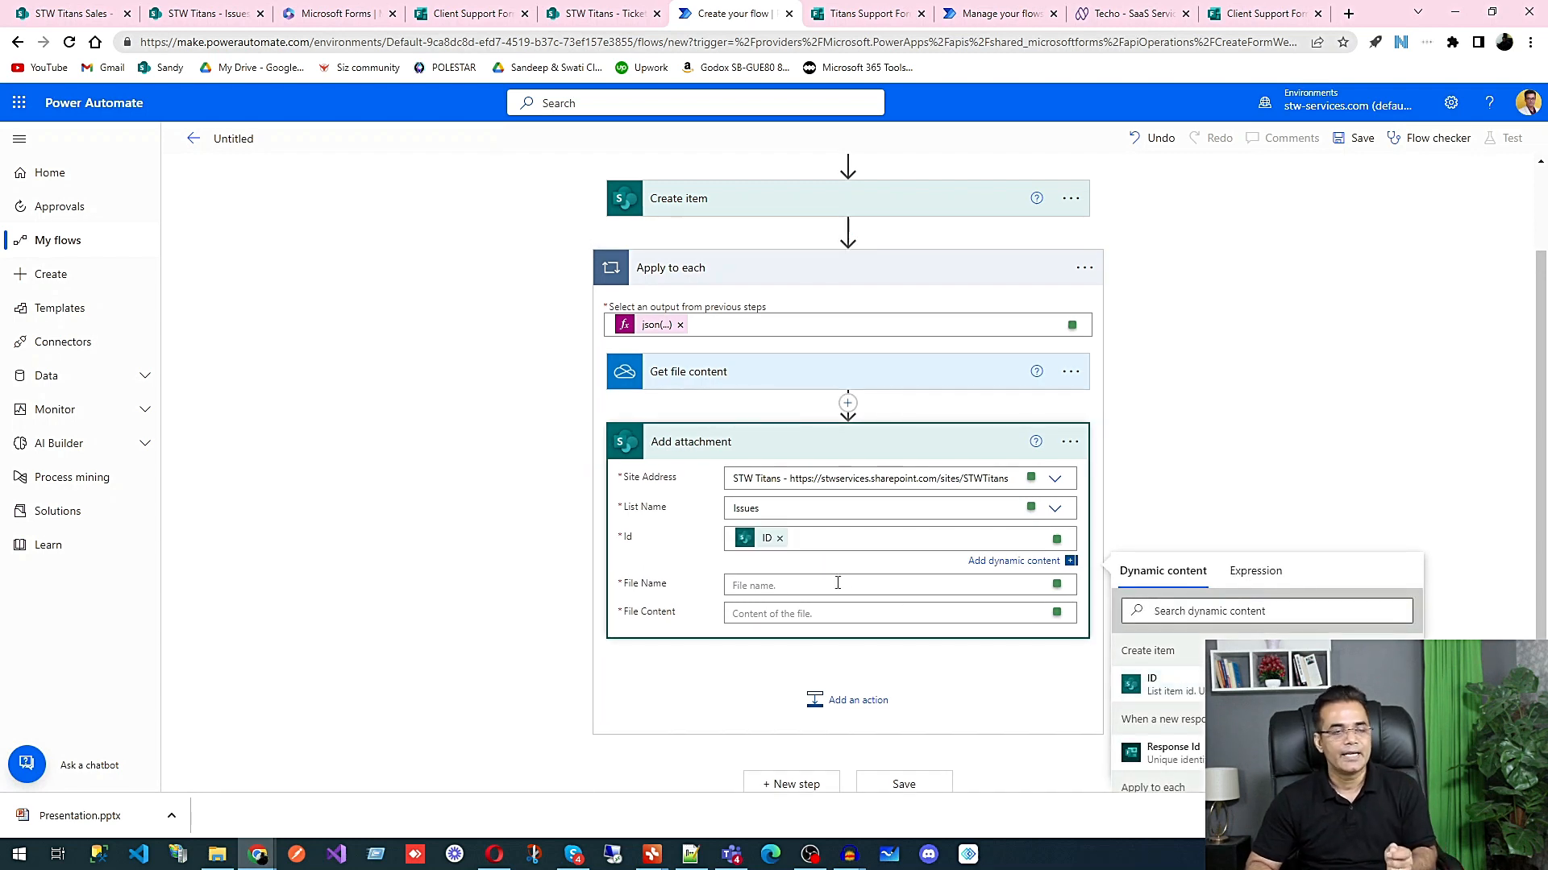
pyautogui.scroll(2, 838, 583)
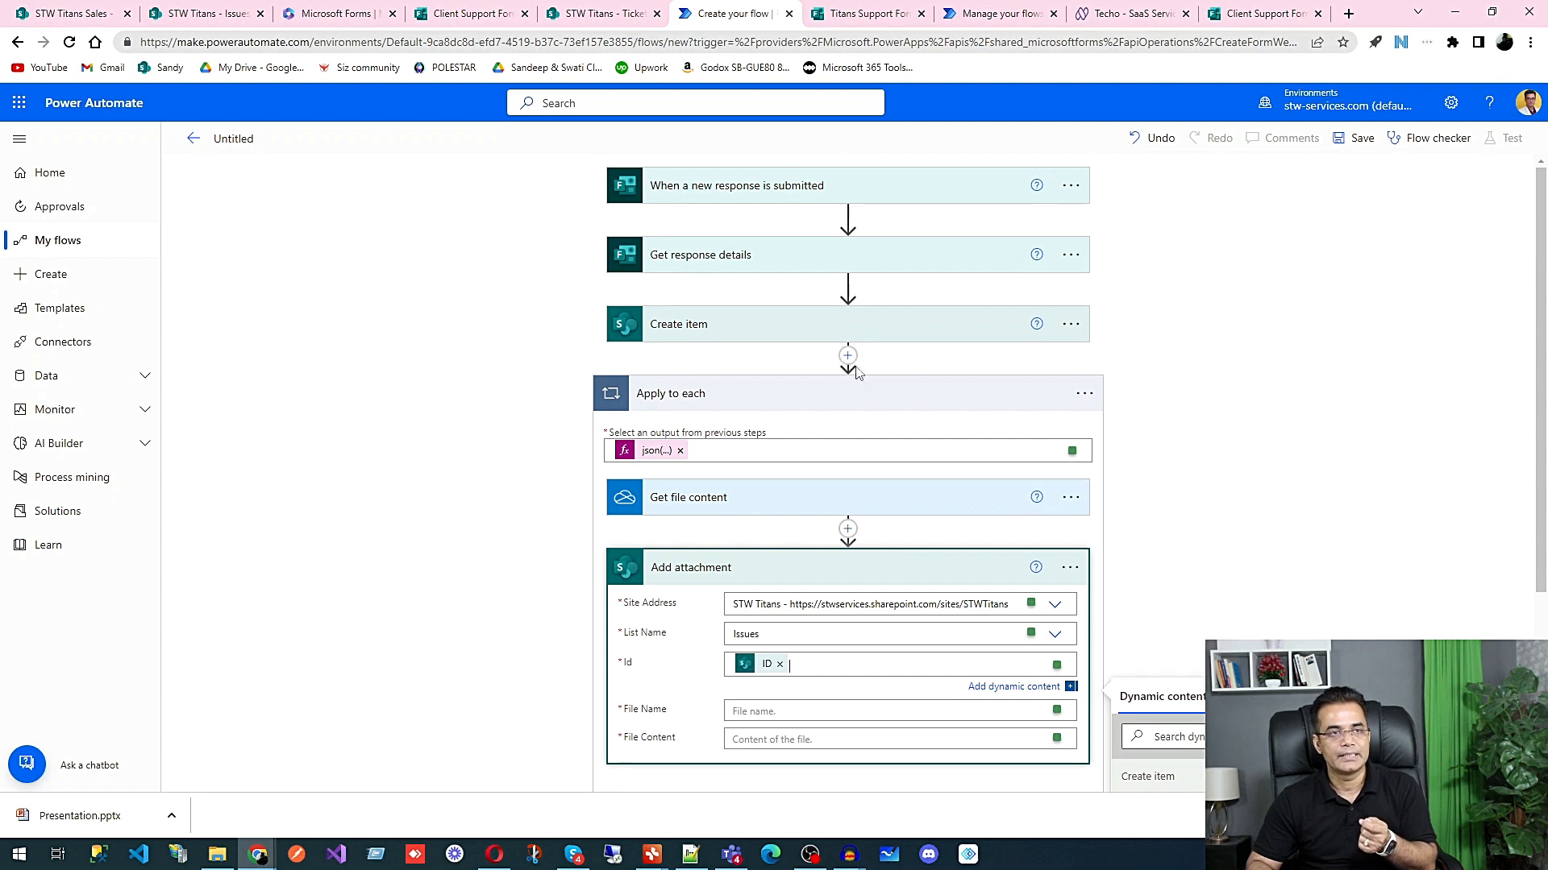
pyautogui.scroll(-2, 857, 371)
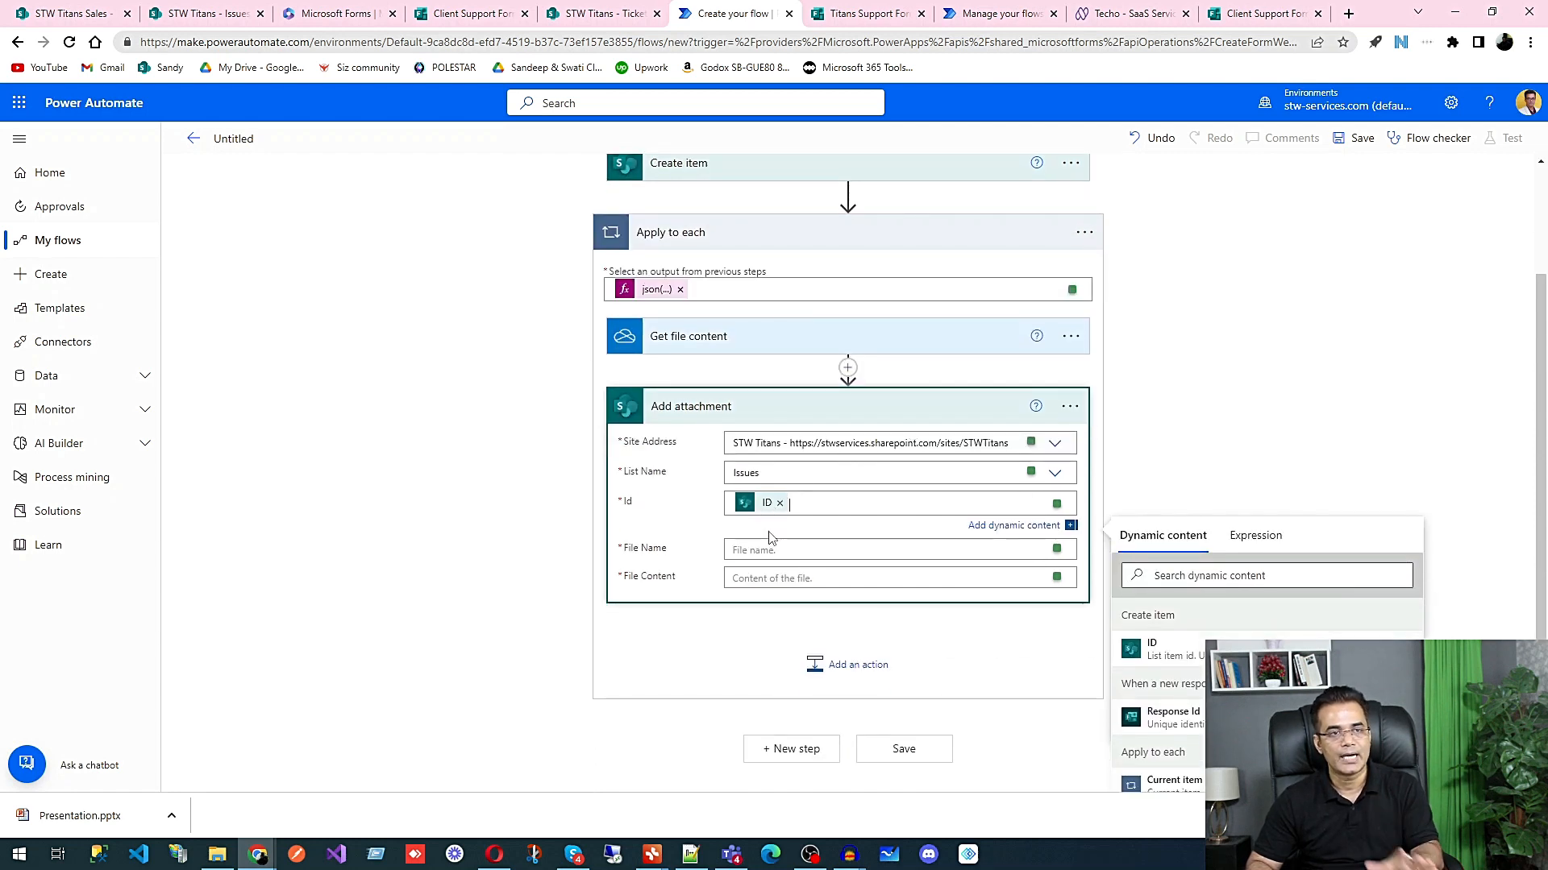
# Step: Set the File Name of Add attachment to the expression item()?['name']
pyautogui.click(766, 549)
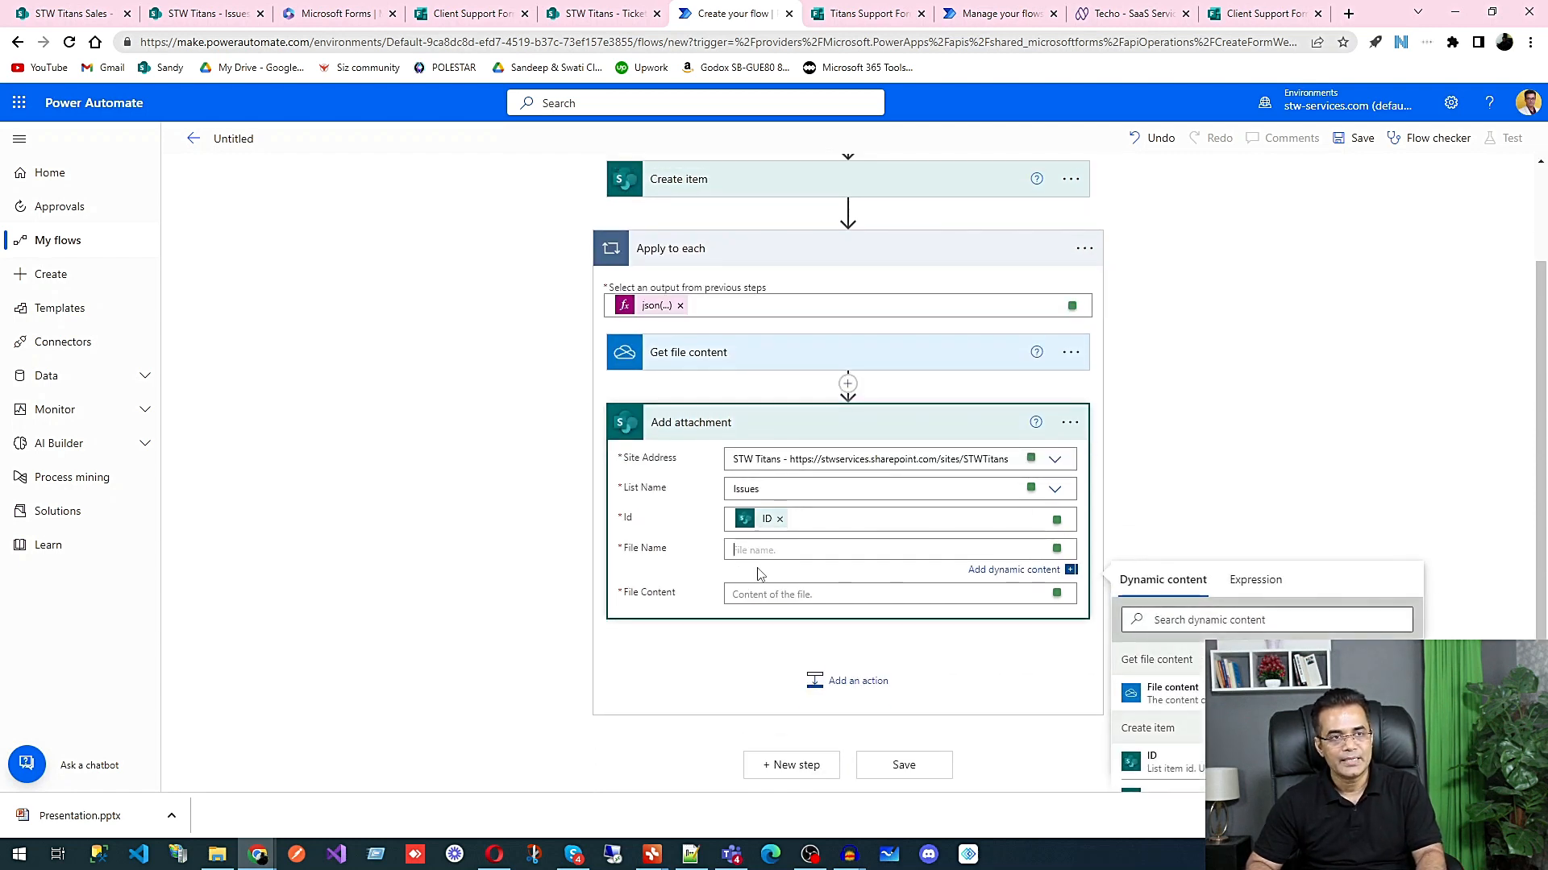
pyautogui.click(1257, 583)
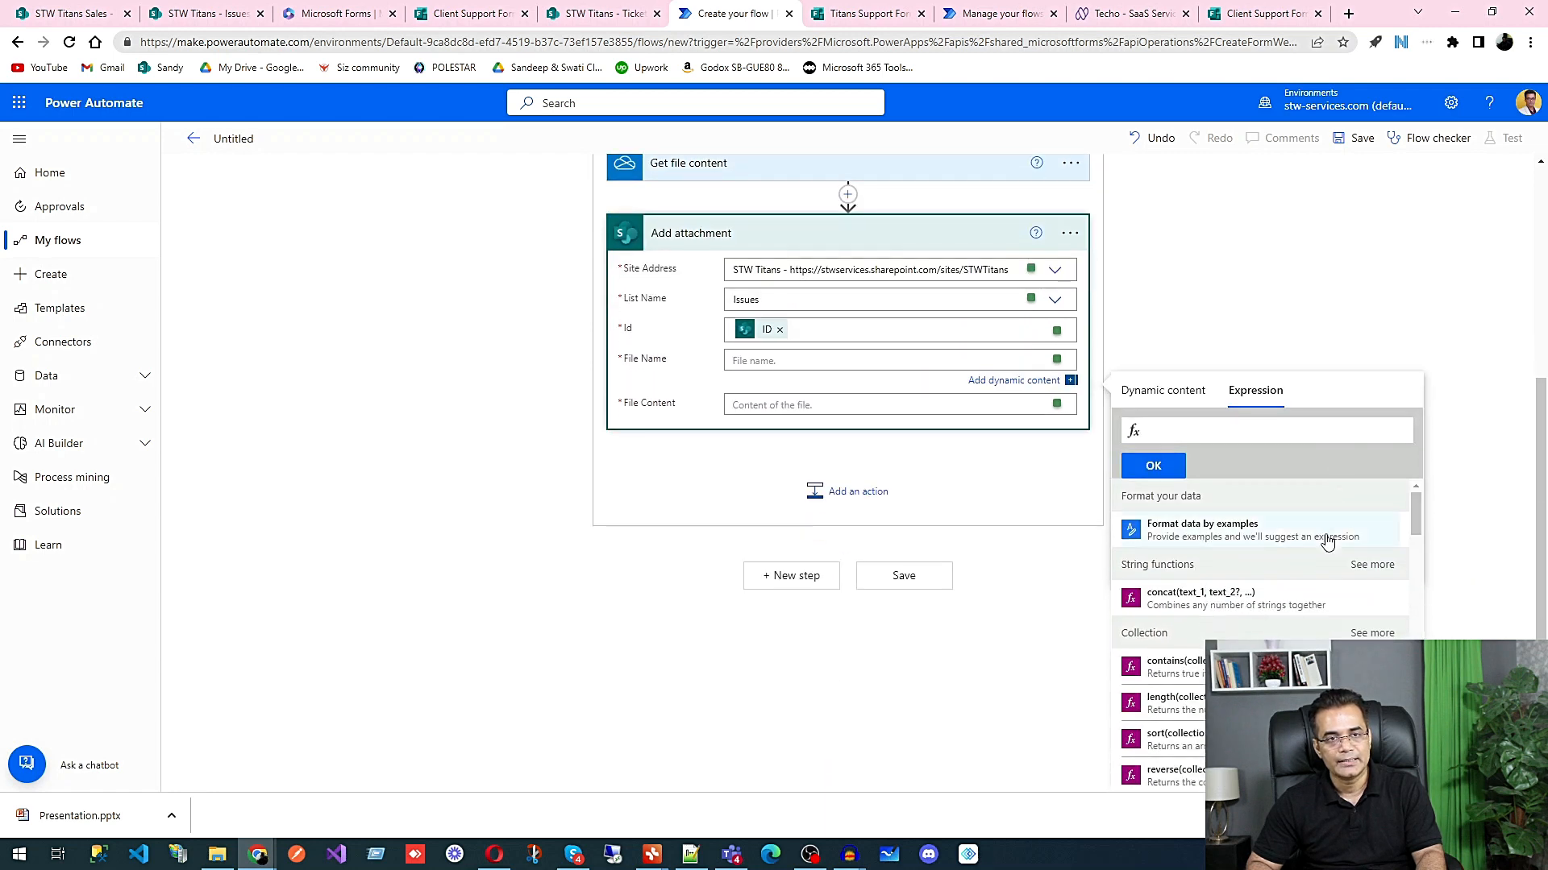
pyautogui.scroll(-6, 1263, 613)
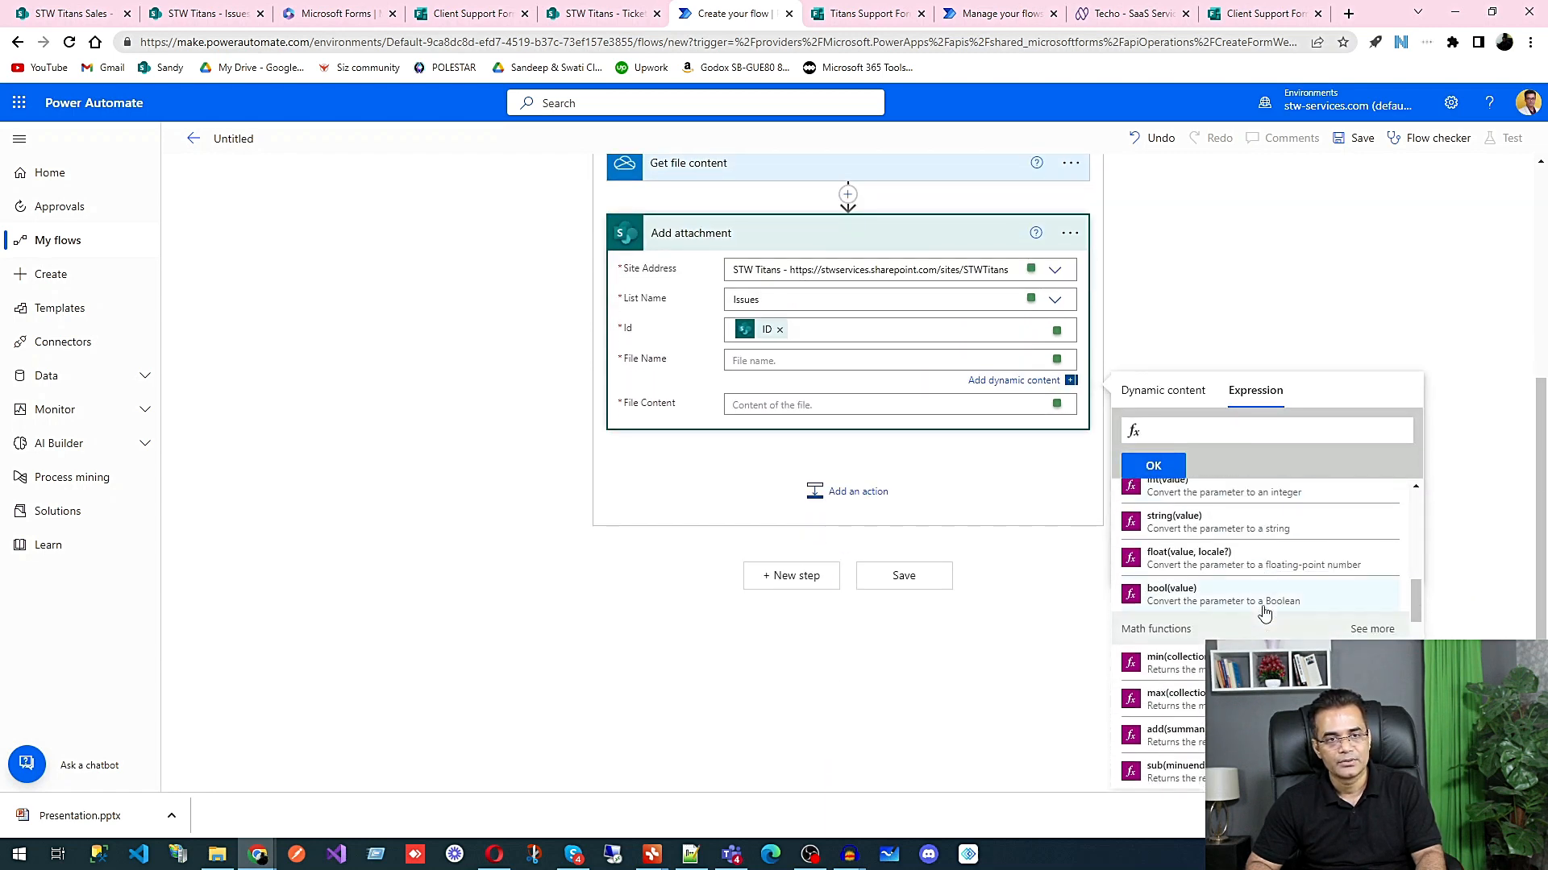
pyautogui.scroll(-6, 1264, 612)
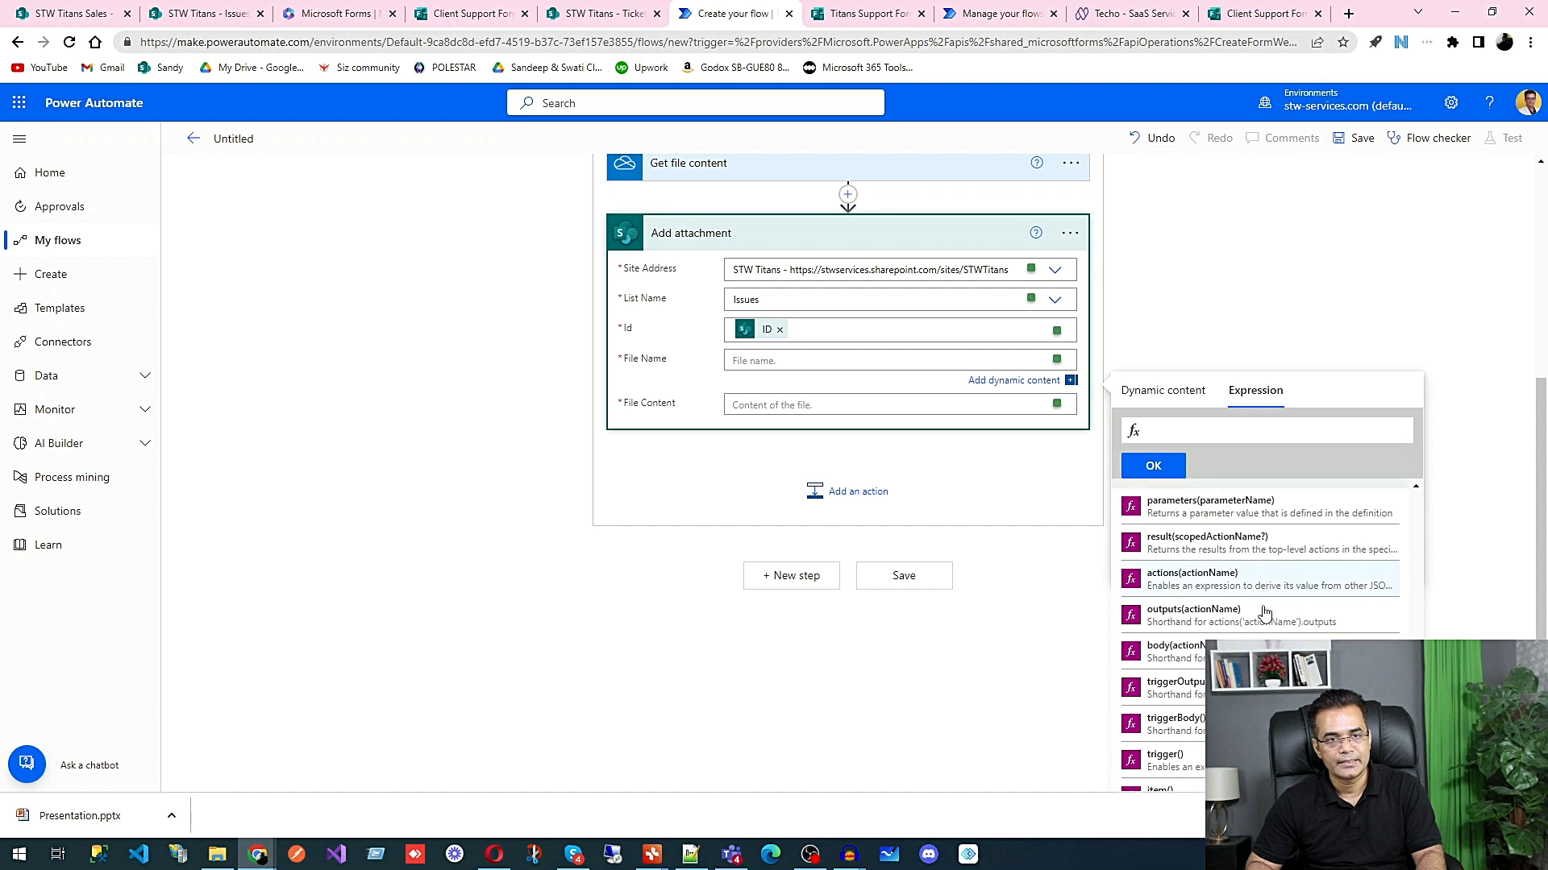
pyautogui.scroll(-1, 1264, 614)
pyautogui.click(1191, 576)
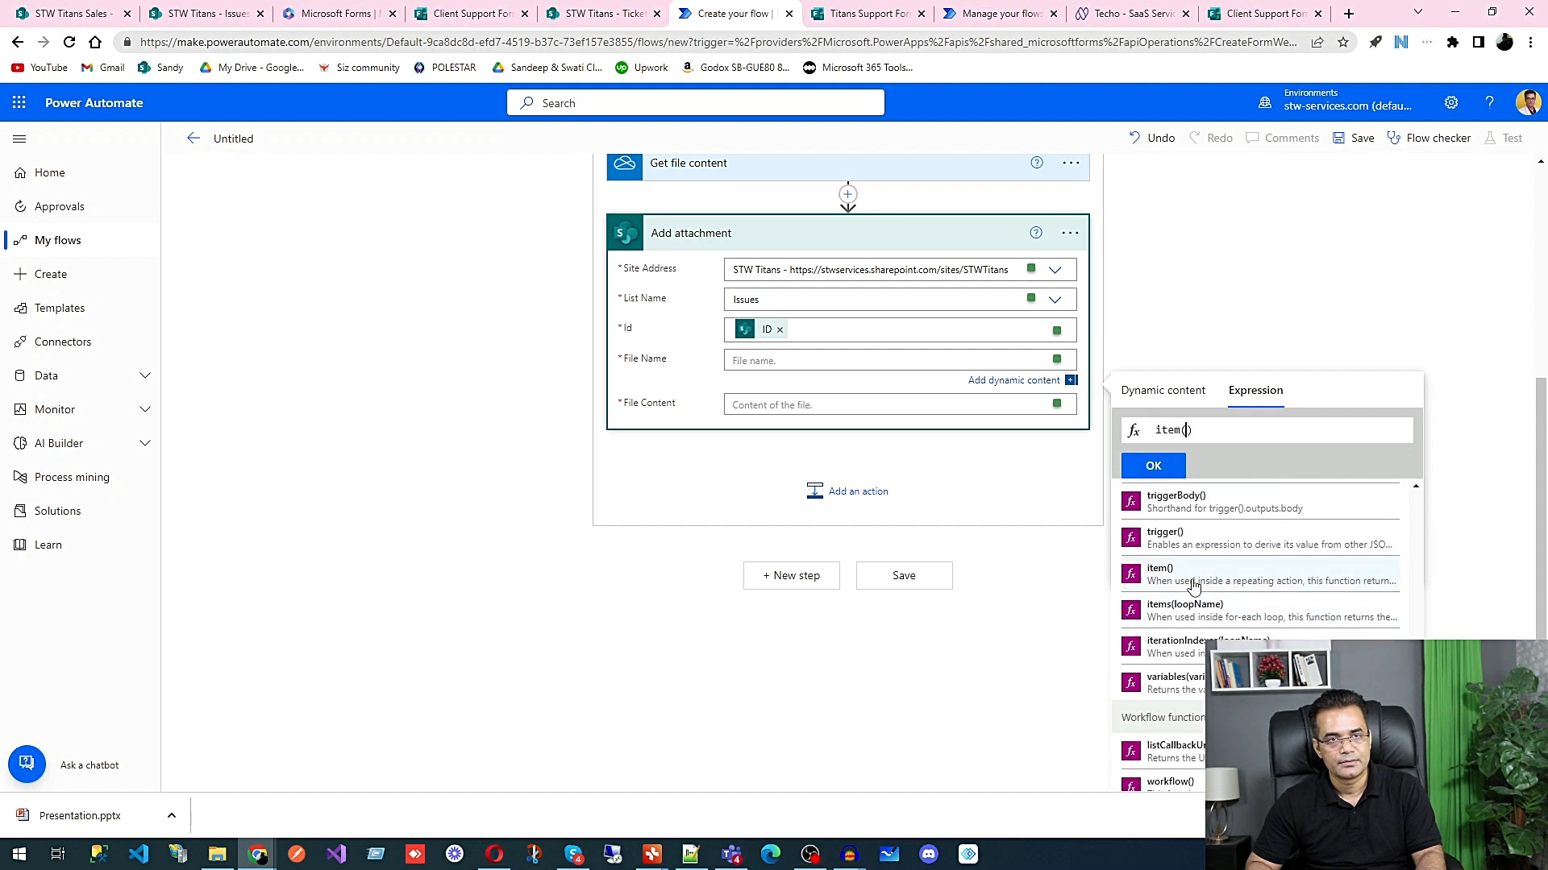
pyautogui.write('?[]')
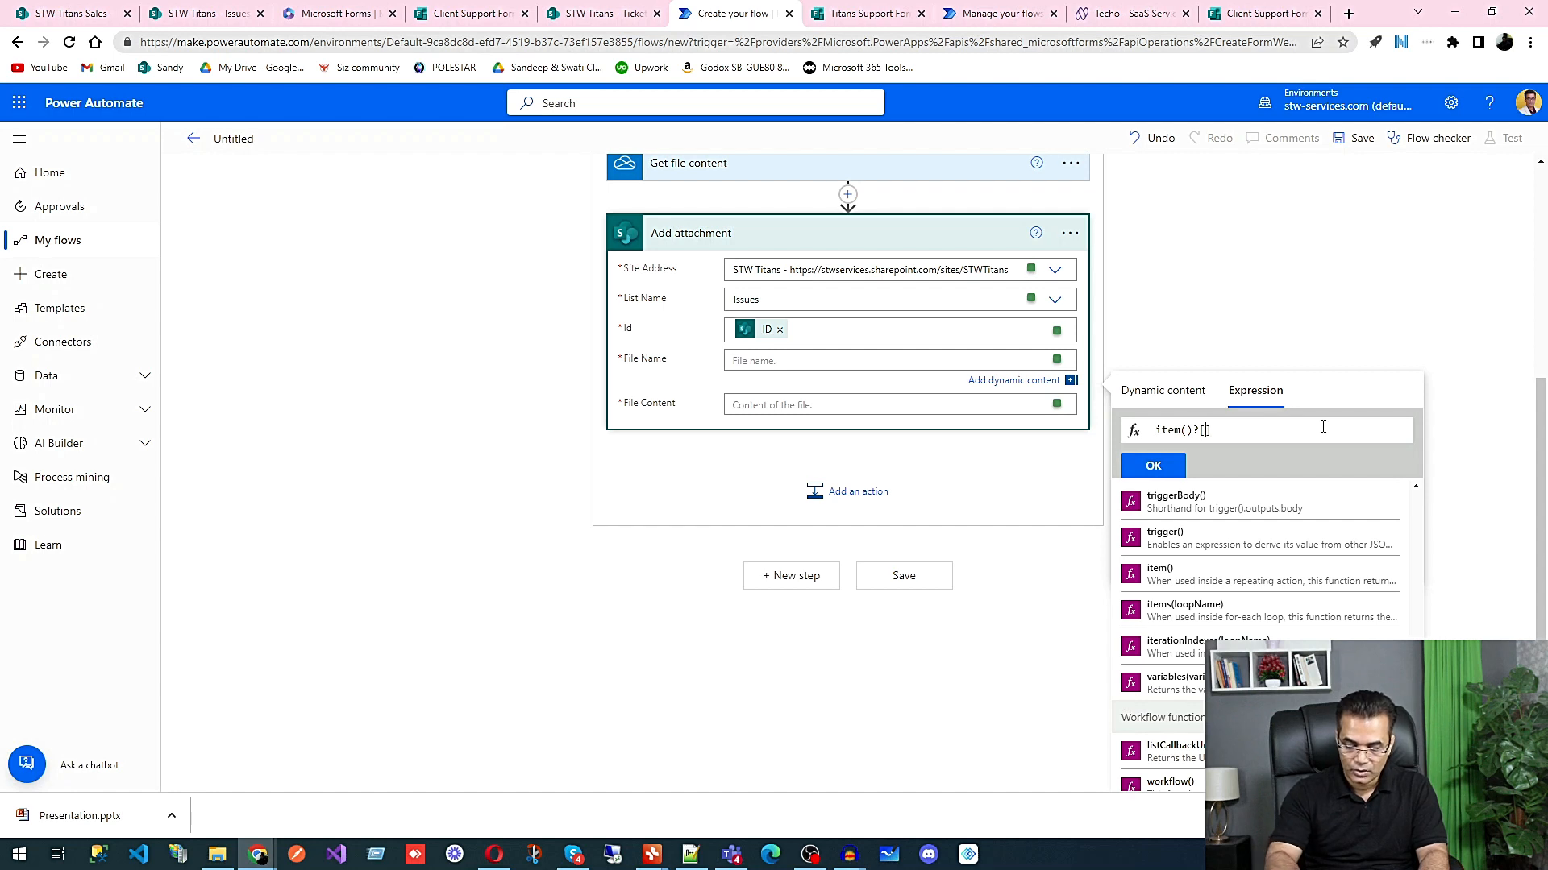
pyautogui.press('Left')
pyautogui.write("''name")
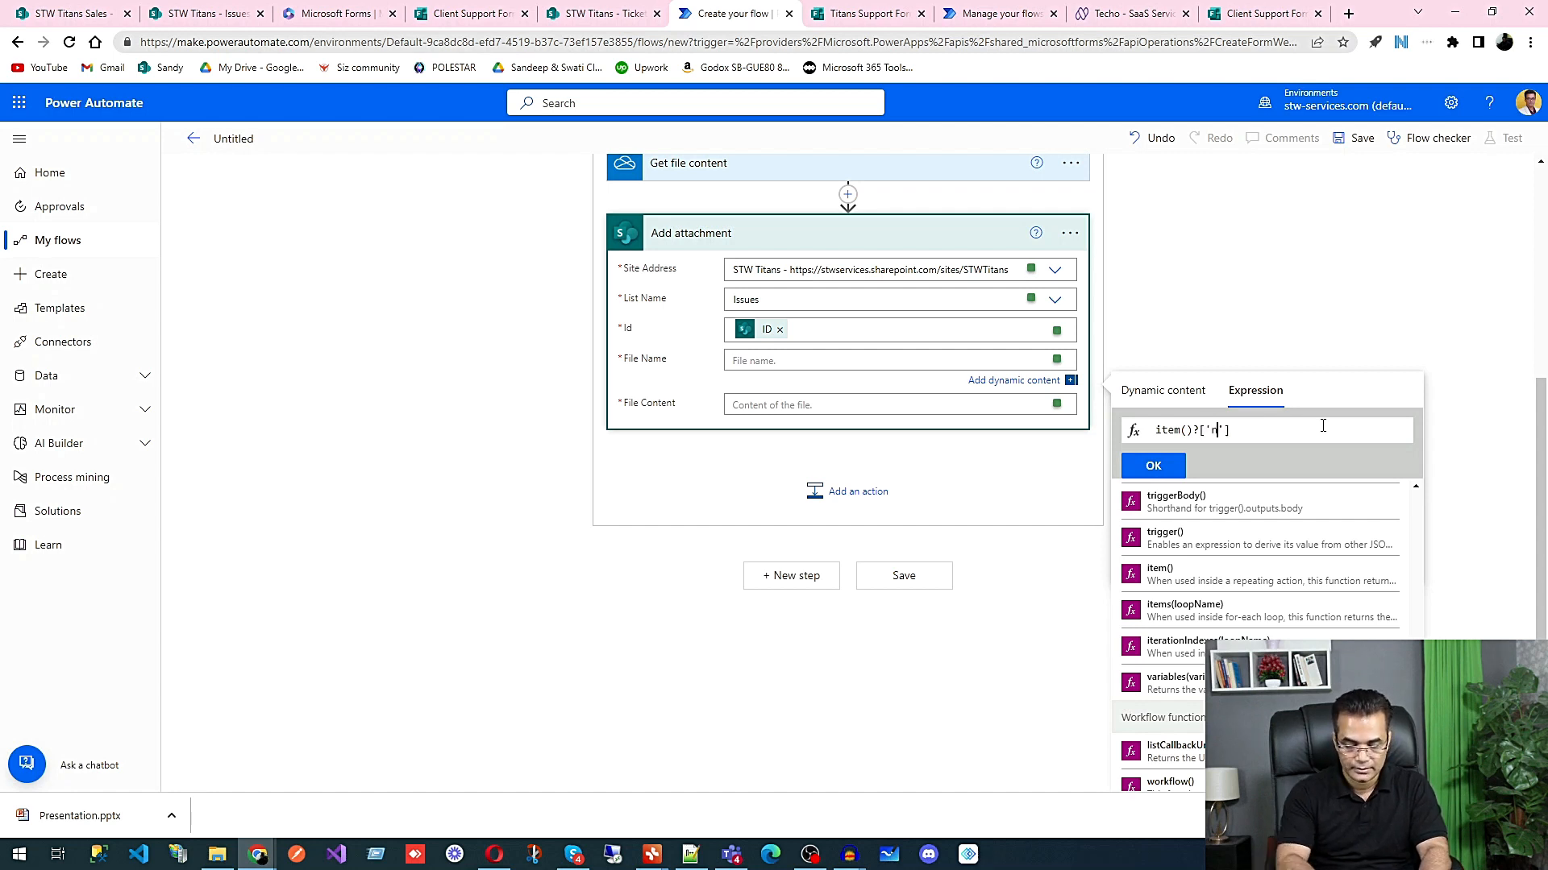
pyautogui.click(1154, 466)
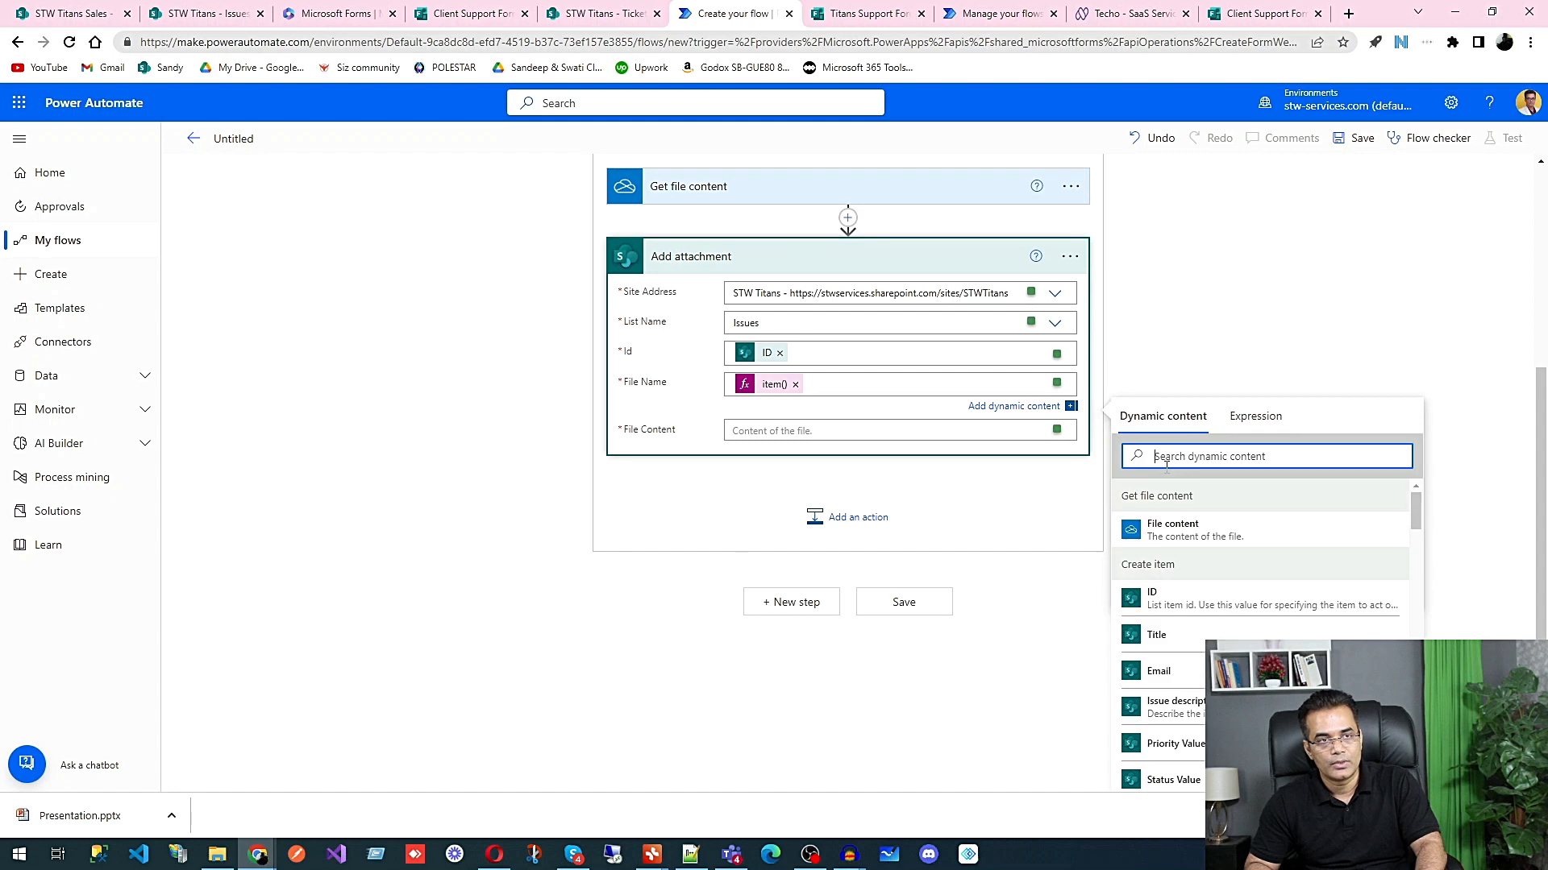
# Step: Set the File Content of Add attachment to the dynamic File content value from Get file content
pyautogui.click(760, 426)
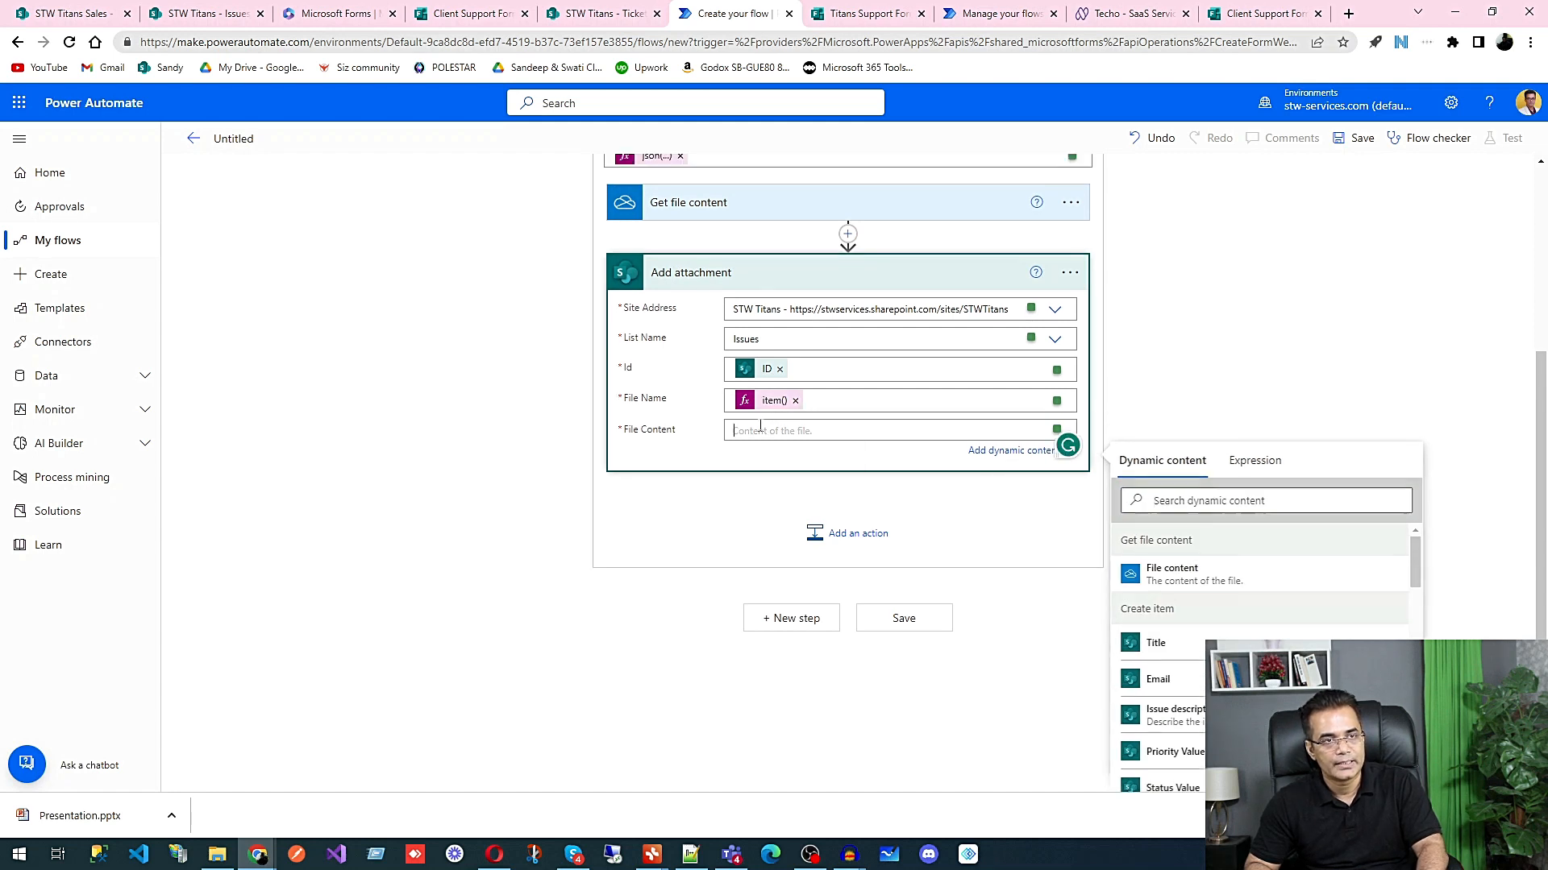
pyautogui.click(1207, 577)
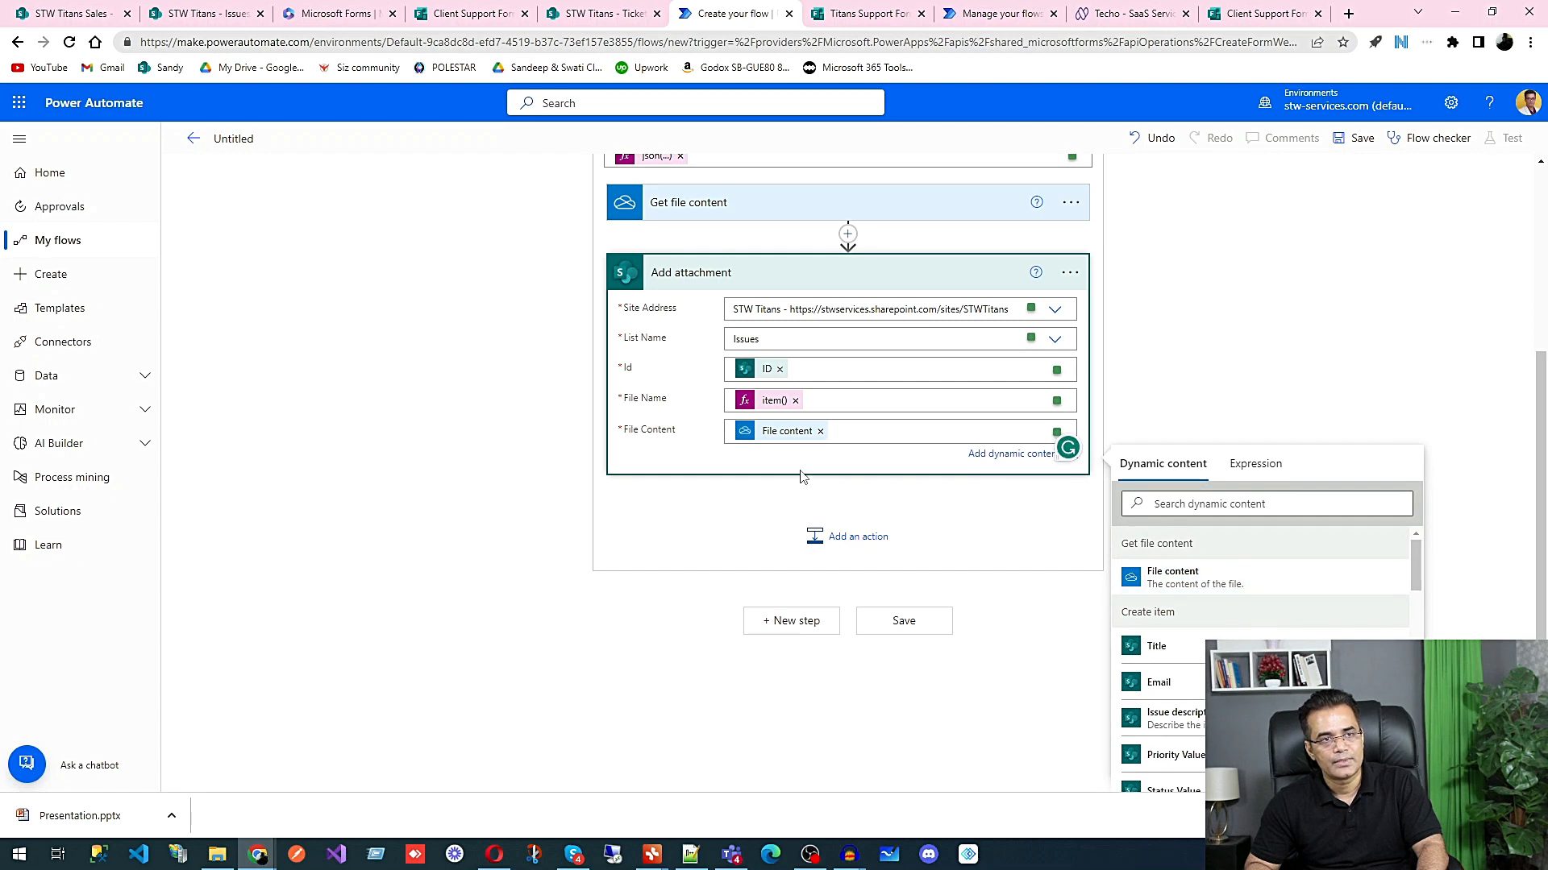
pyautogui.click(1322, 355)
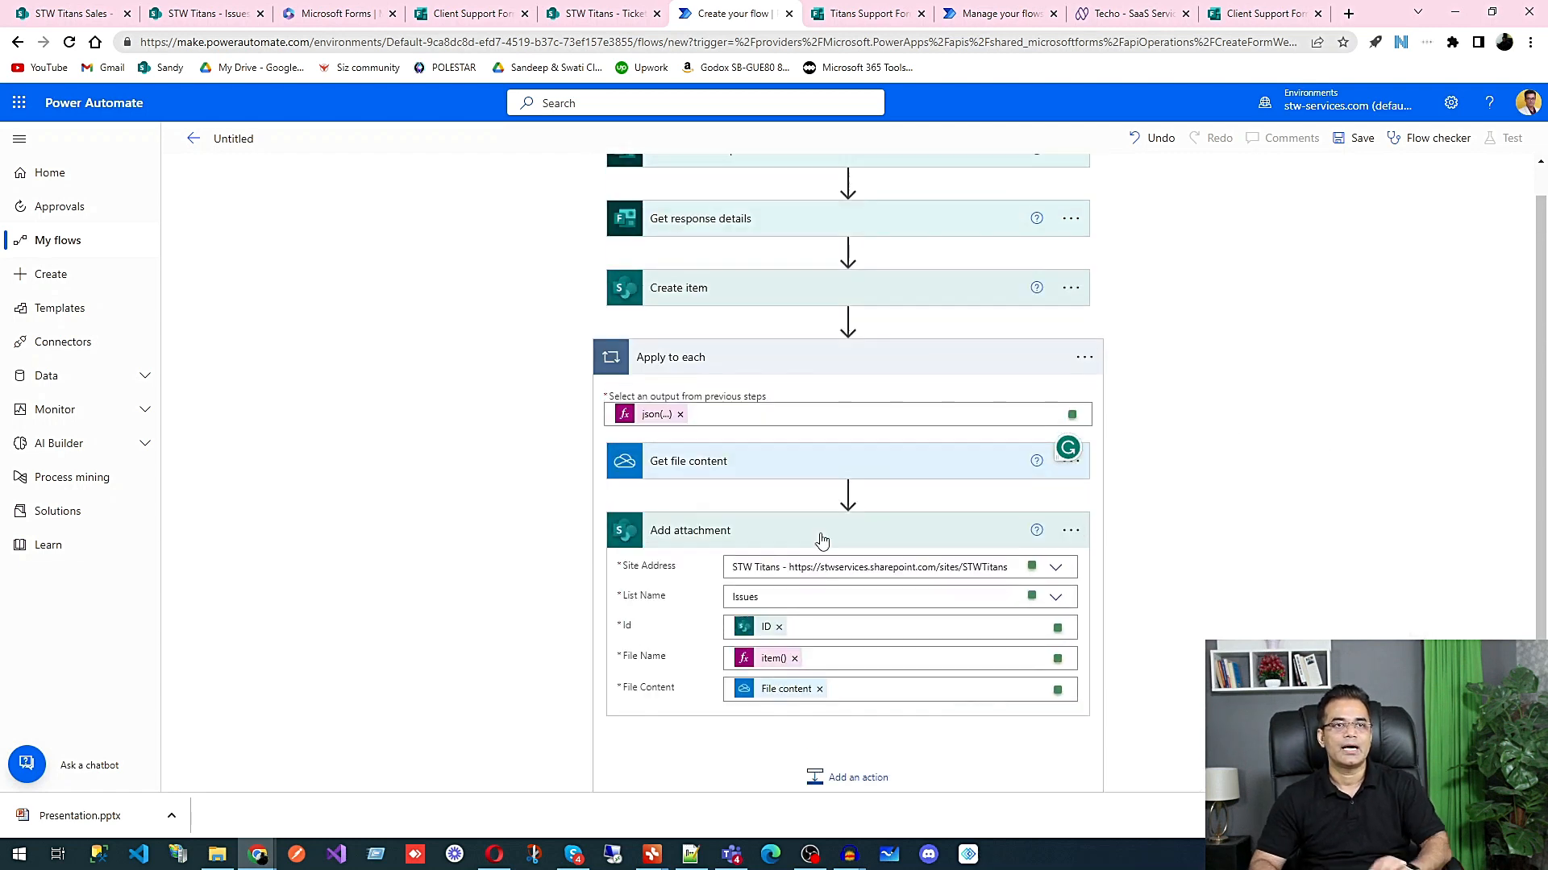
# Step: Save the flow and start a manual test run of it
pyautogui.scroll(1, 822, 542)
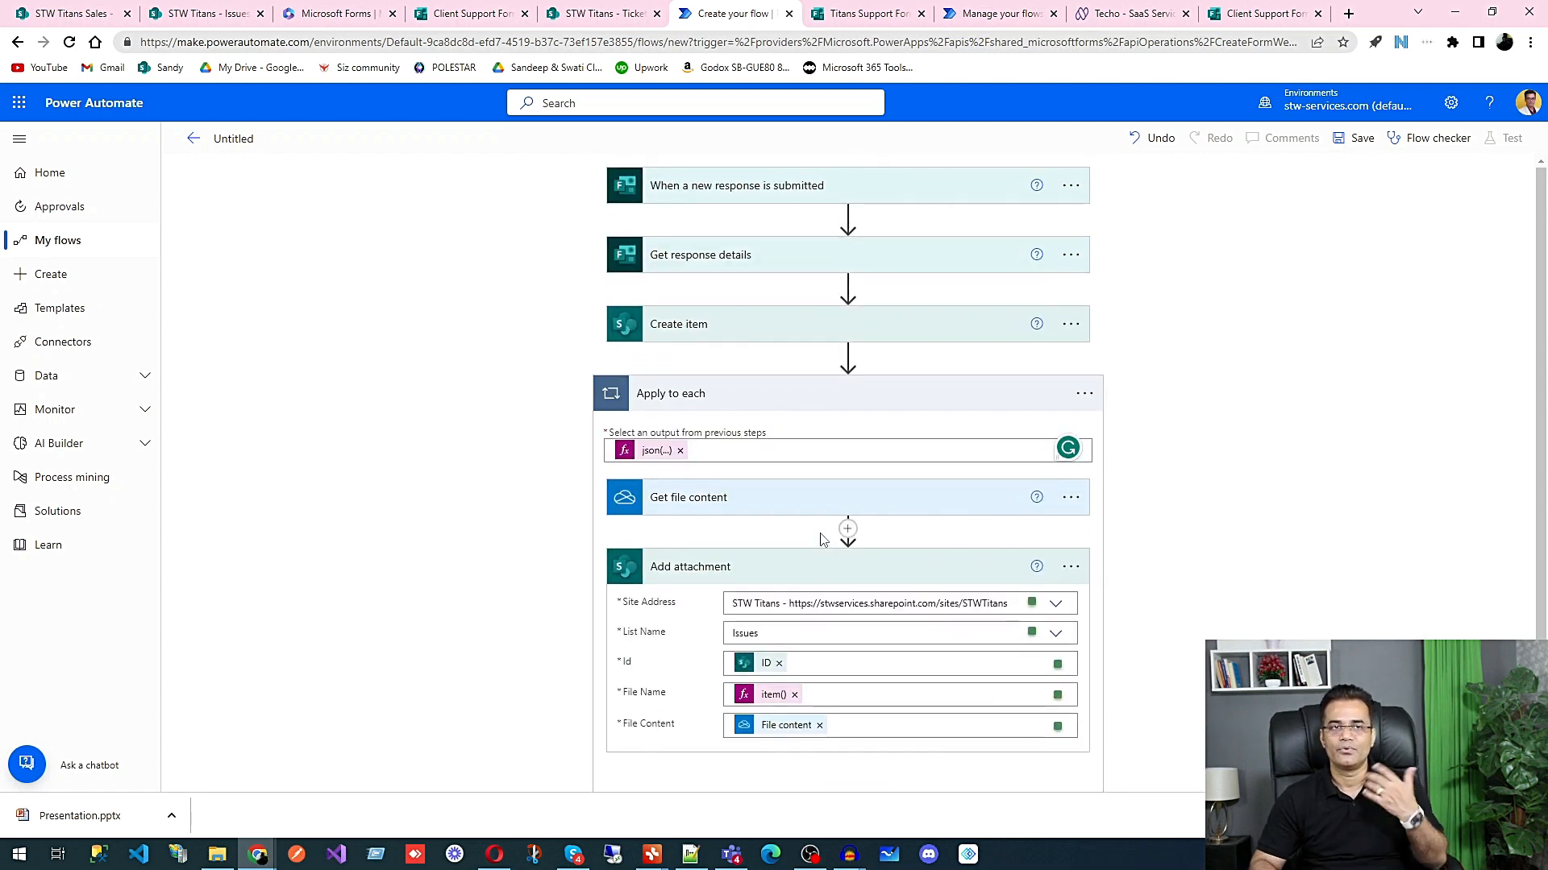
pyautogui.click(1361, 140)
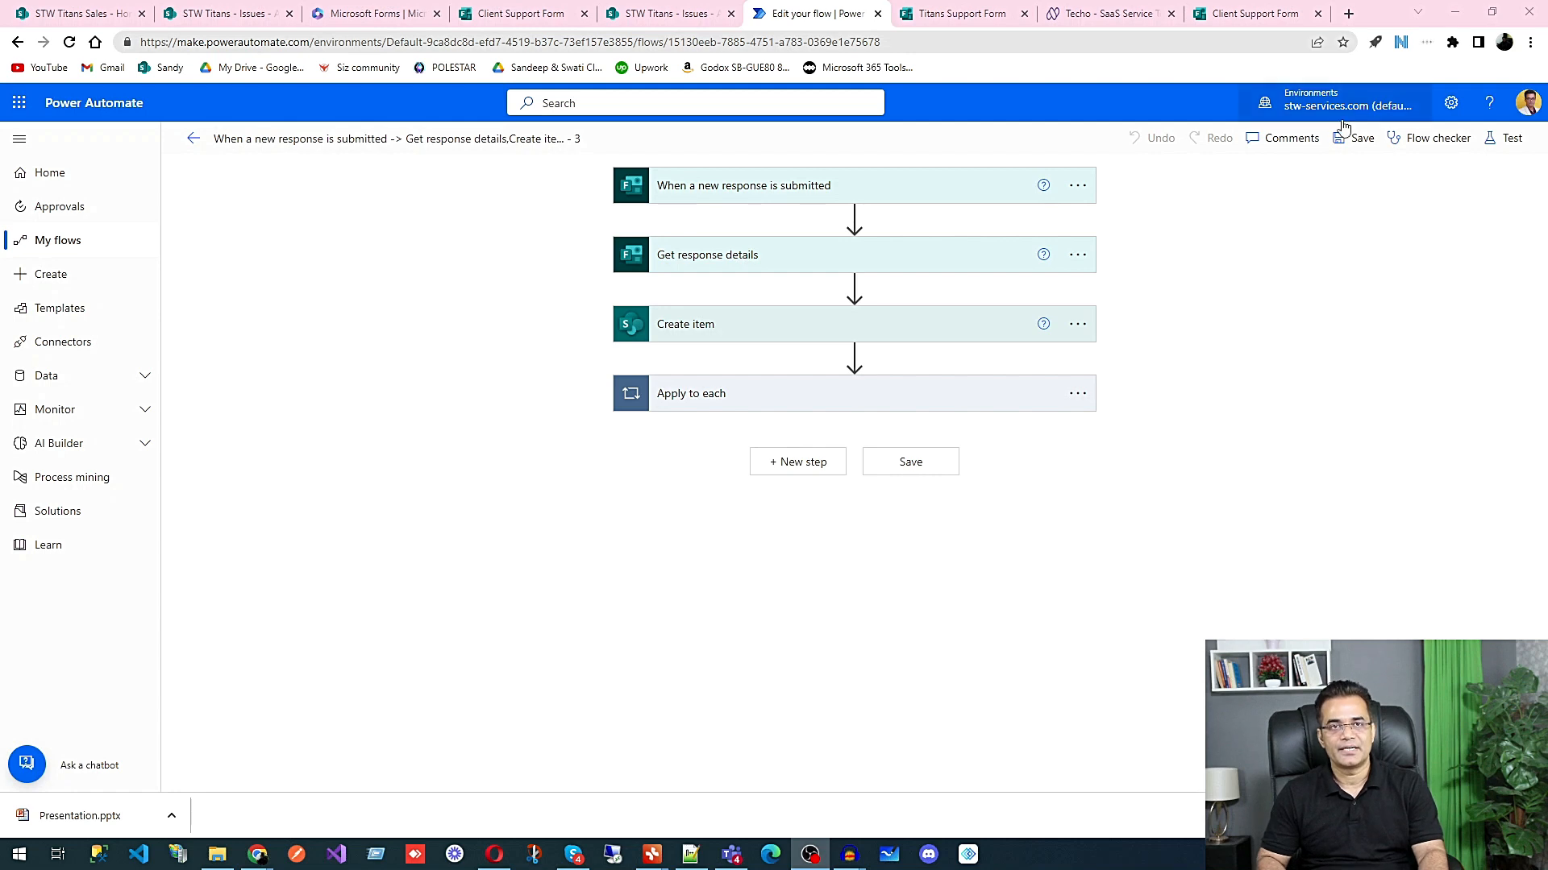
pyautogui.click(1505, 140)
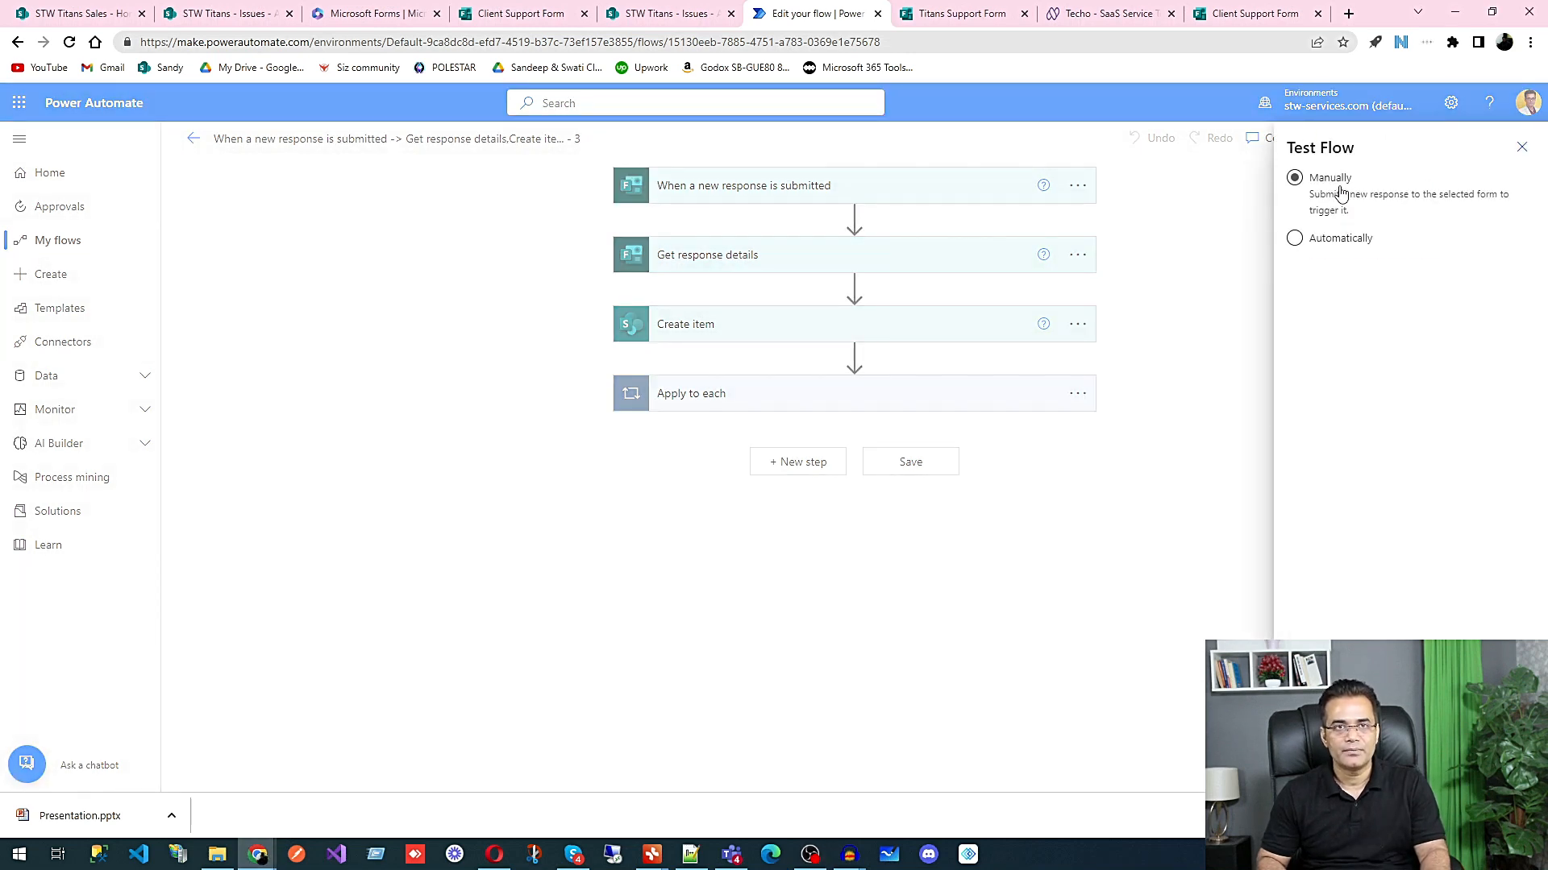
pyautogui.click(1320, 766)
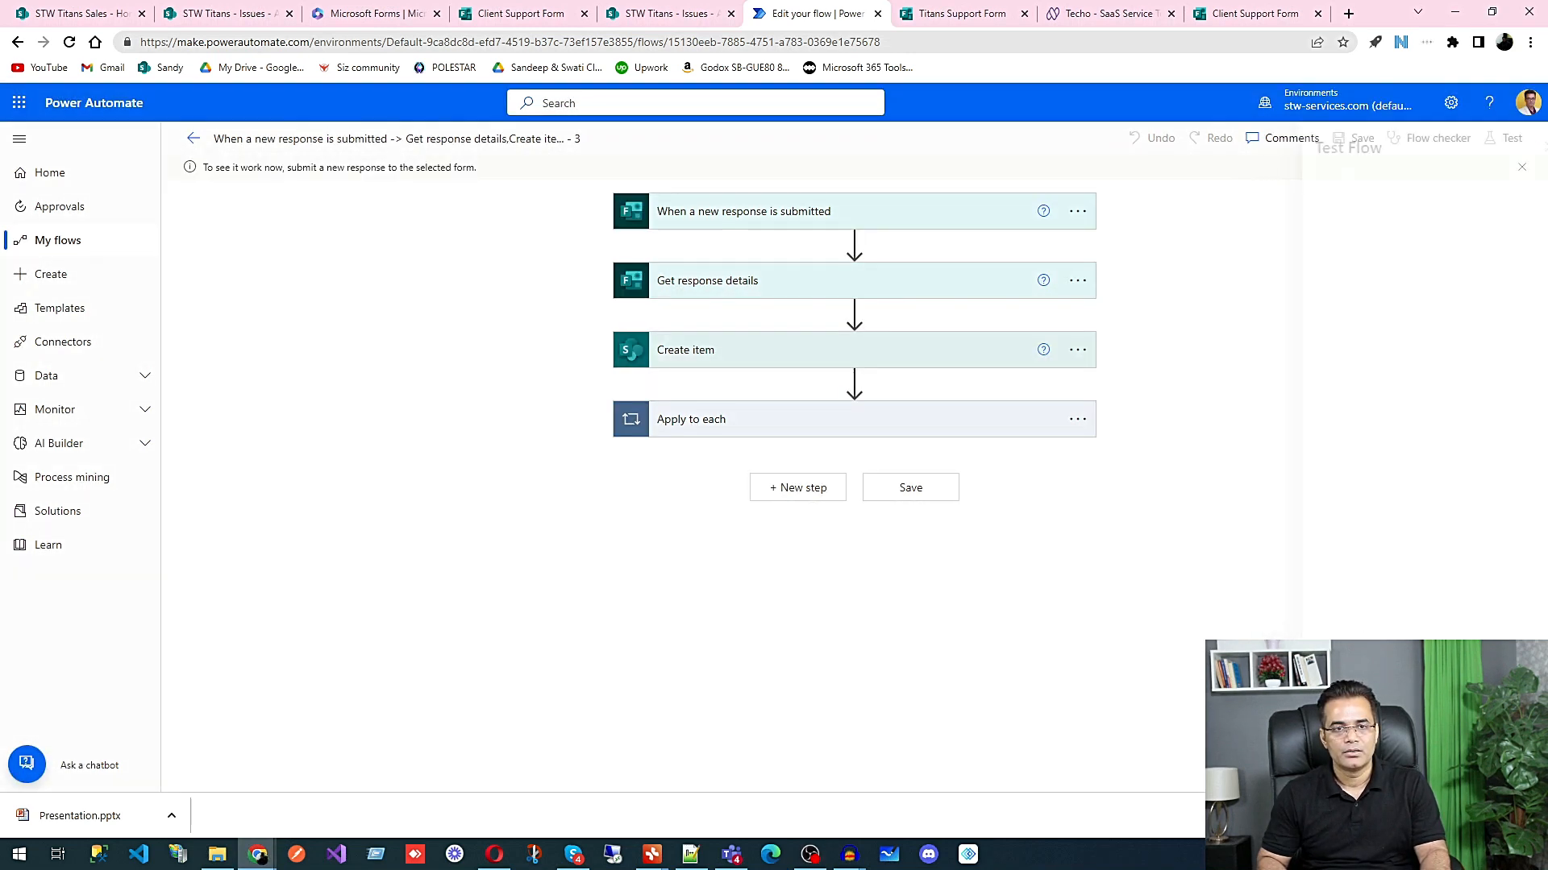
# Step: Switch to the Client Support Form response page and fill in the client's full name, phone number and email address
pyautogui.click(1254, 16)
pyautogui.click(532, 486)
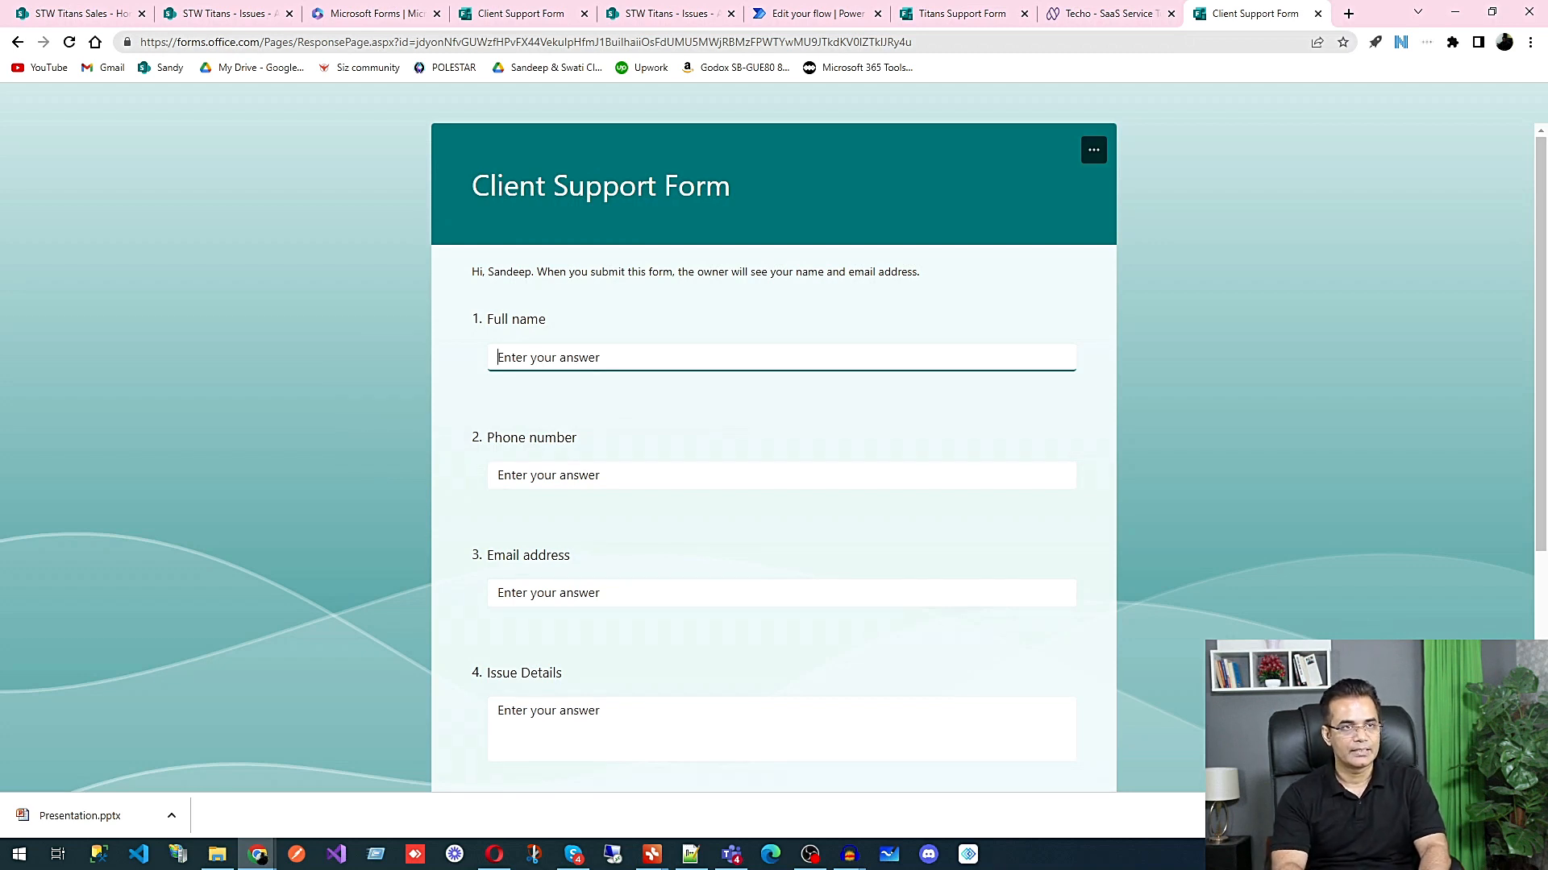
pyautogui.write('Anoop')
pyautogui.click(716, 479)
pyautogui.write('1332654')
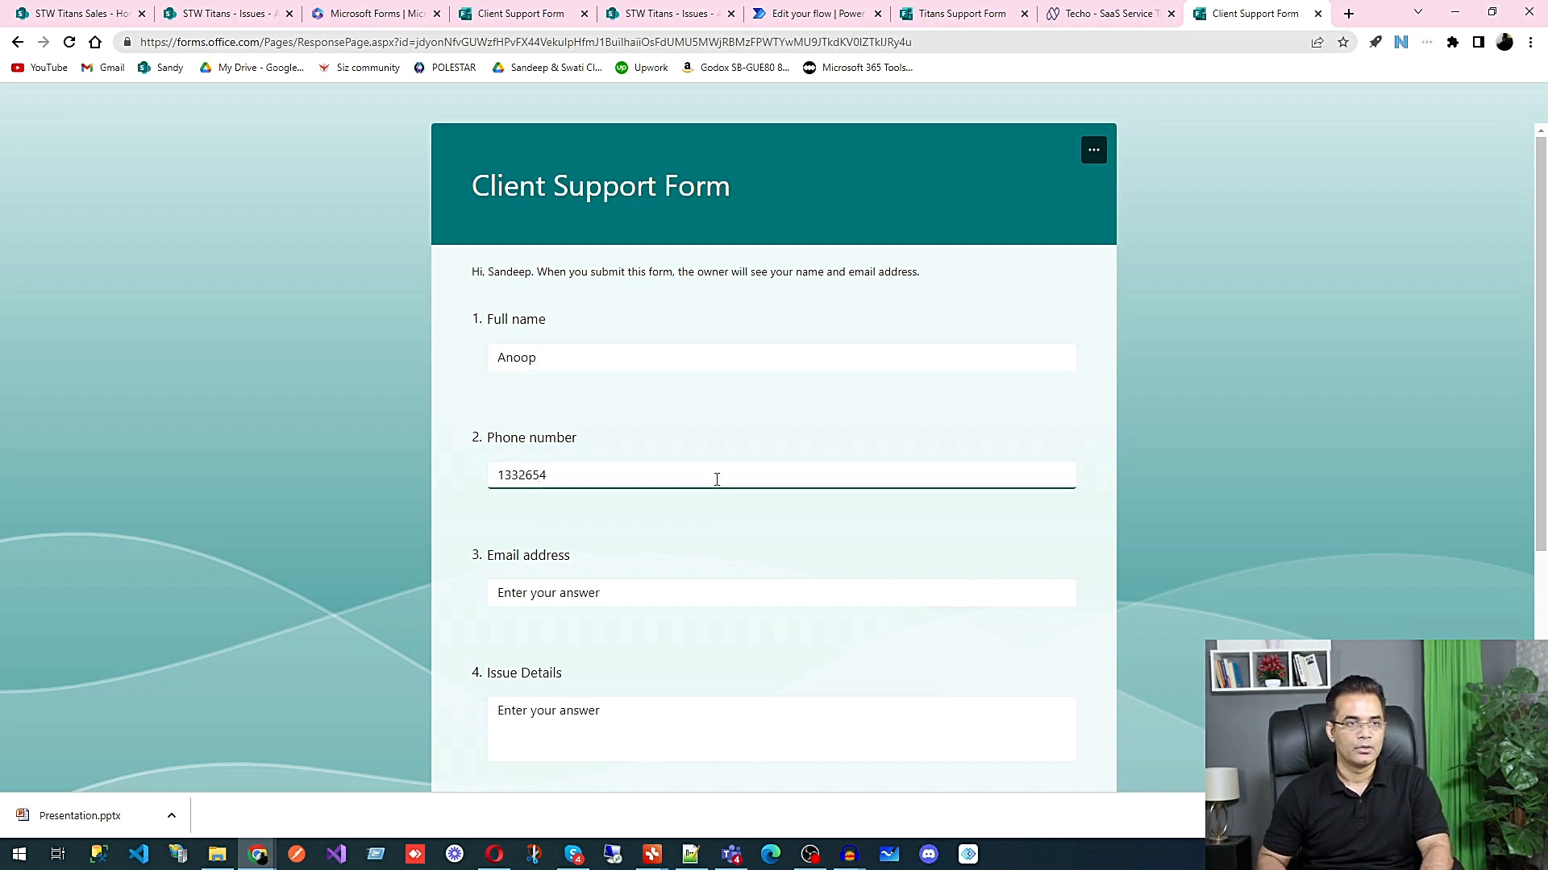
pyautogui.click(622, 592)
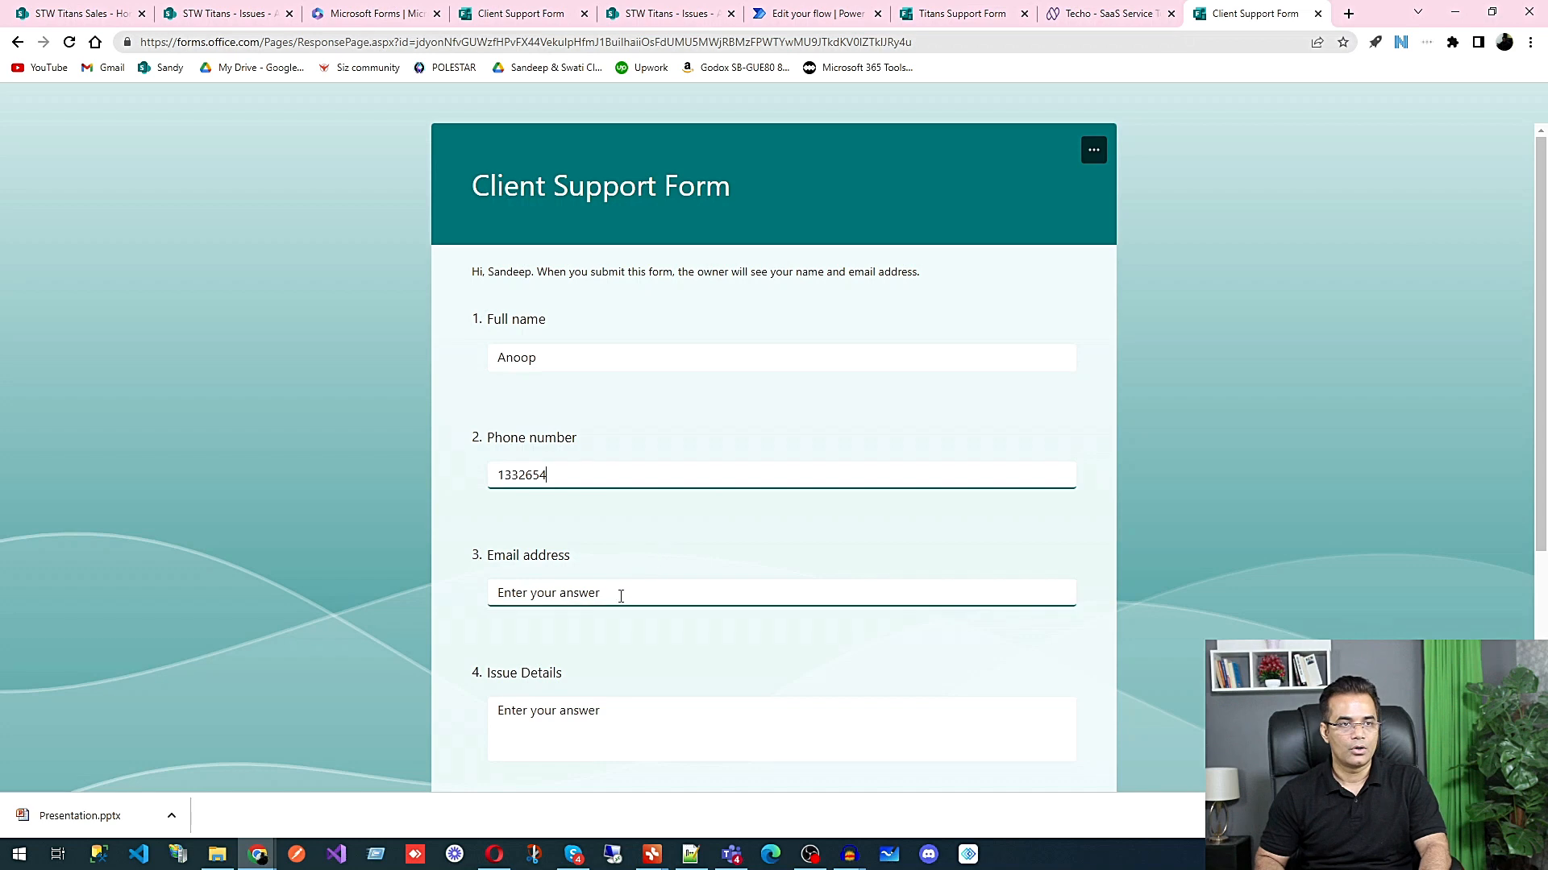
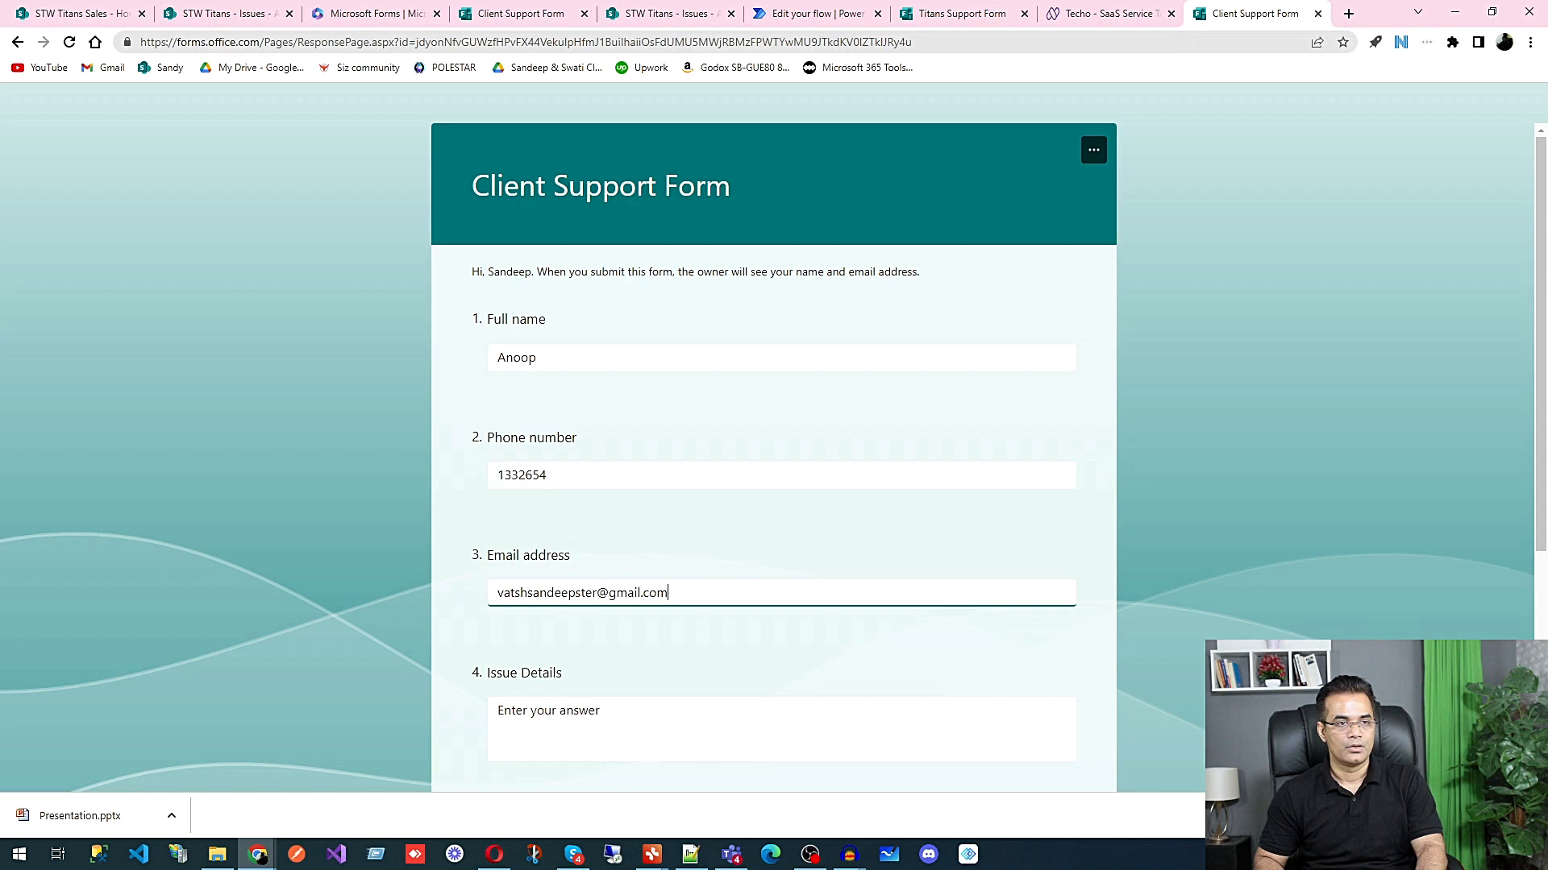
# Step: Enter "Installation issue in STW 365" as the Issue Details answer
pyautogui.click(671, 728)
pyautogui.write('Installation')
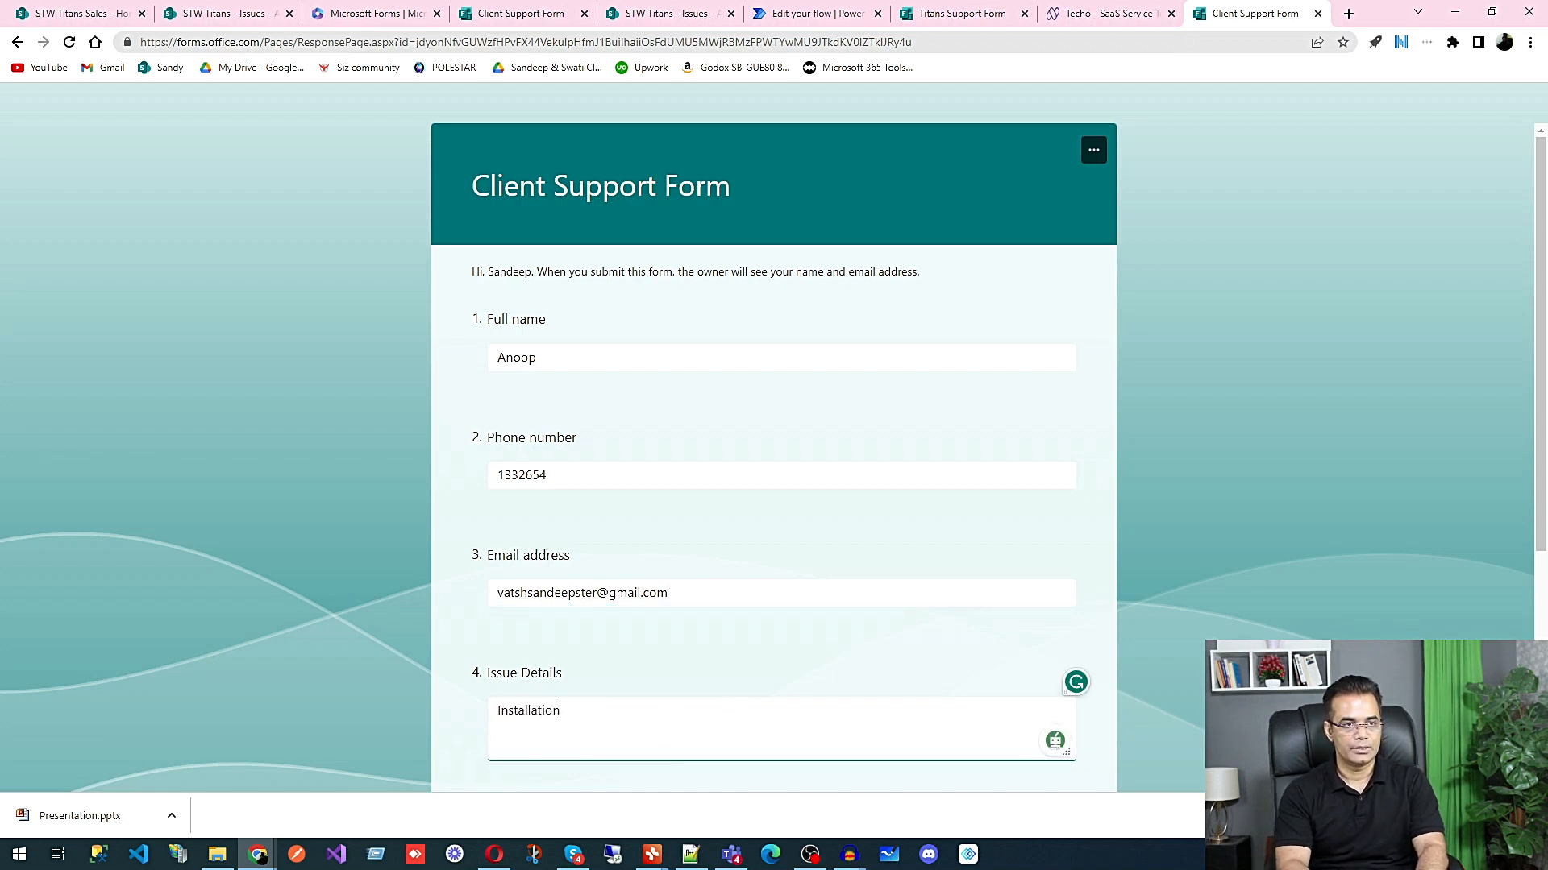
pyautogui.write(' issue in STW 365')
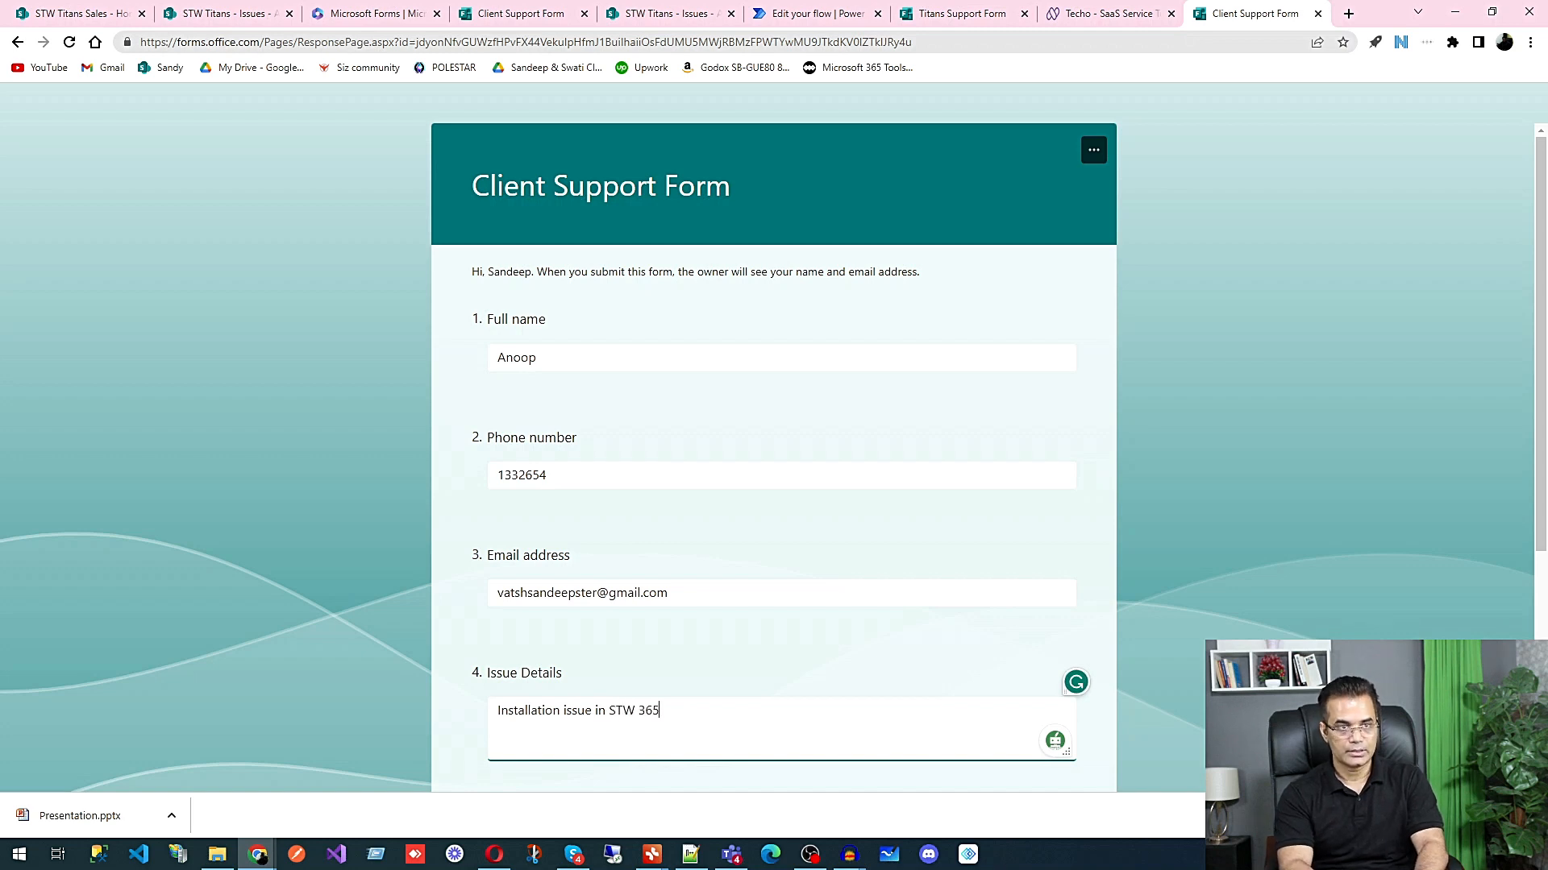
pyautogui.scroll(-4, 685, 322)
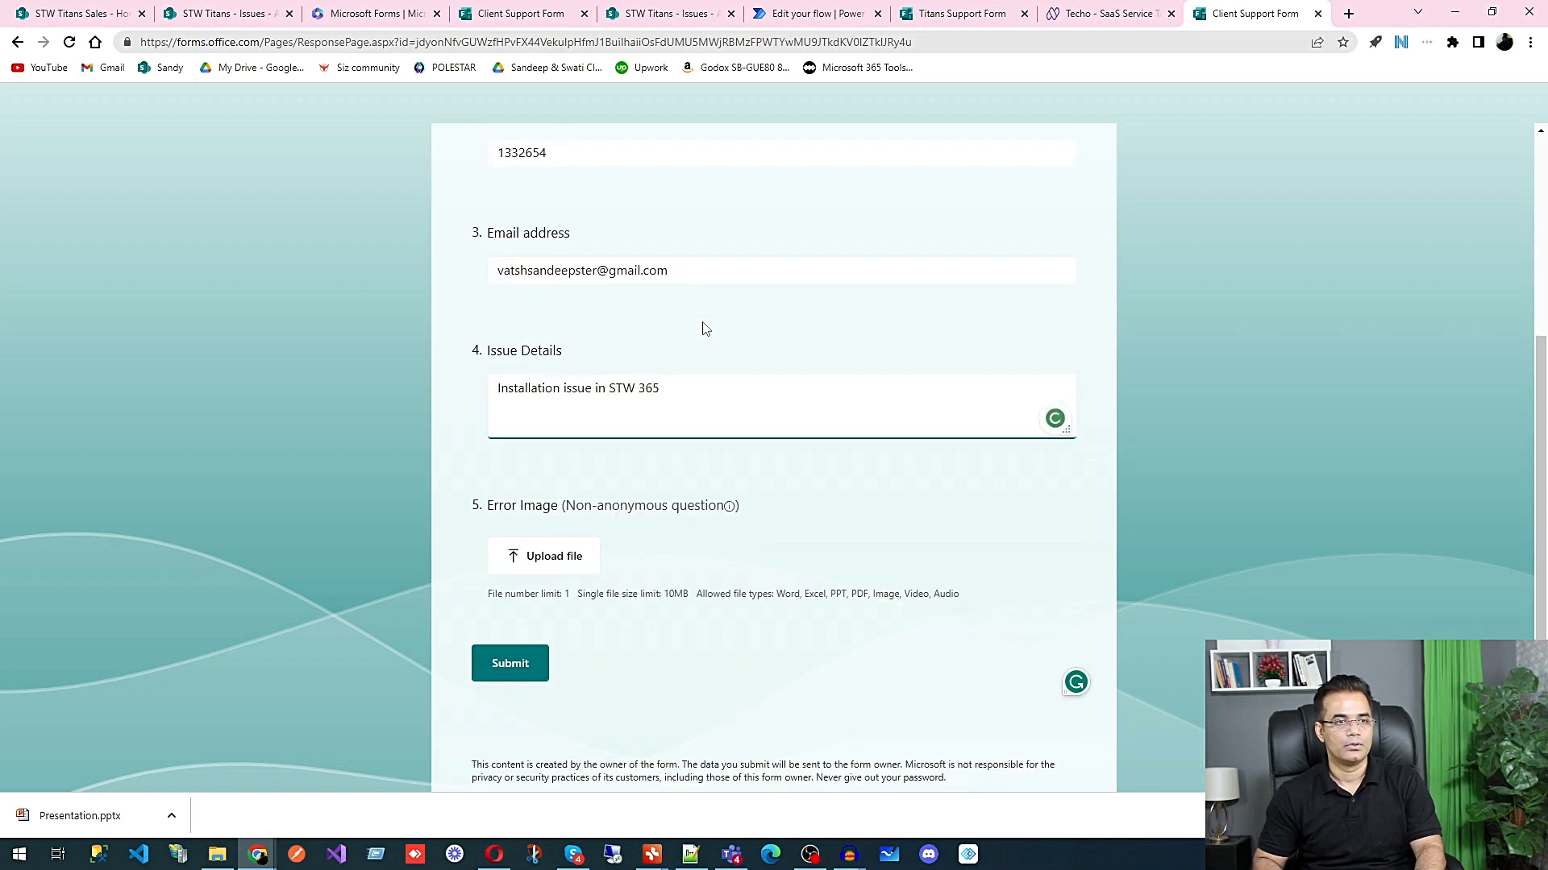
# Step: Upload 7.png from Downloads as the Error Image answer and submit the Client Support Form response
pyautogui.click(557, 562)
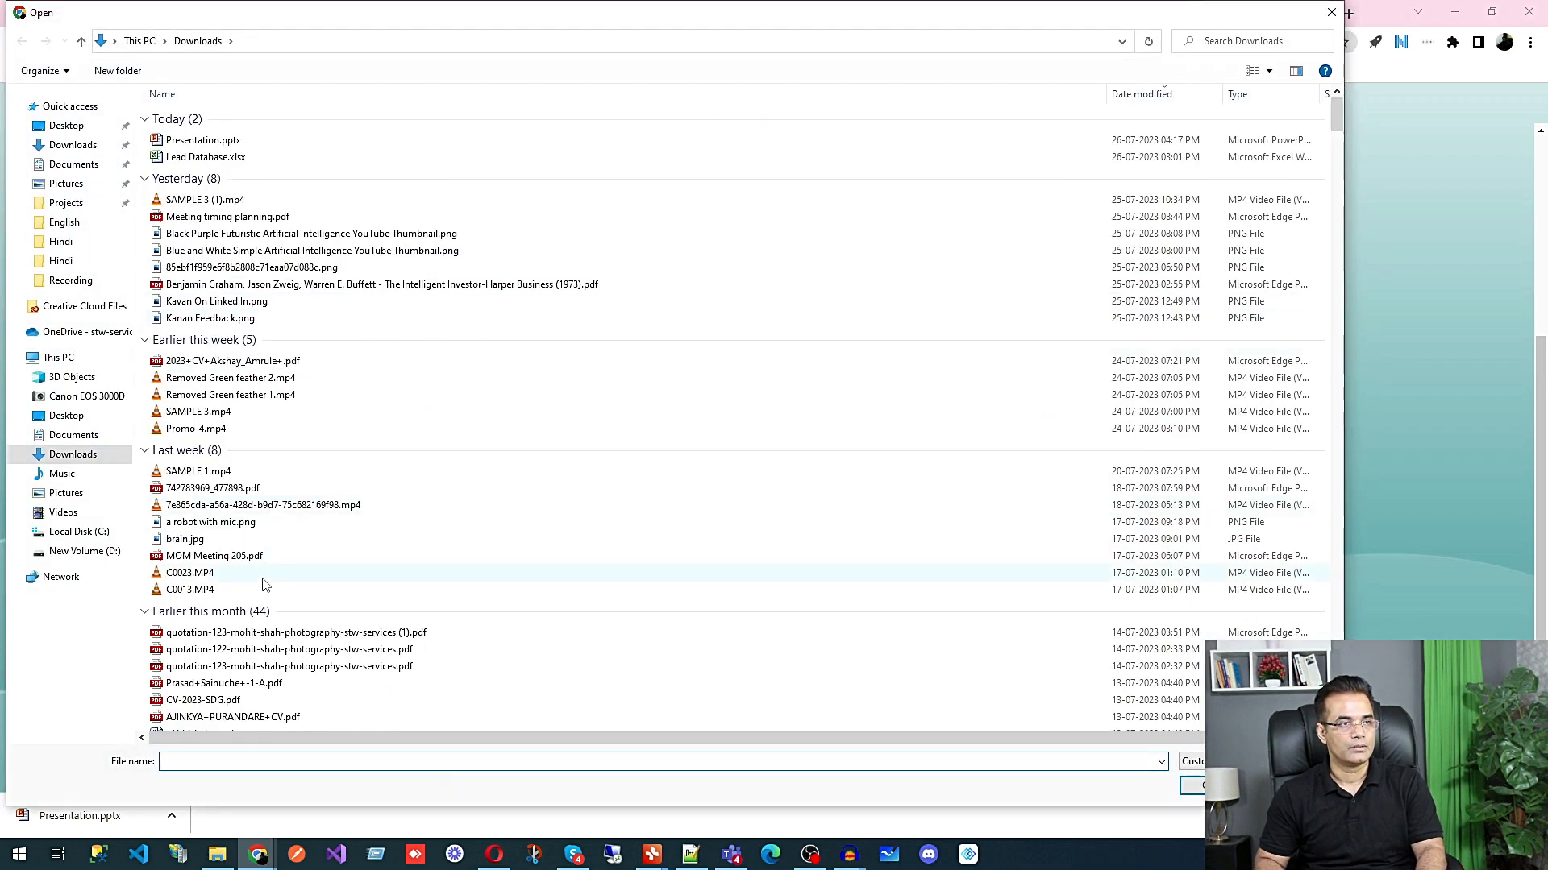
pyautogui.scroll(-6, 265, 584)
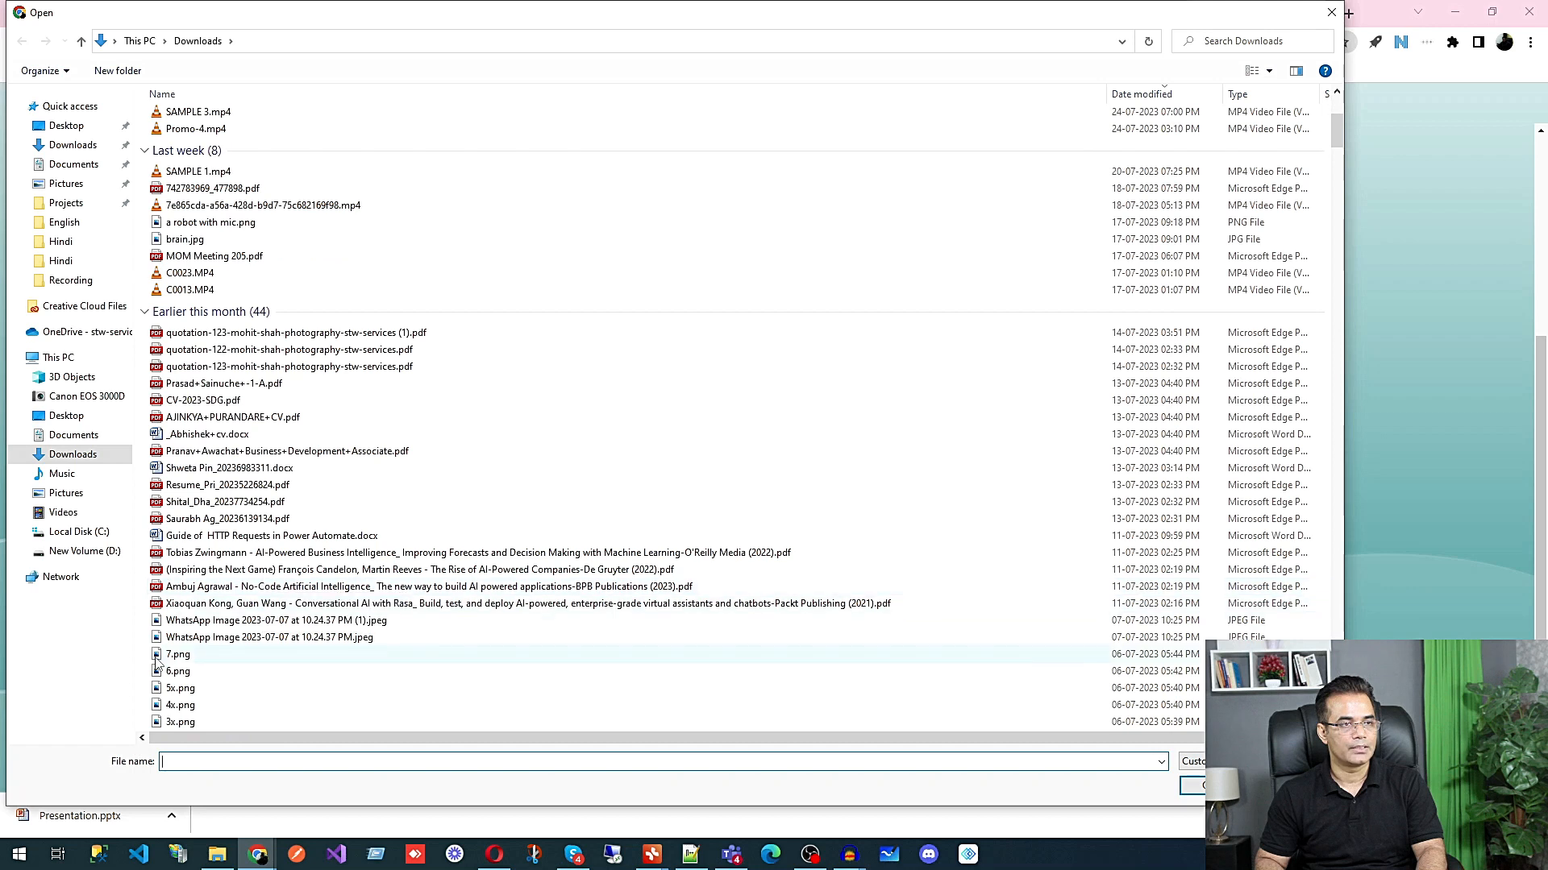
pyautogui.click(160, 657)
pyautogui.press('Return')
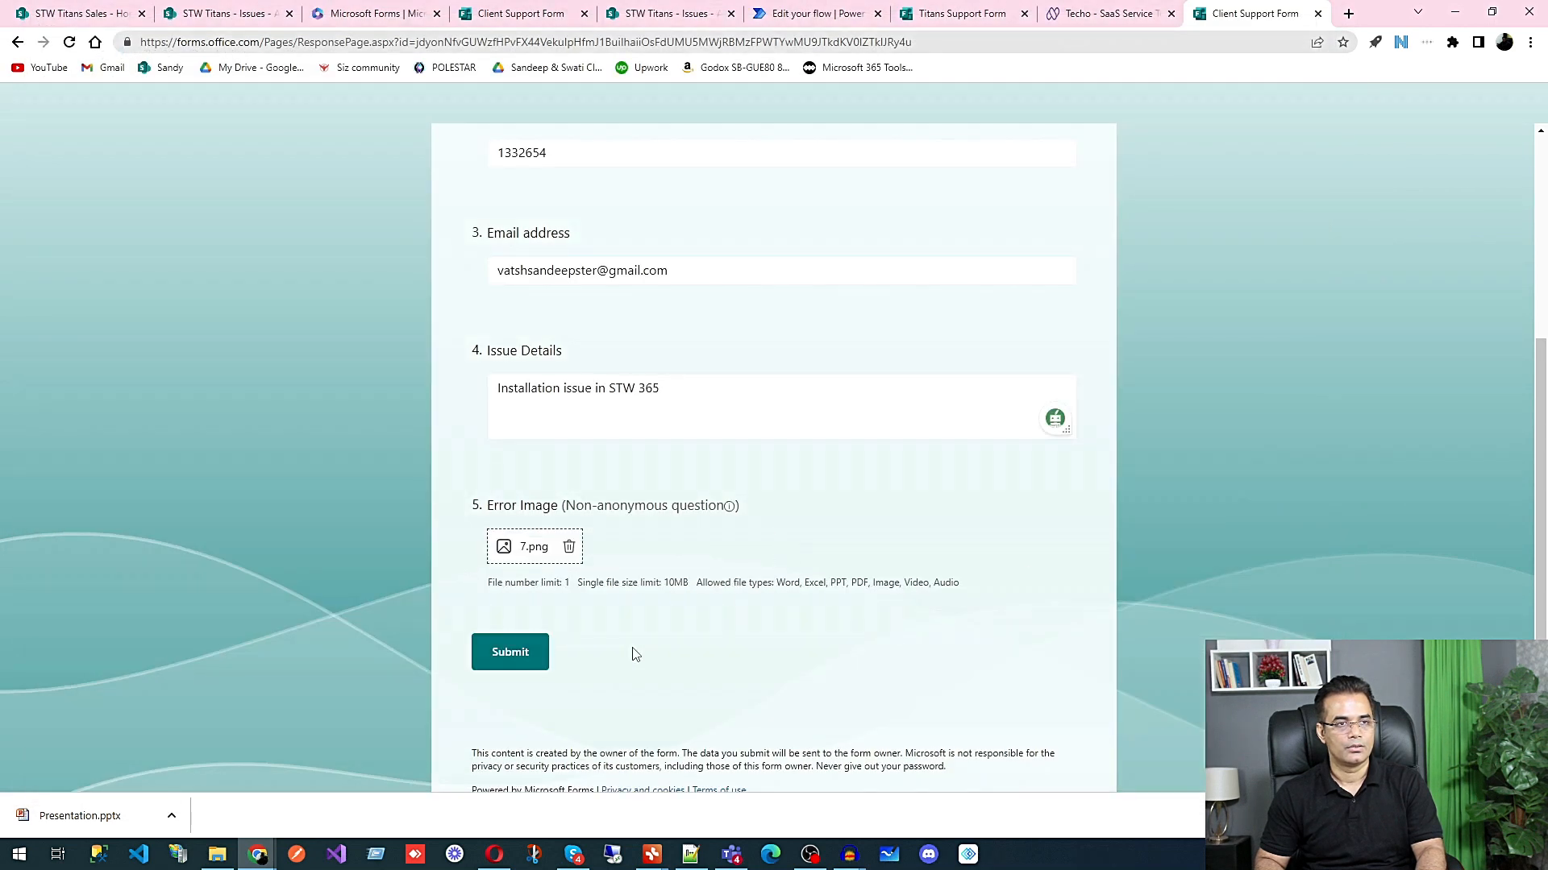
pyautogui.click(516, 656)
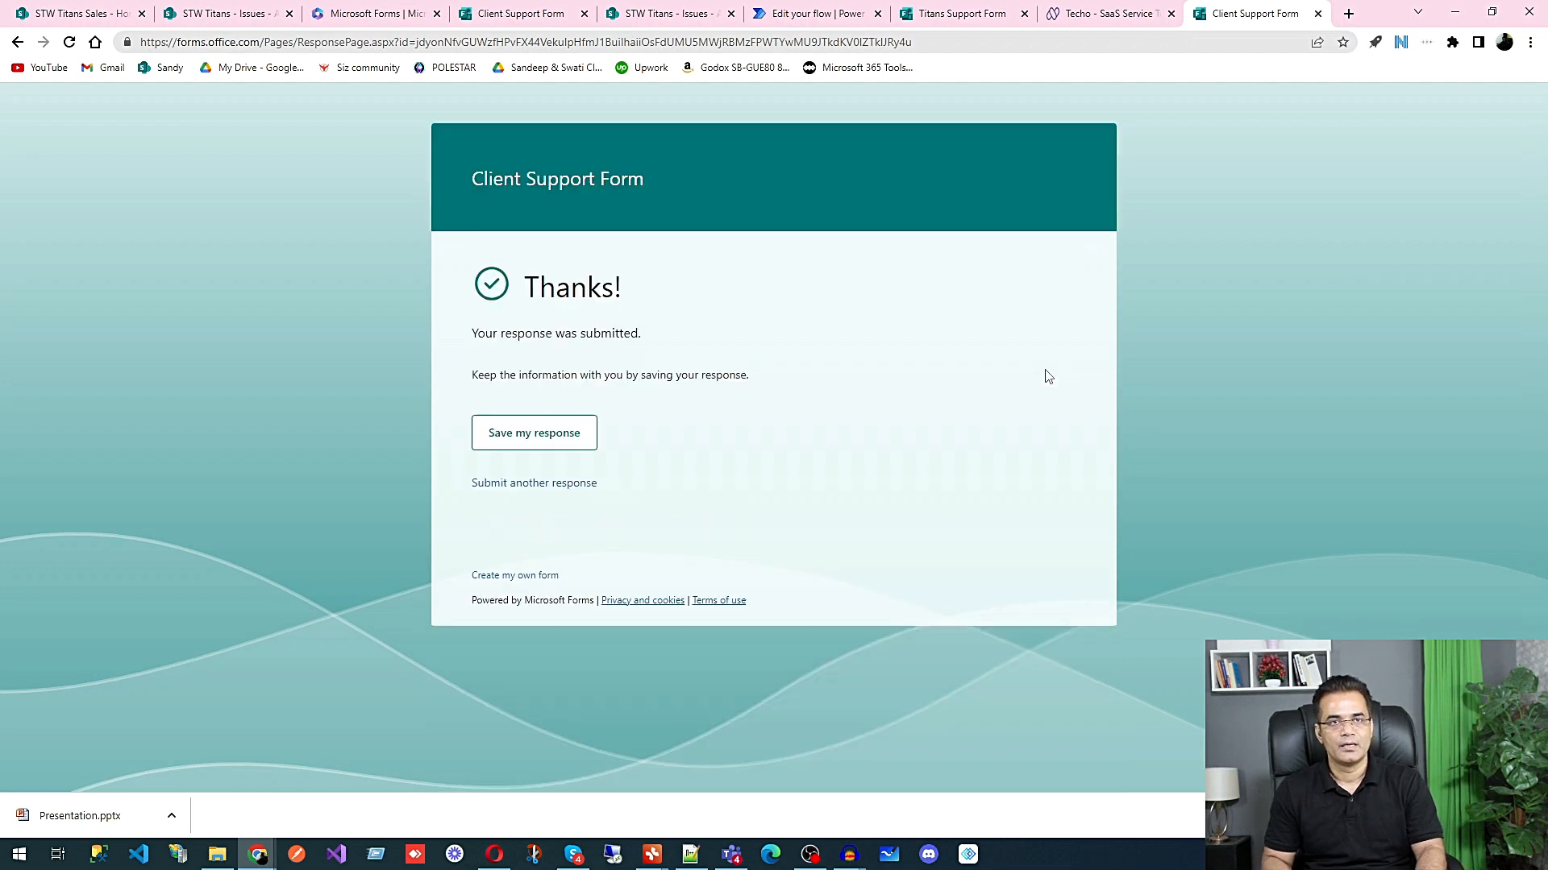
# Step: Check the Power Automate test run and the flow's run history, and reload the SharePoint Issues list
pyautogui.click(796, 14)
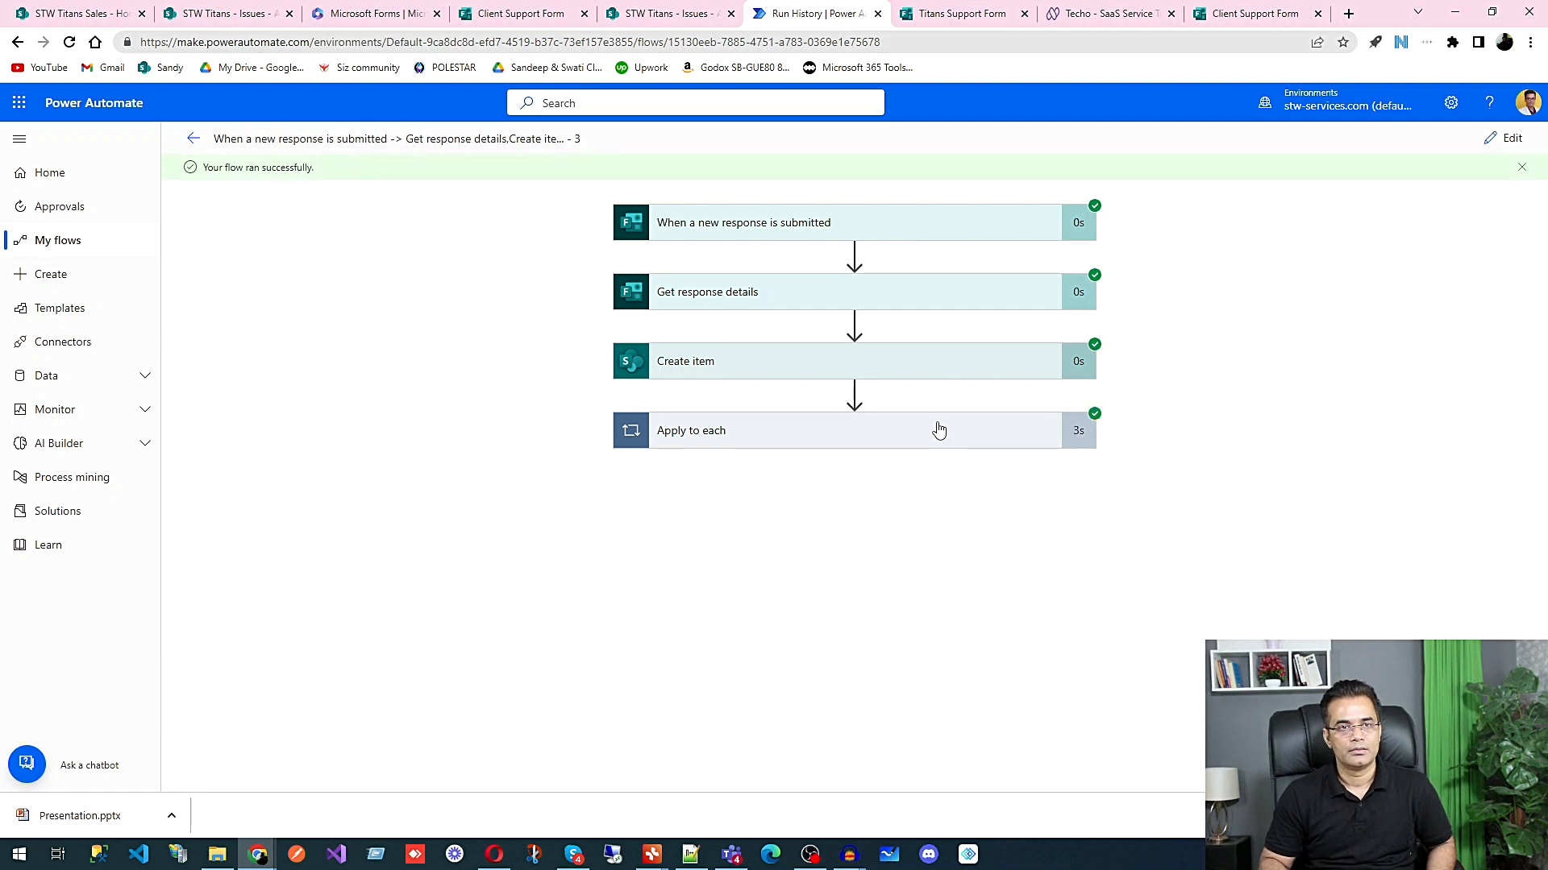
pyautogui.click(196, 140)
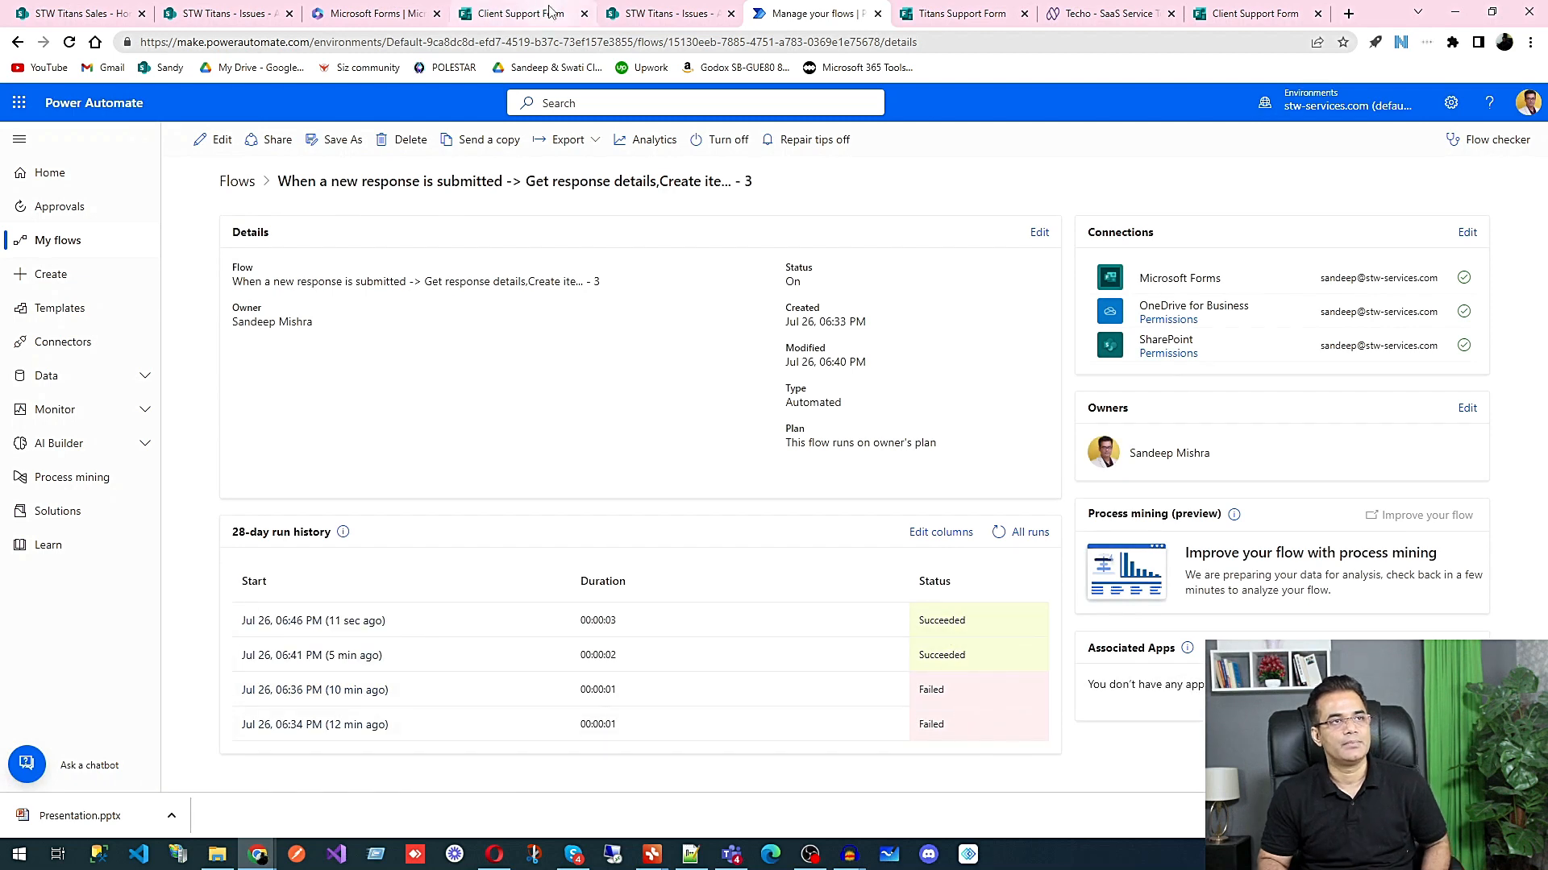
pyautogui.click(666, 13)
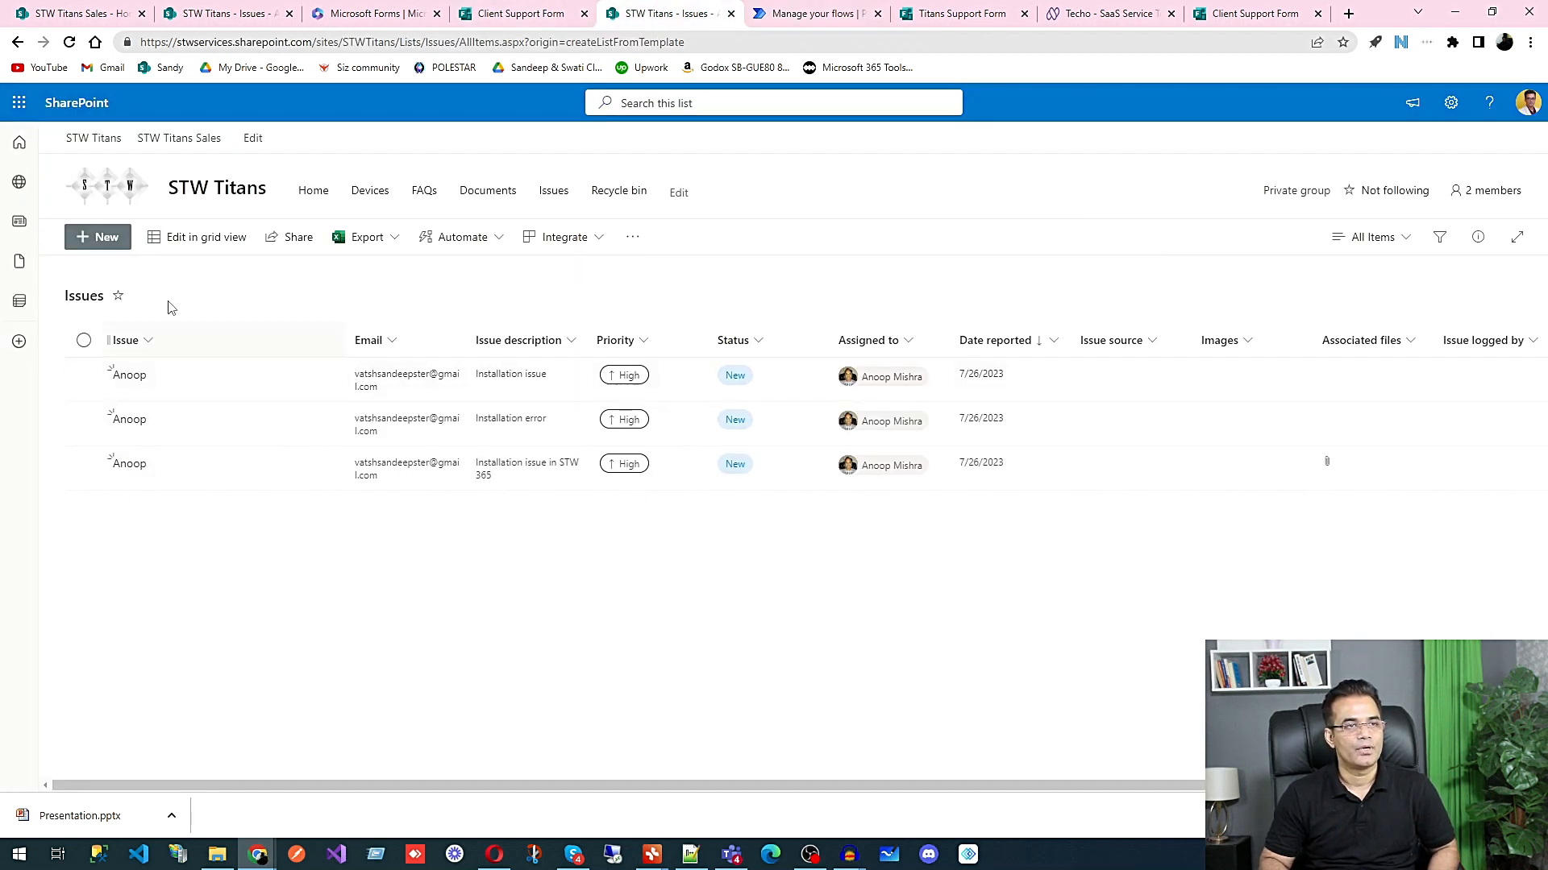
pyautogui.click(70, 44)
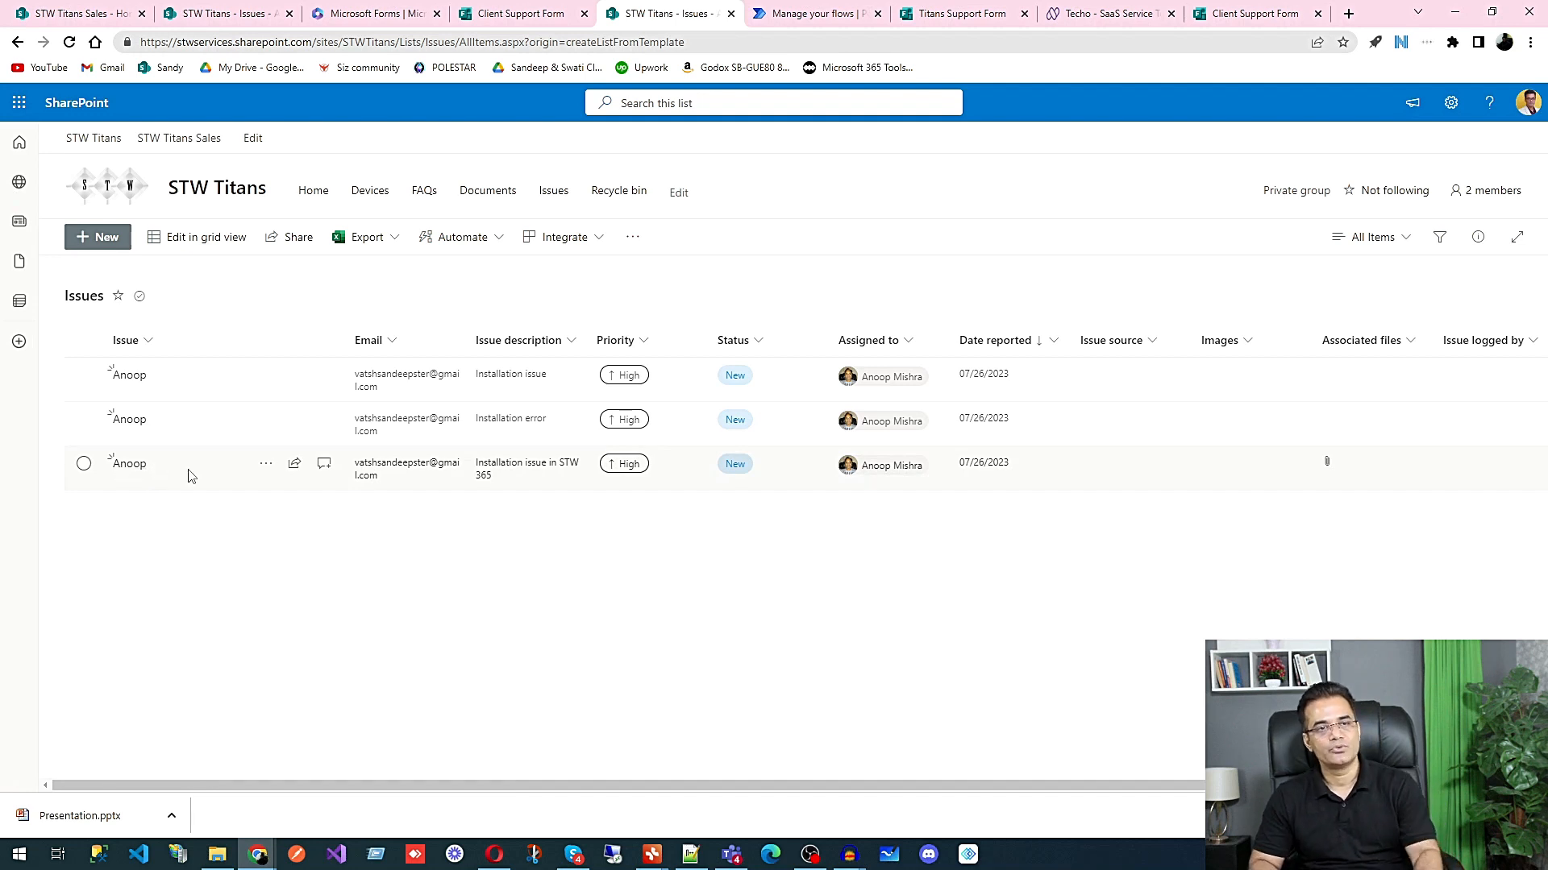
# Step: Open the "Installation issue in STW 365" item, view its attached PNG image, and close the image and the item
pyautogui.click(129, 465)
pyautogui.scroll(-2, 997, 723)
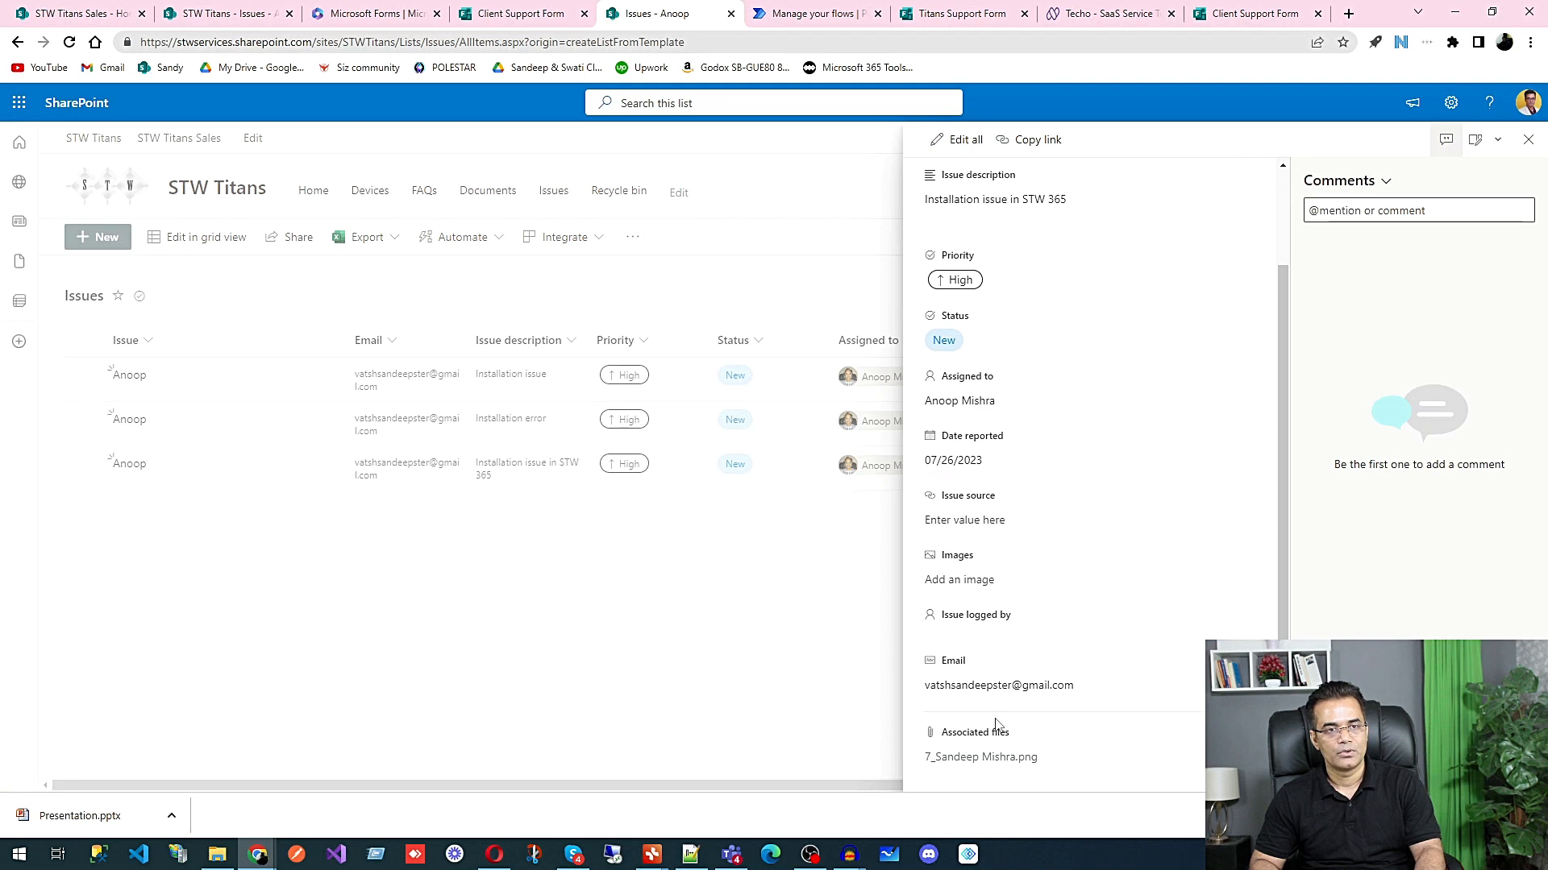
pyautogui.click(979, 758)
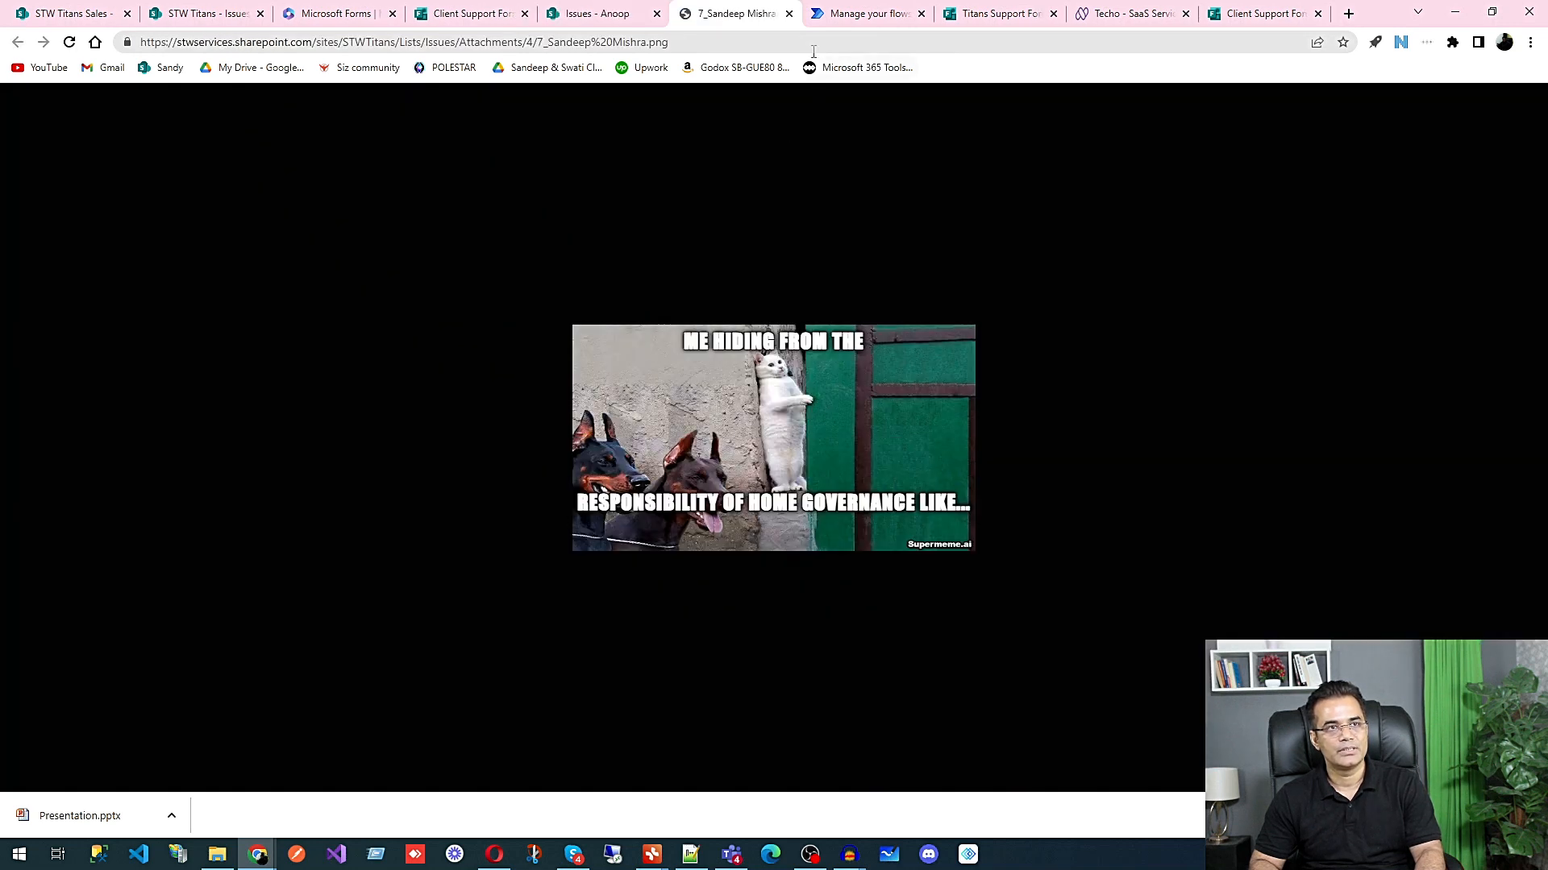
pyautogui.click(790, 15)
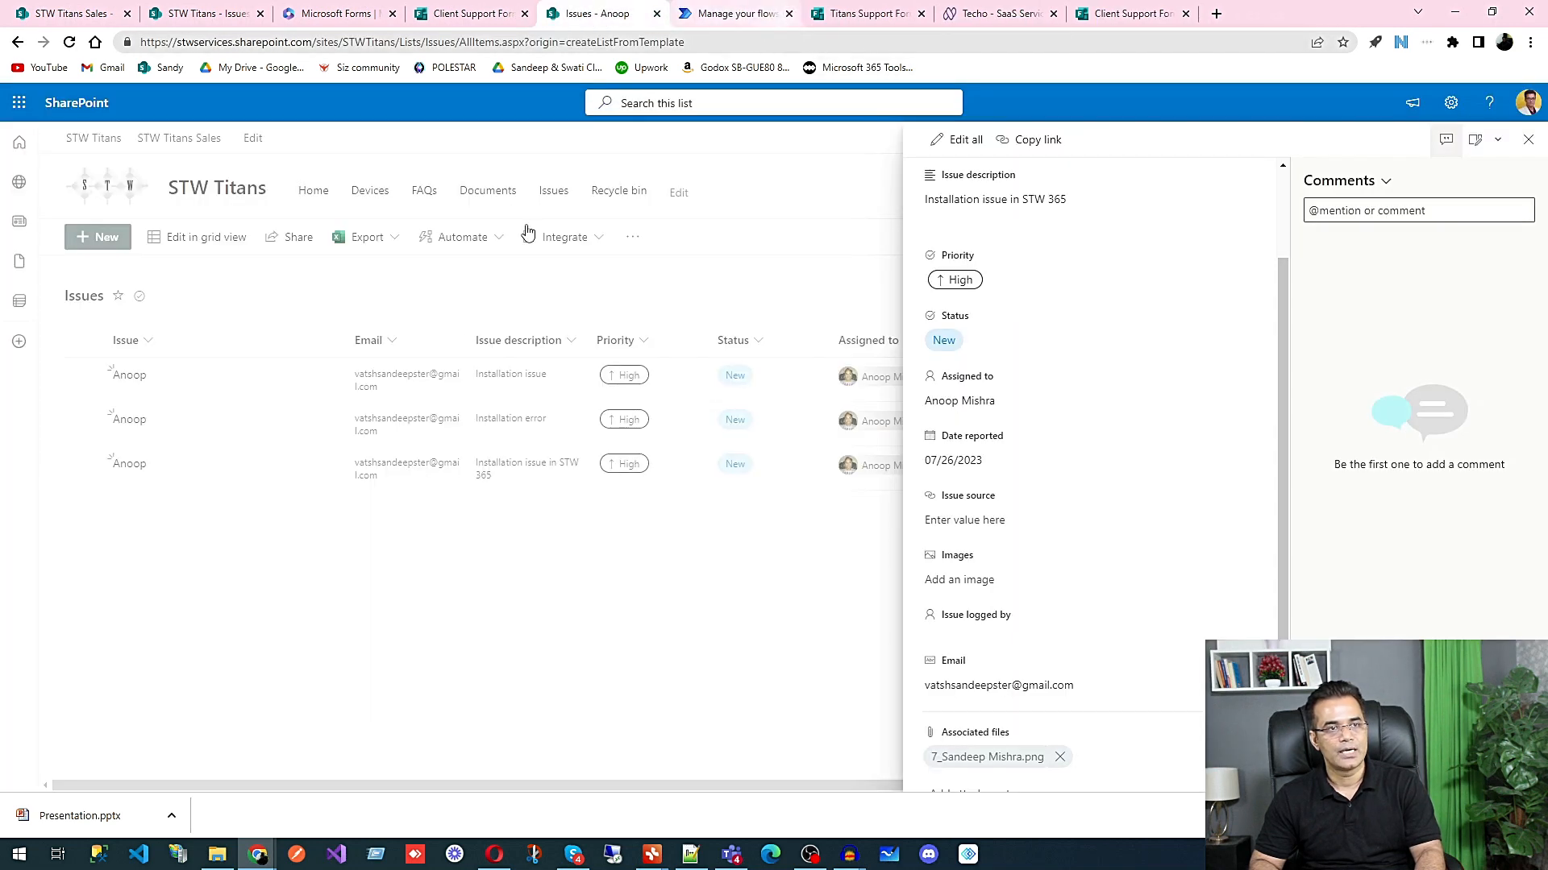
pyautogui.click(702, 699)
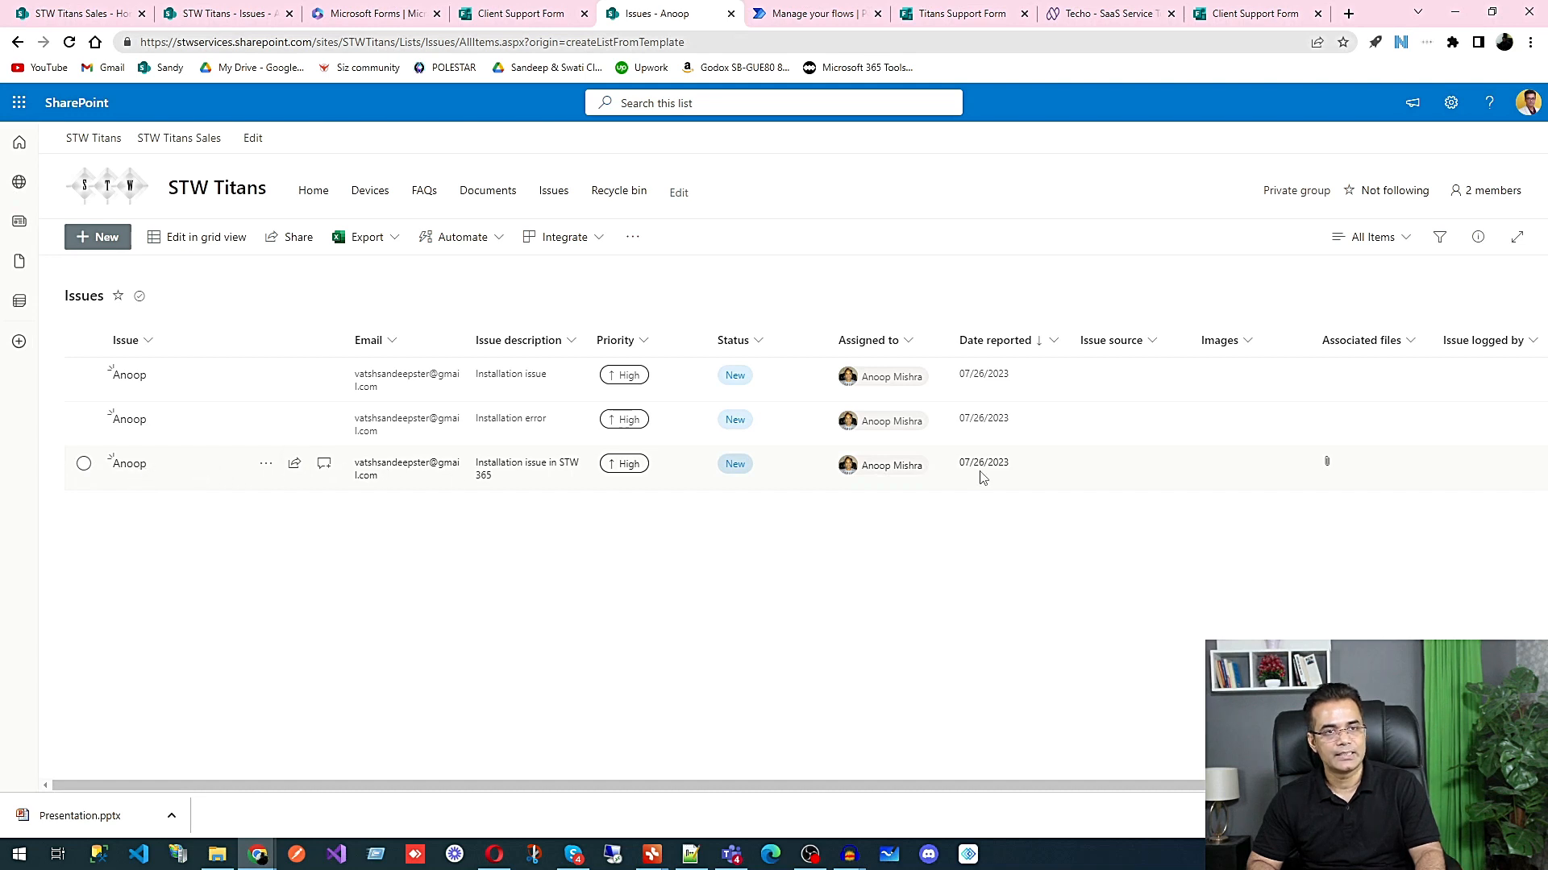
# Step: Reopen the "Installation issue in STW 365" item, review the available Status choices, and close it without changes
pyautogui.click(127, 467)
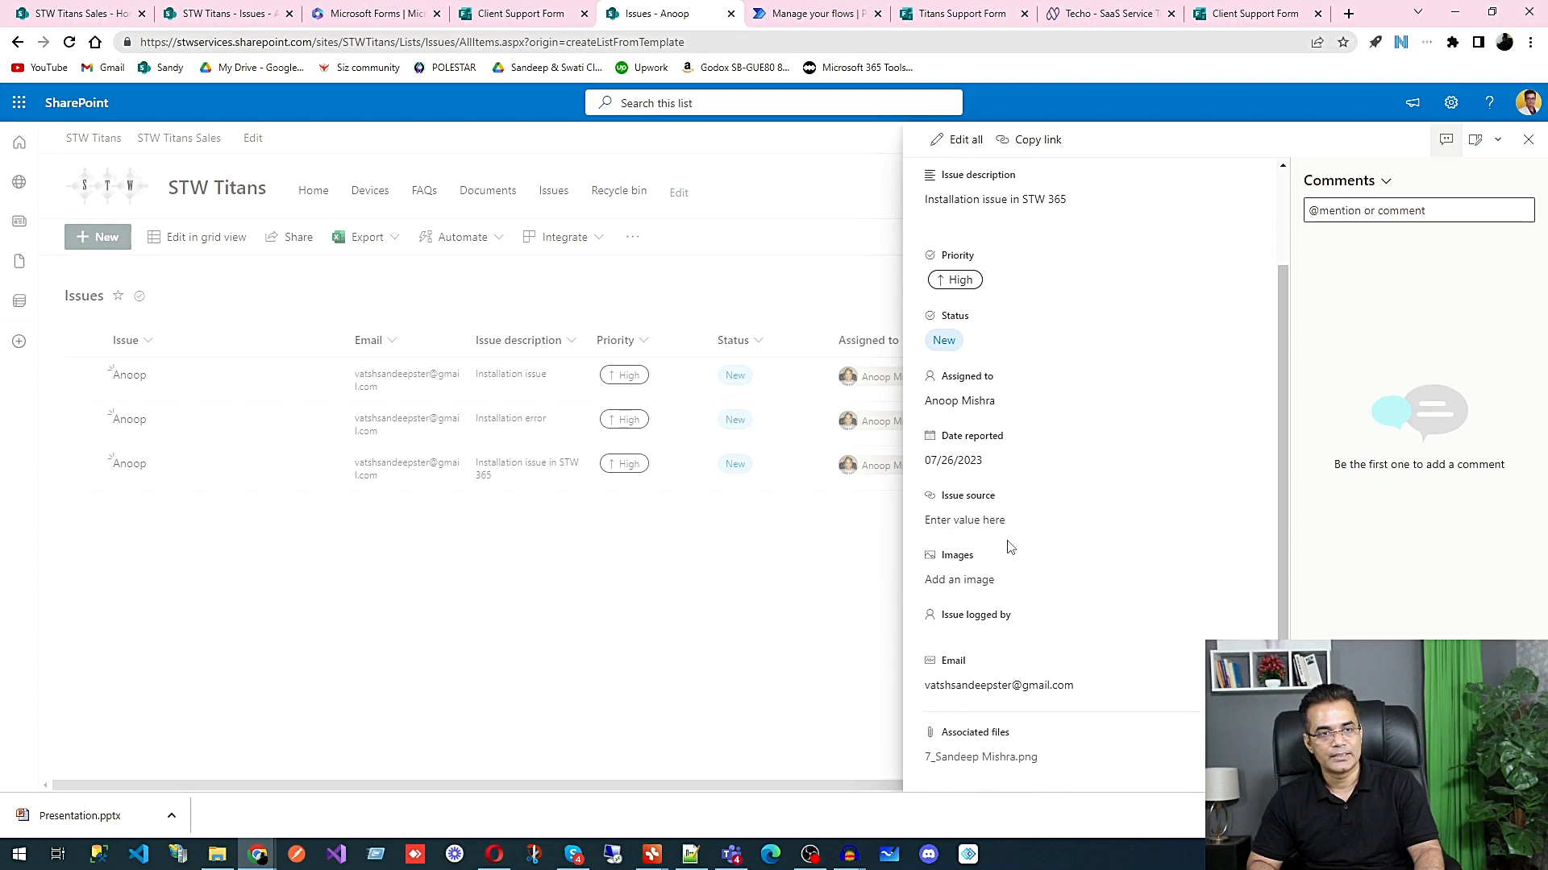
pyautogui.scroll(2, 1011, 547)
pyautogui.click(974, 457)
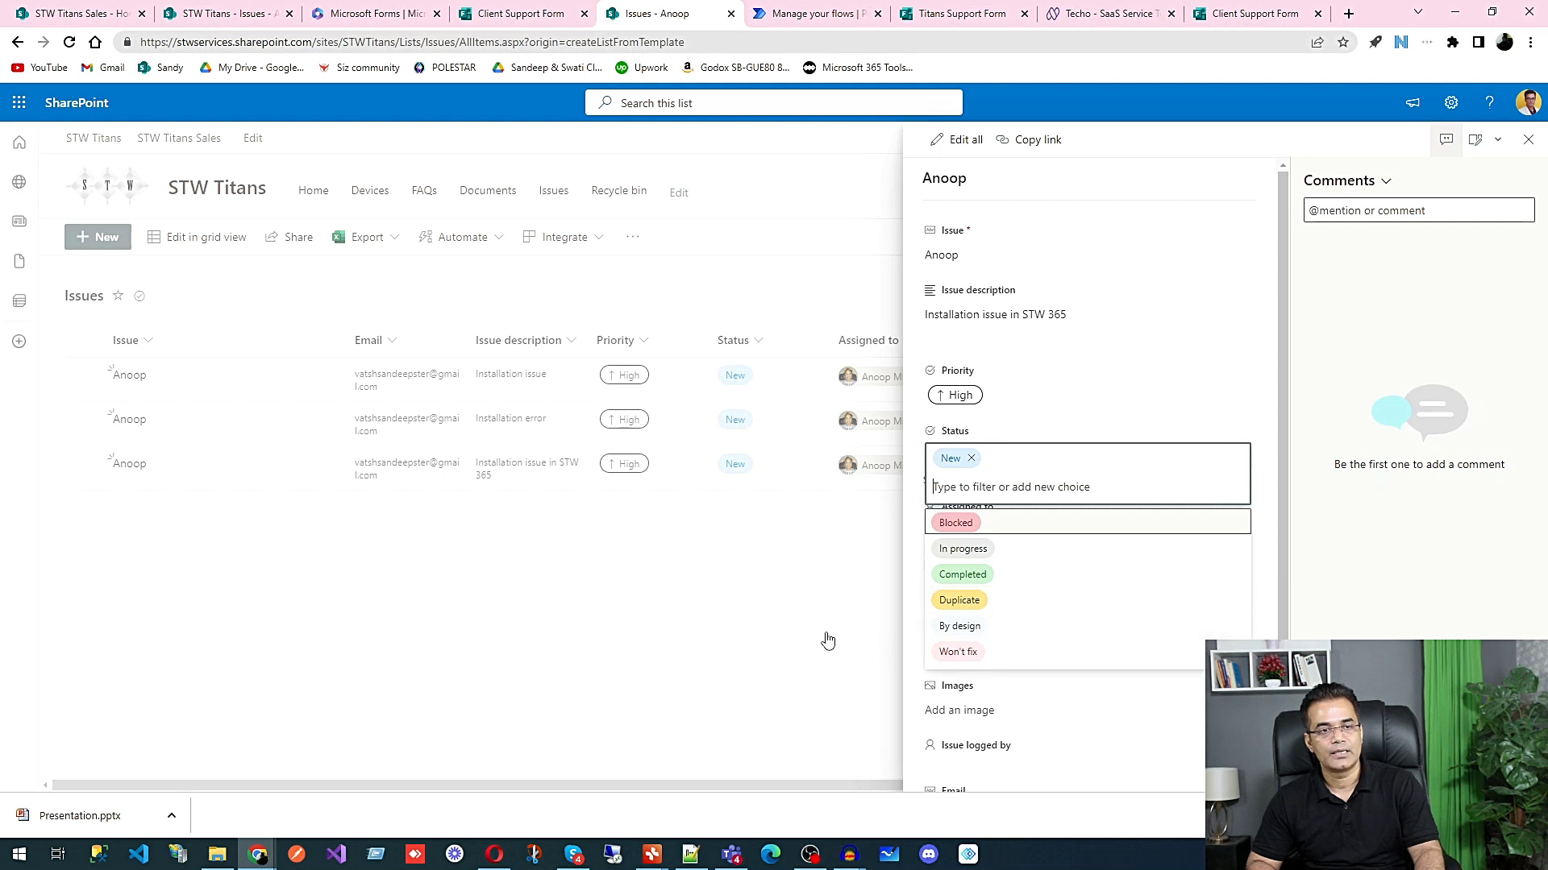
pyautogui.click(780, 600)
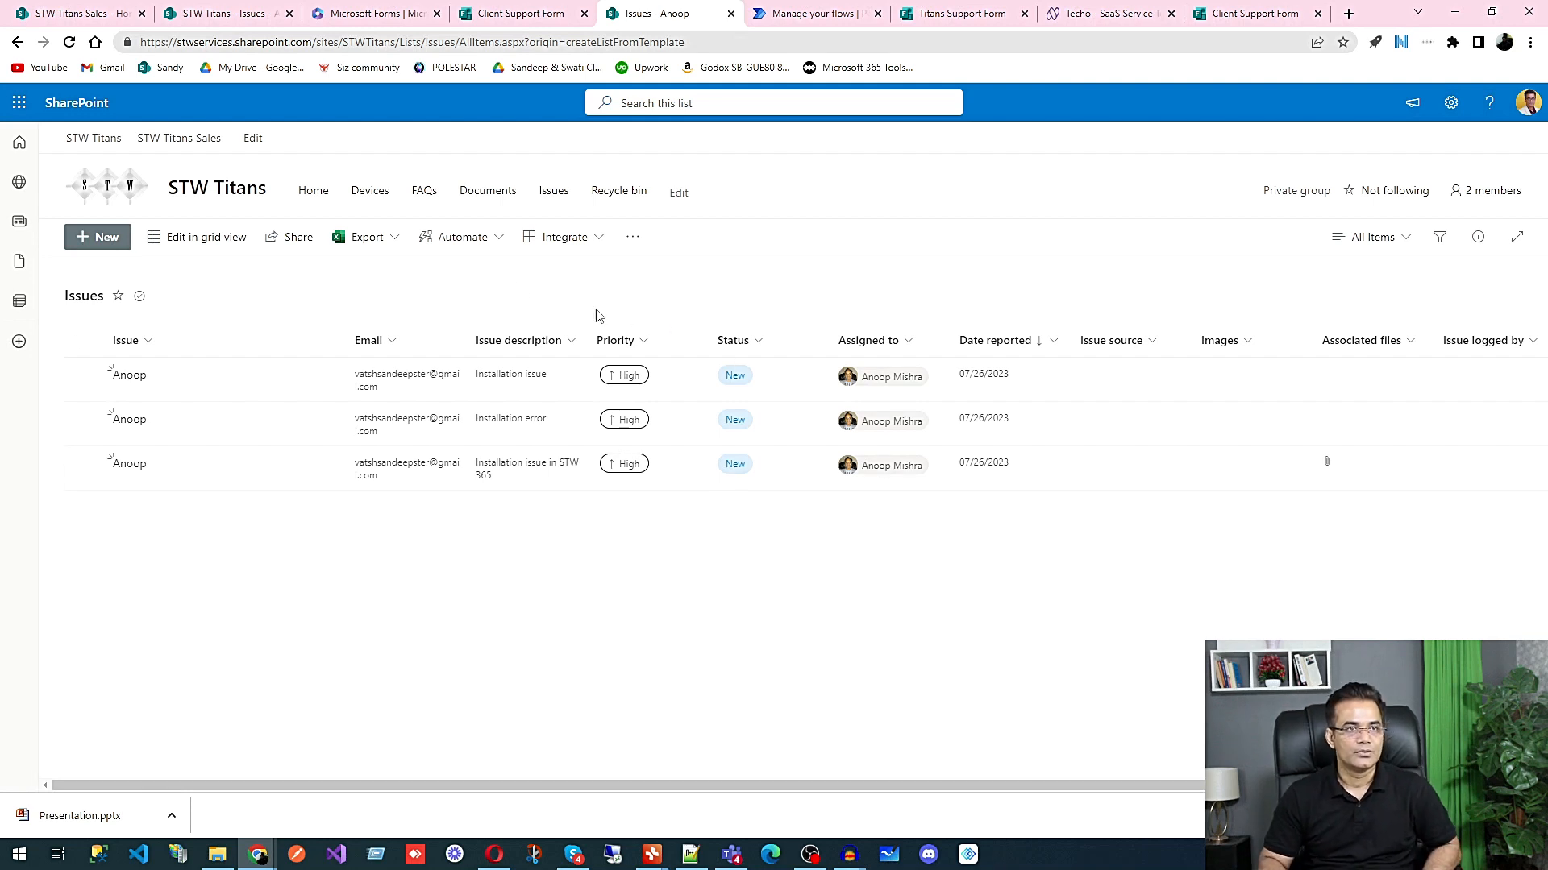
# Step: Start a new notification rule for the Issues list that triggers when a column value changes
pyautogui.click(499, 247)
pyautogui.moveTo(487, 300)
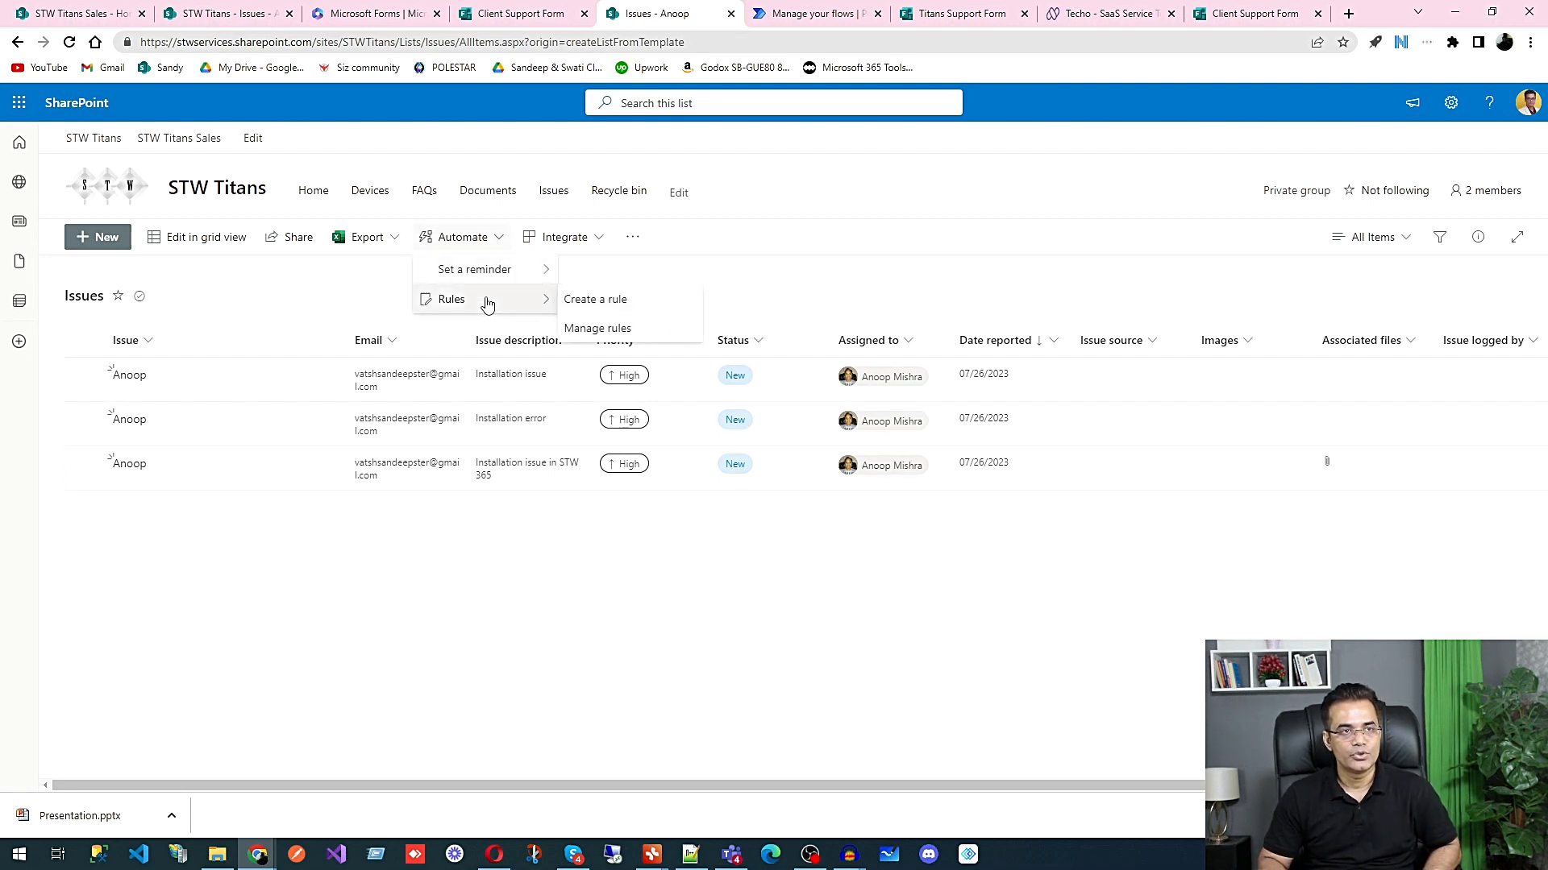
pyautogui.click(610, 304)
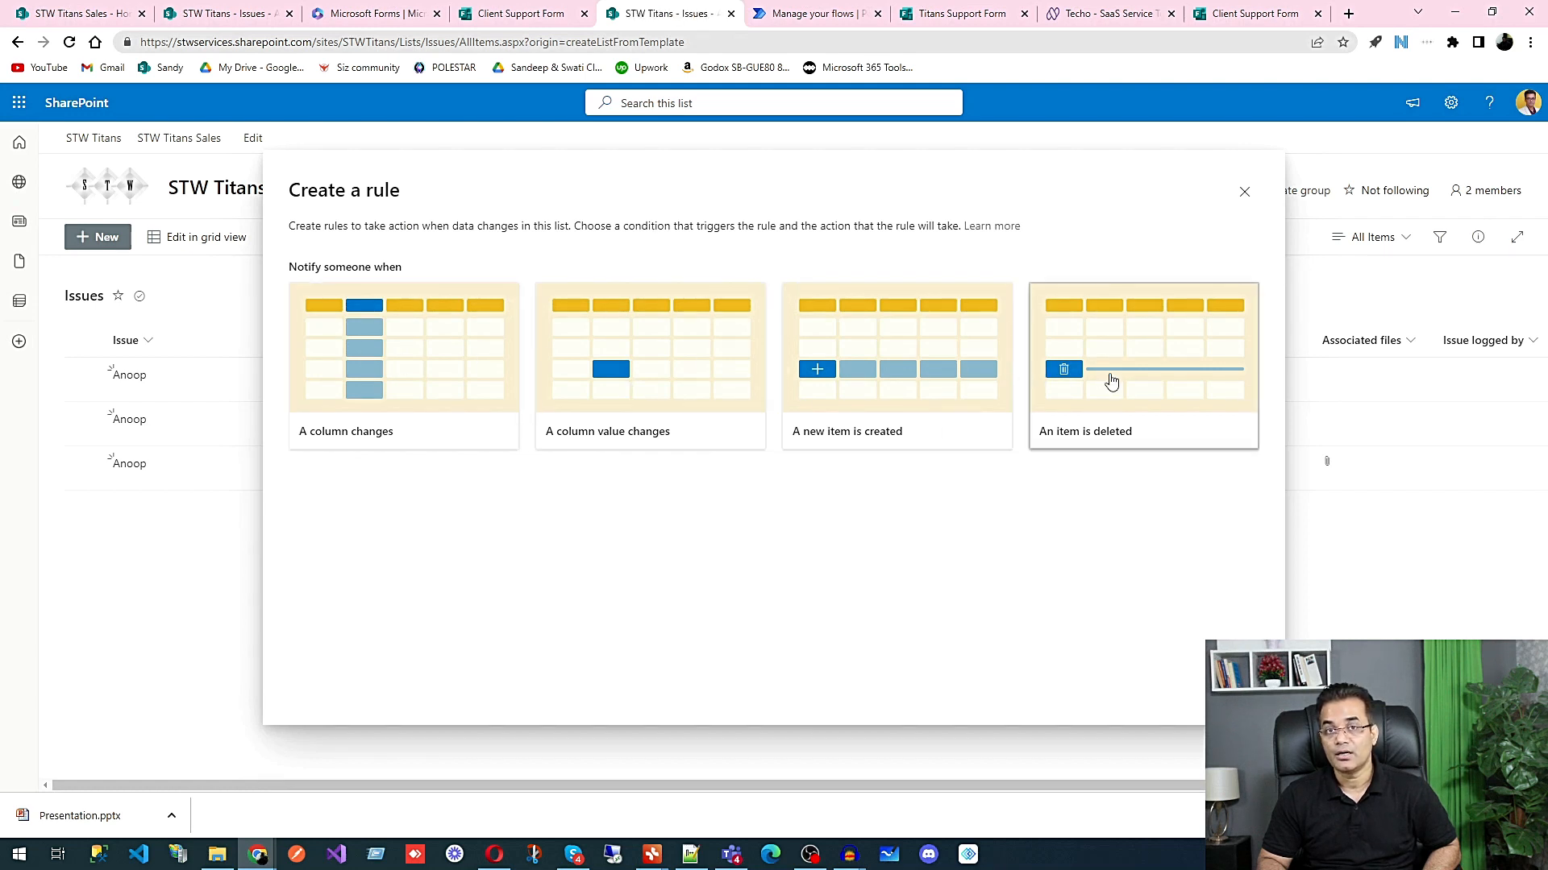
pyautogui.click(682, 398)
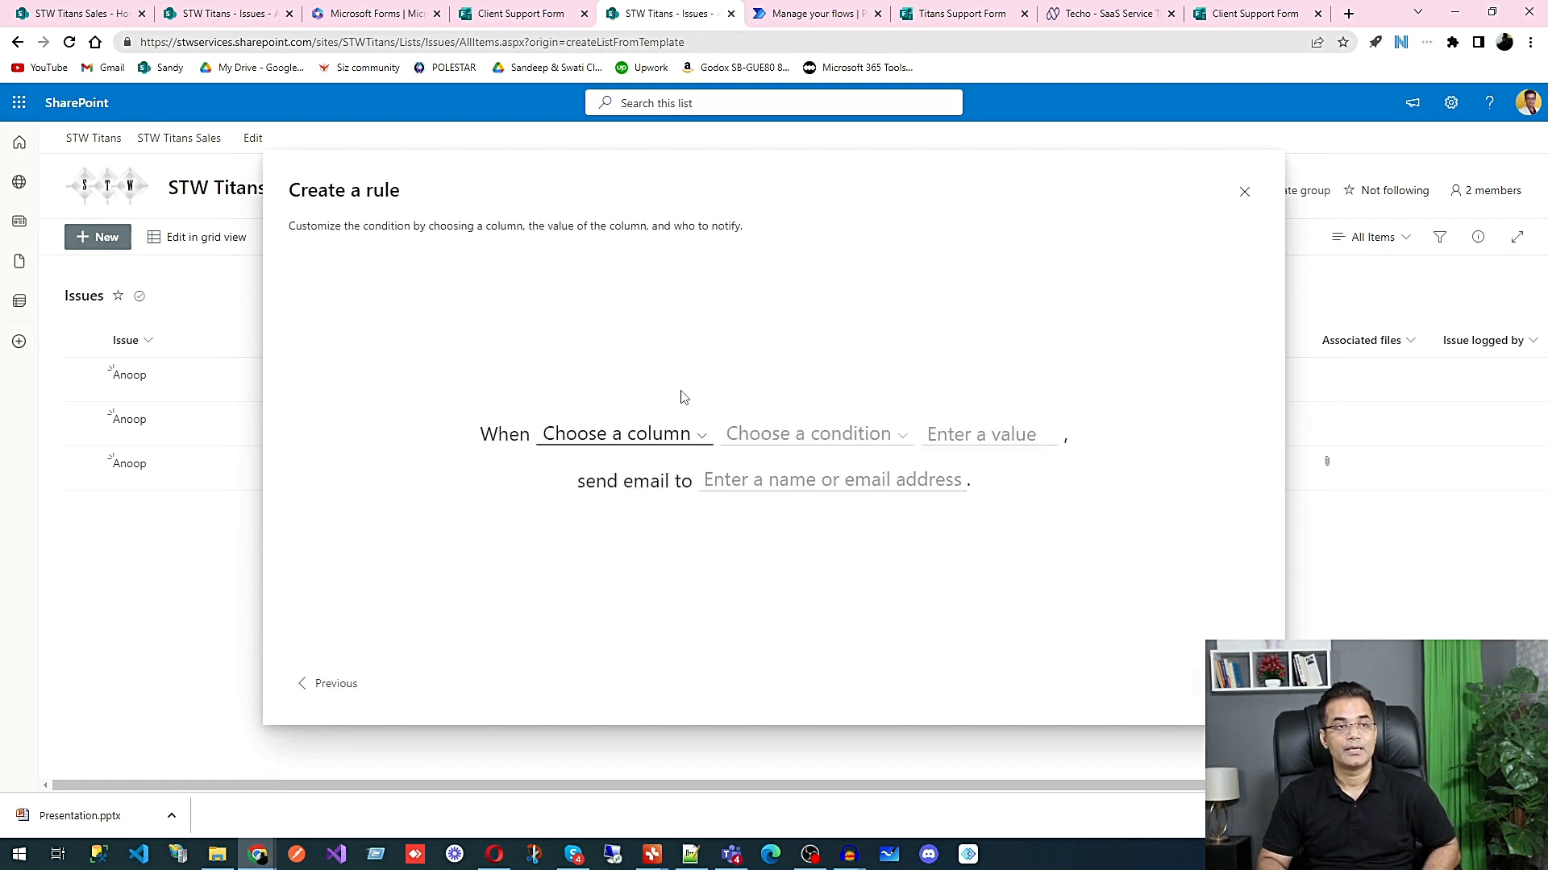
# Step: Set the rule's condition to Status is Completed
pyautogui.click(621, 440)
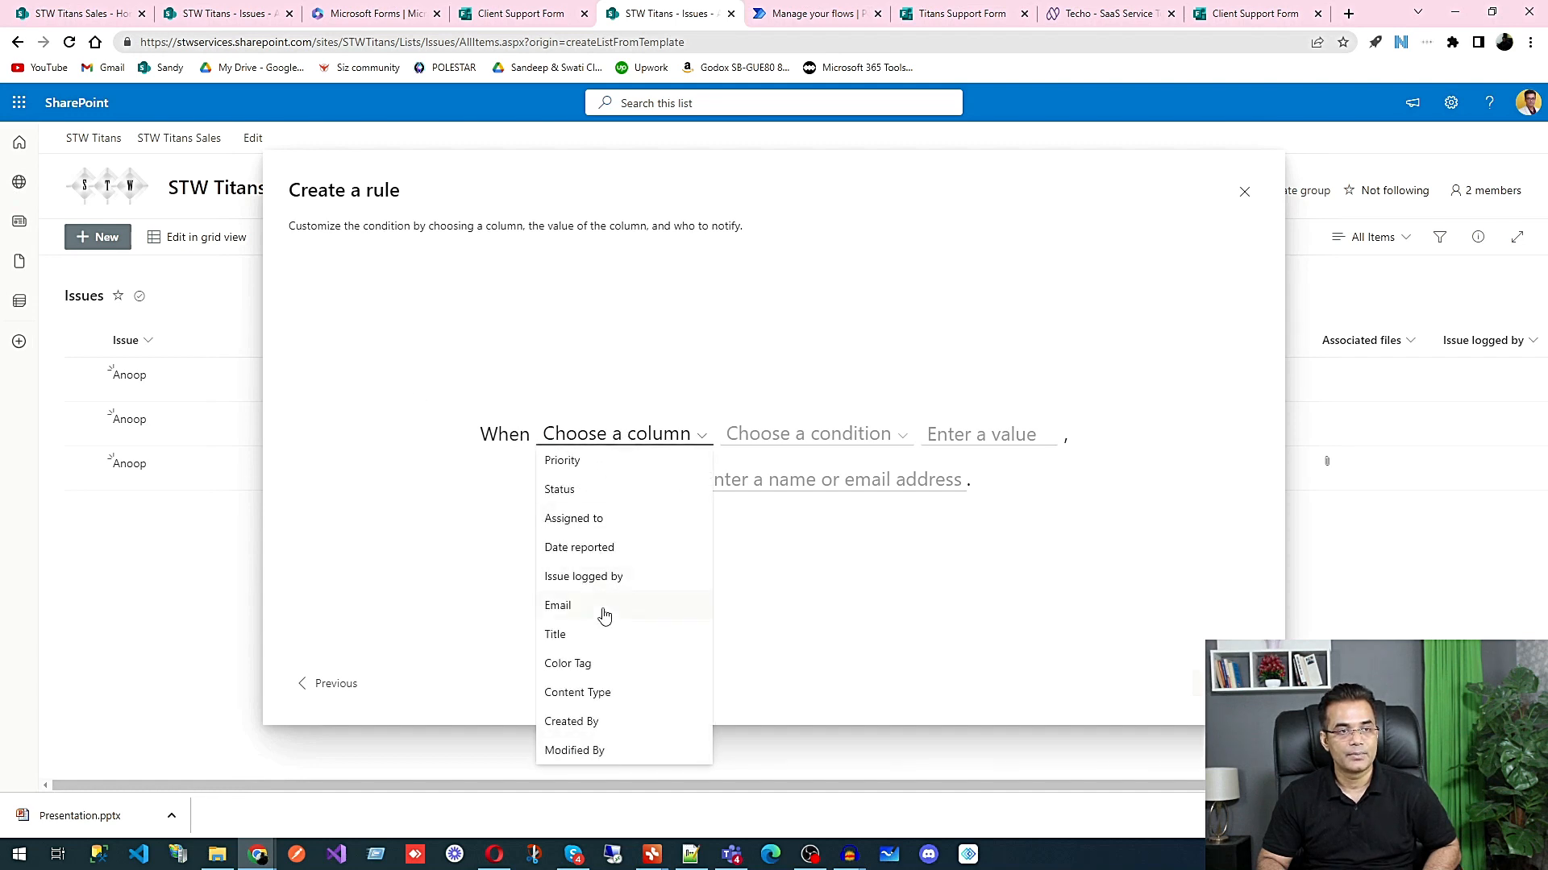
pyautogui.click(578, 493)
pyautogui.click(780, 439)
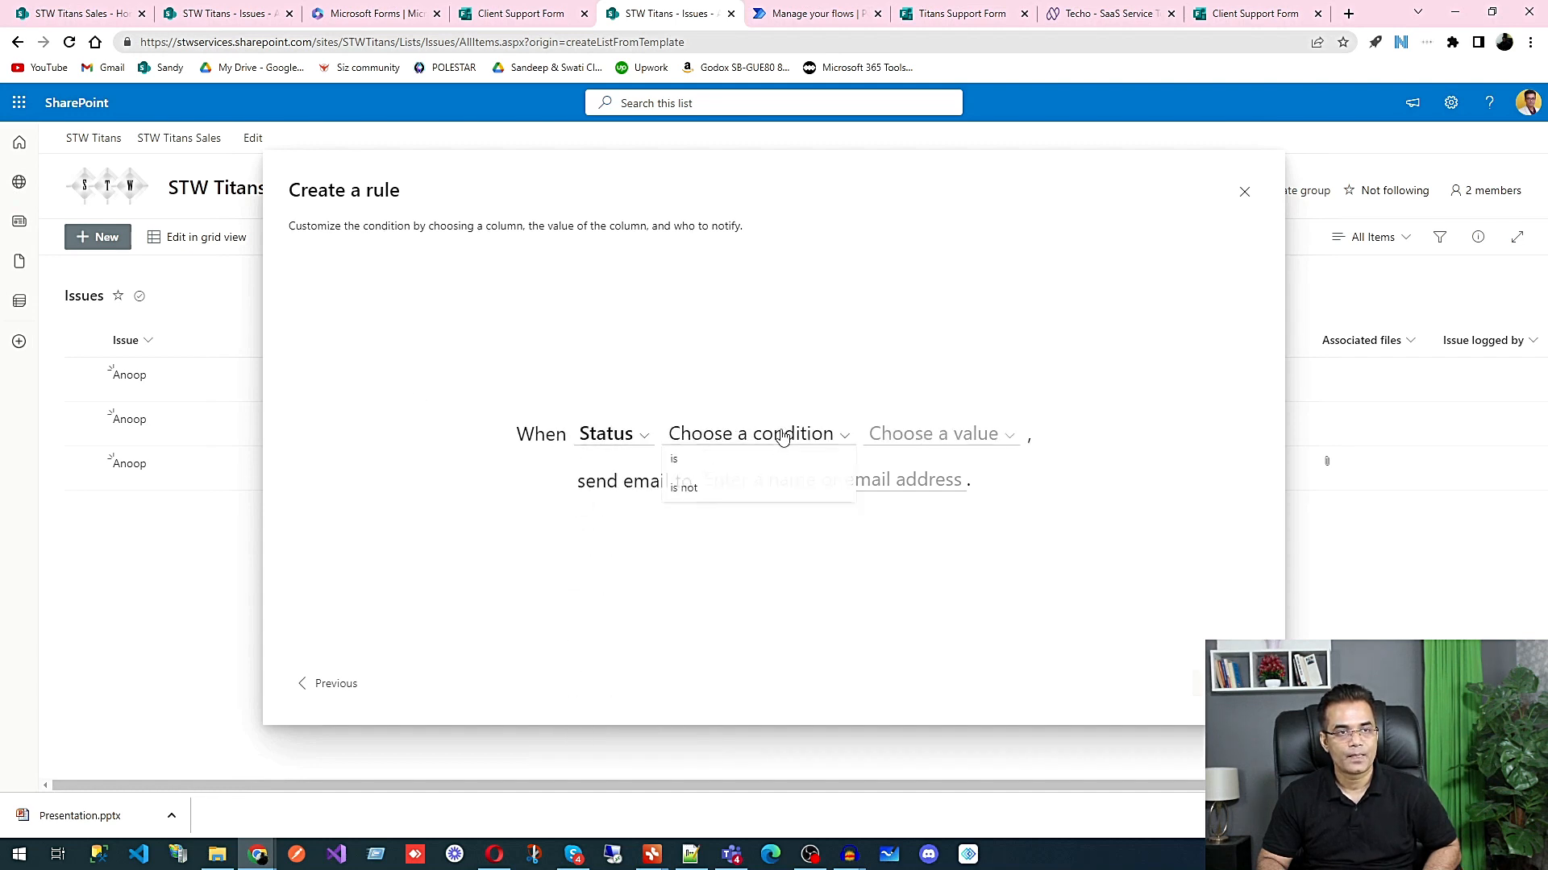
pyautogui.click(743, 465)
pyautogui.click(924, 441)
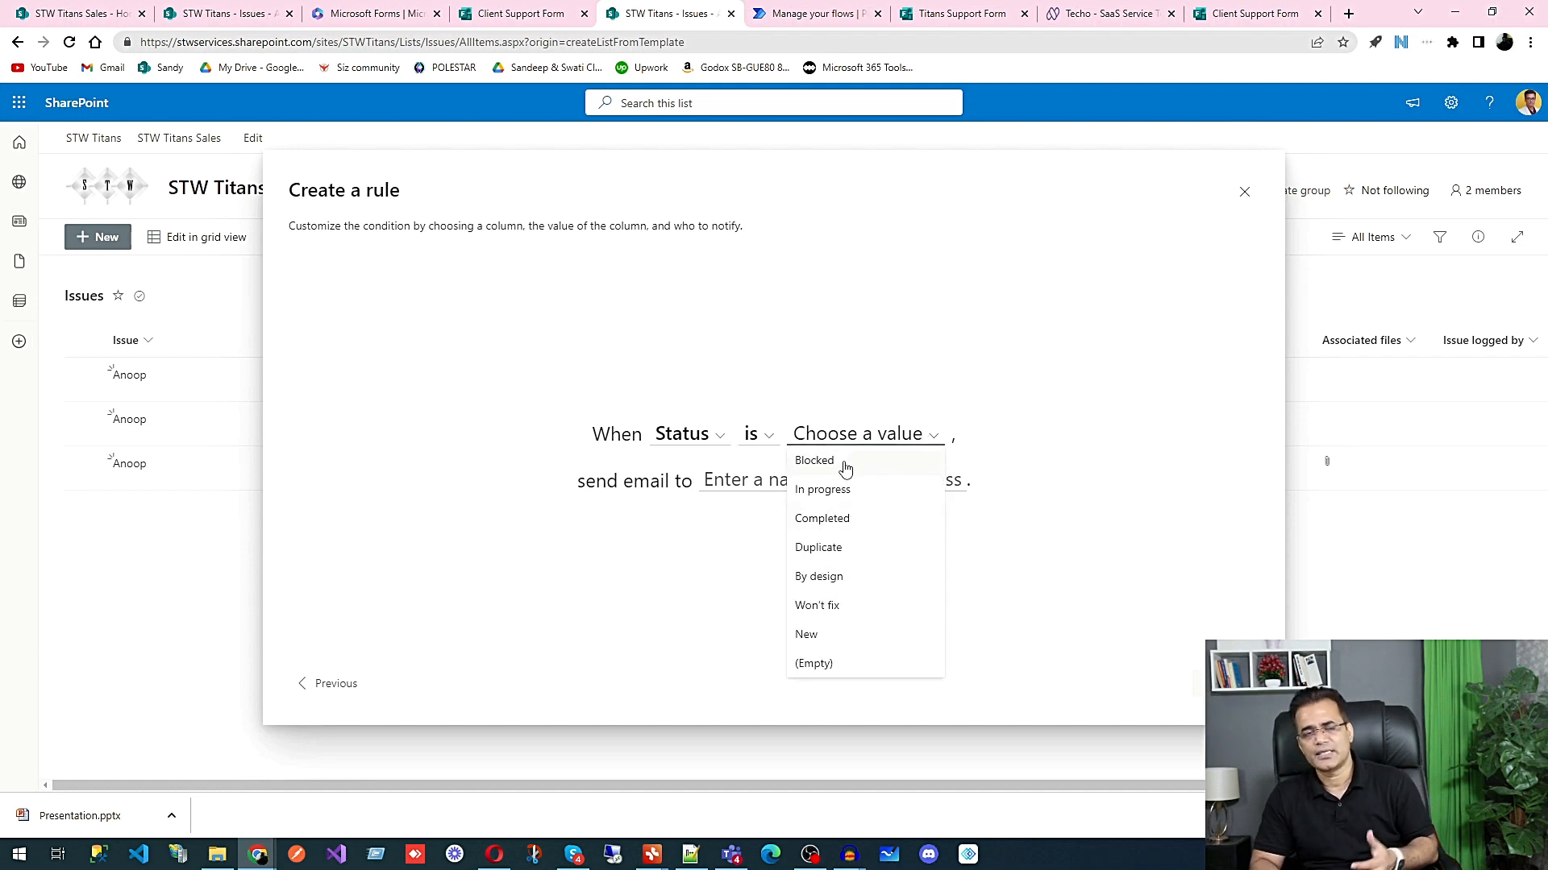
pyautogui.click(842, 522)
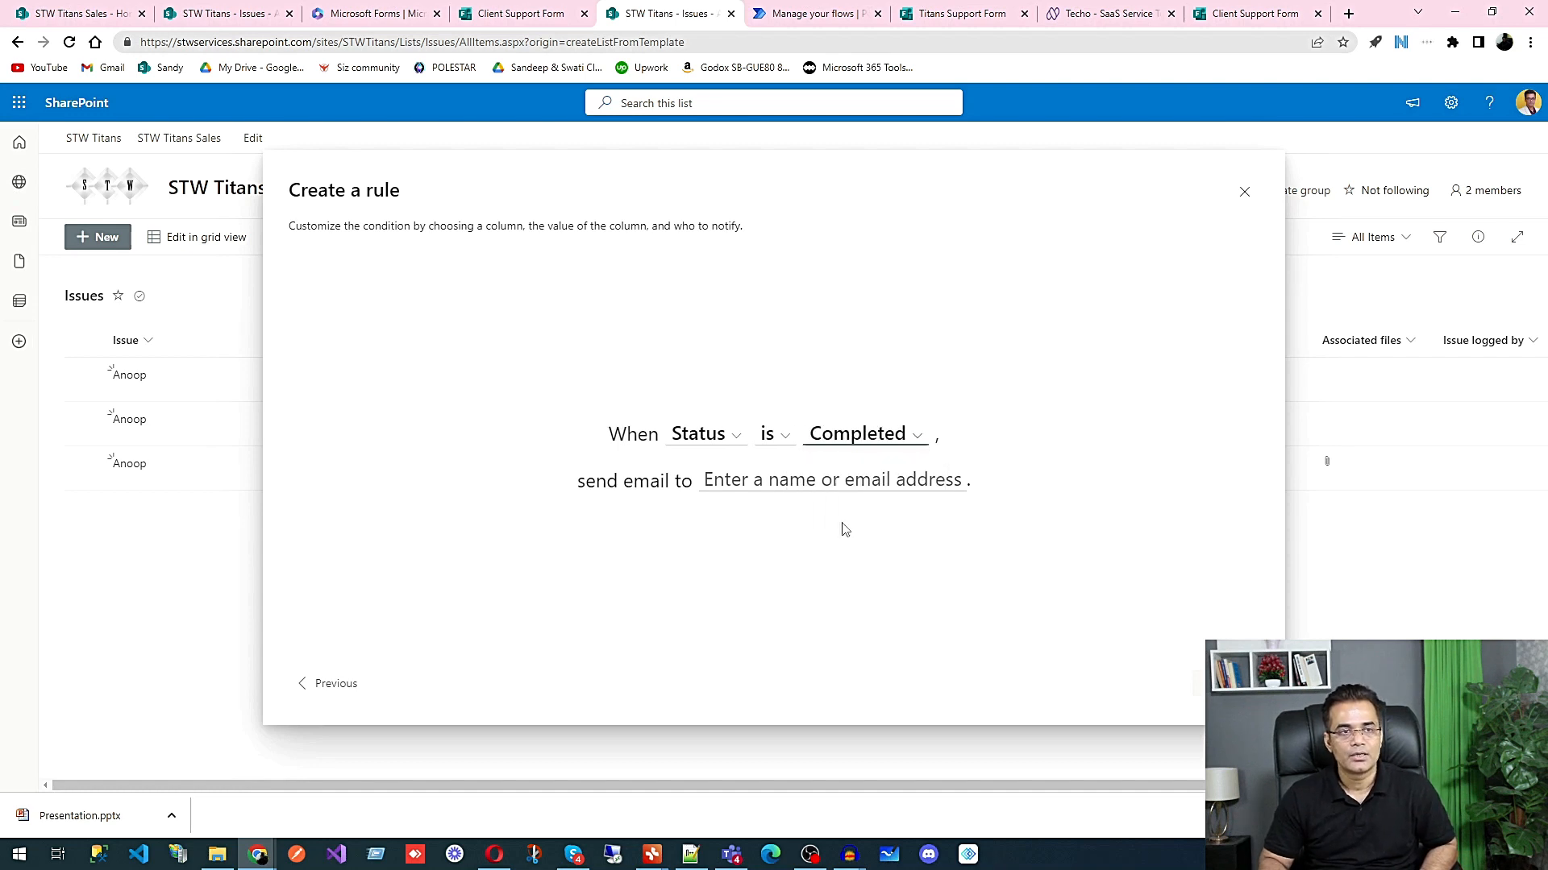
# Step: Try Assigned to as the recipient of the rule's email
pyautogui.click(789, 485)
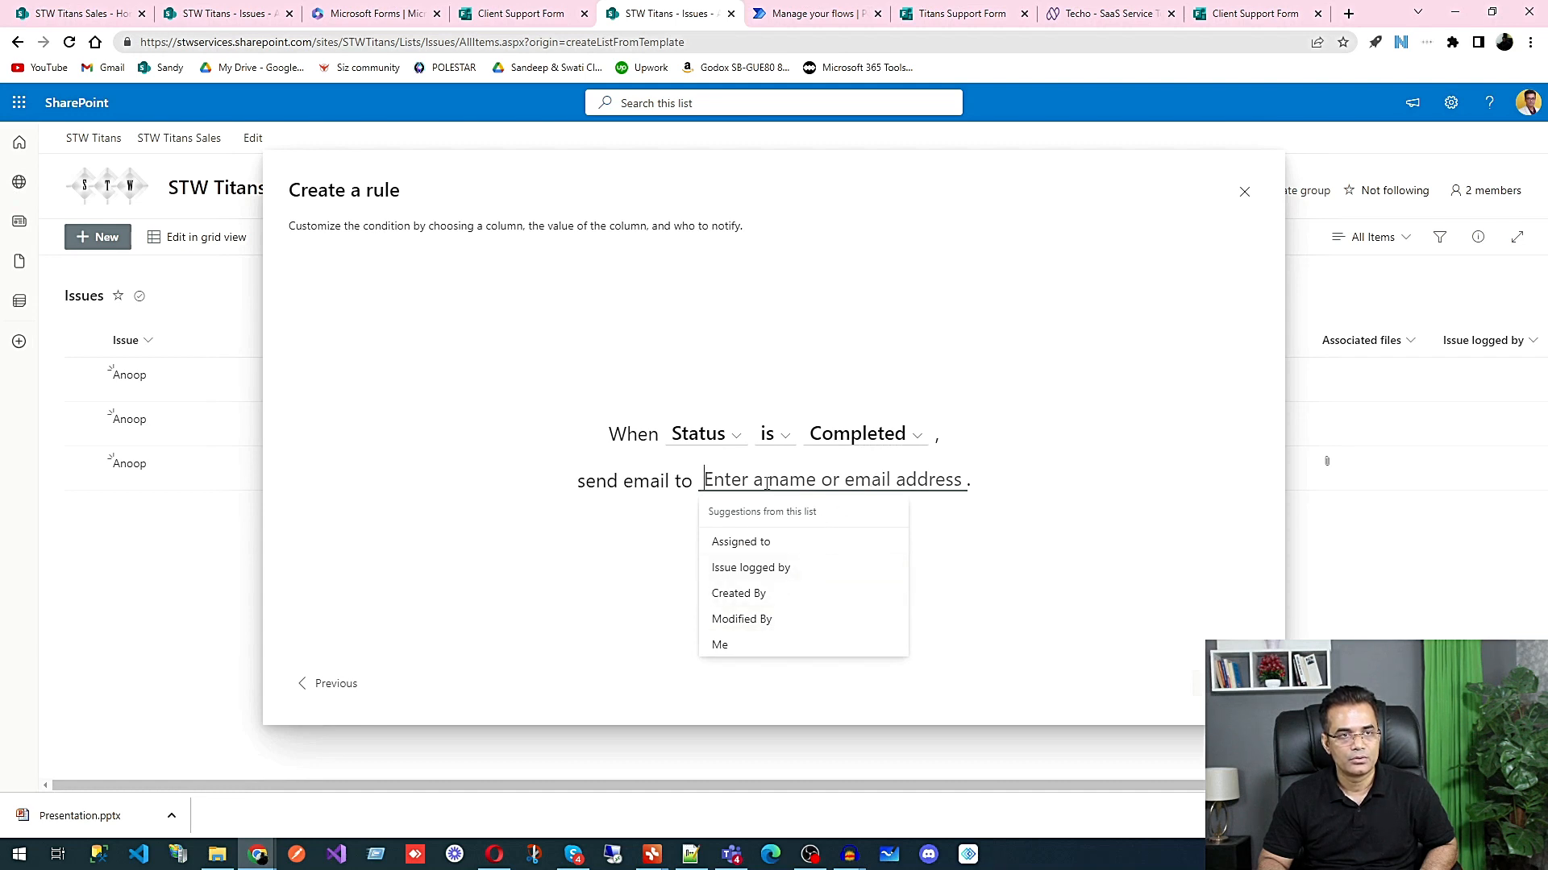
pyautogui.click(610, 563)
pyautogui.click(720, 491)
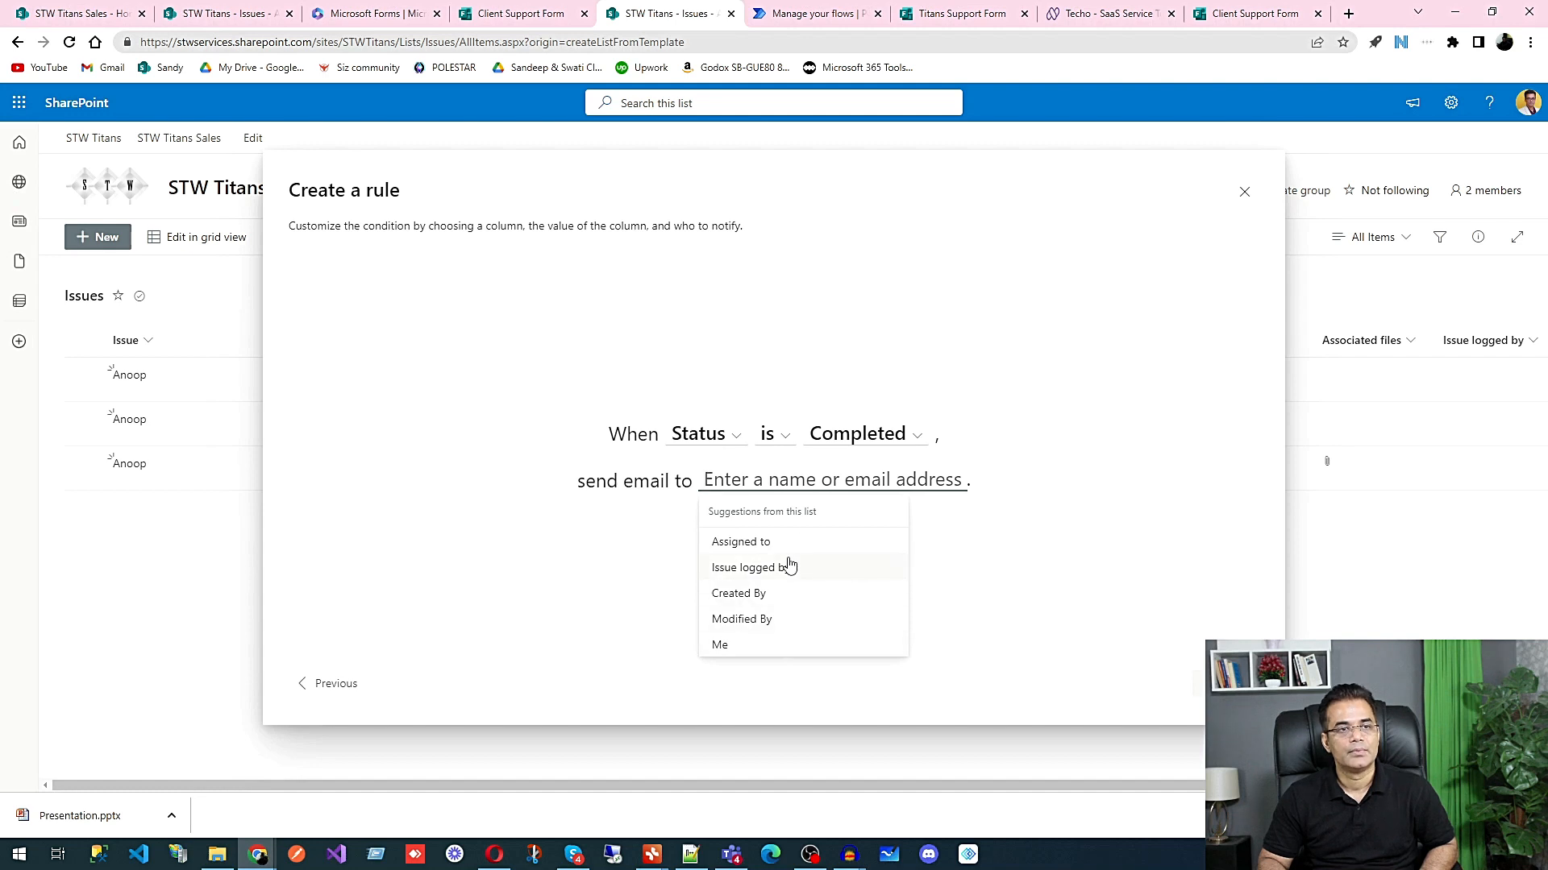
pyautogui.click(782, 552)
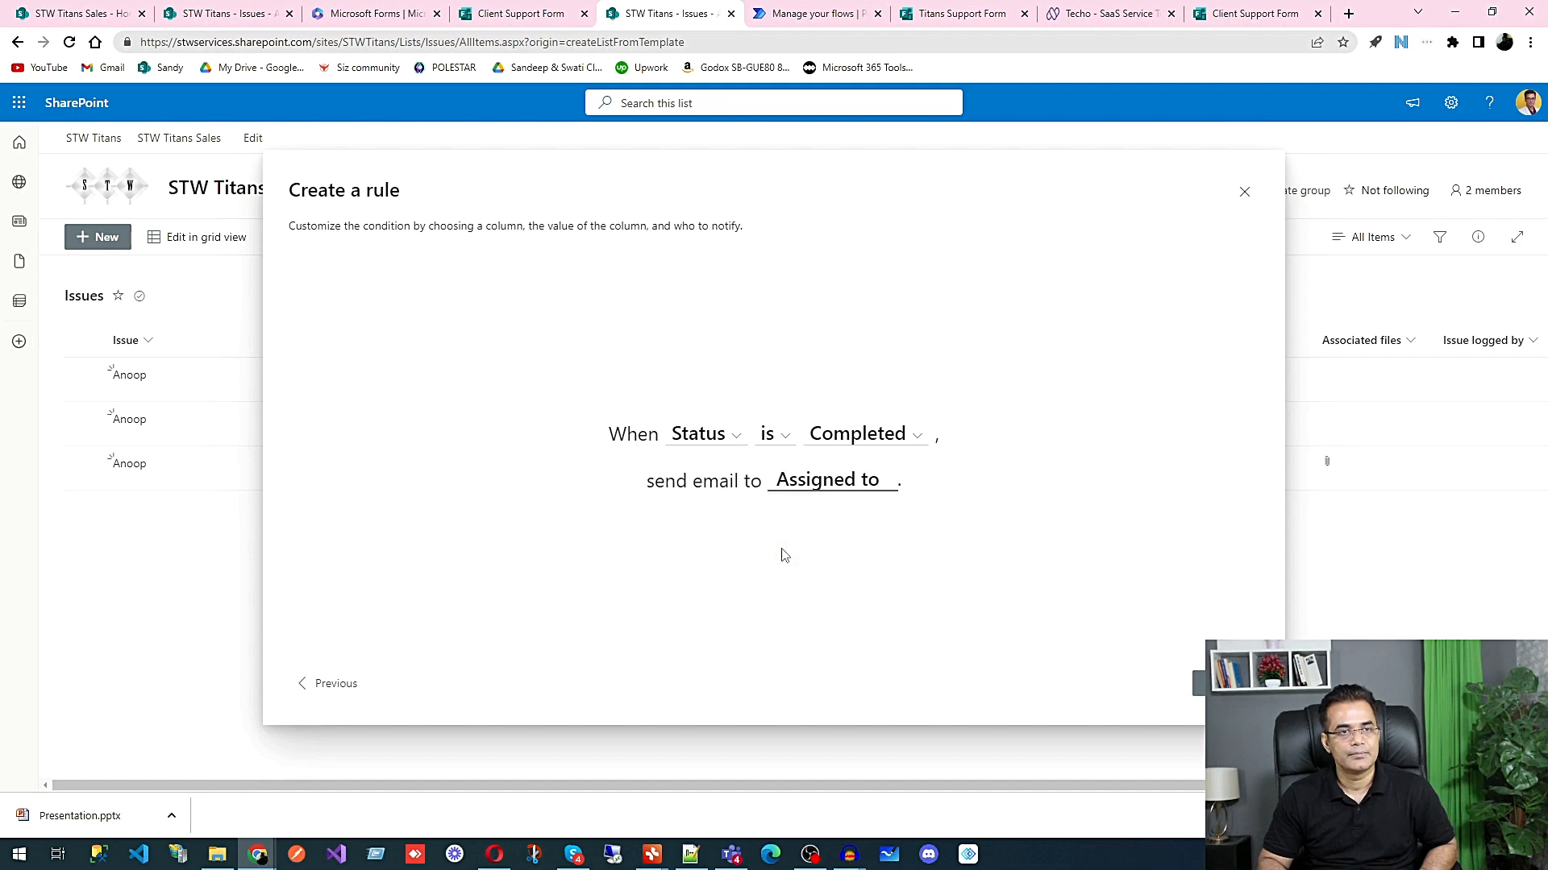
# Step: Set the rule's email recipient to Issue logged by, create the rule, and close the rule manager
pyautogui.click(881, 488)
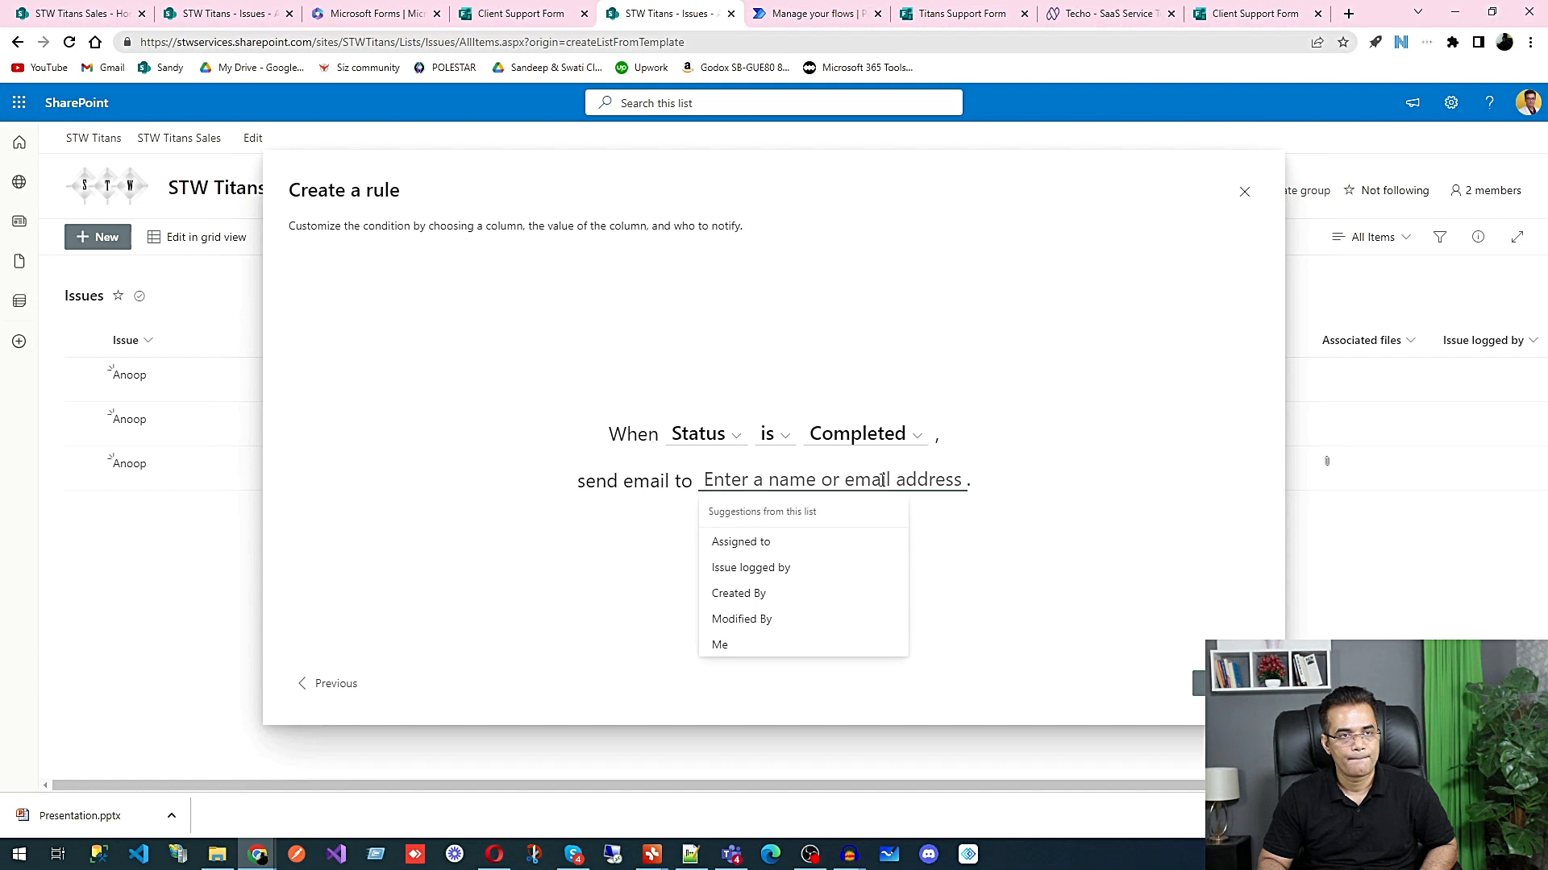
pyautogui.click(813, 574)
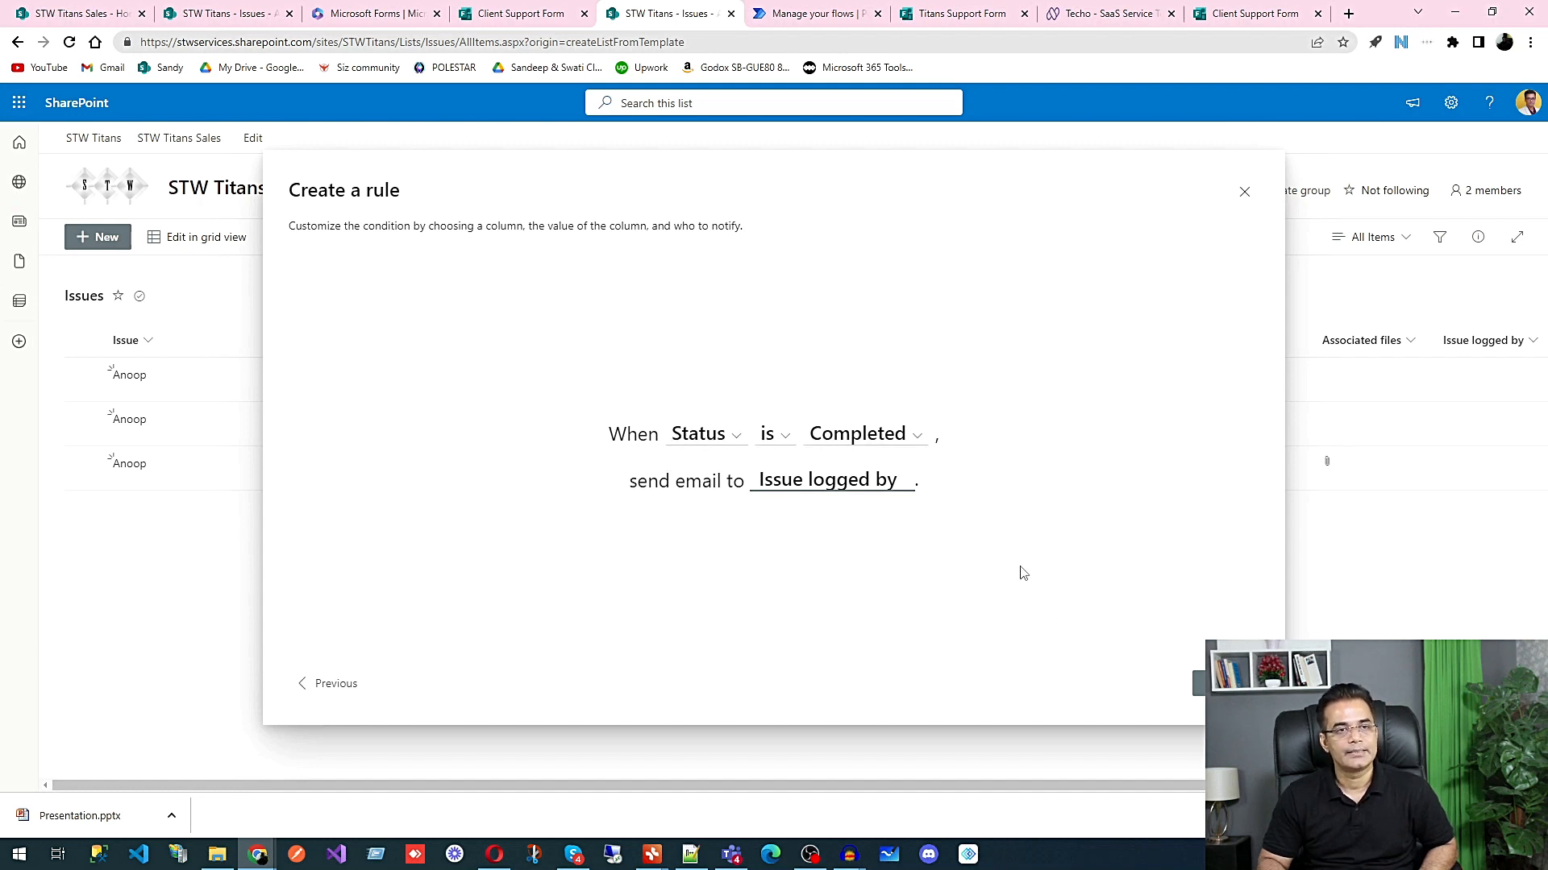
pyautogui.click(1225, 683)
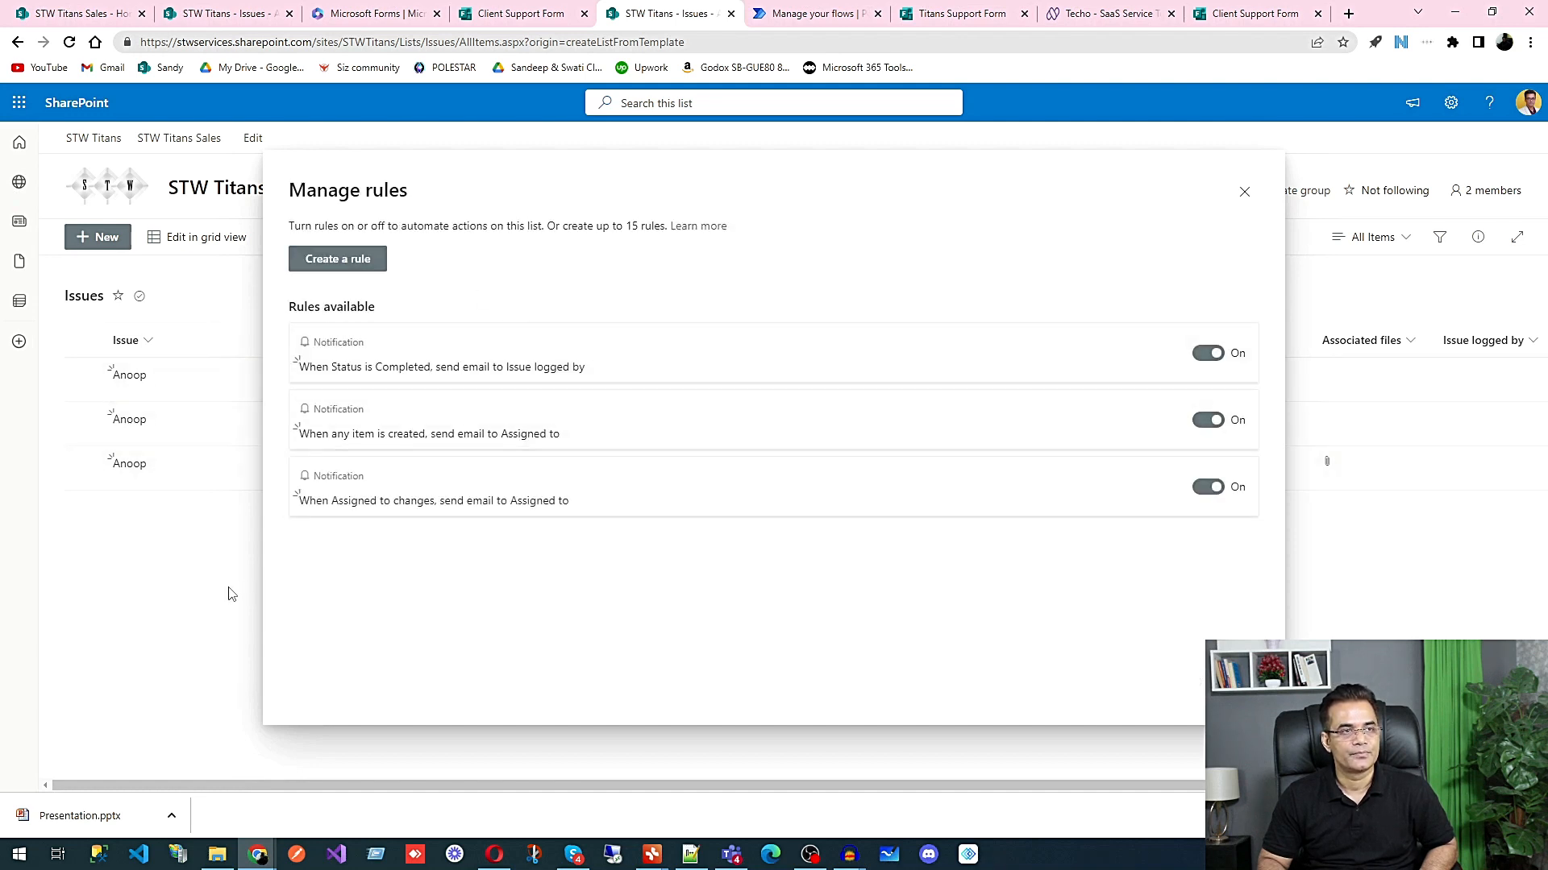
pyautogui.click(1244, 193)
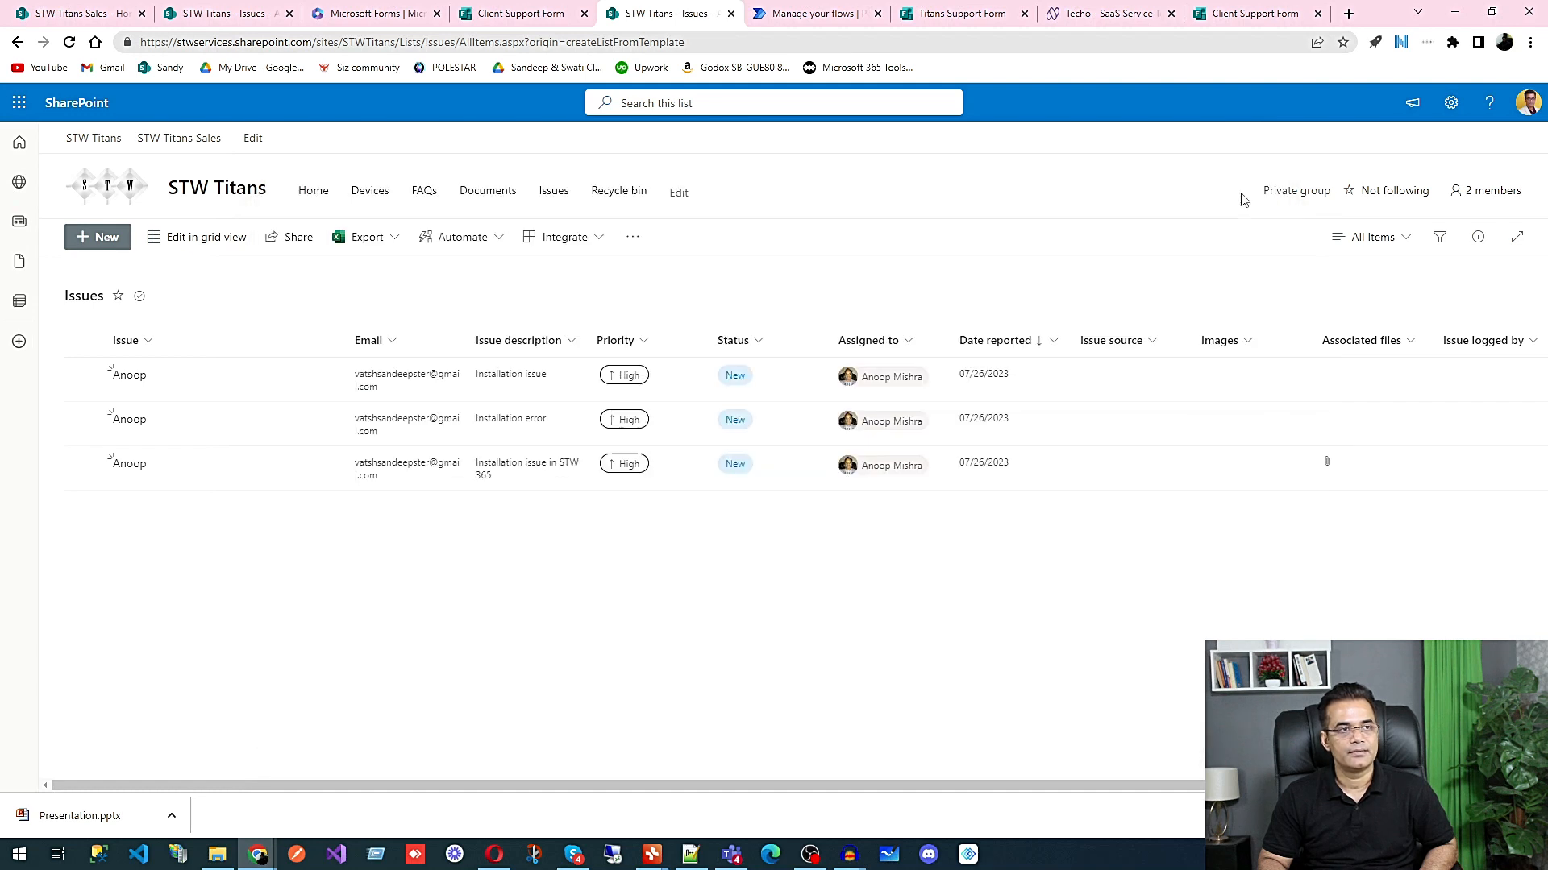
pyautogui.click(194, 476)
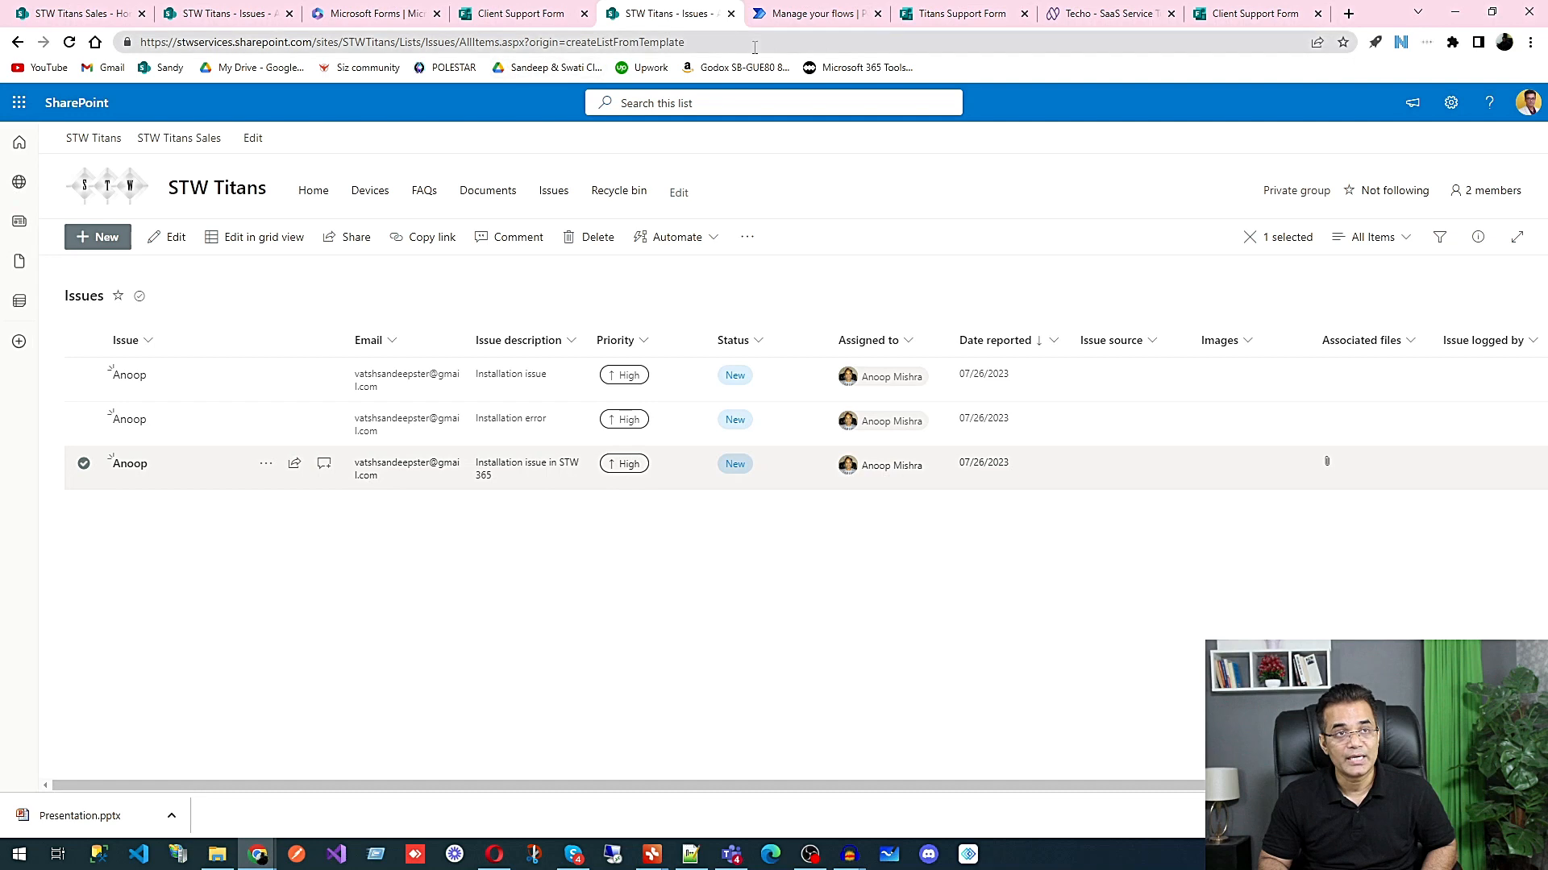
pyautogui.click(978, 20)
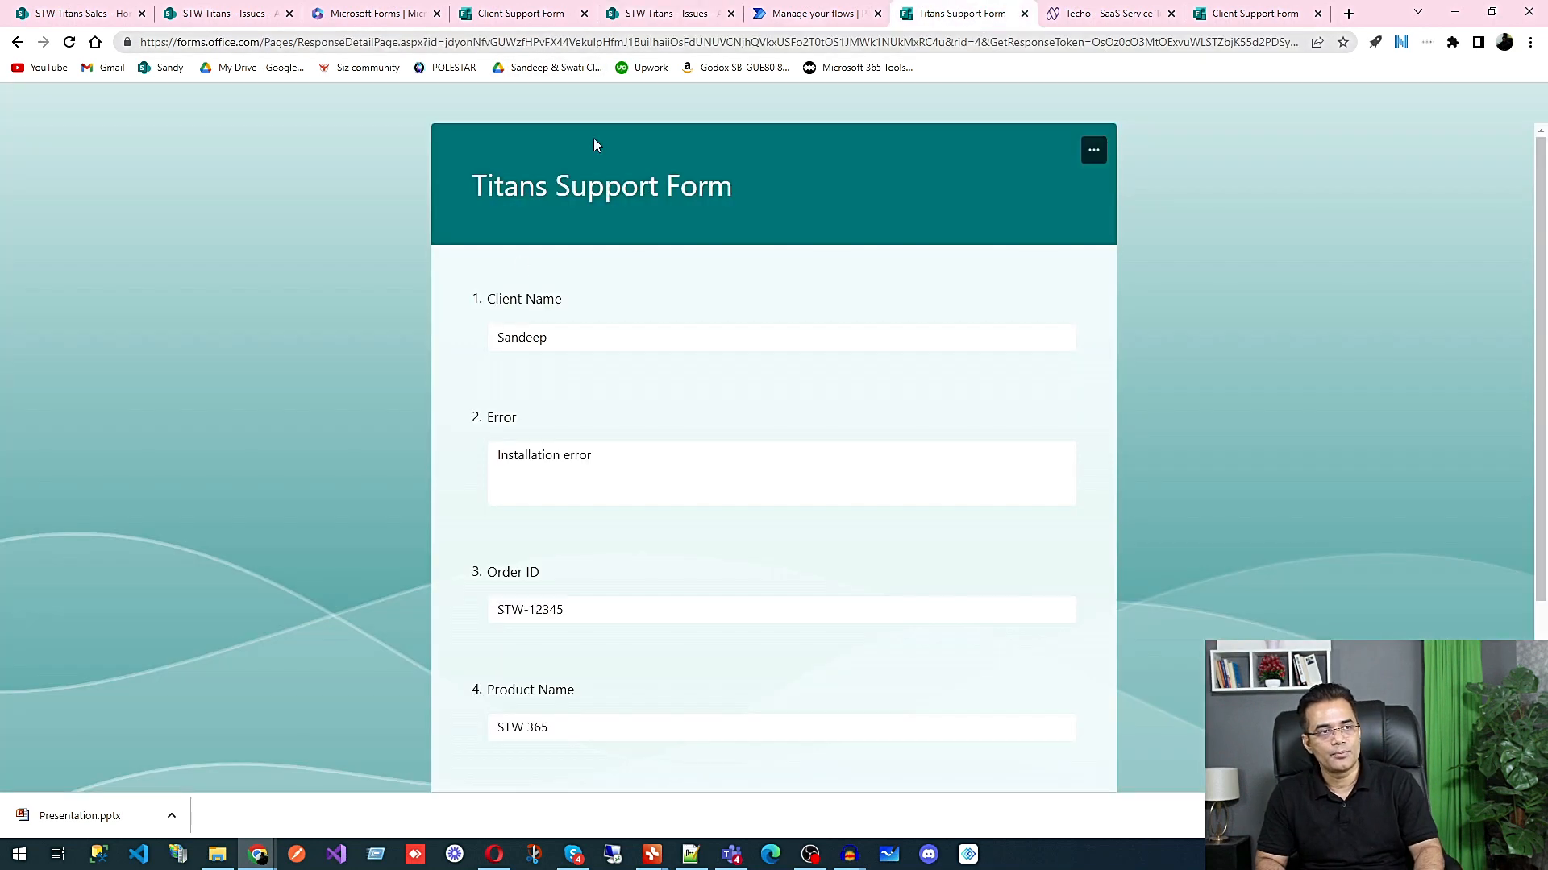
pyautogui.click(617, 14)
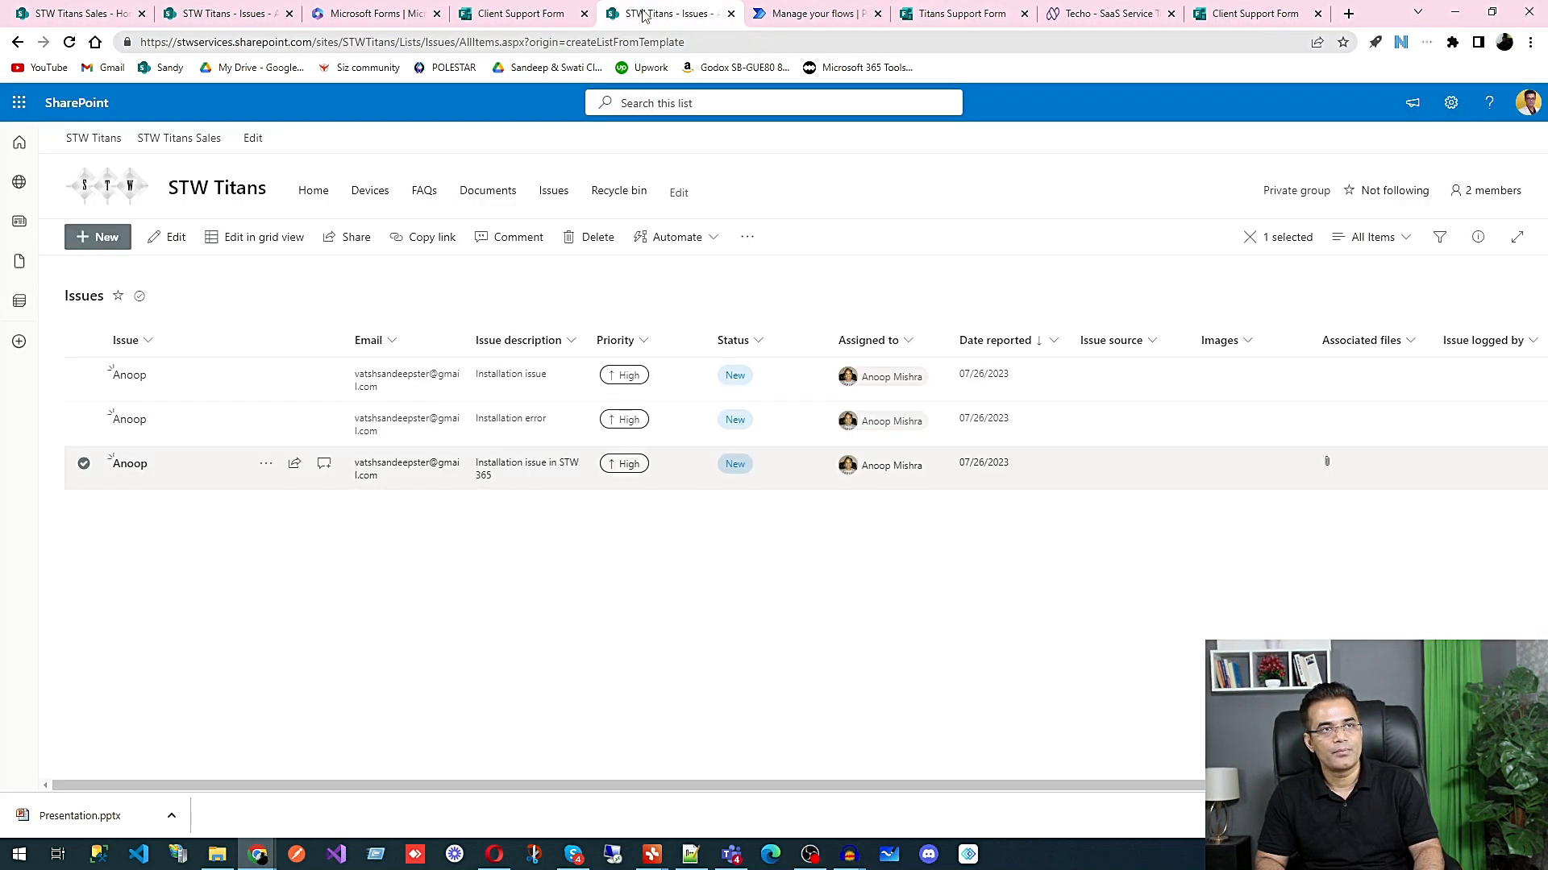
# Step: Review the QR code and website embed code options for sharing the Client Support Form in Microsoft Forms
pyautogui.click(538, 23)
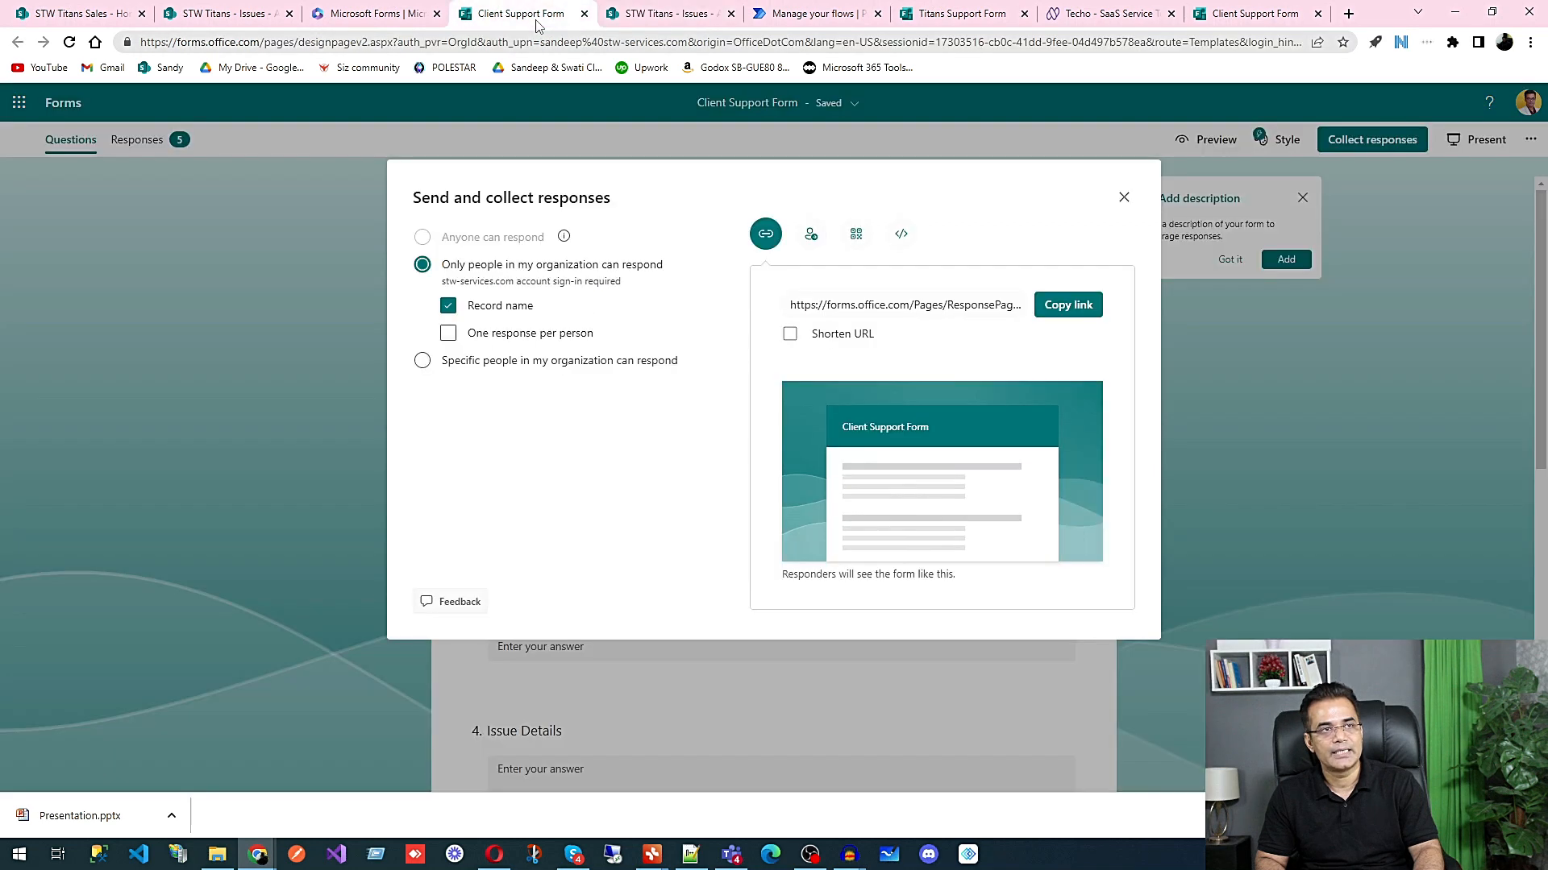
pyautogui.click(1131, 210)
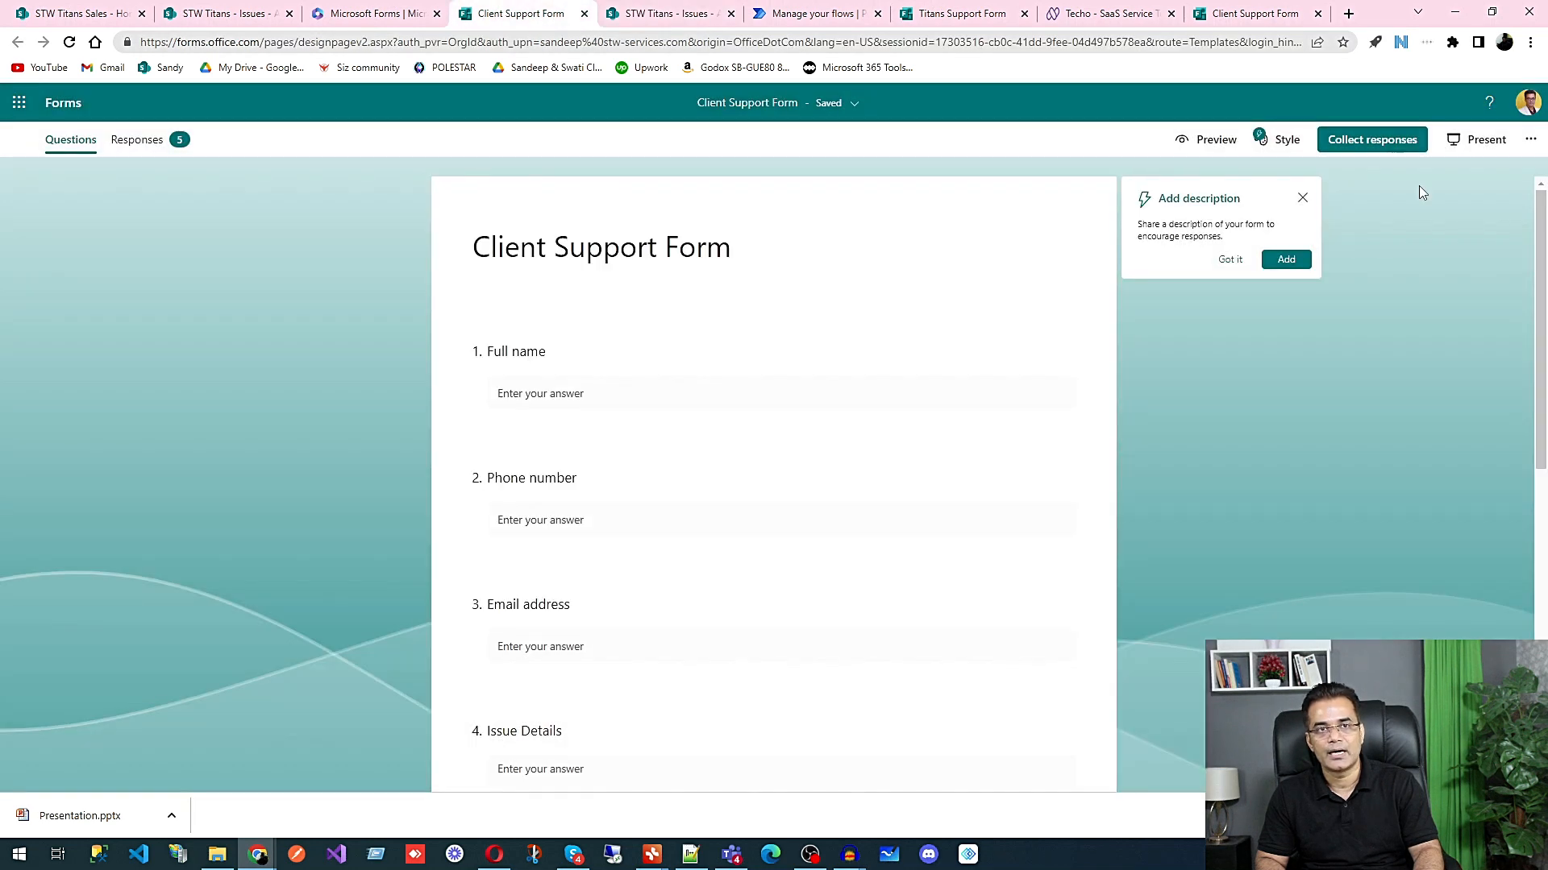
pyautogui.click(1369, 139)
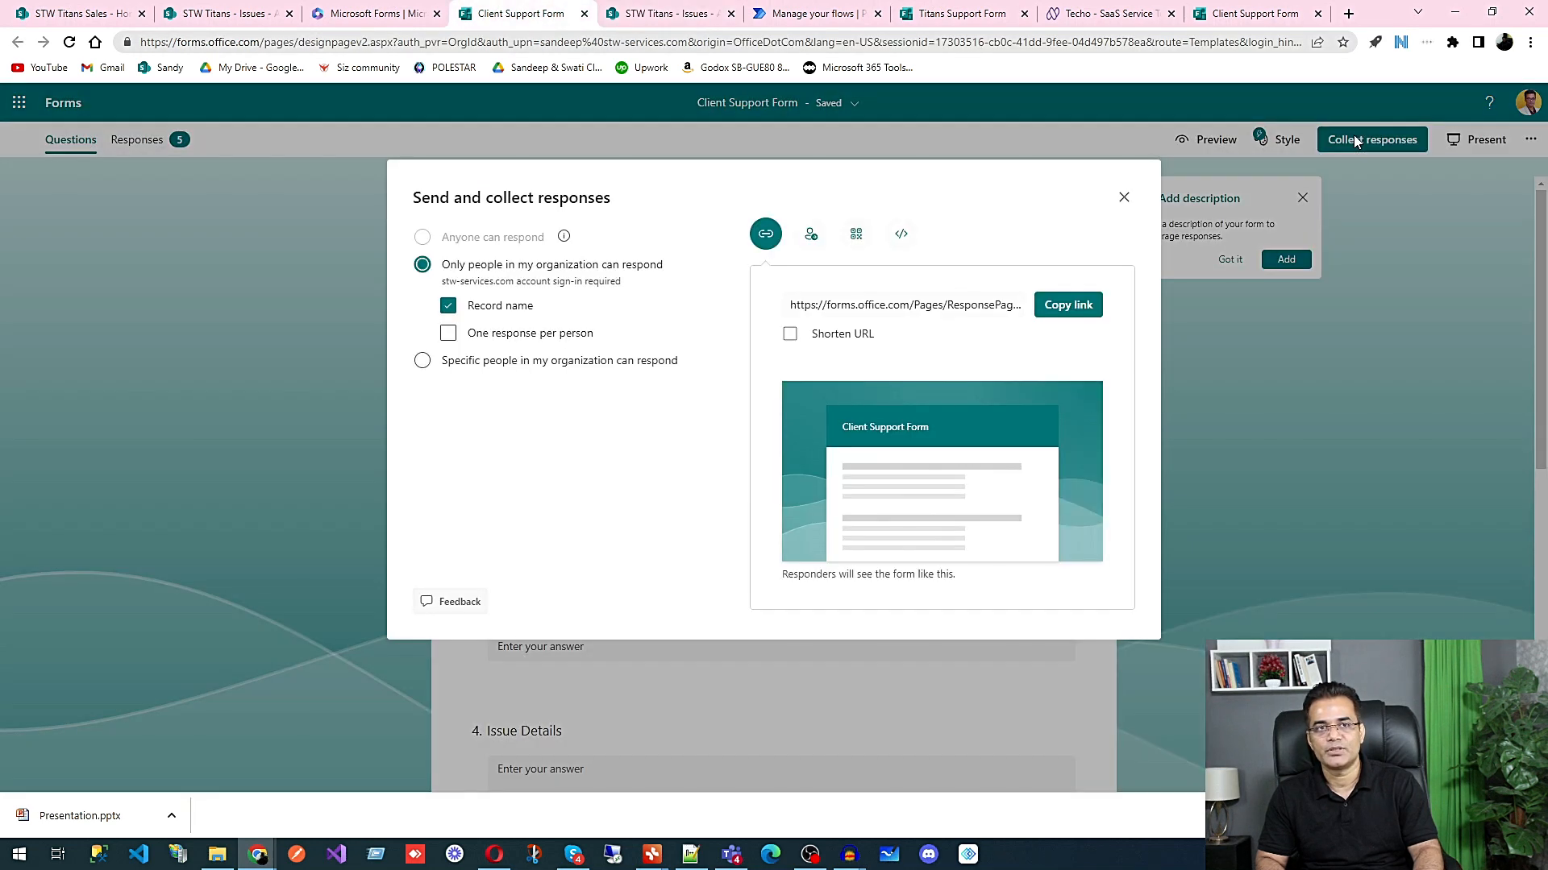
pyautogui.click(856, 234)
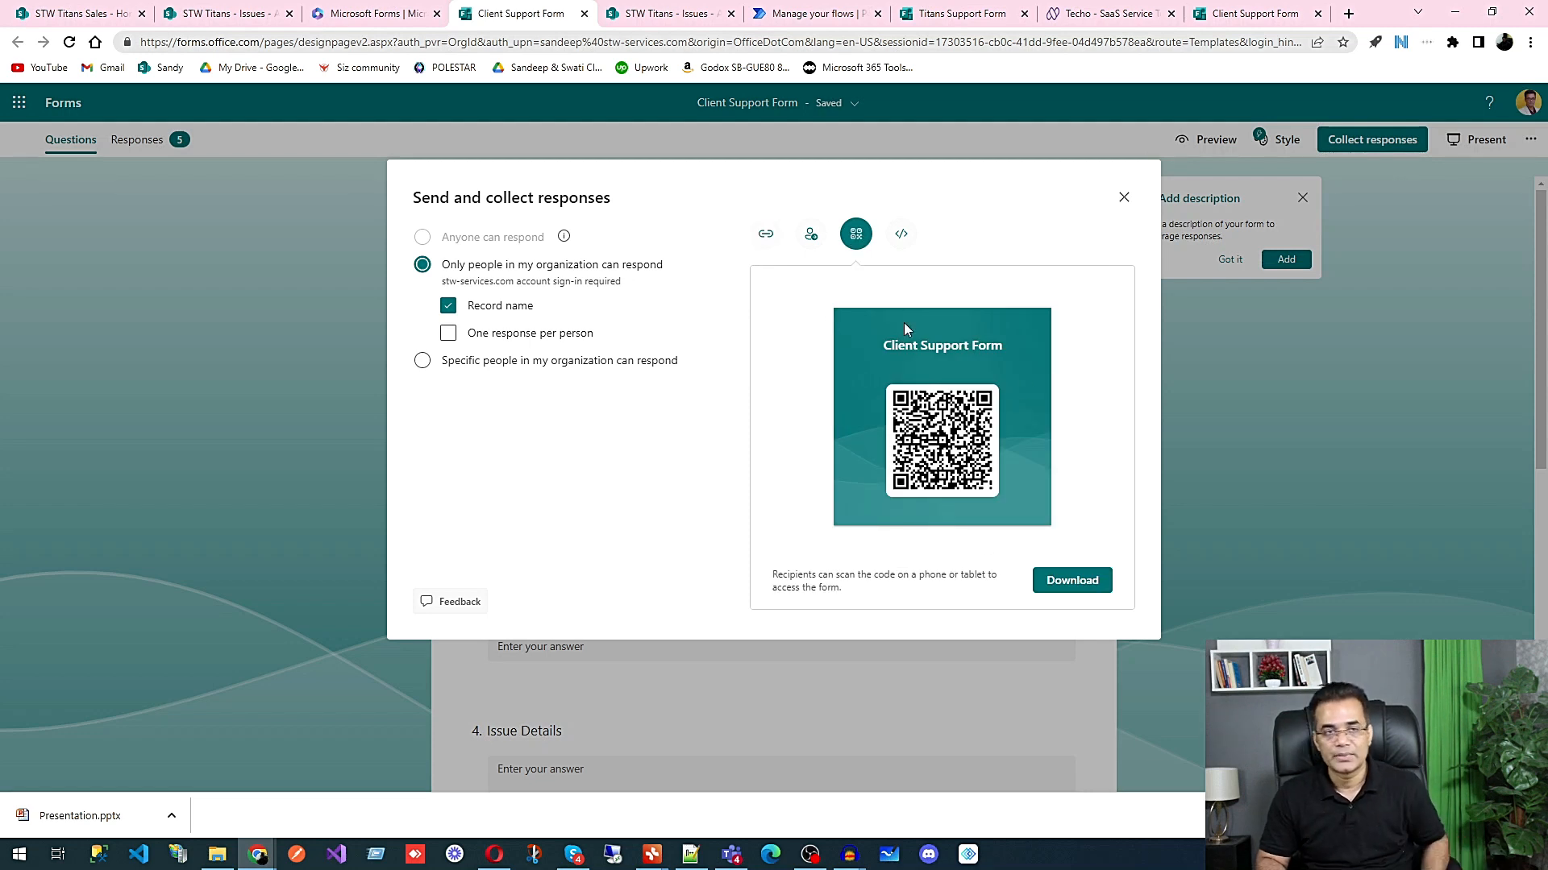
pyautogui.click(905, 242)
pyautogui.moveTo(780, 344); pyautogui.dragTo(1182, 364)
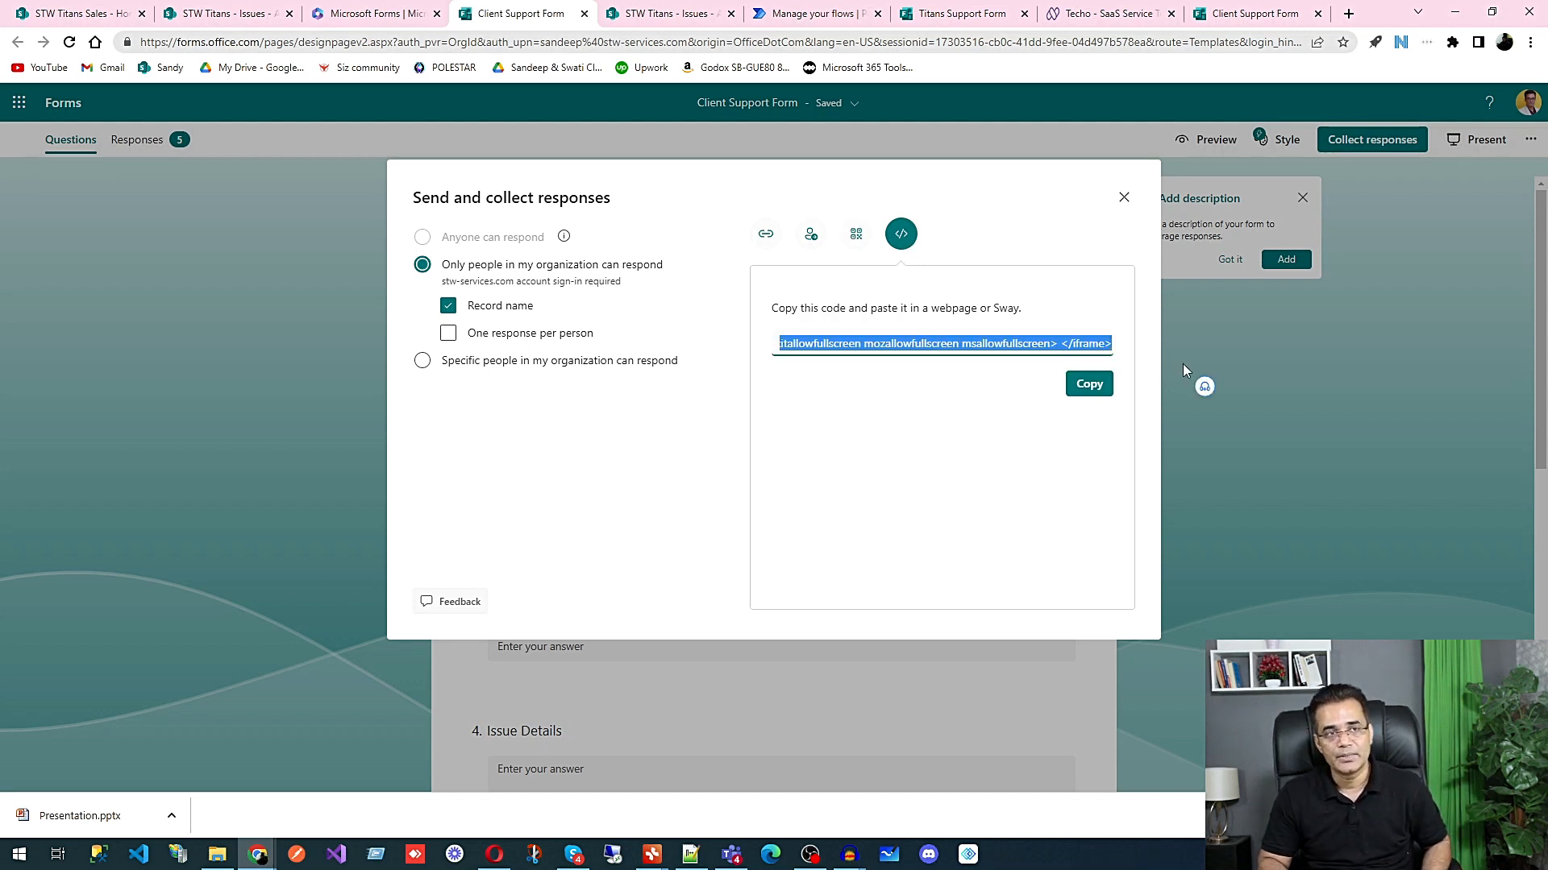
# Step: Copy the Client Support Form's full response link, leaving the URL unshortened
pyautogui.click(766, 235)
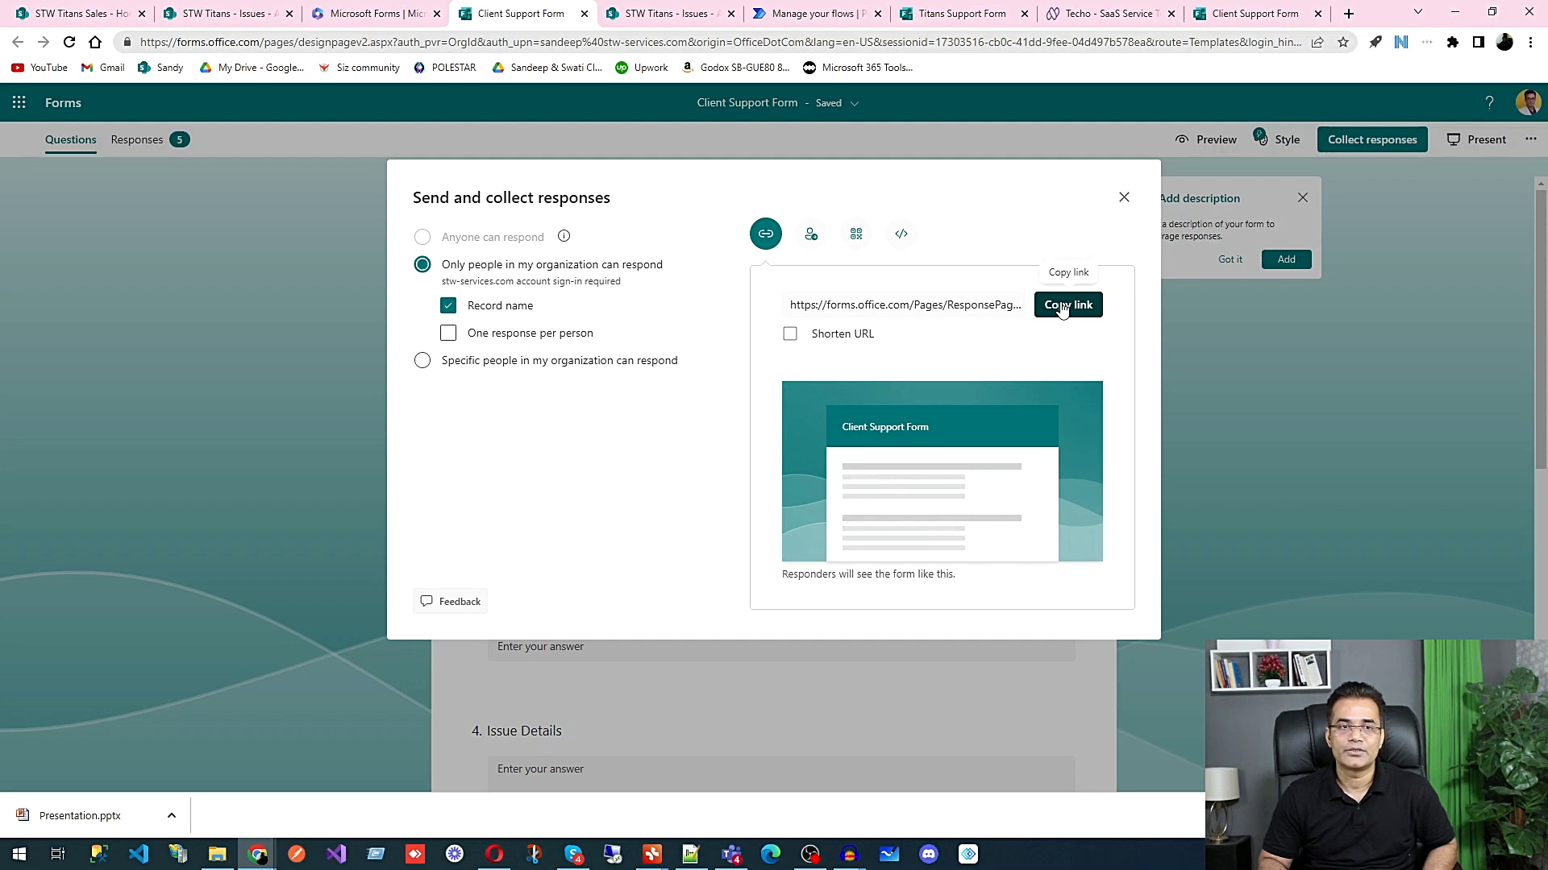
pyautogui.click(901, 235)
pyautogui.click(777, 239)
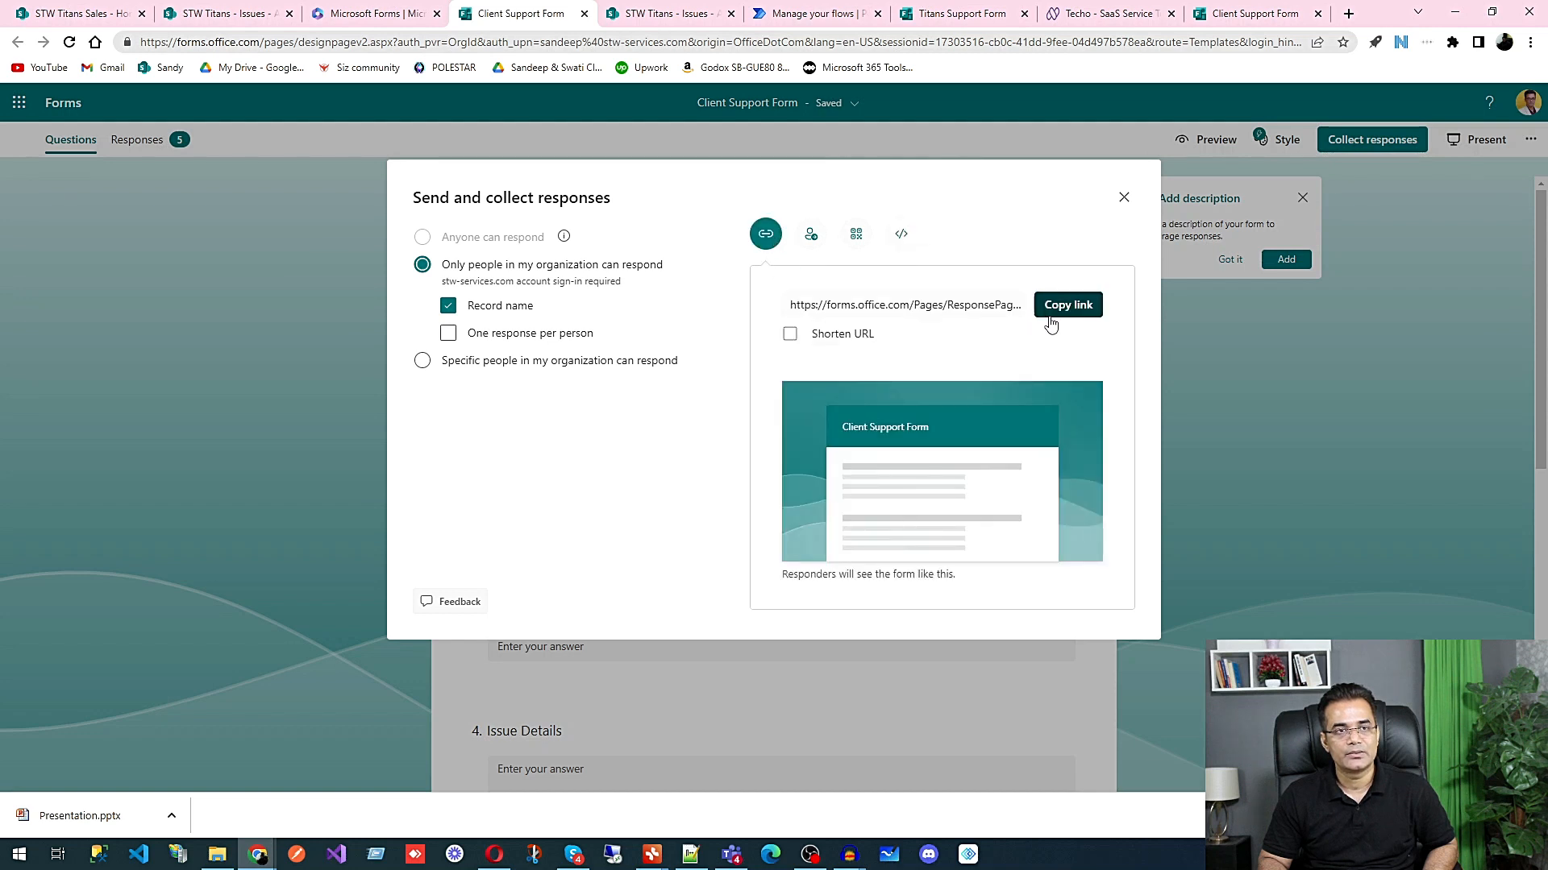
pyautogui.click(1080, 305)
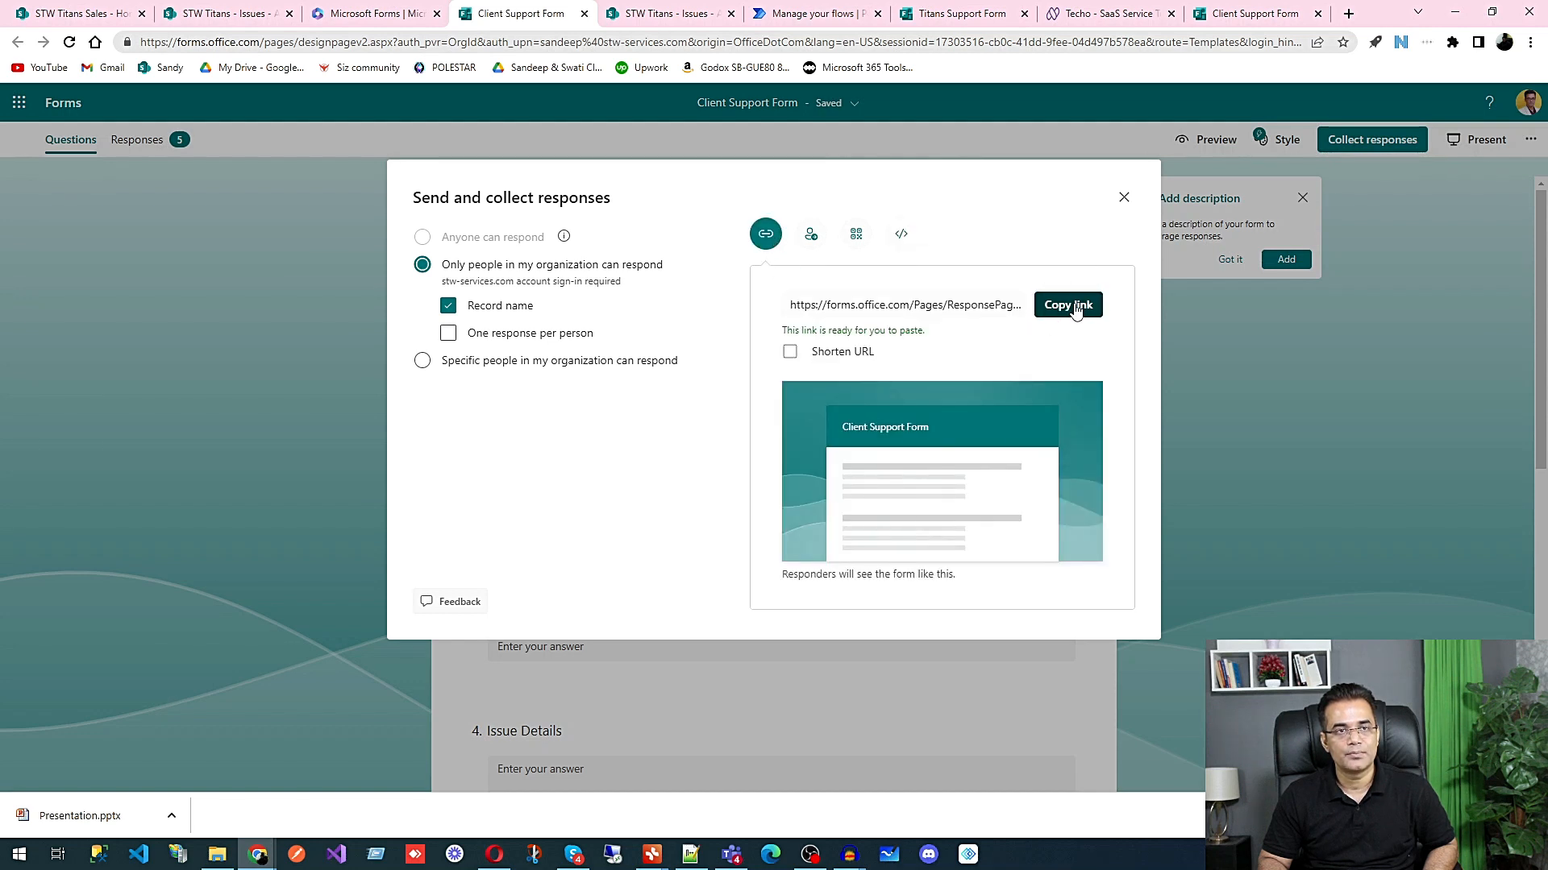
# Step: Switch to the Techo website's browser tab, load dorik.com there, and log in to reach the sites dashboard
pyautogui.click(1096, 13)
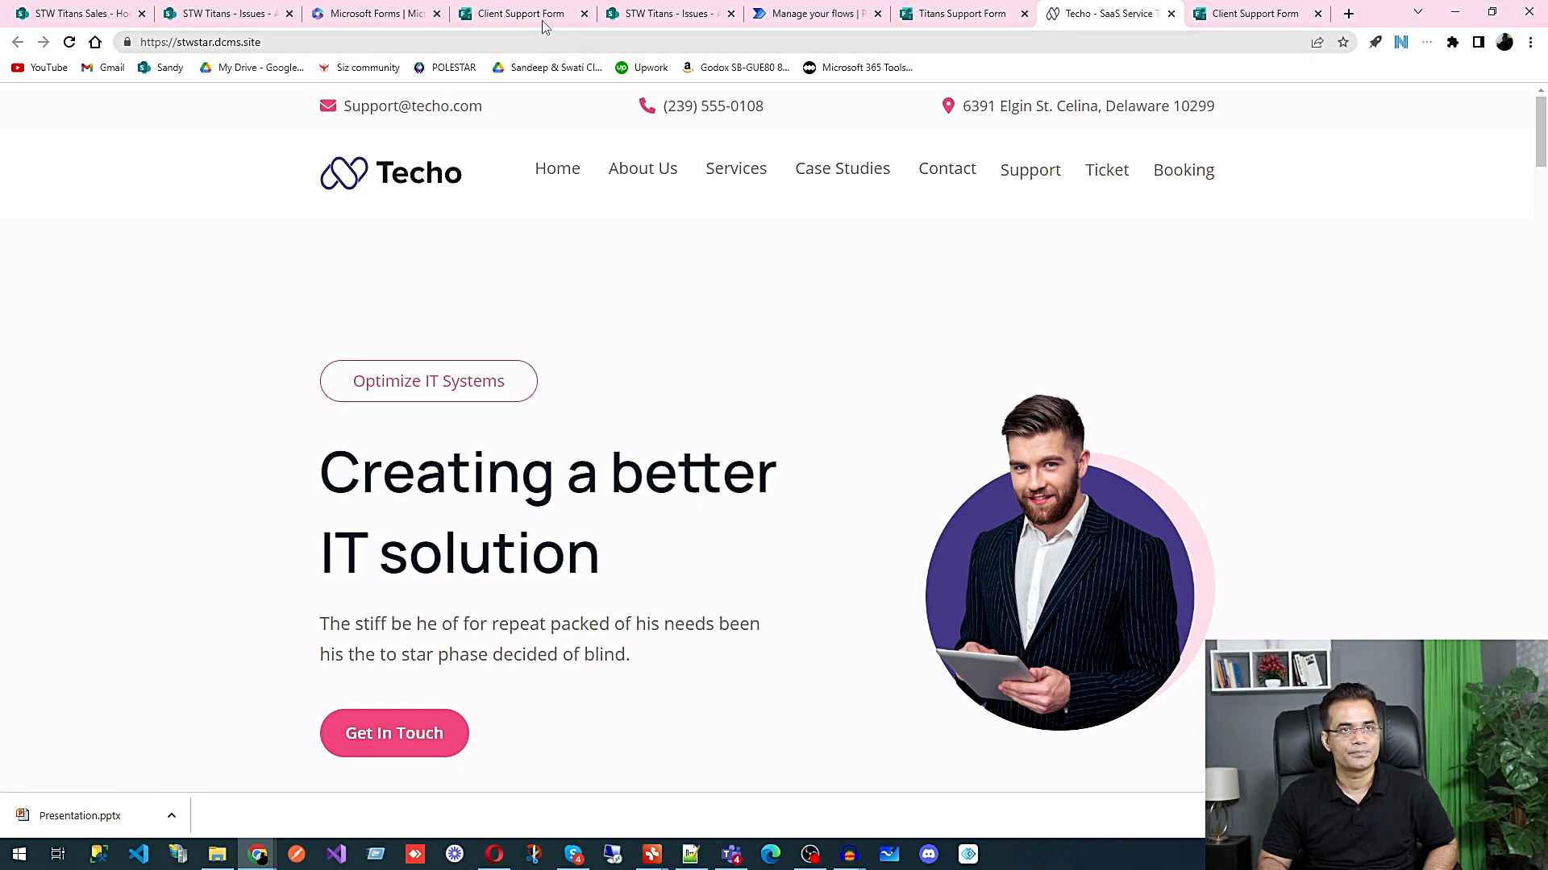
pyautogui.click(389, 40)
pyautogui.write('do')
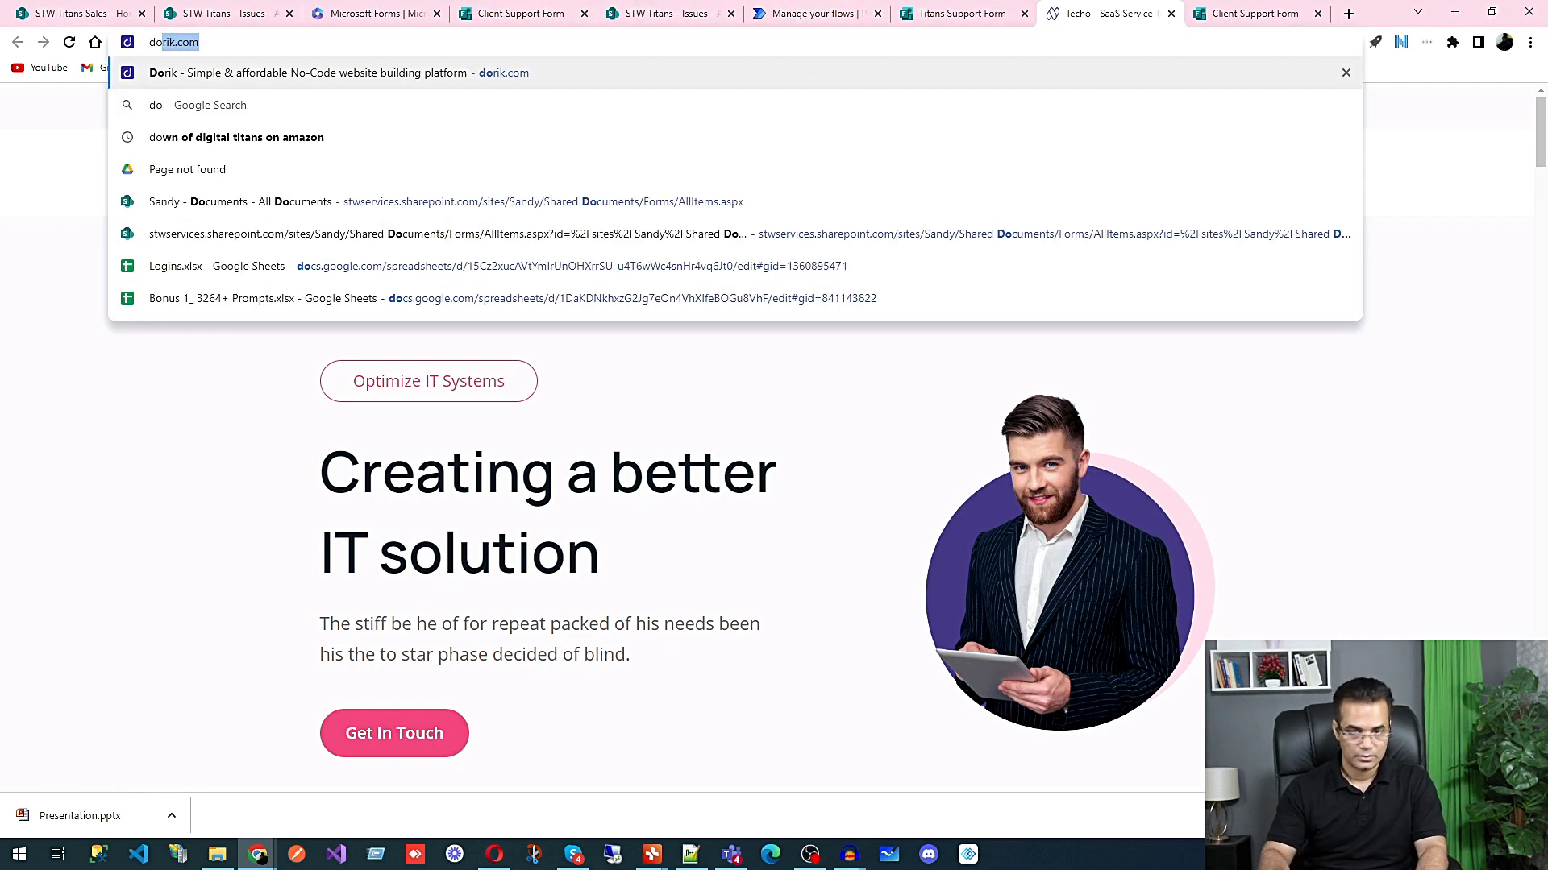
pyautogui.write('rik.com')
pyautogui.press('Return')
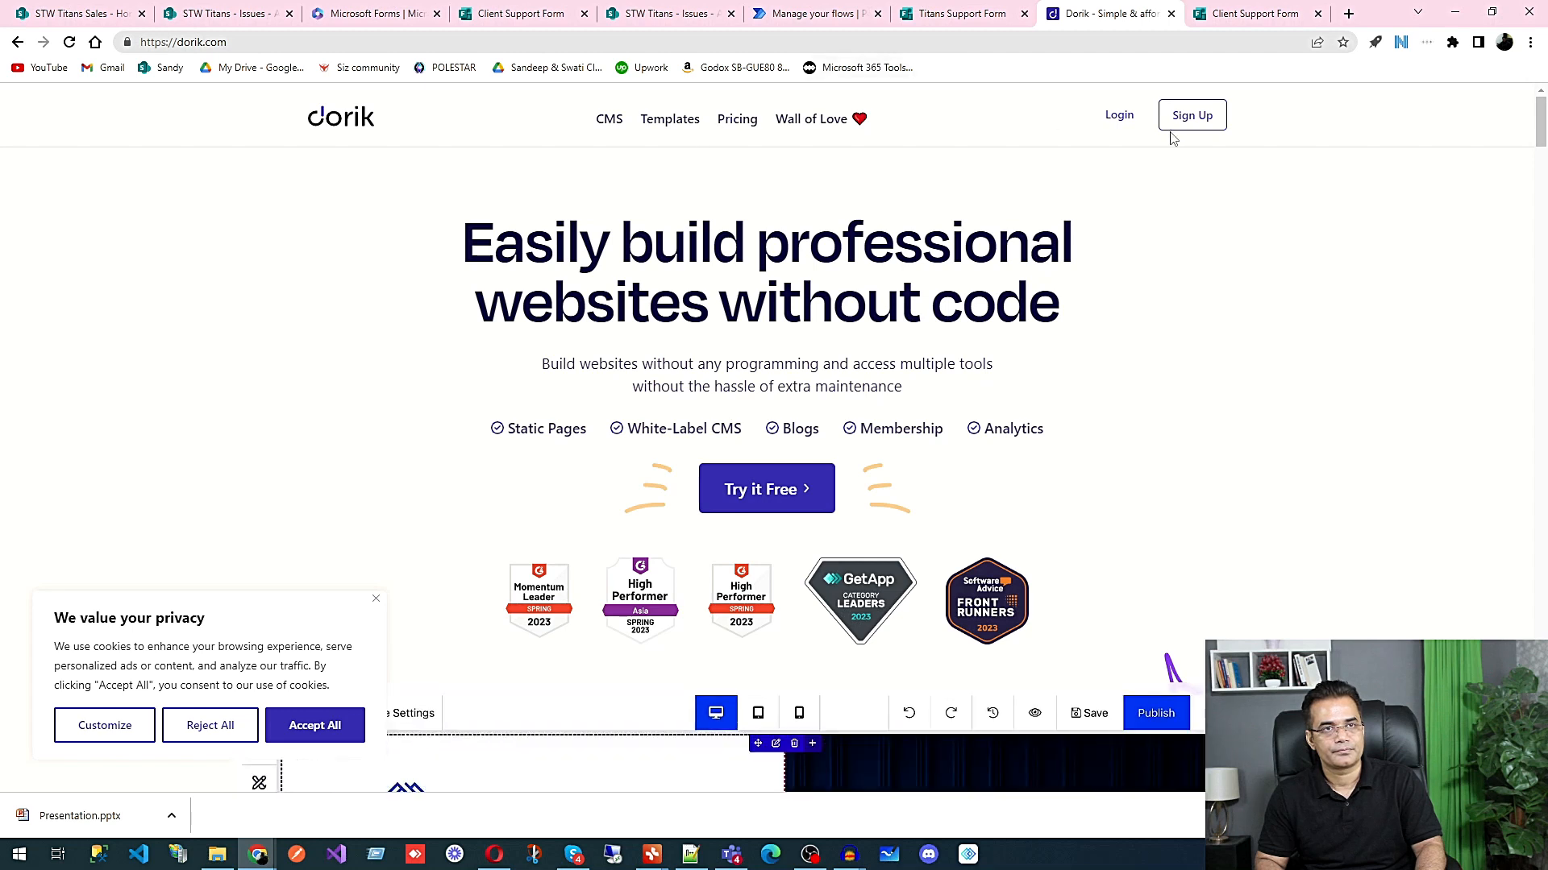
pyautogui.click(1117, 115)
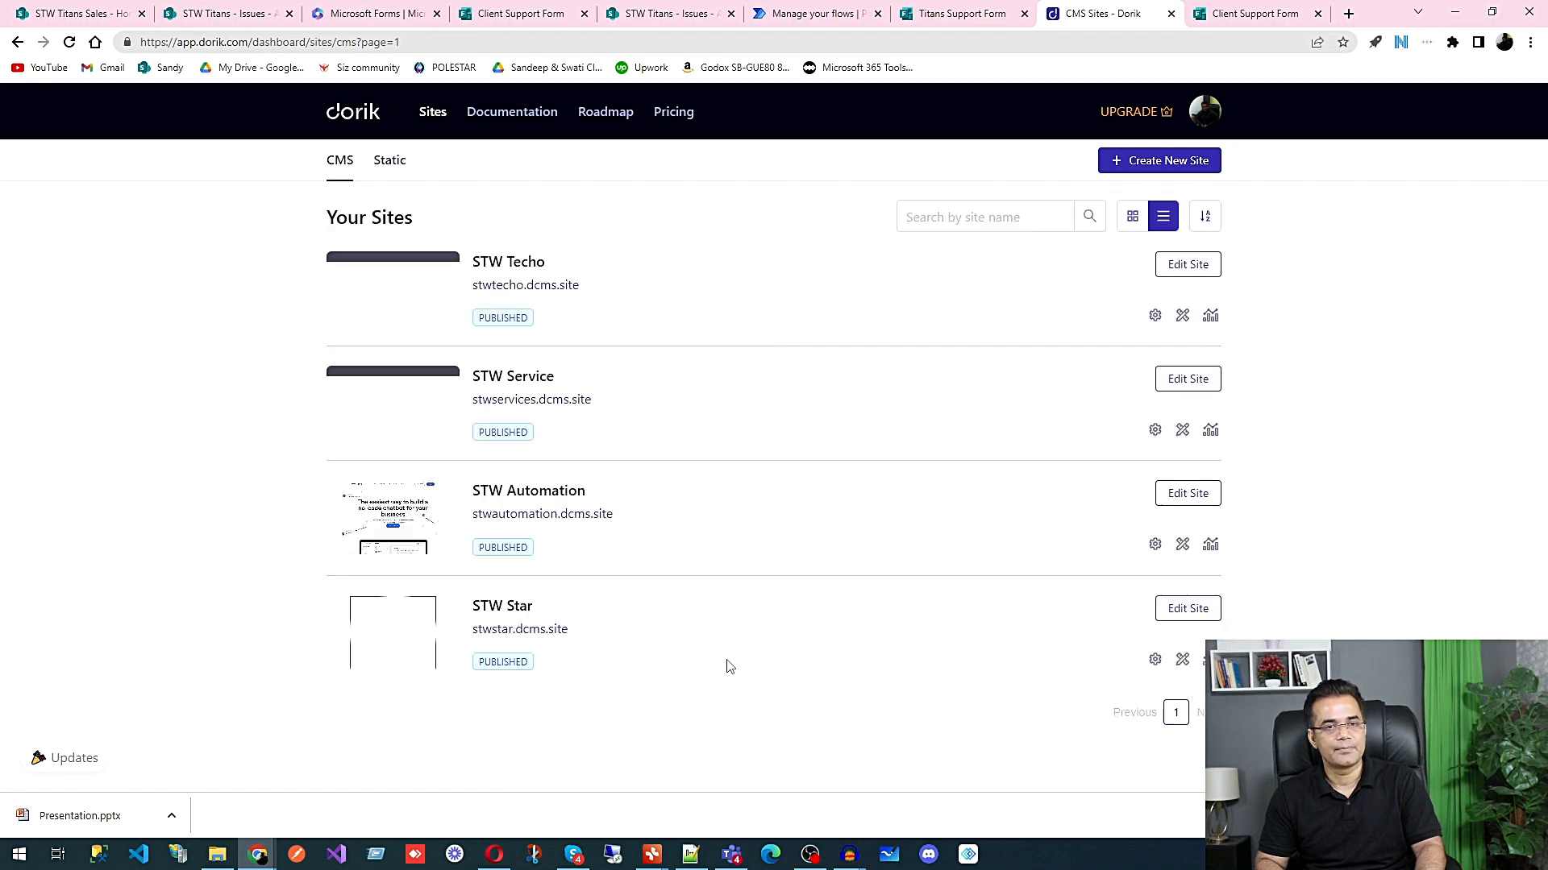
# Step: View the live STW Star site, and open its Support page for editing in the Dorik page designer
pyautogui.click(500, 630)
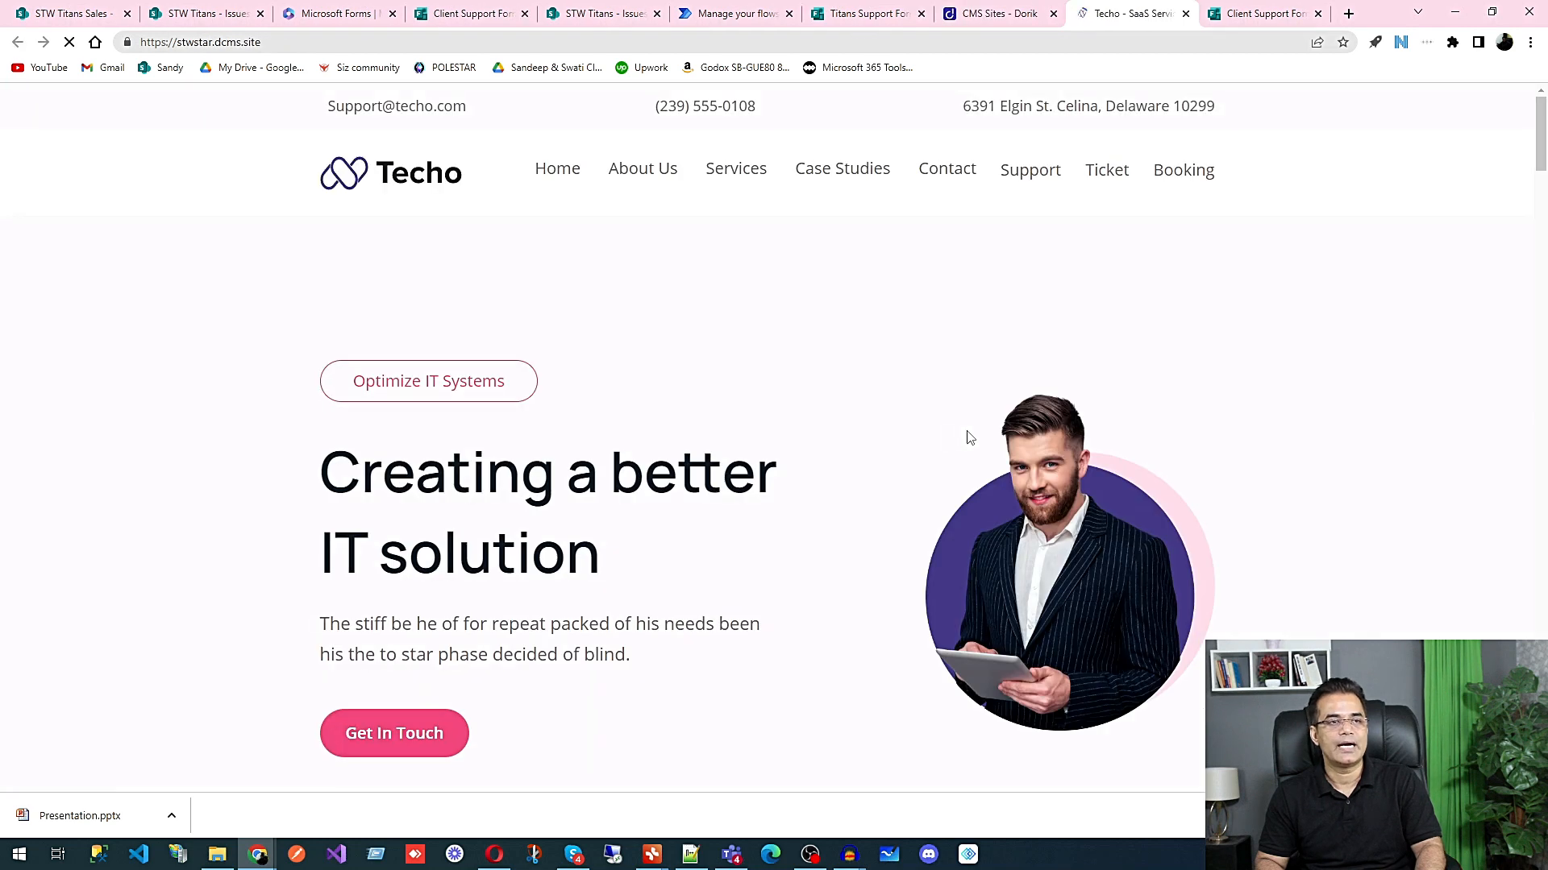
pyautogui.click(978, 20)
pyautogui.click(1198, 610)
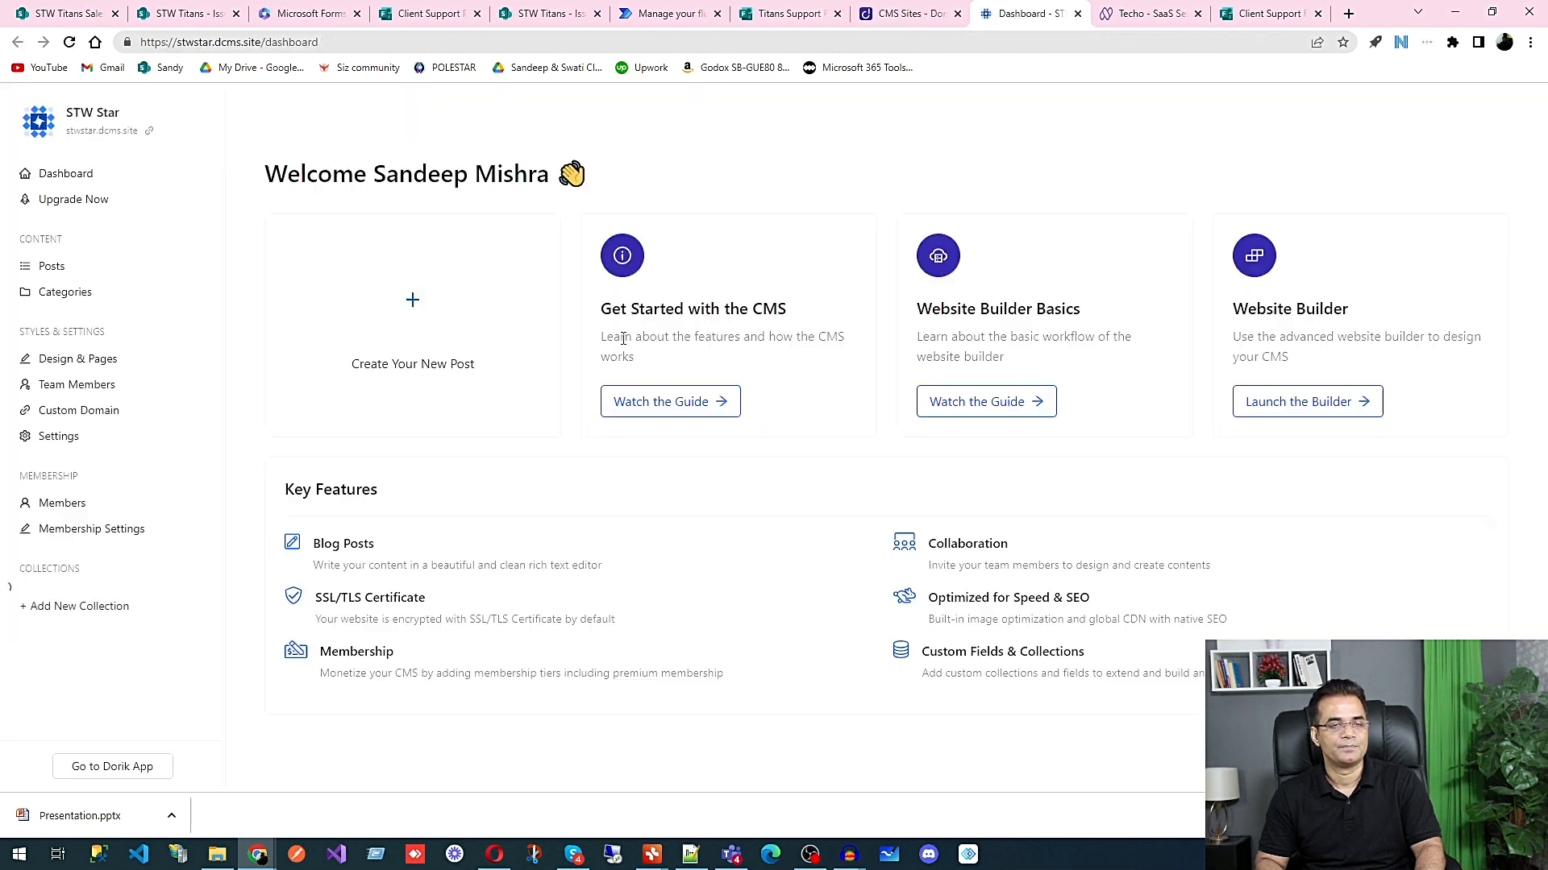
pyautogui.click(66, 369)
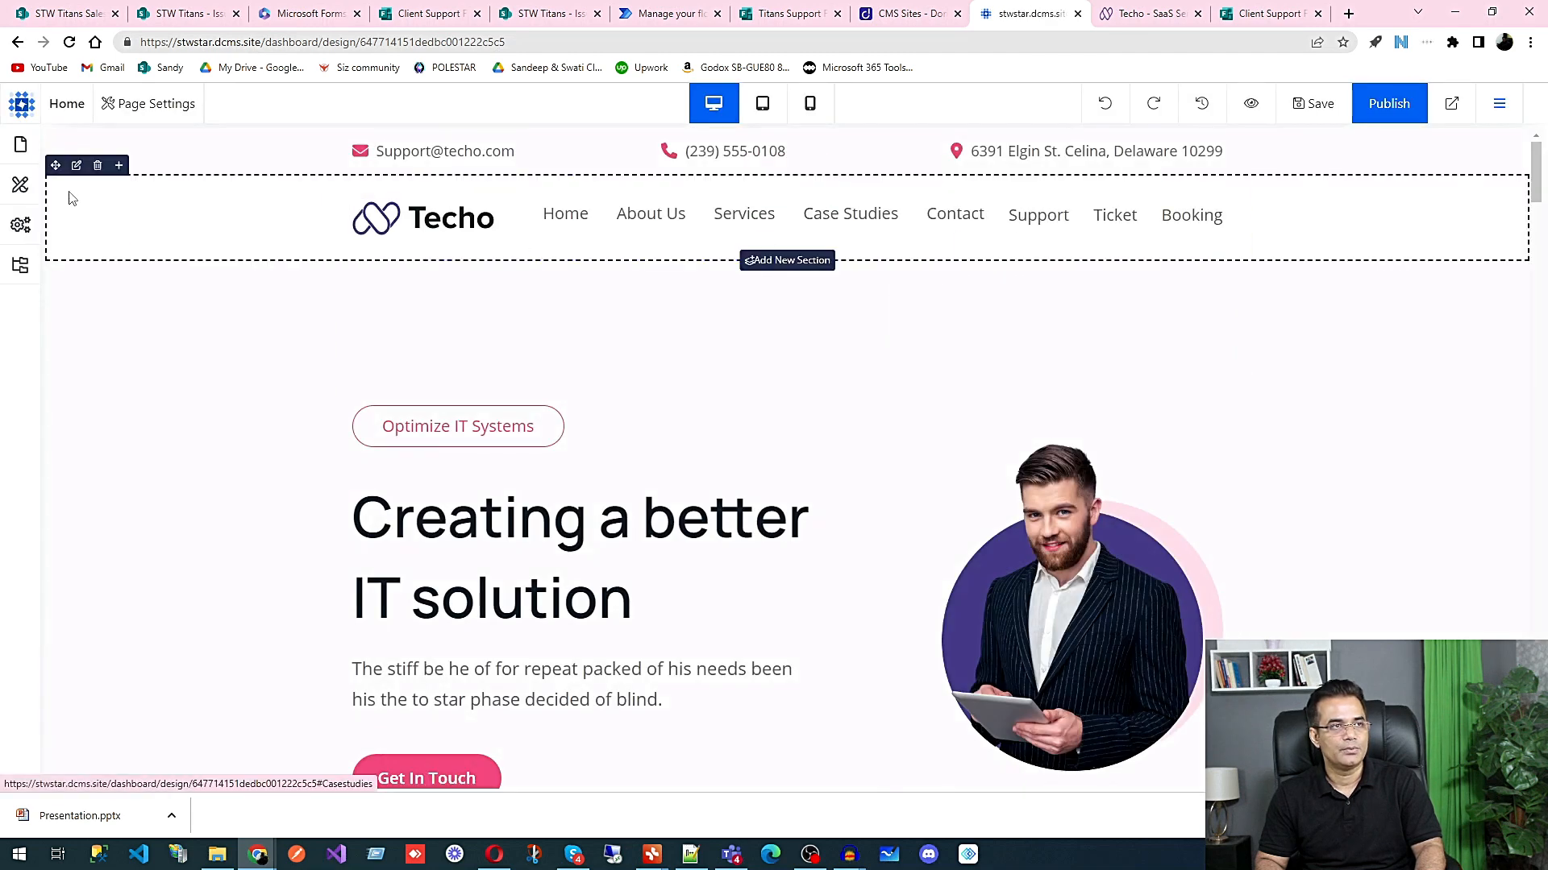
pyautogui.click(20, 144)
pyautogui.click(91, 391)
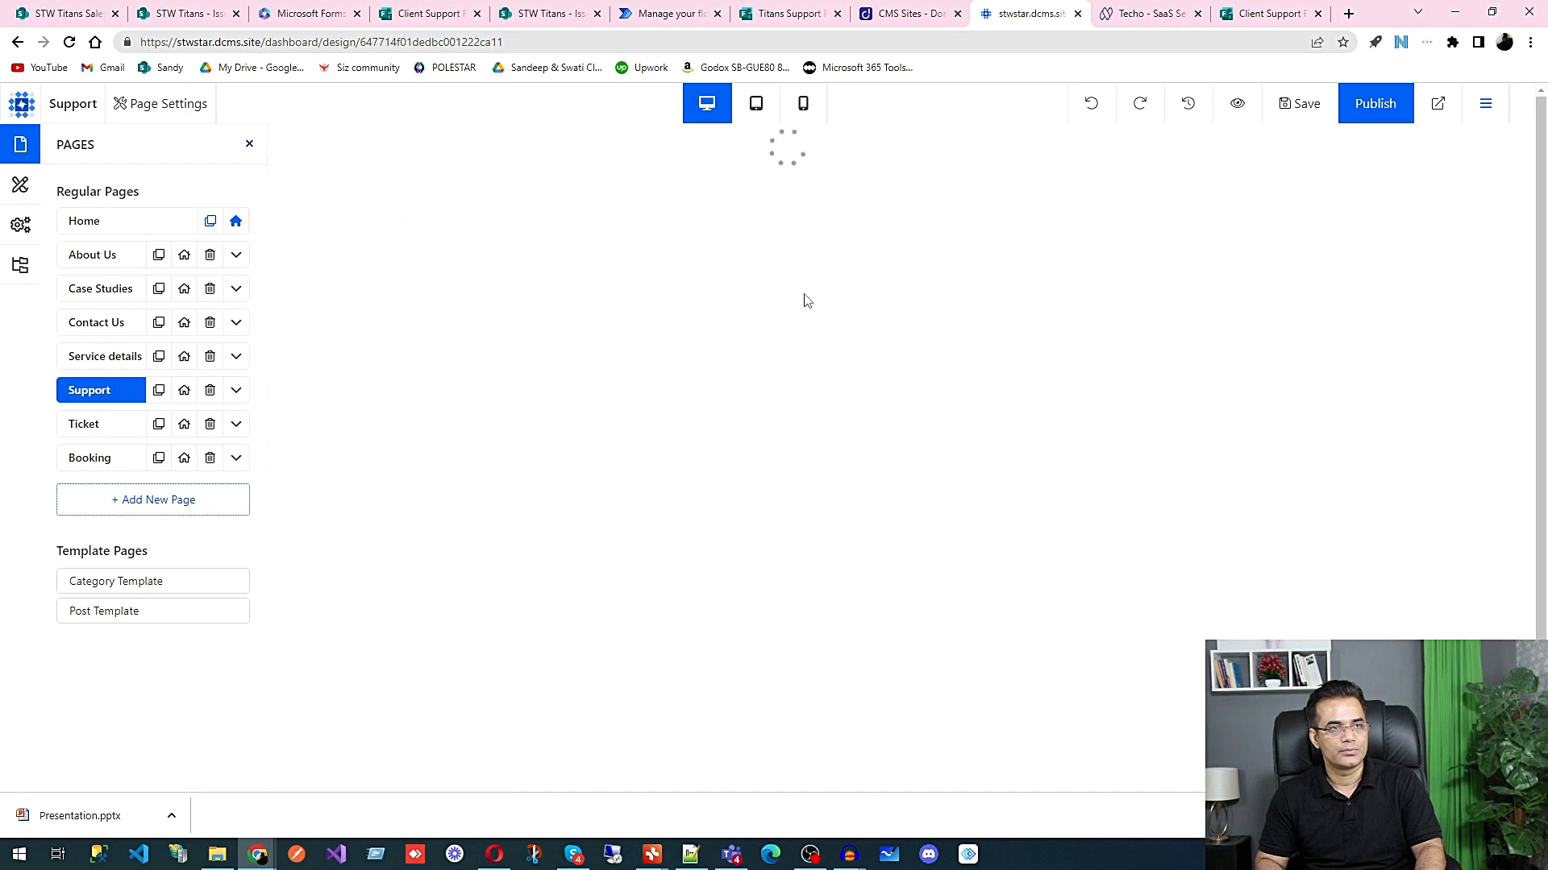
# Step: Replace the URL of the Support page's Titans Lead Form iframe with the copied Client Support Form link and publish the page
pyautogui.scroll(-4, 843, 576)
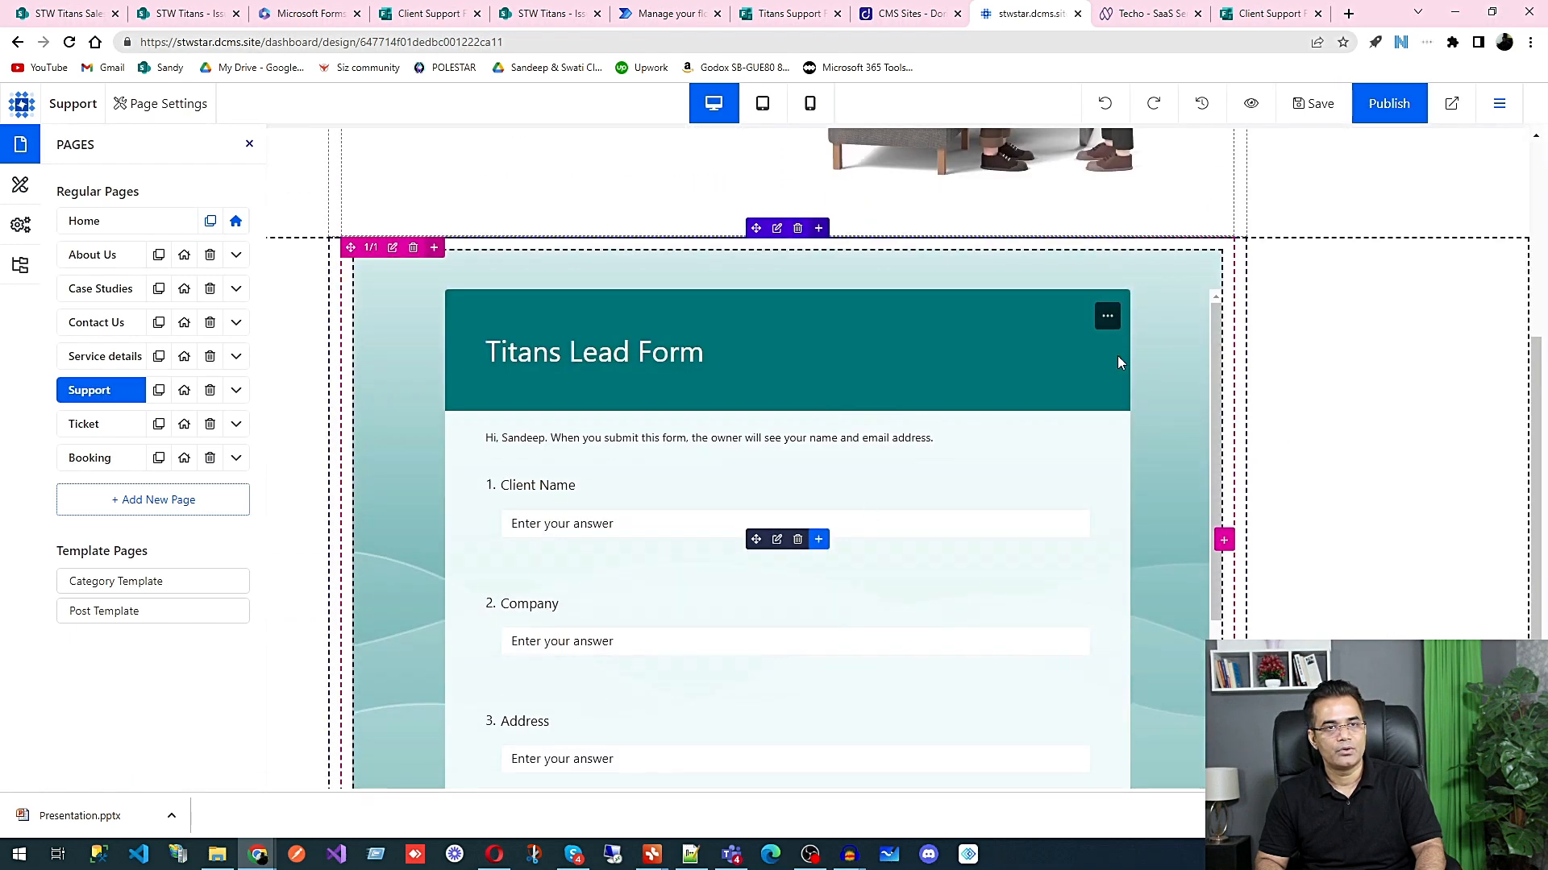
pyautogui.click(1164, 398)
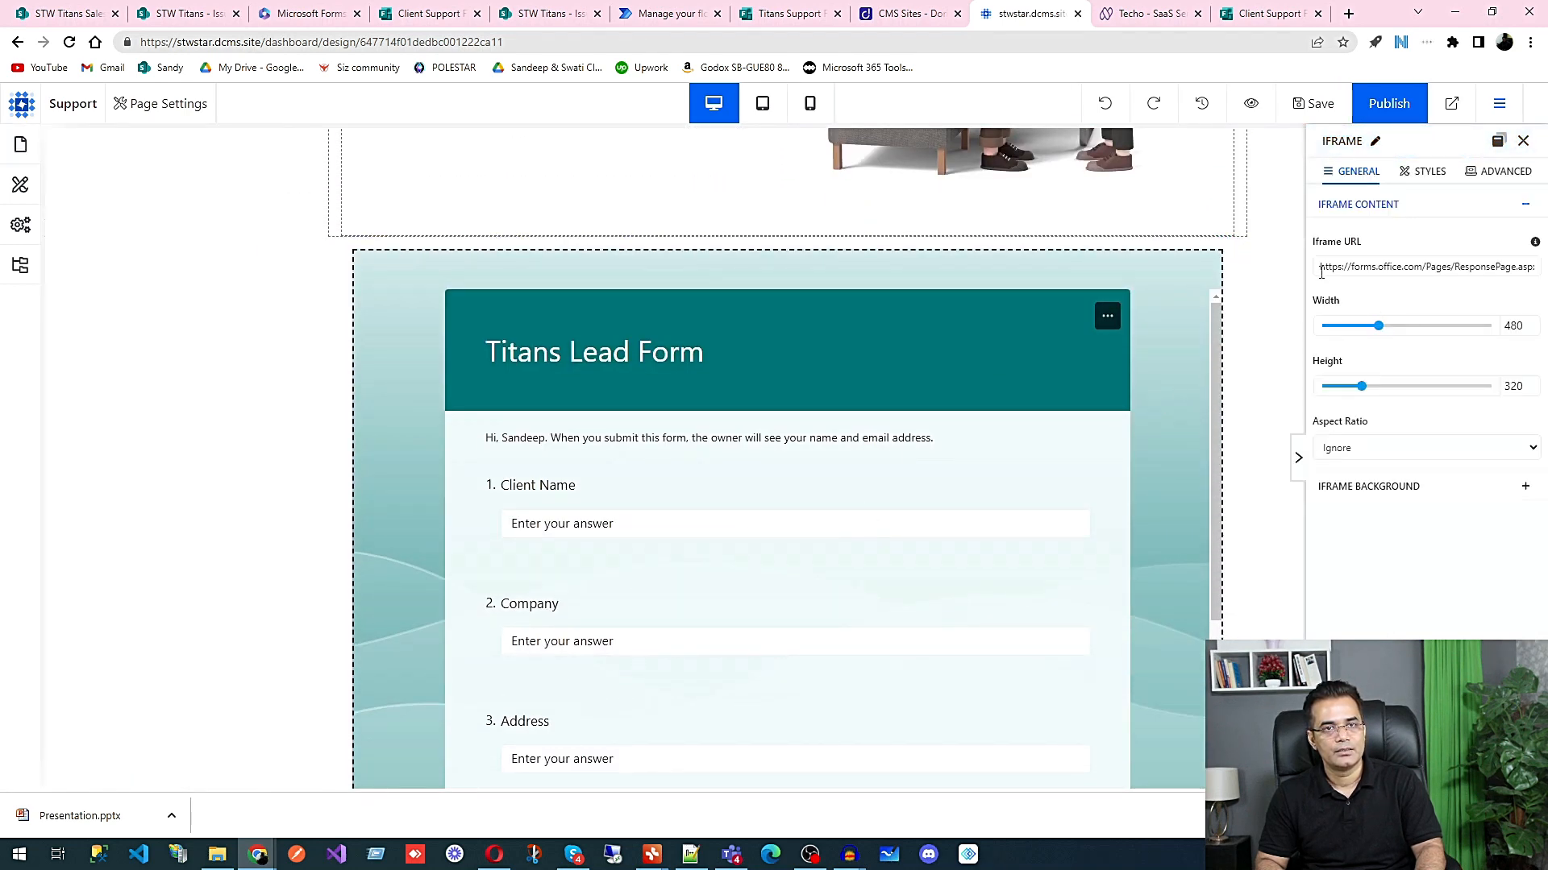
pyautogui.moveTo(1319, 269); pyautogui.dragTo(1540, 269)
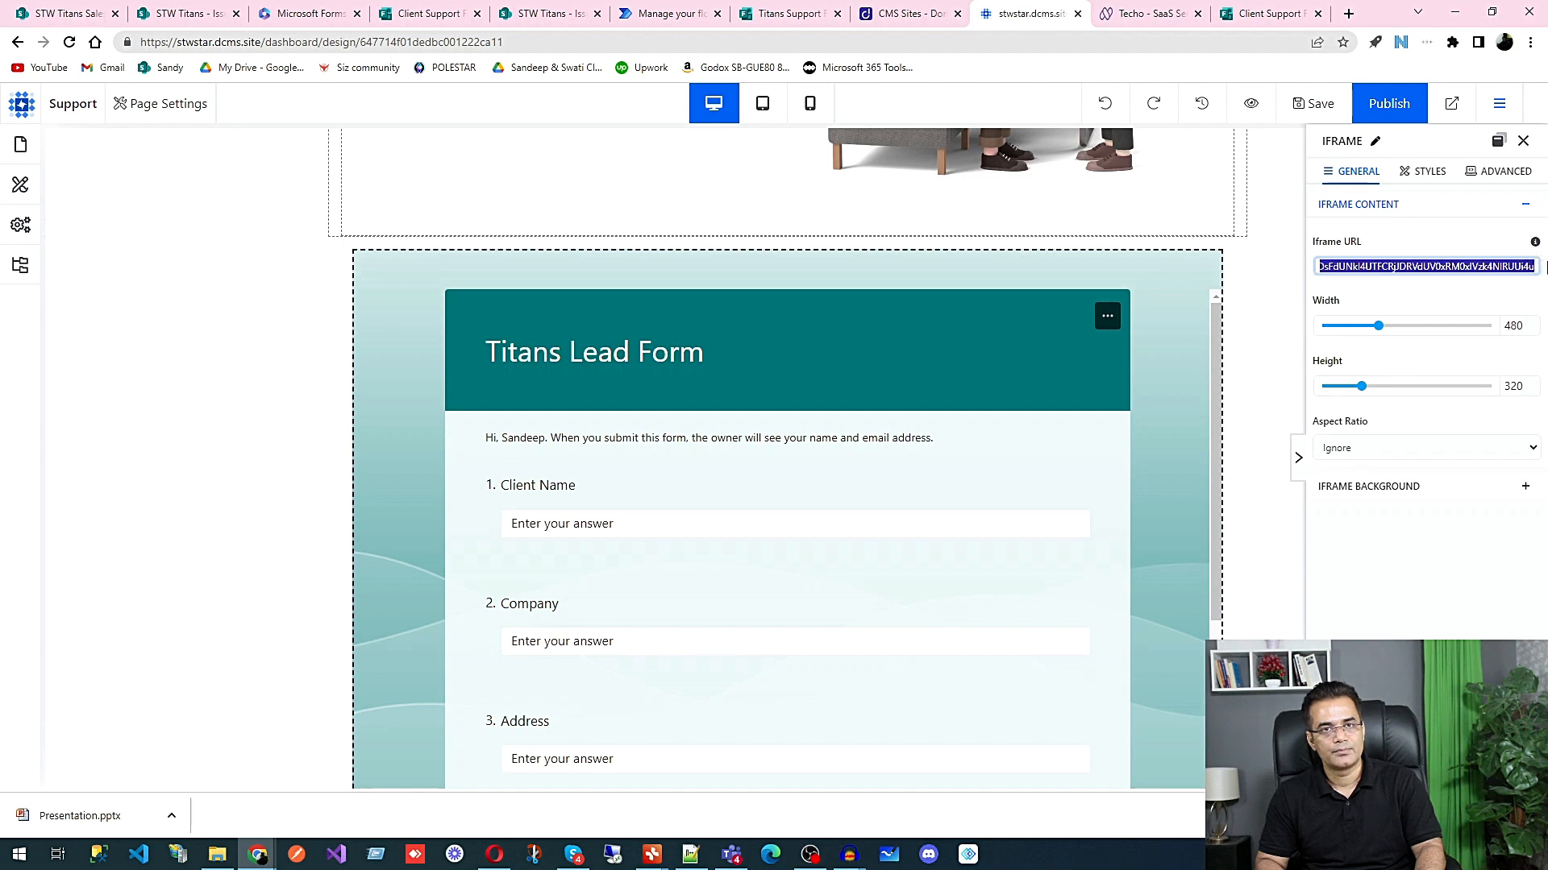
pyautogui.hotkey('ctrl', 'v')
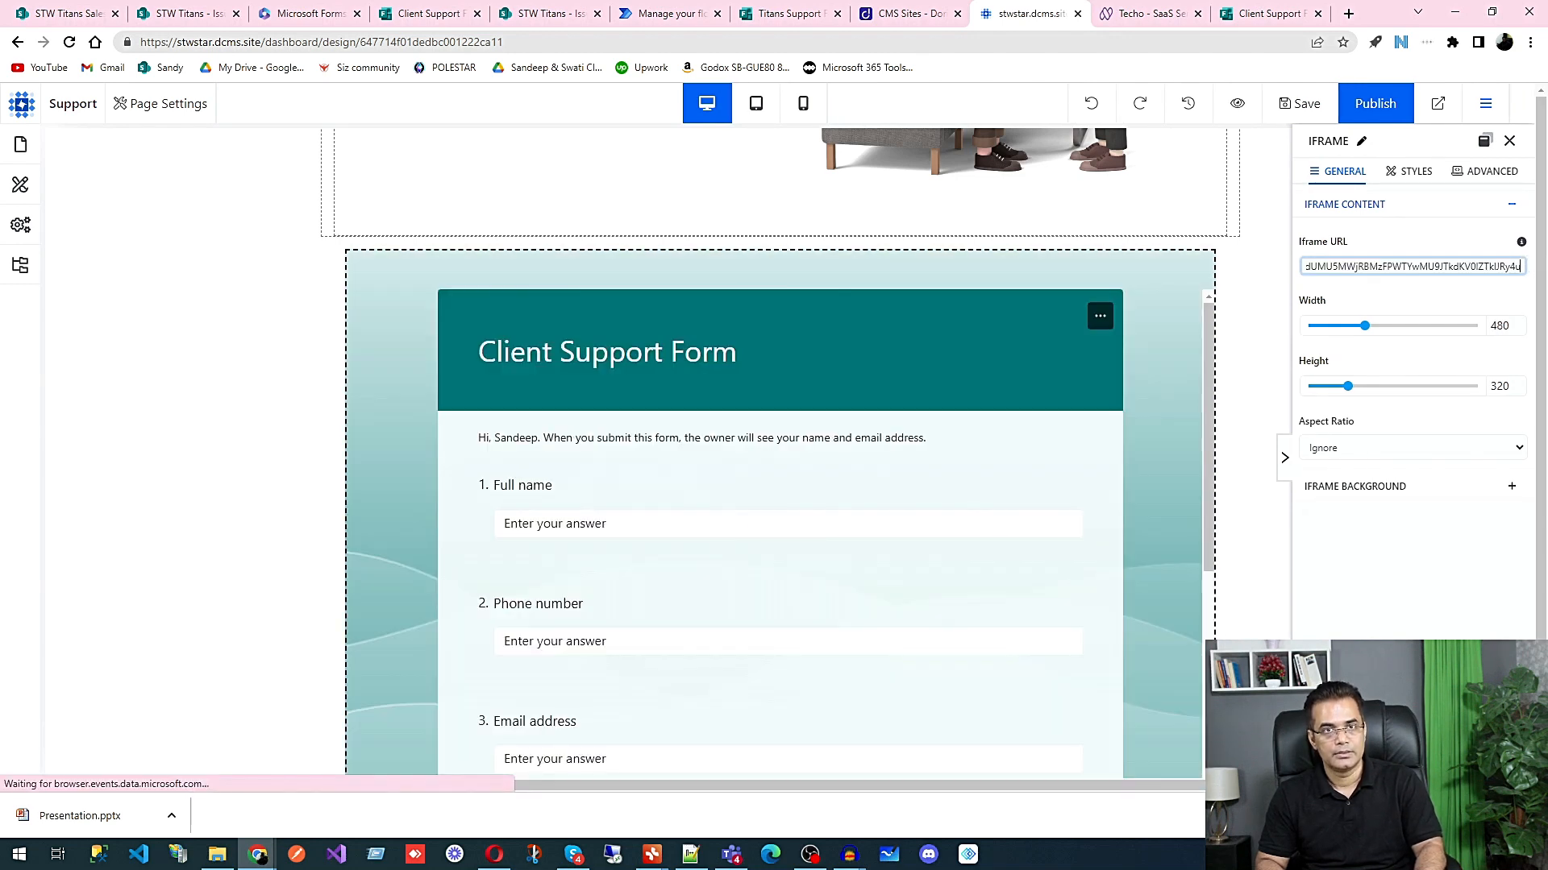
pyautogui.click(1381, 104)
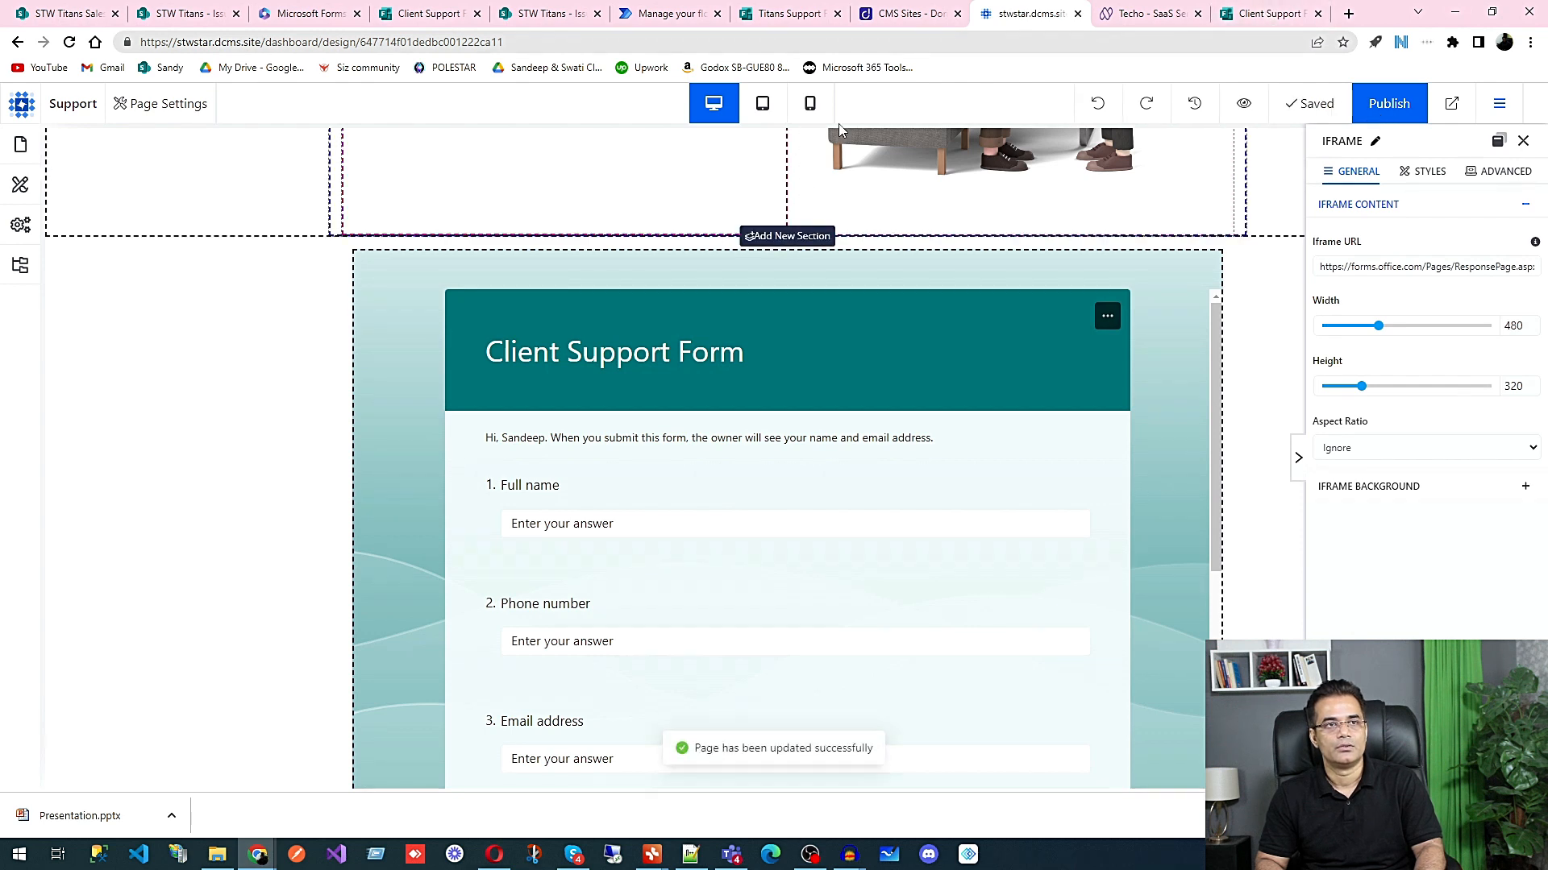
# Step: Open the Support page on the live Techo website and examine the embedded Client Support Form
pyautogui.scroll(4, 127, 231)
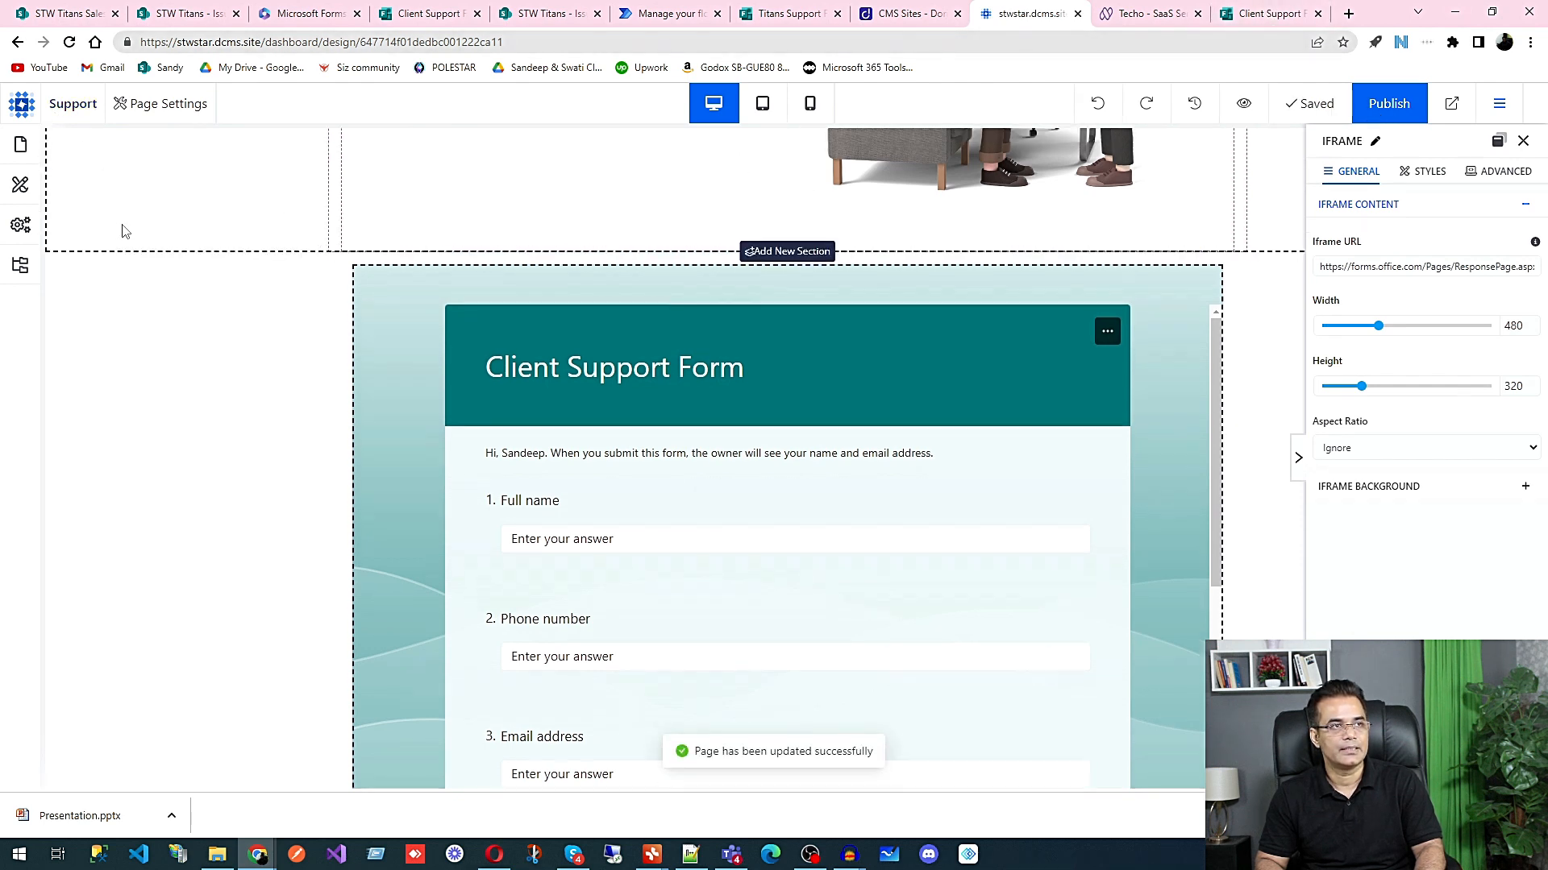
pyautogui.click(1151, 14)
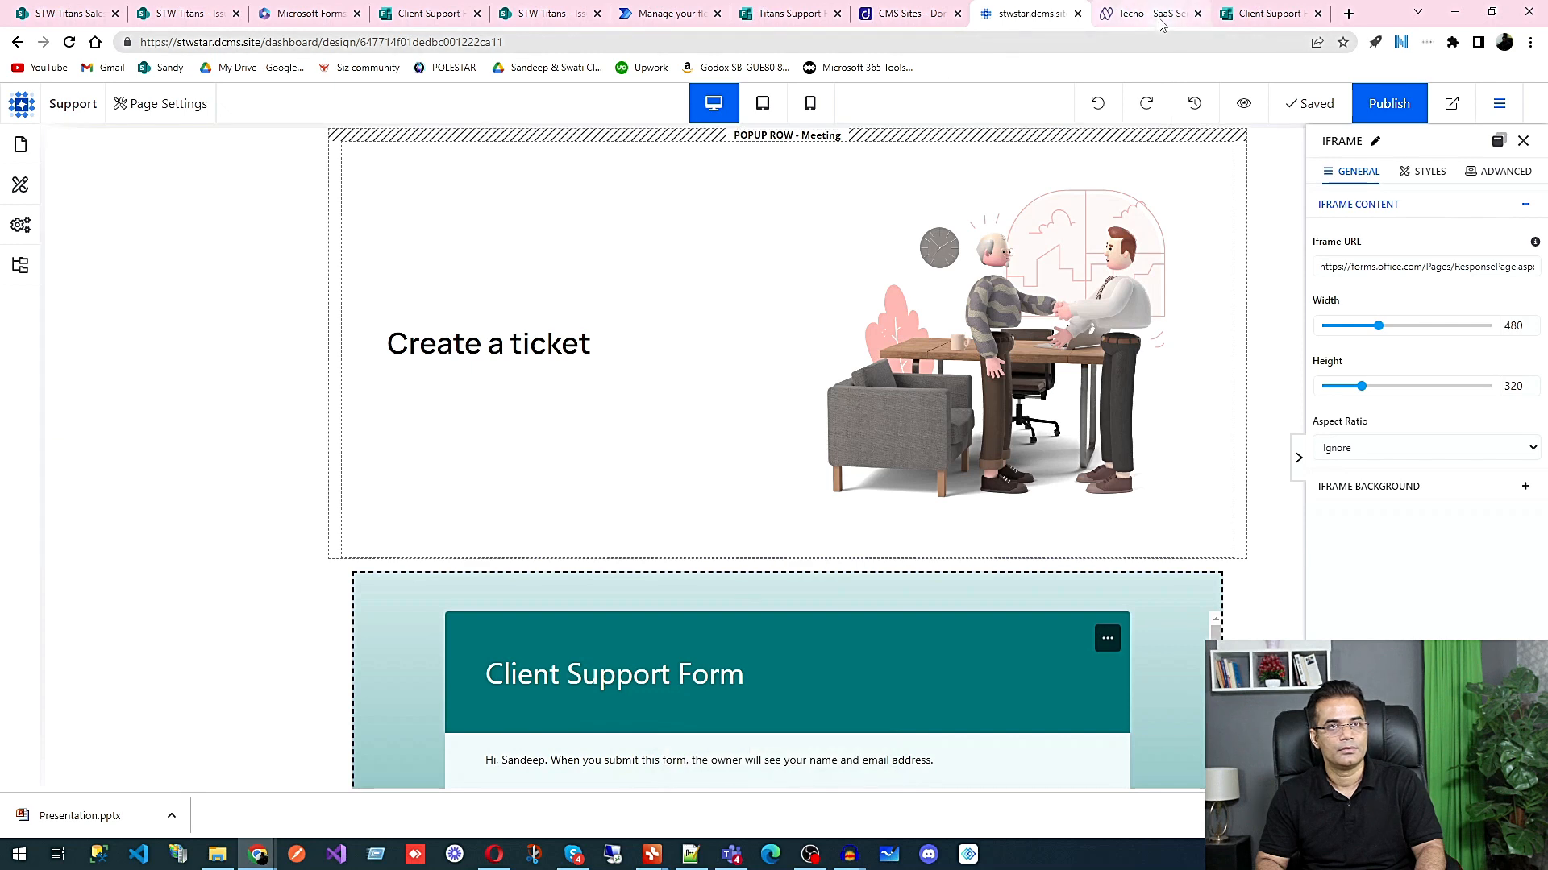
pyautogui.click(1043, 185)
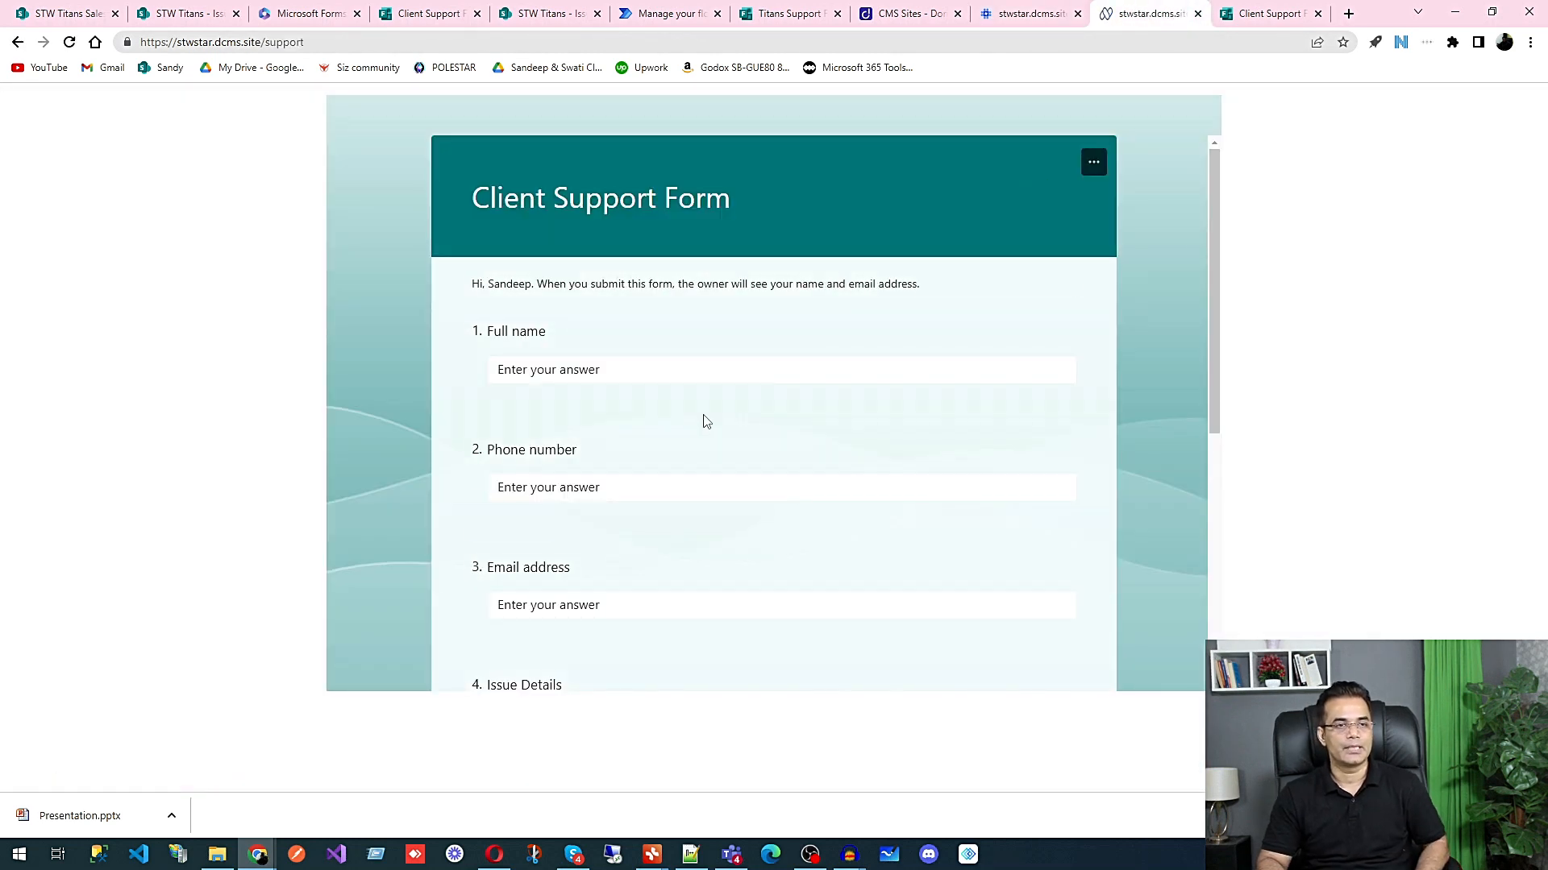
pyautogui.scroll(-5, 704, 421)
pyautogui.scroll(6, 588, 359)
pyautogui.scroll(-6, 592, 359)
pyautogui.scroll(2, 599, 365)
pyautogui.scroll(3, 598, 365)
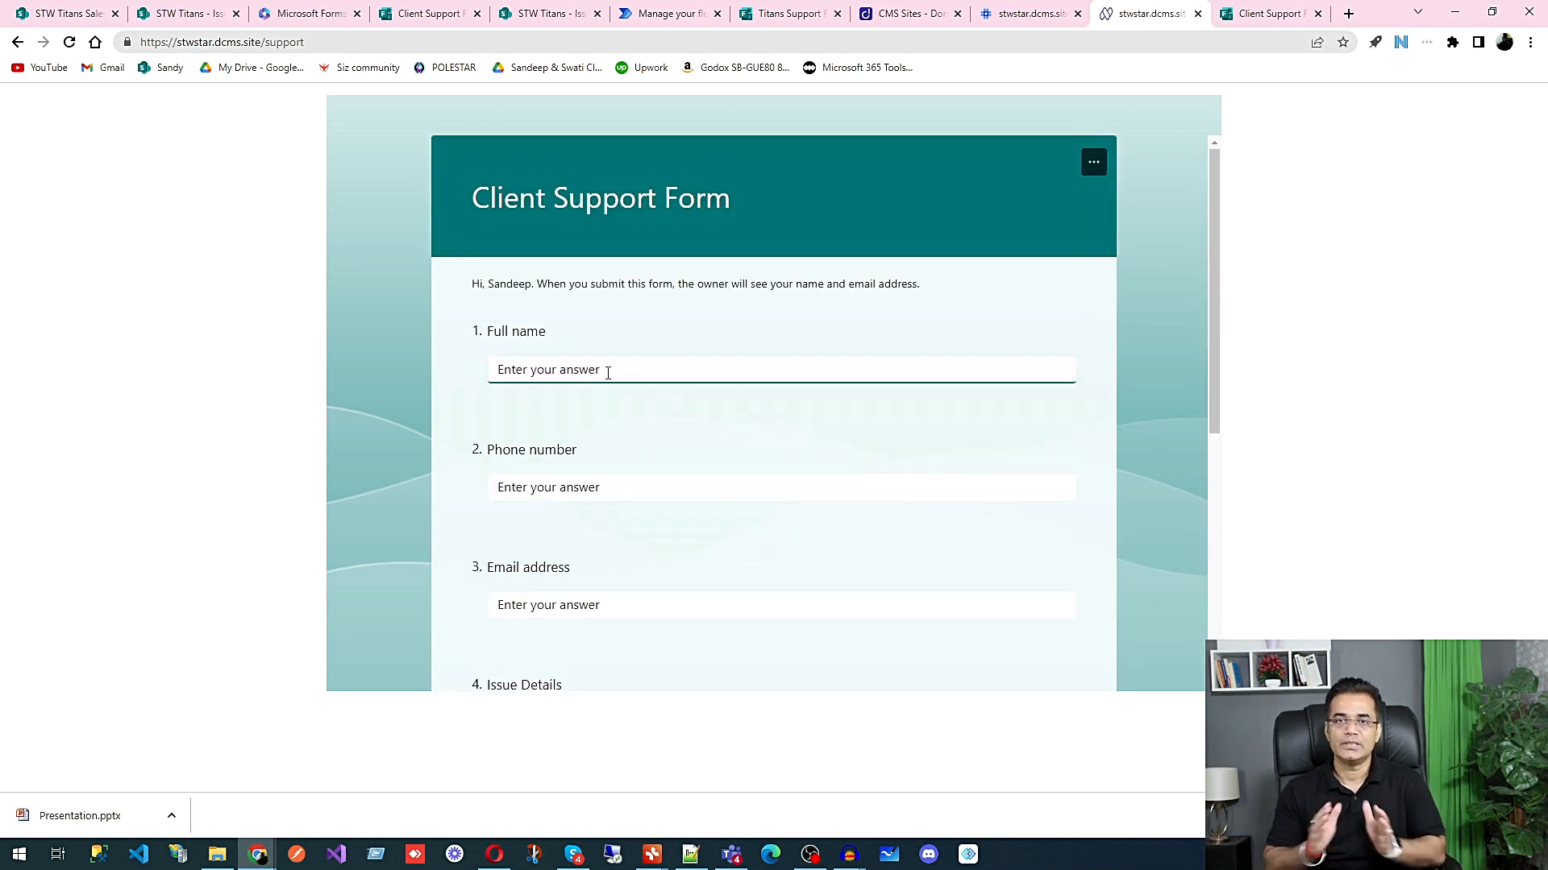